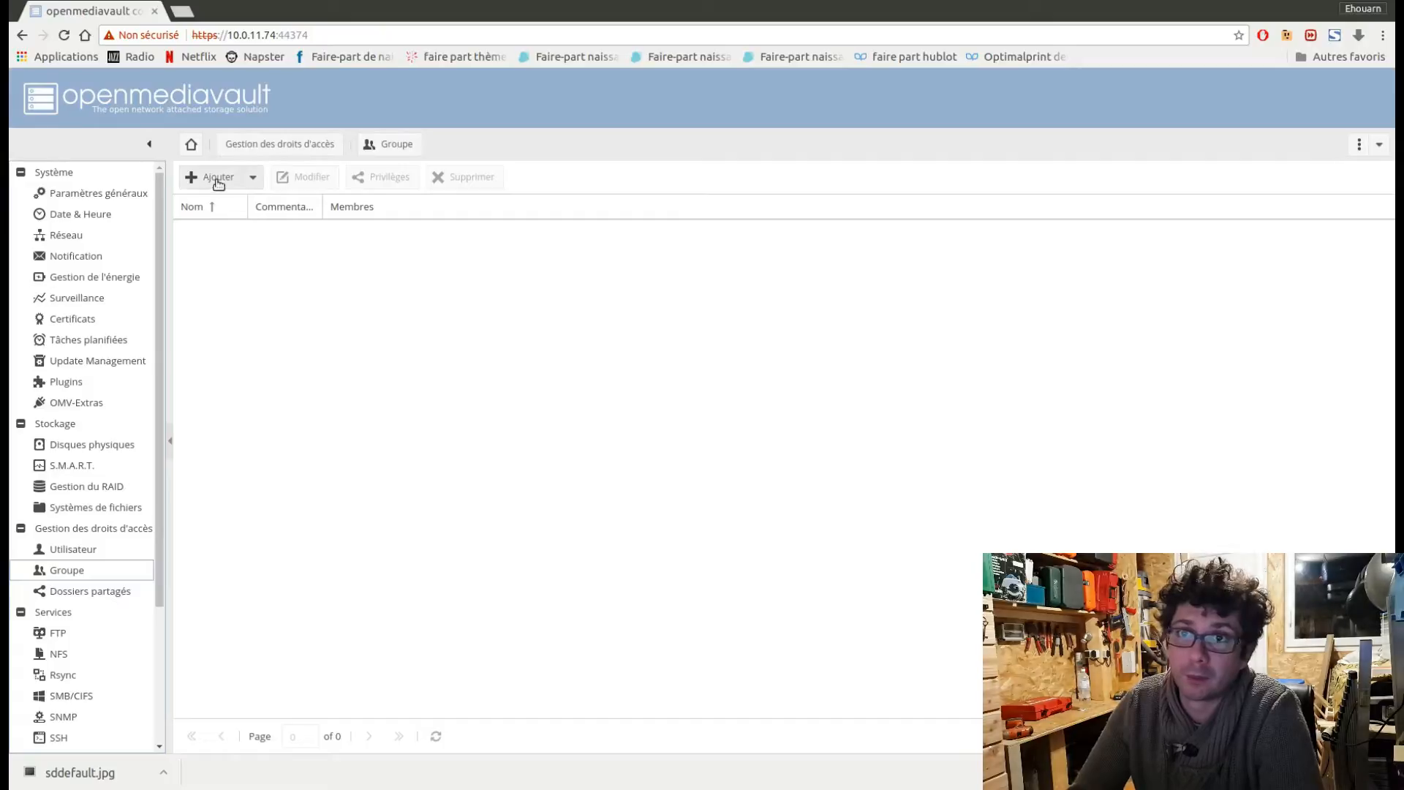
Add a new group named Adultes and save it.
left_click(219, 184)
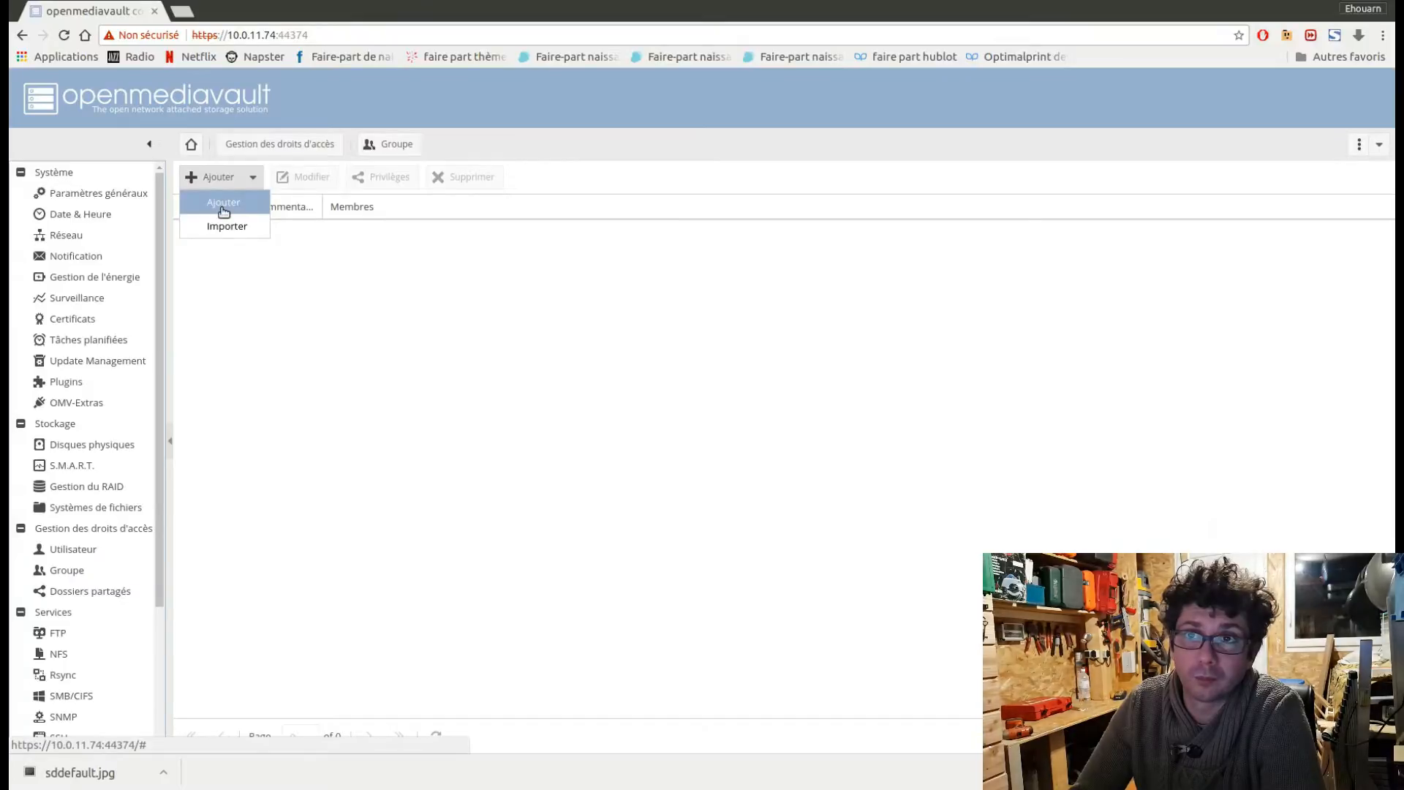
left_click(223, 208)
left_click(646, 362)
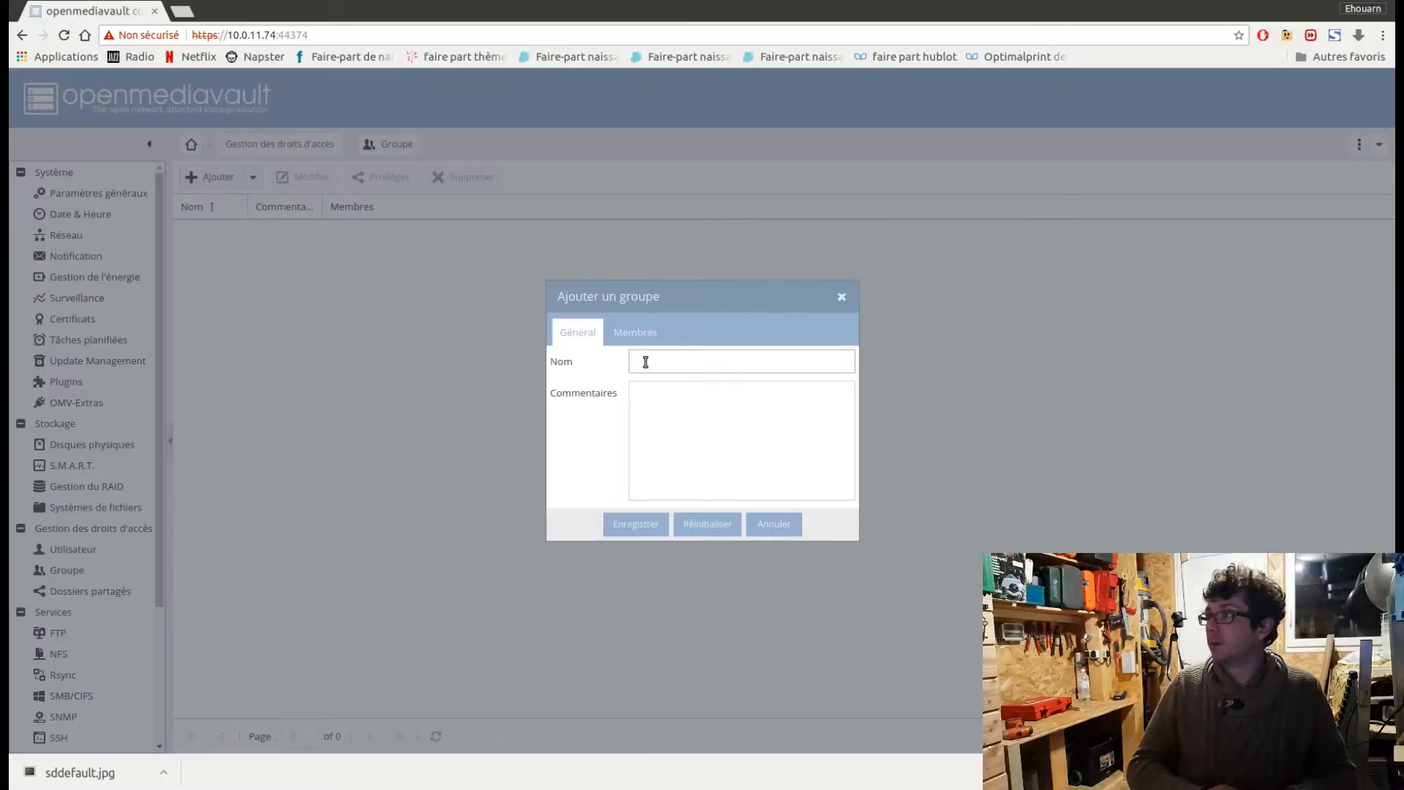
type("Adu")
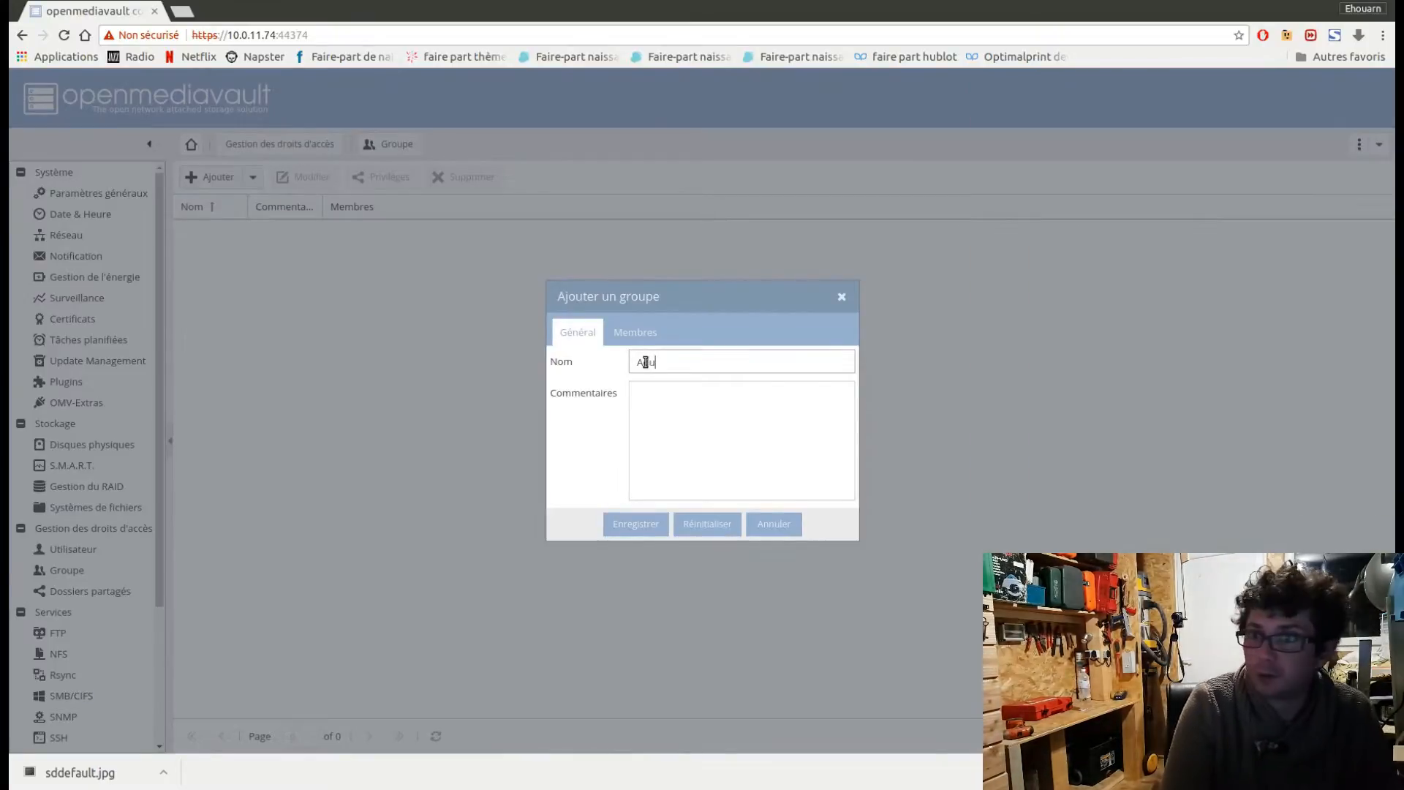
type("ltes")
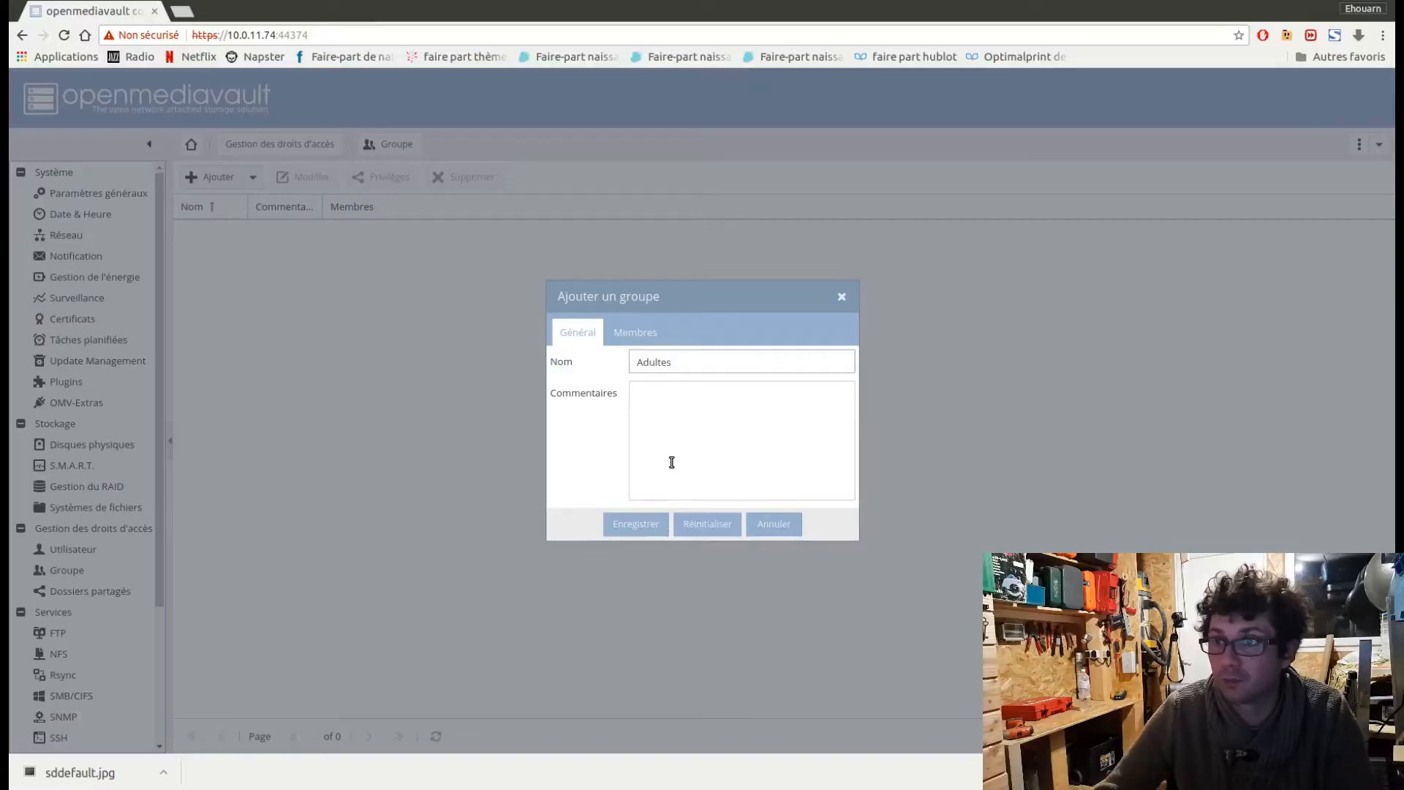
left_click(636, 525)
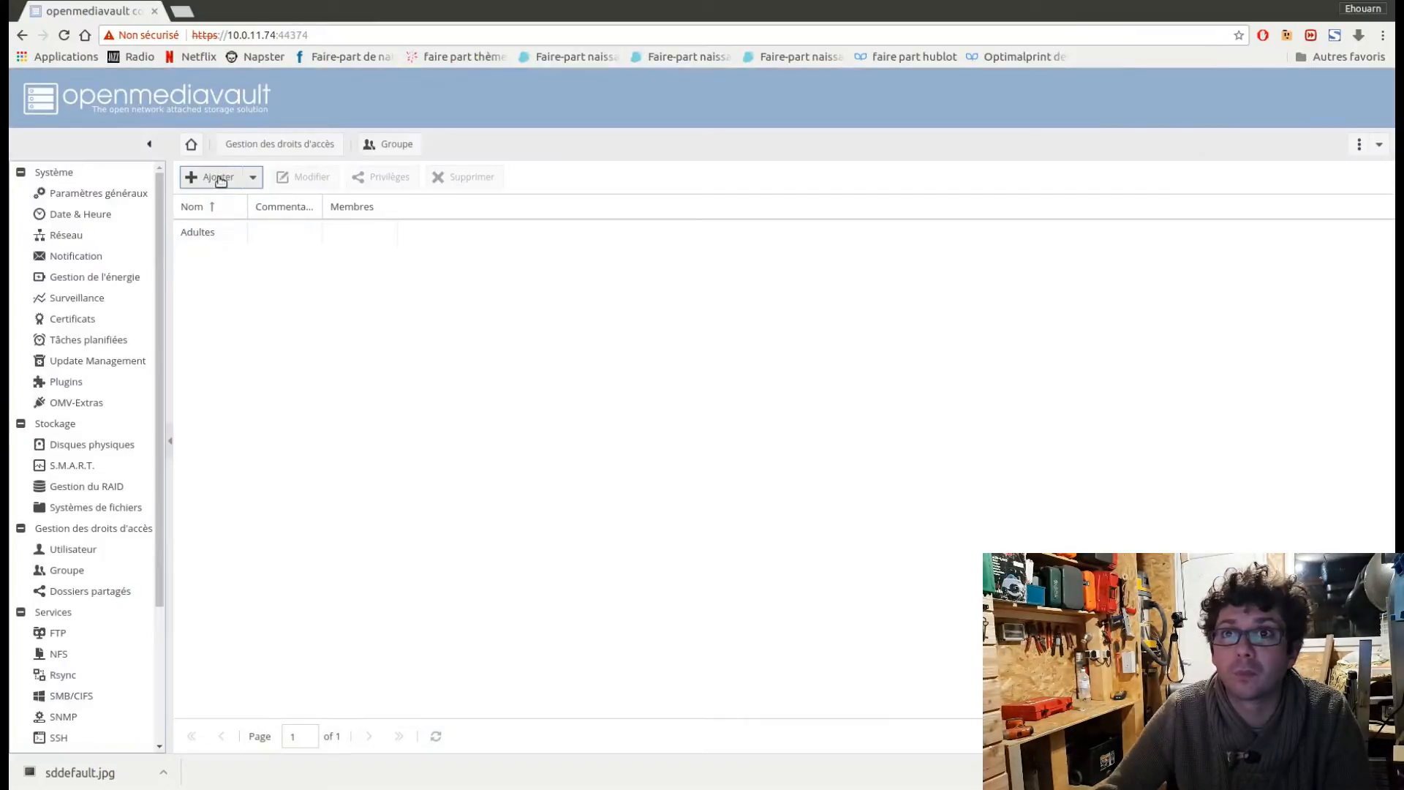
Add a second group named Enfants and save it.
left_click(220, 179)
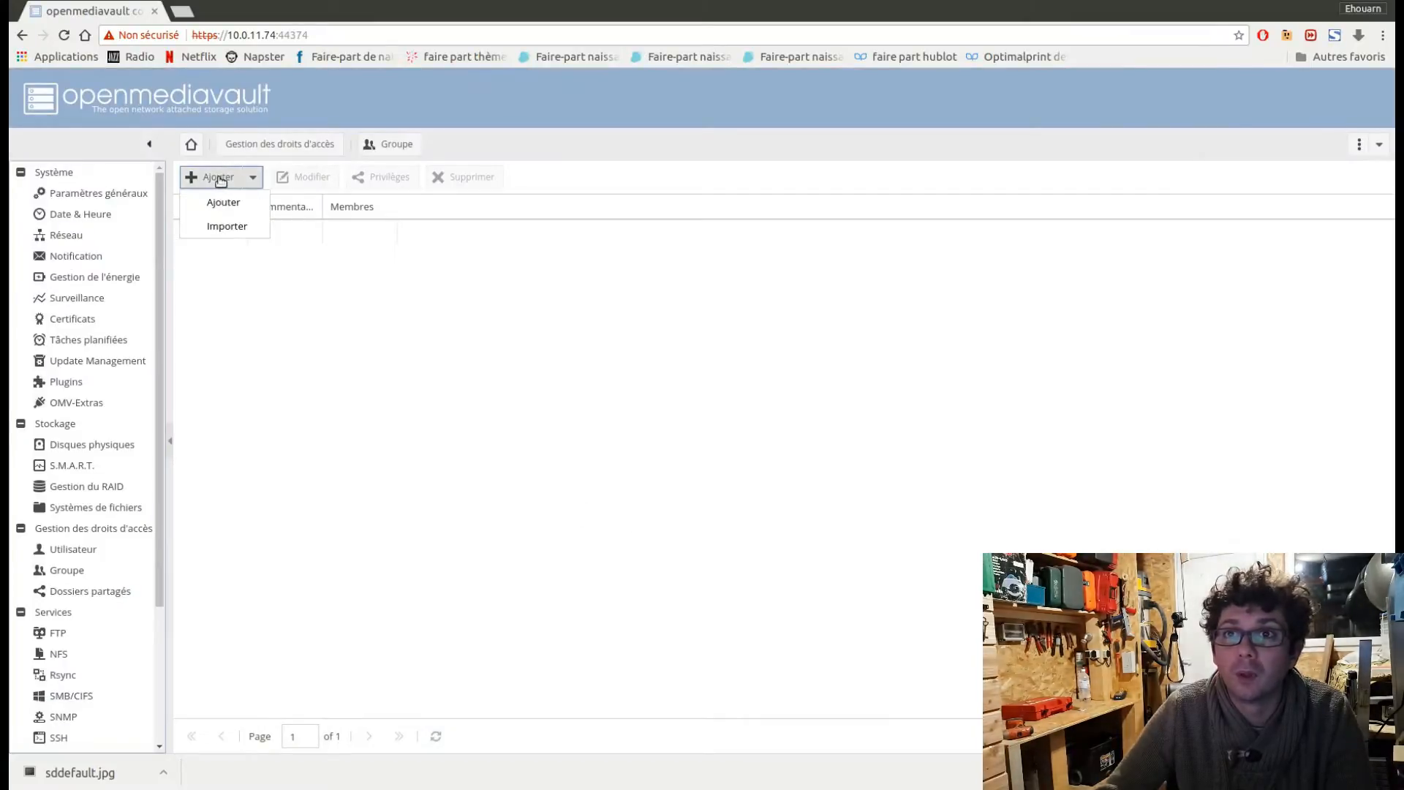
left_click(240, 206)
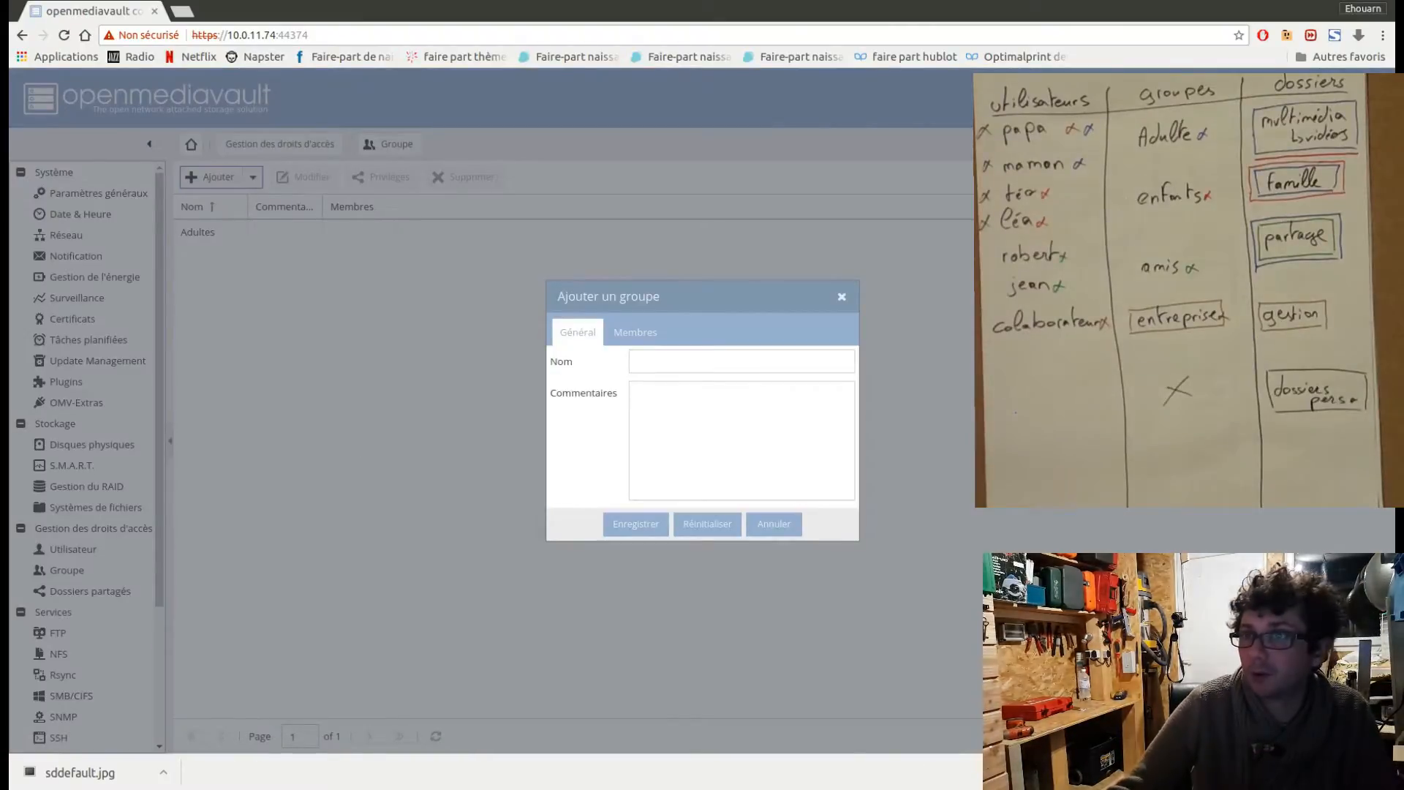
left_click(669, 359)
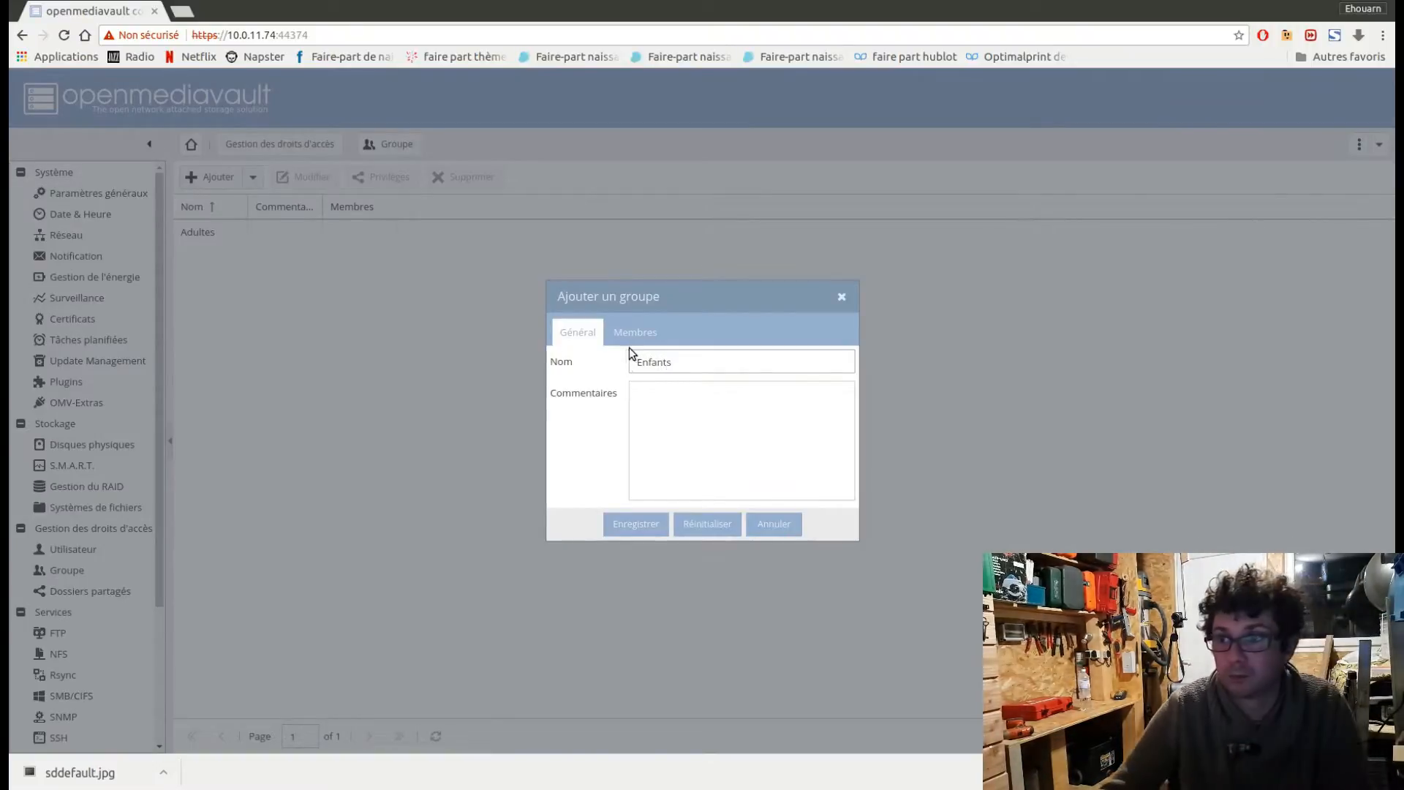
left_click(637, 524)
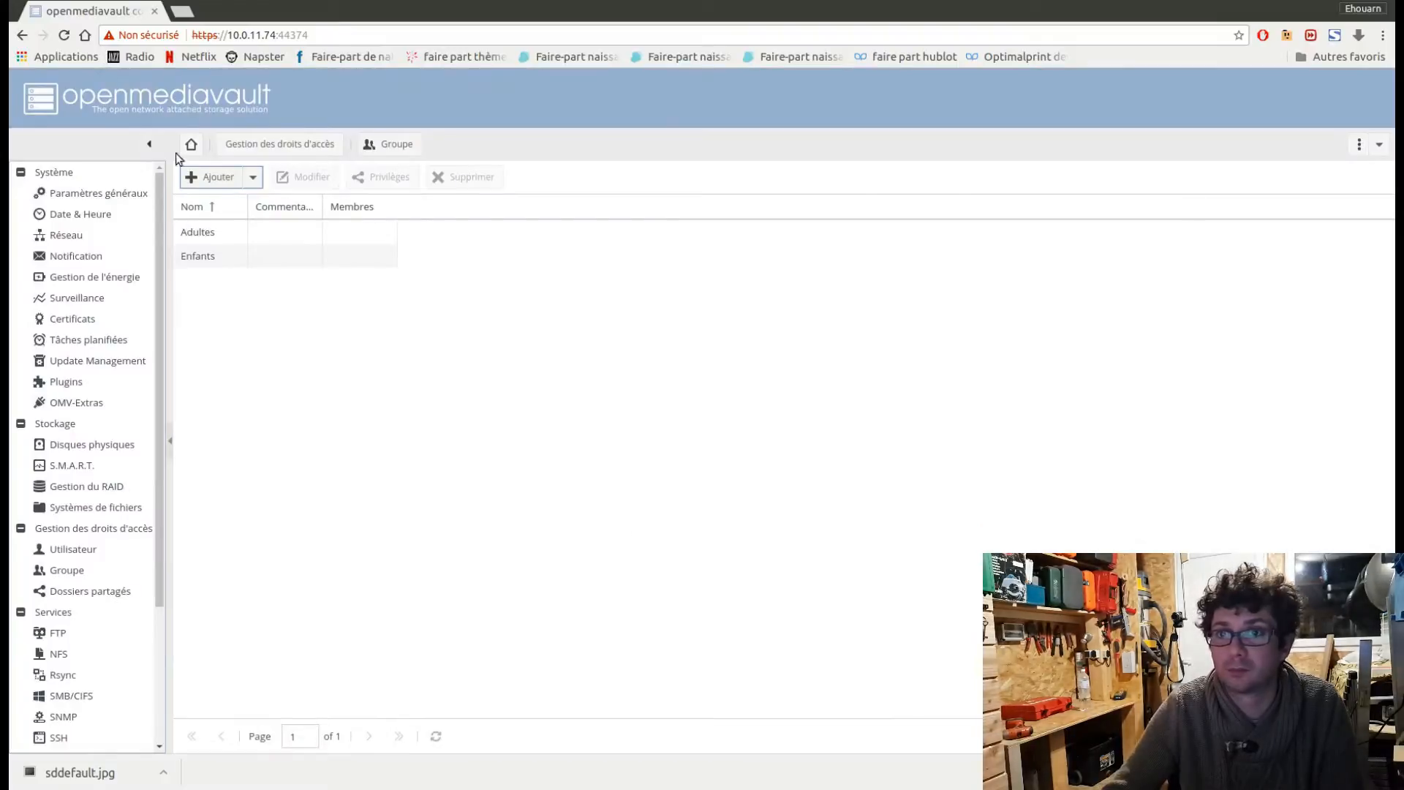
Add a third group named Amis and save it.
left_click(213, 184)
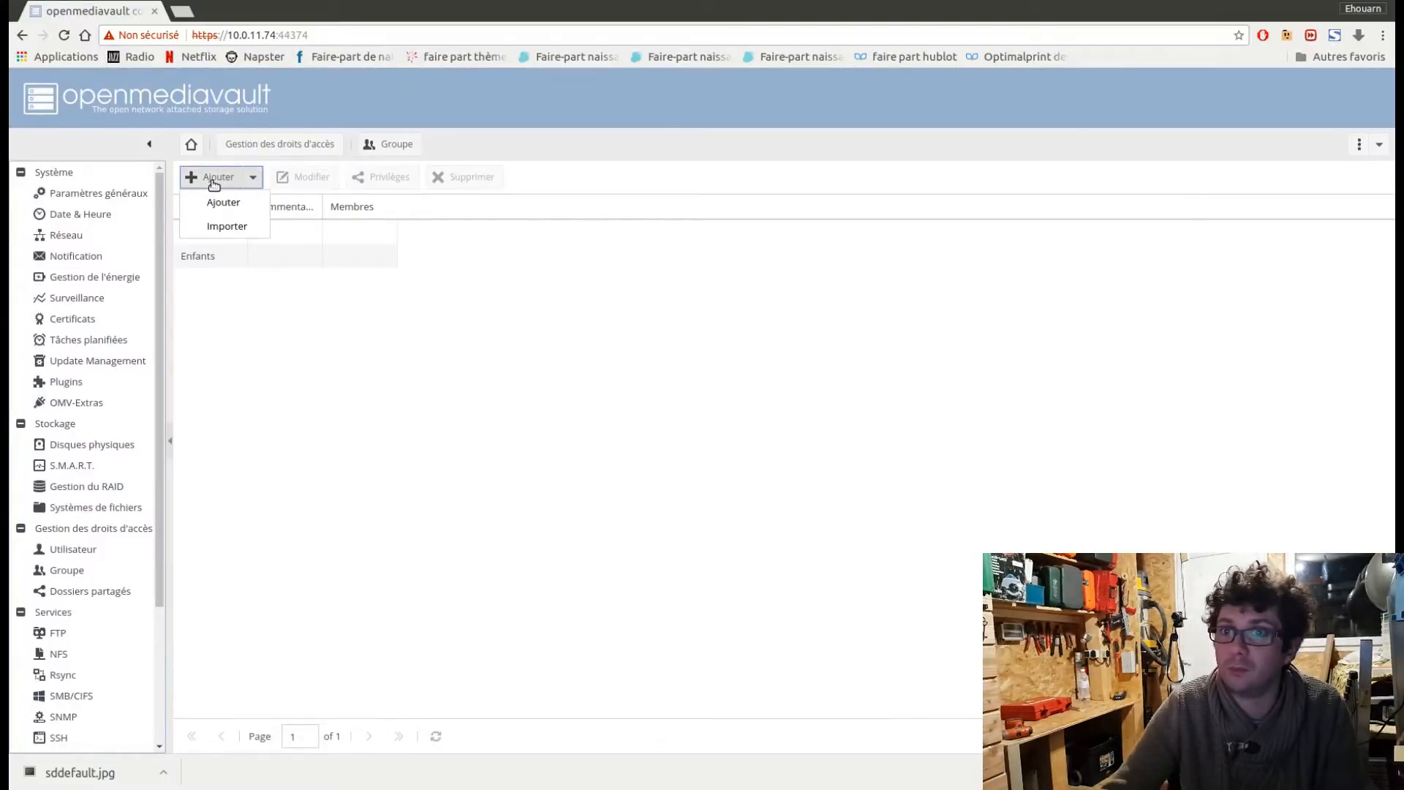
left_click(234, 202)
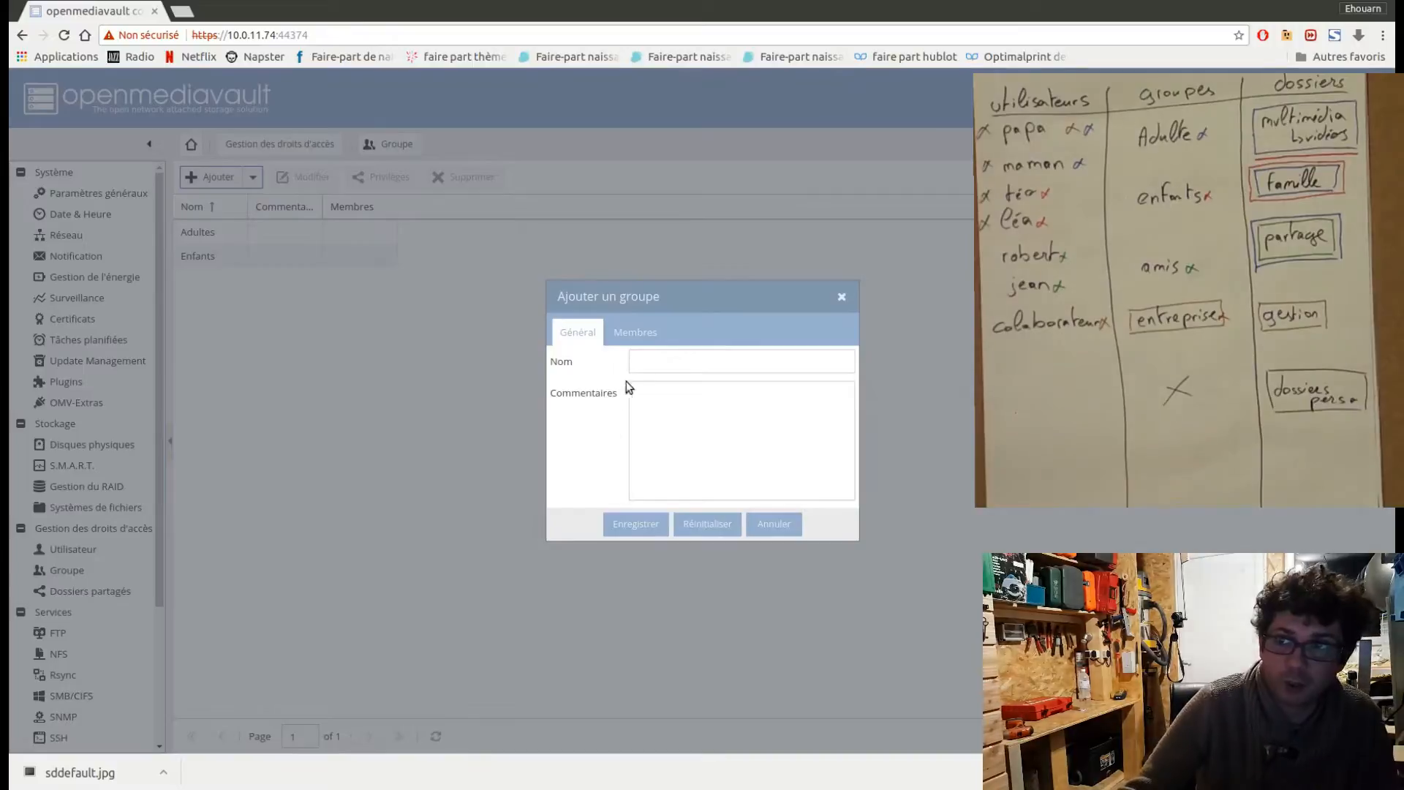
type("An")
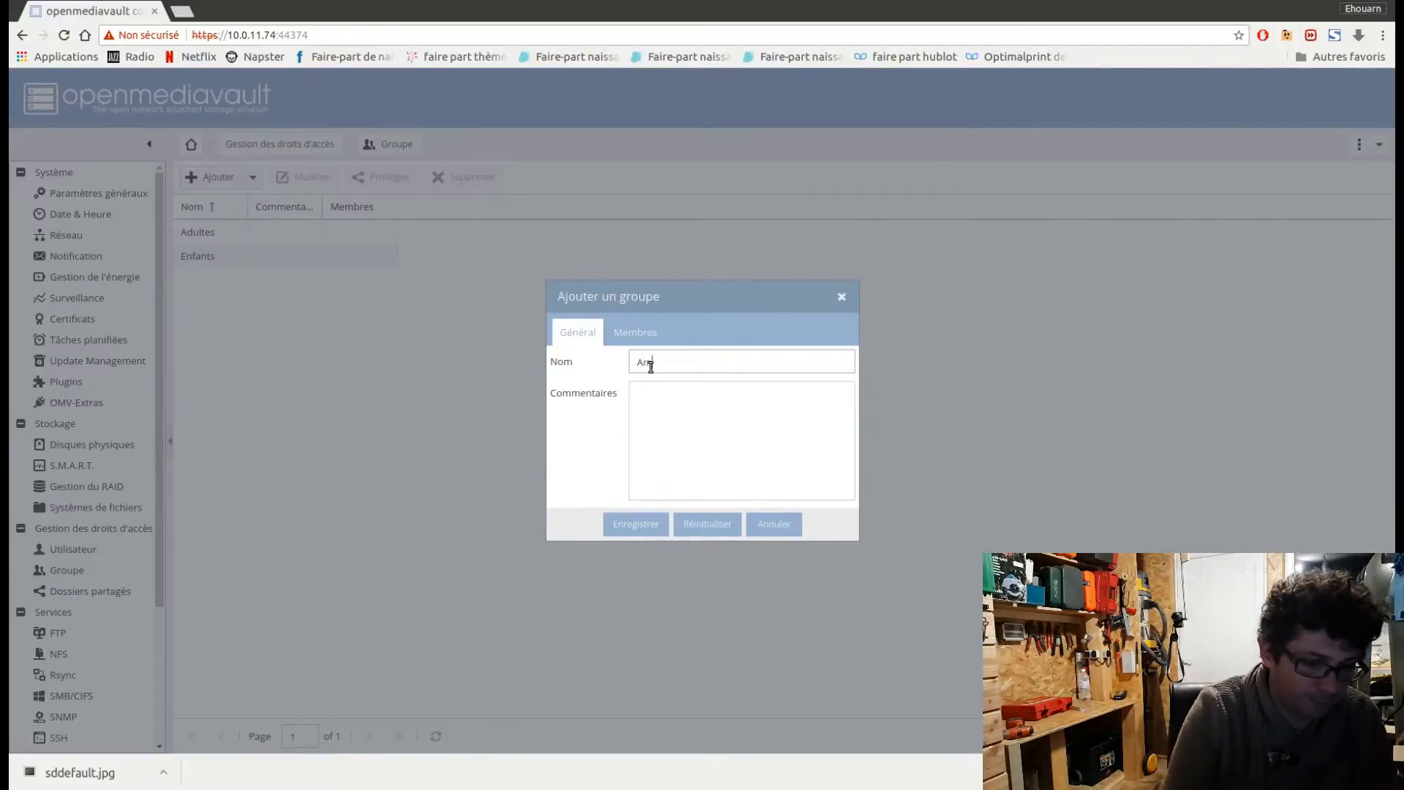
type("is")
left_click(638, 525)
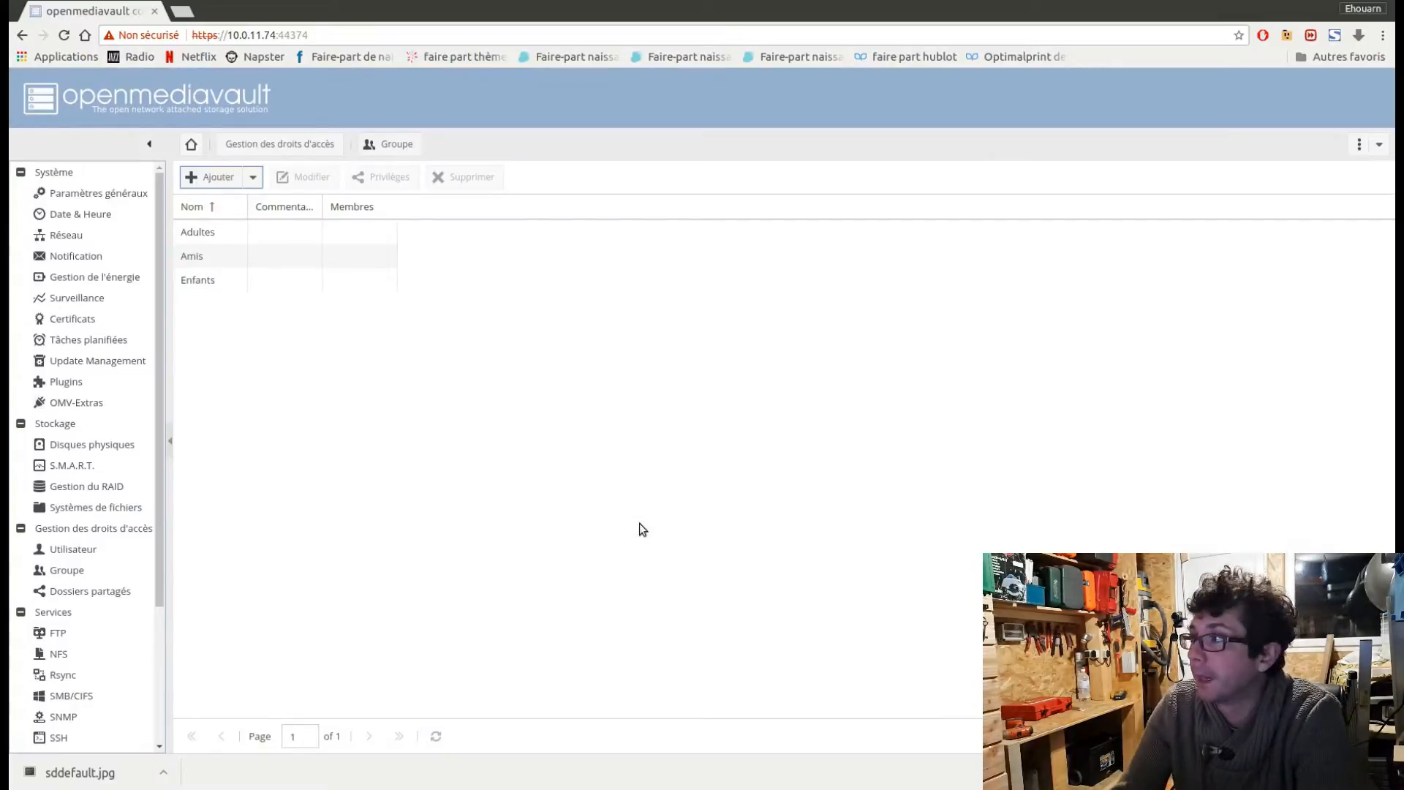
Add a fourth group named Entreprise and save it.
left_click(231, 183)
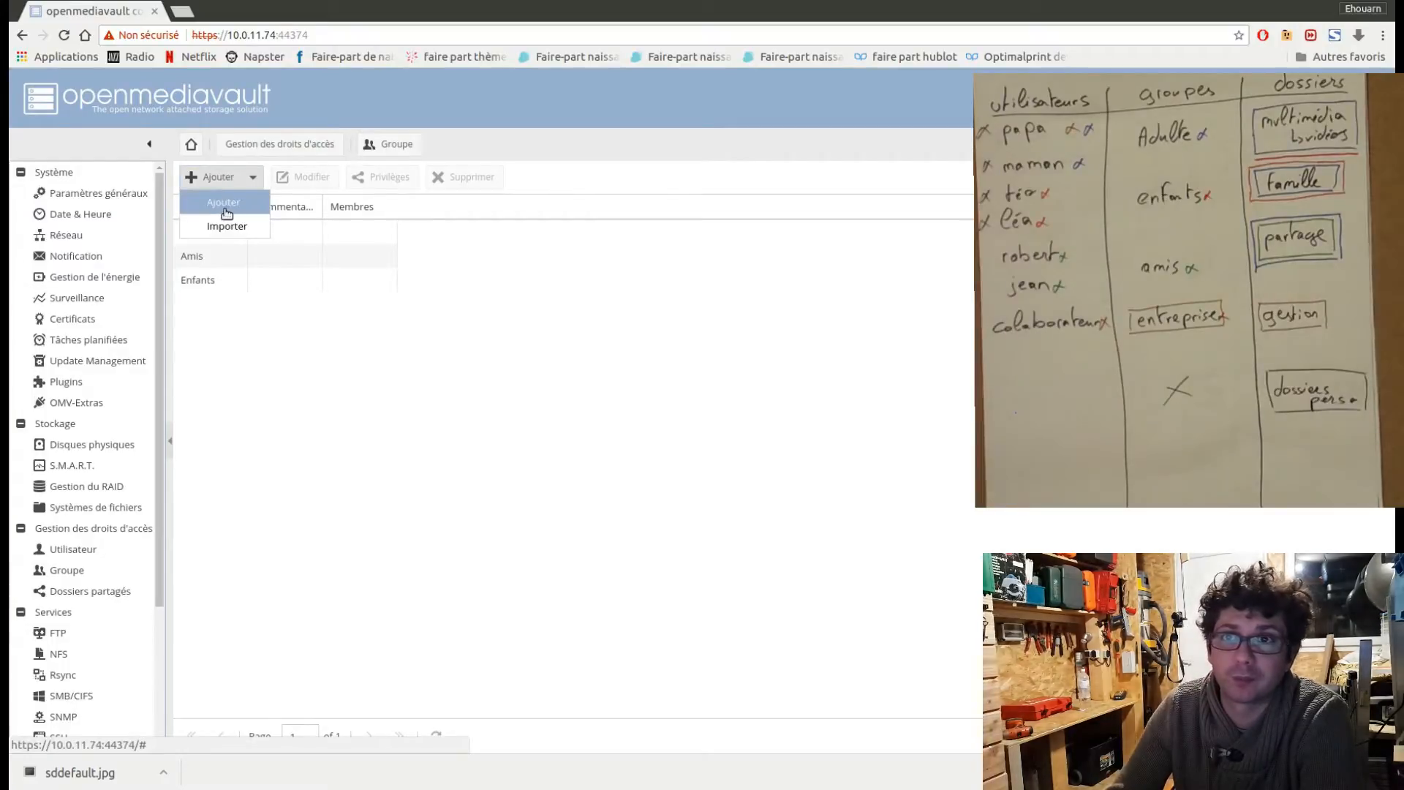
left_click(224, 208)
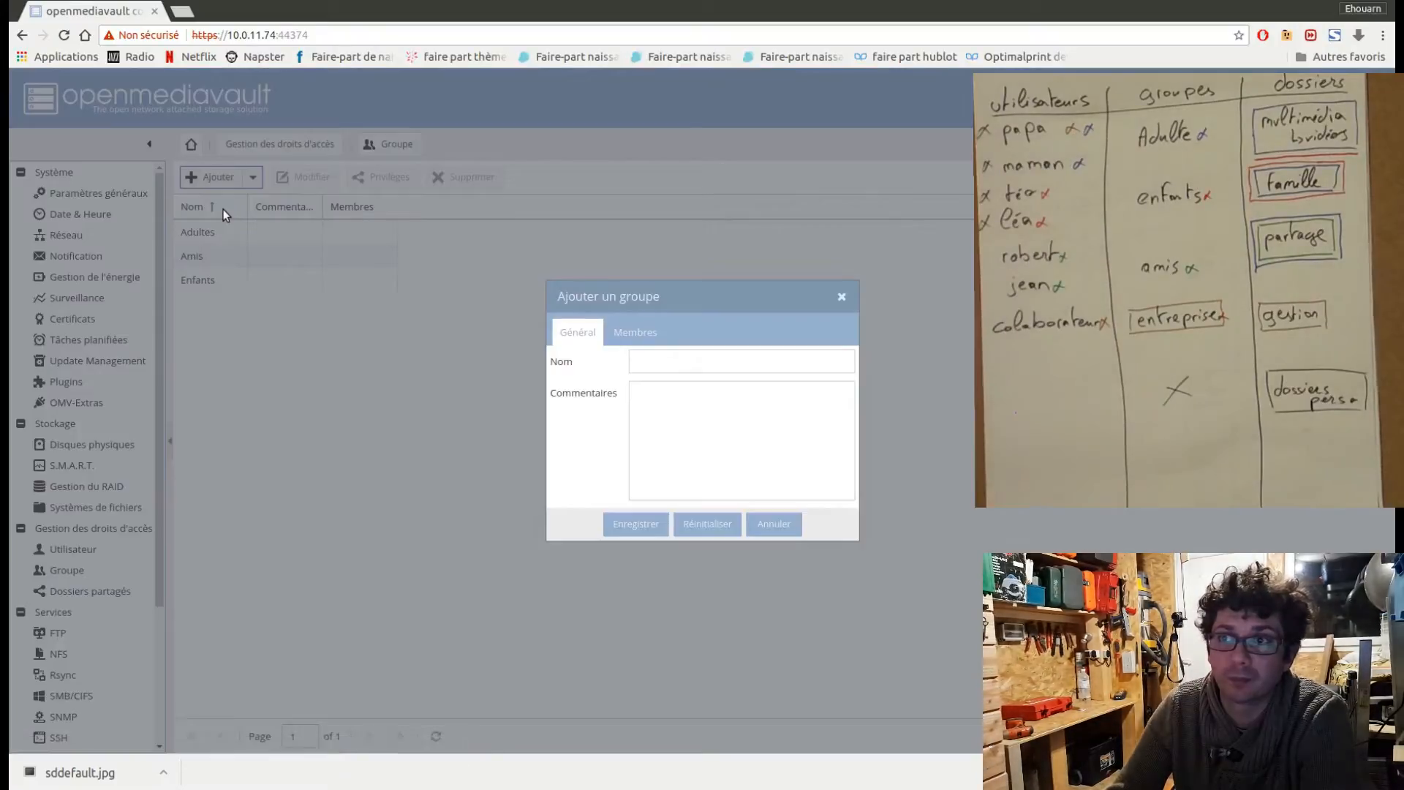
left_click(699, 361)
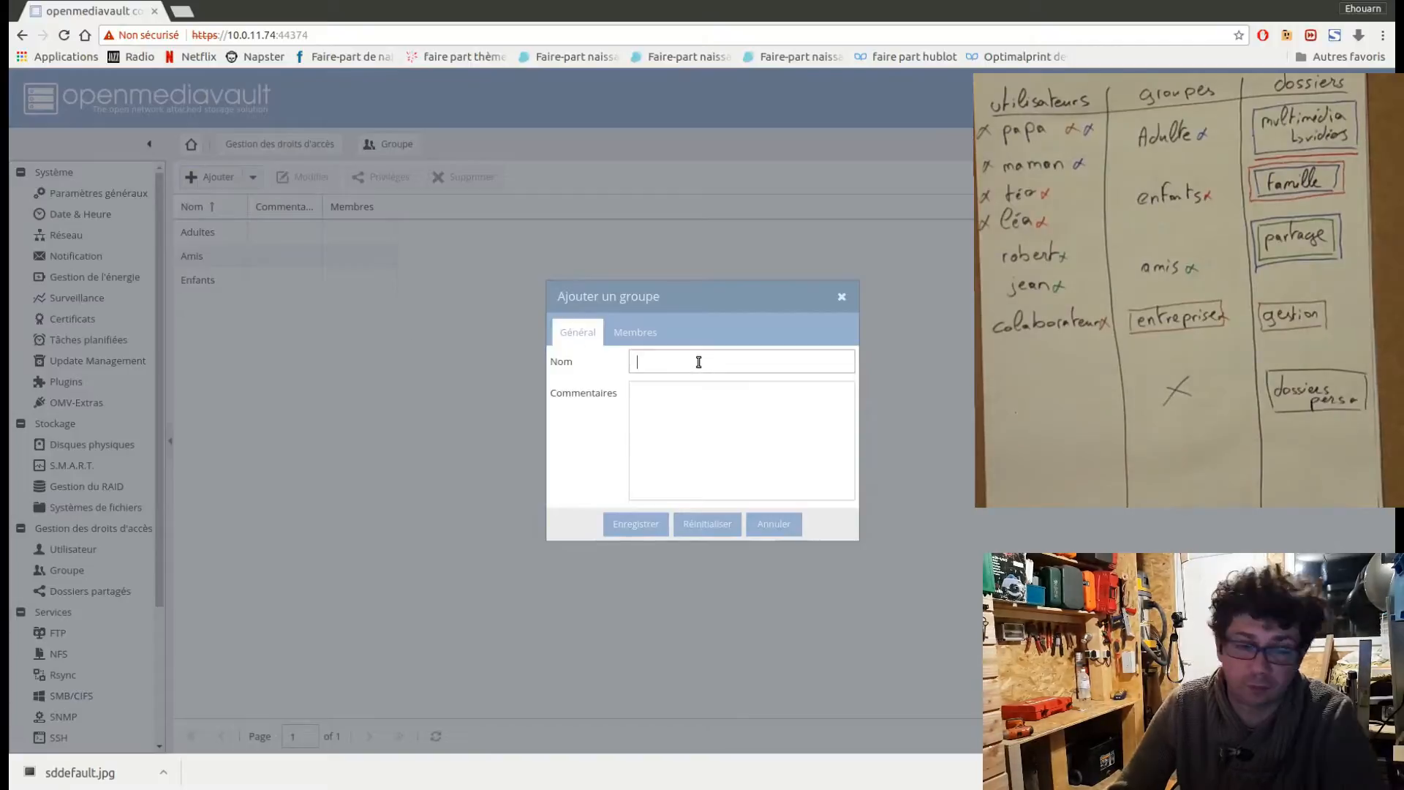
type("Entr")
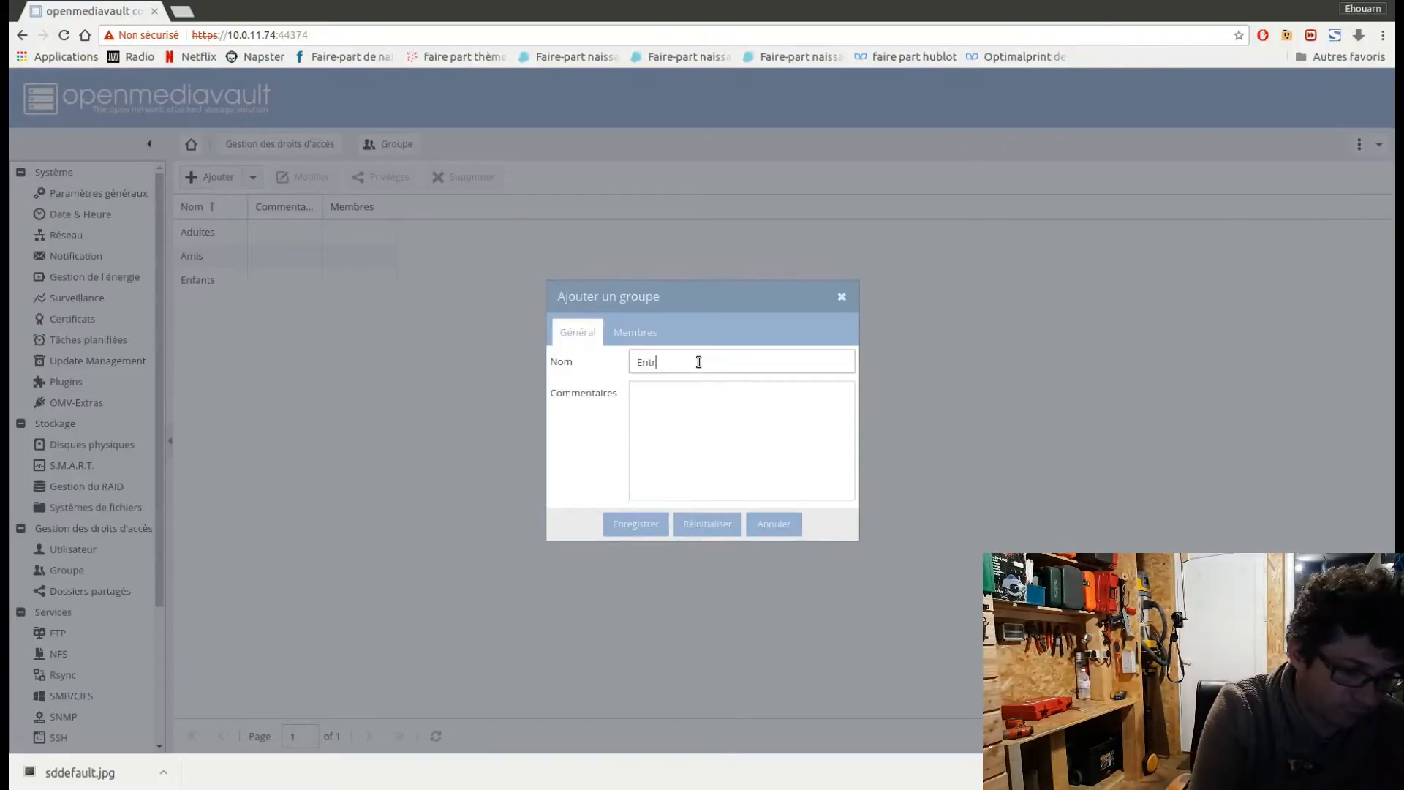
type("eprise")
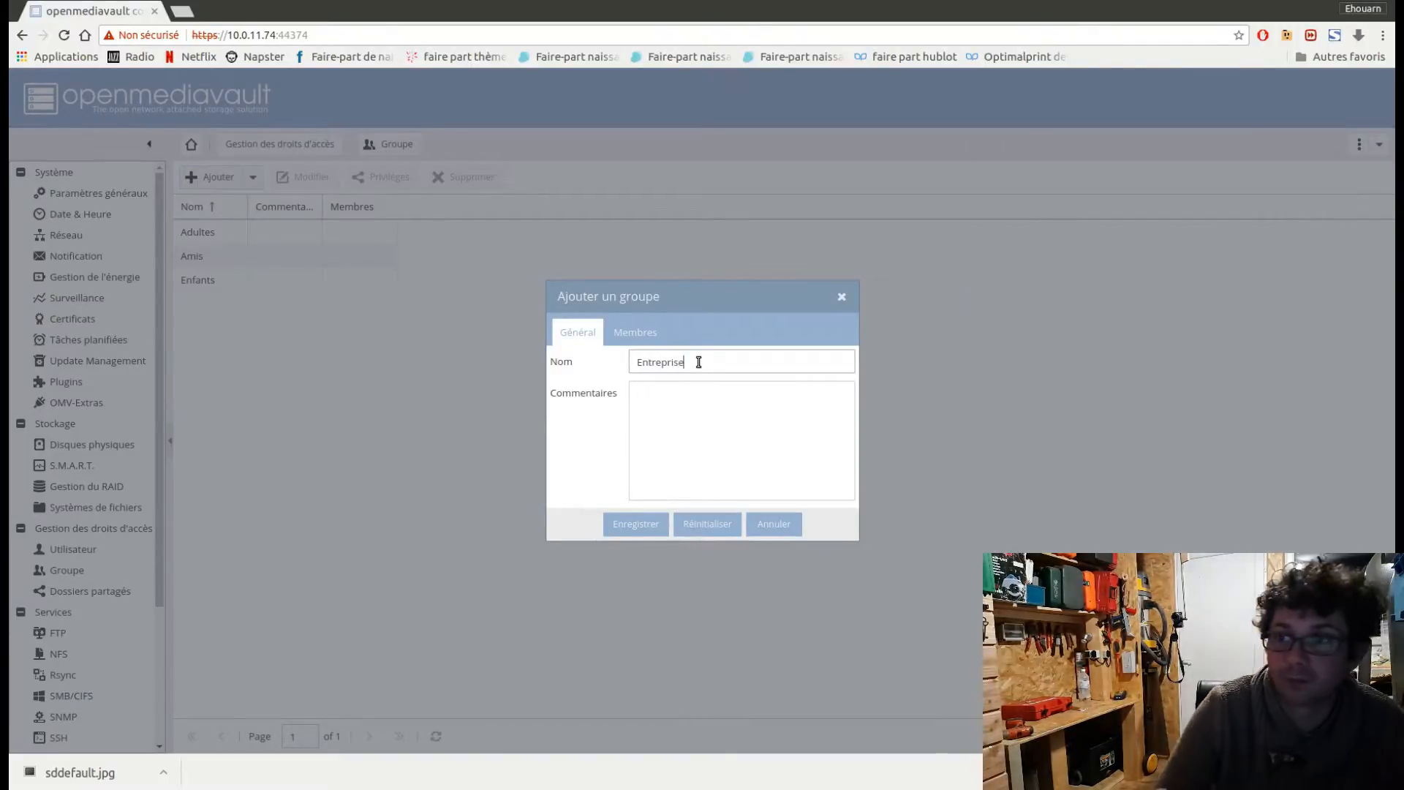
left_click(635, 525)
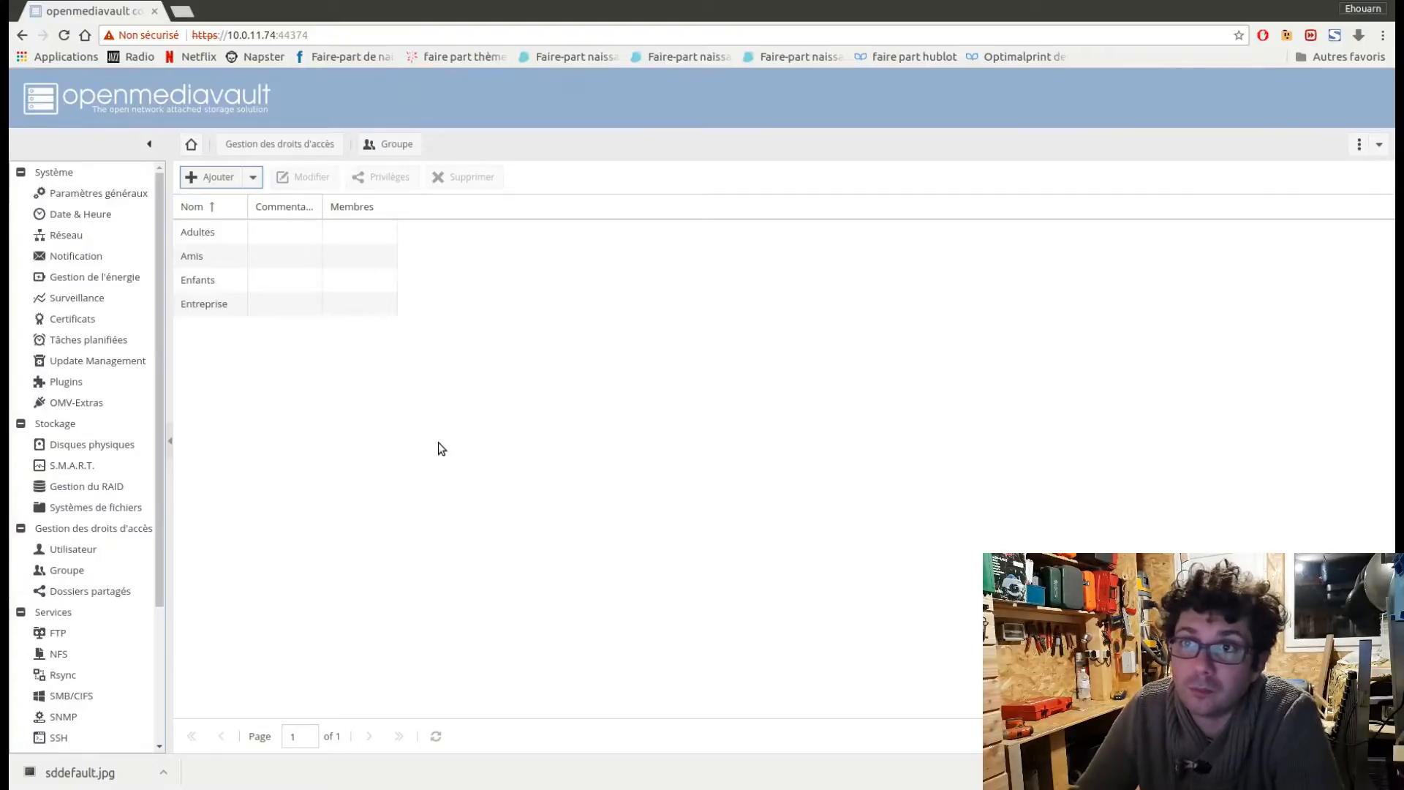
Create a user named papa, entering and confirming the account password and leaving the user allowed to modify the account.
left_click(93, 555)
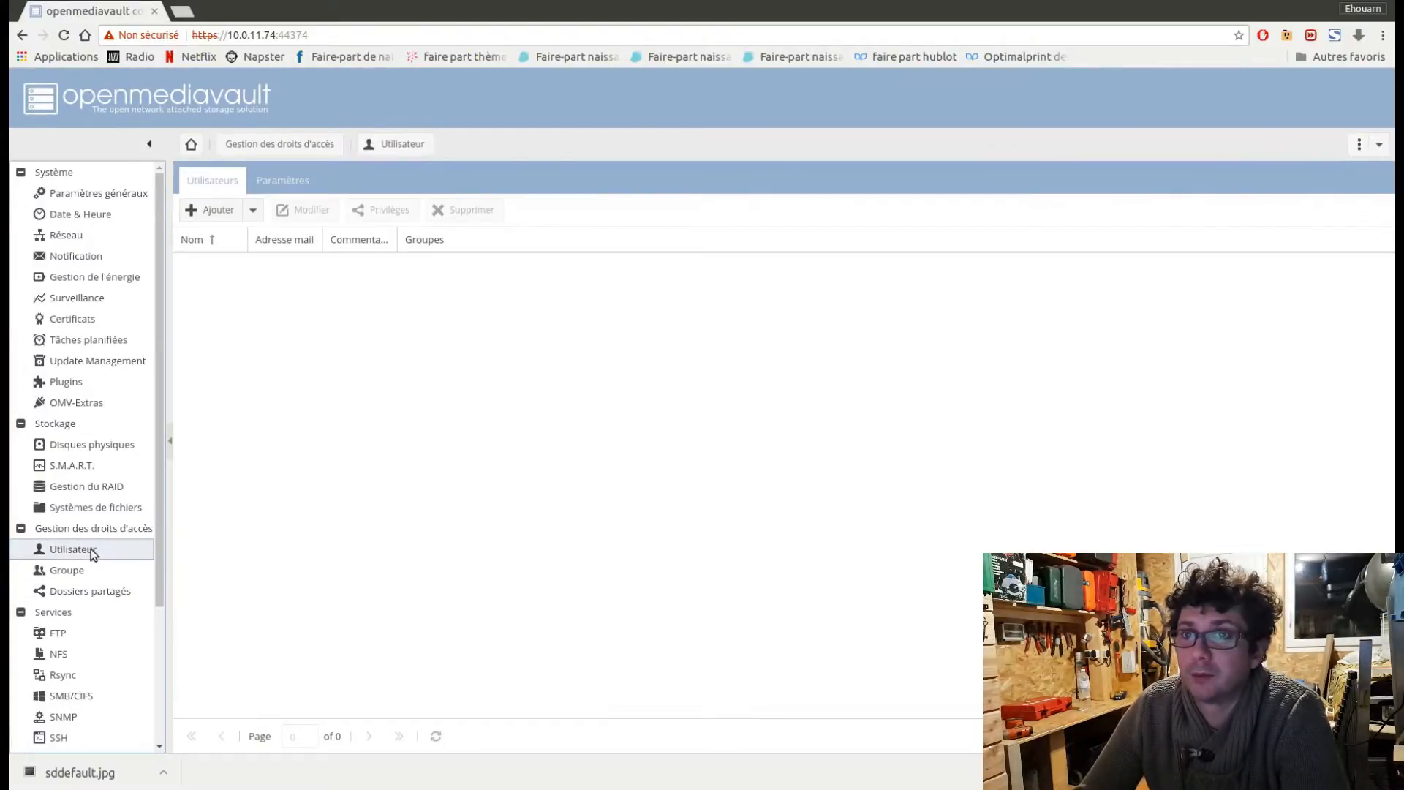
left_click(229, 214)
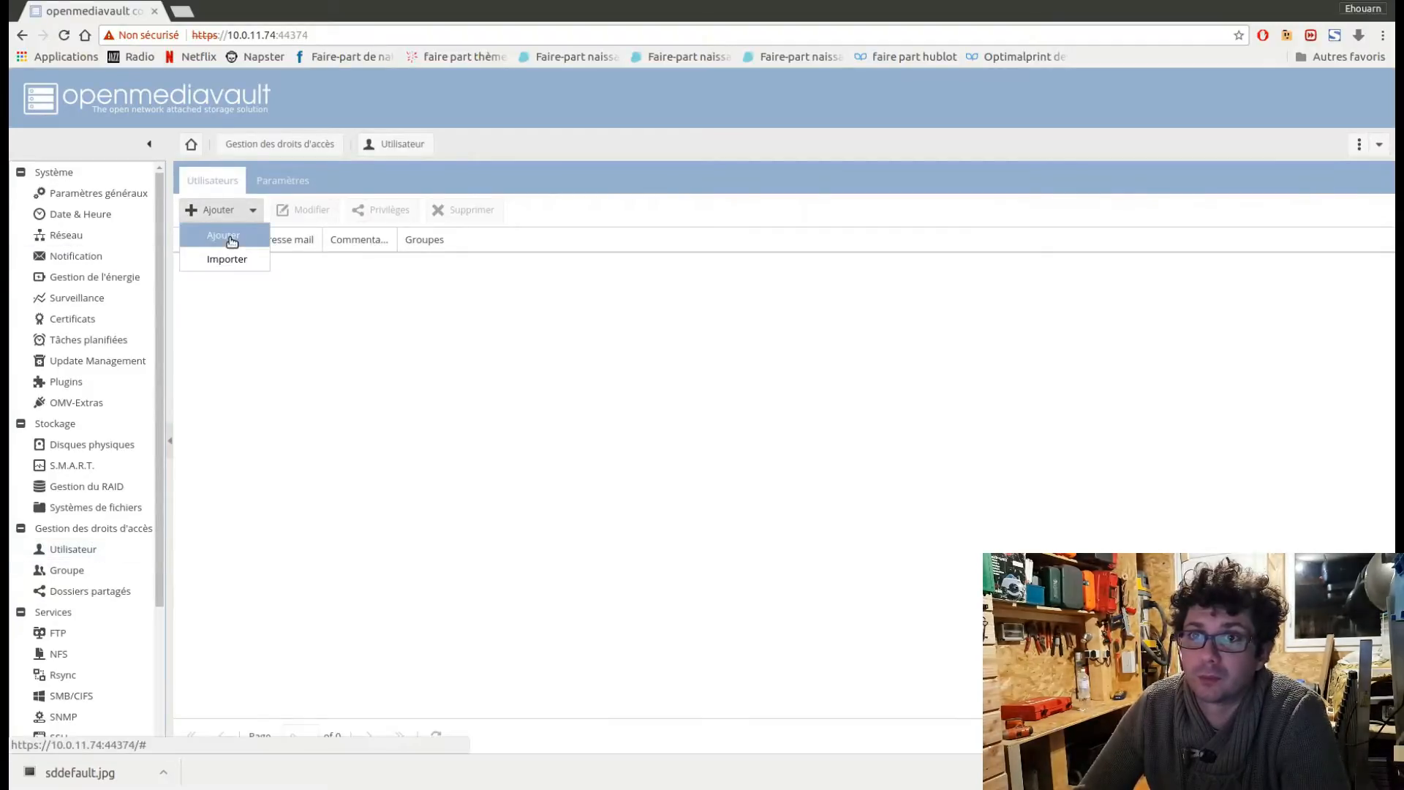
left_click(230, 238)
left_click(667, 327)
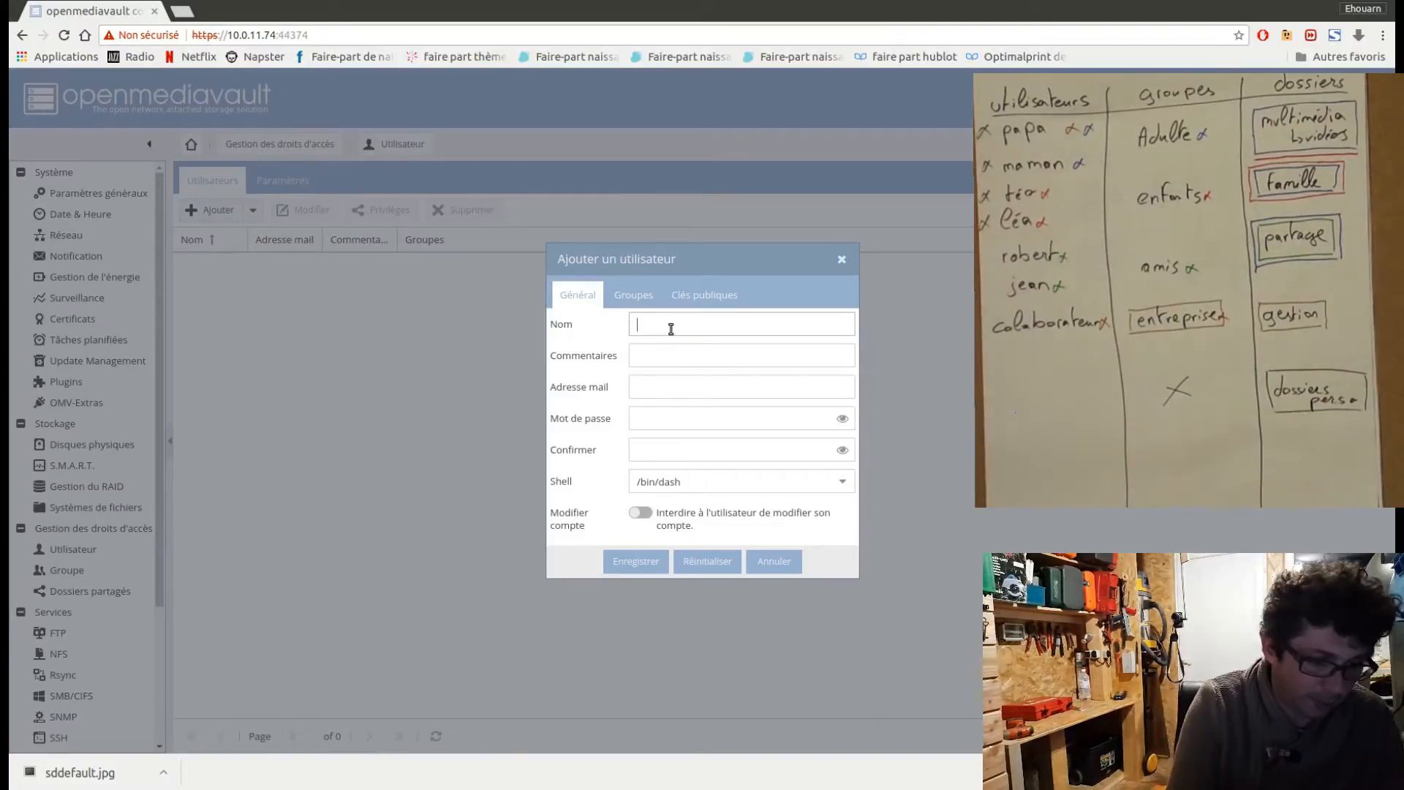
type("papa")
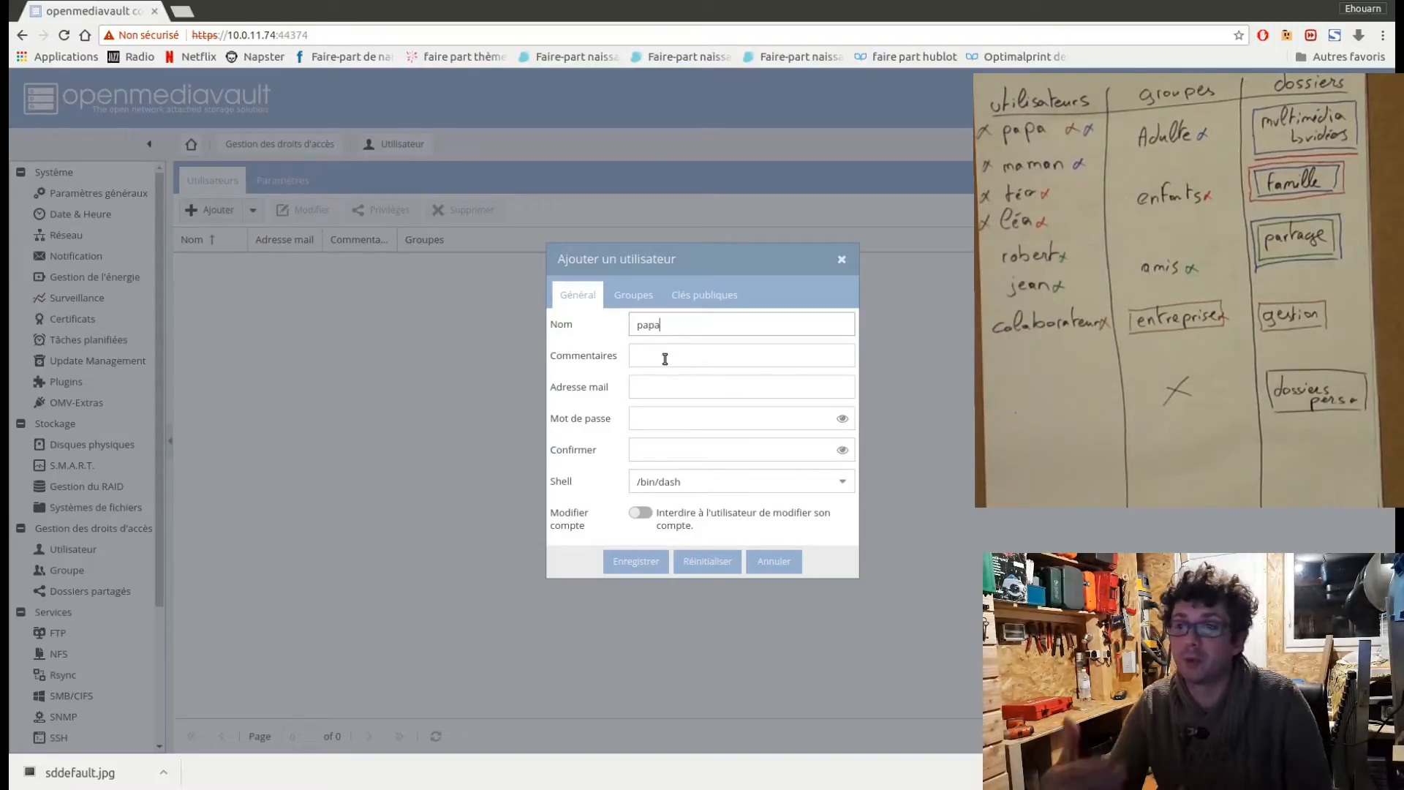
left_click(668, 419)
type("a")
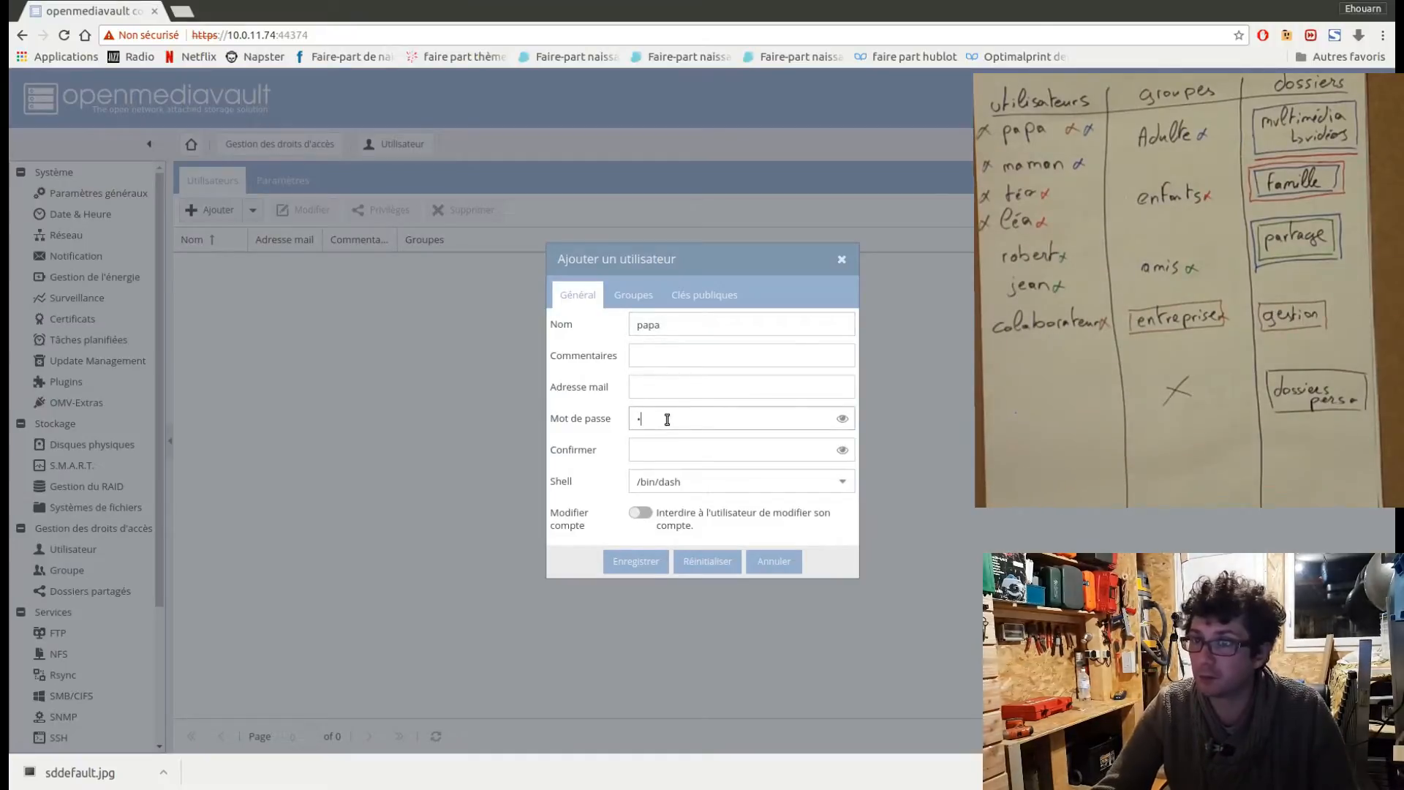
left_click(662, 447)
type("a")
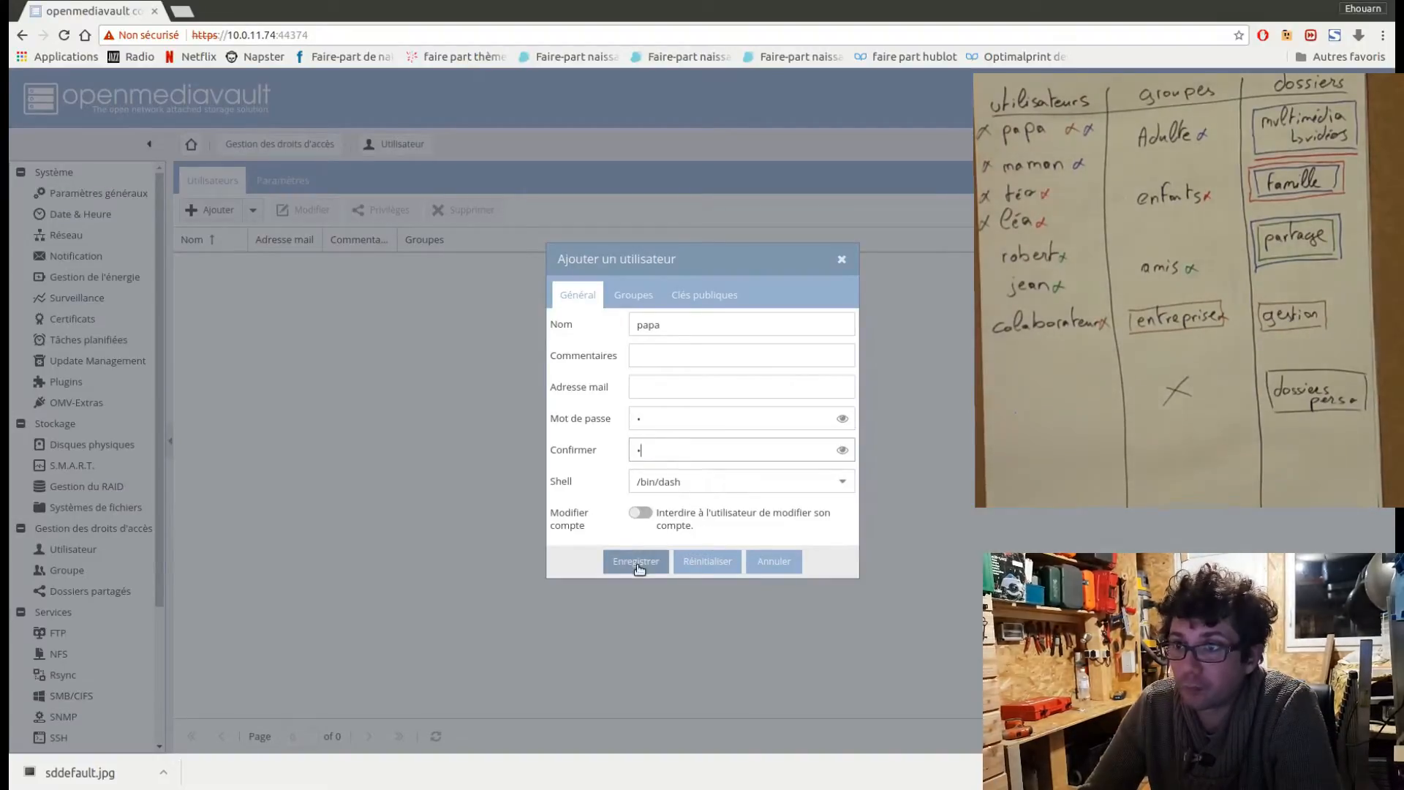
left_click(646, 514)
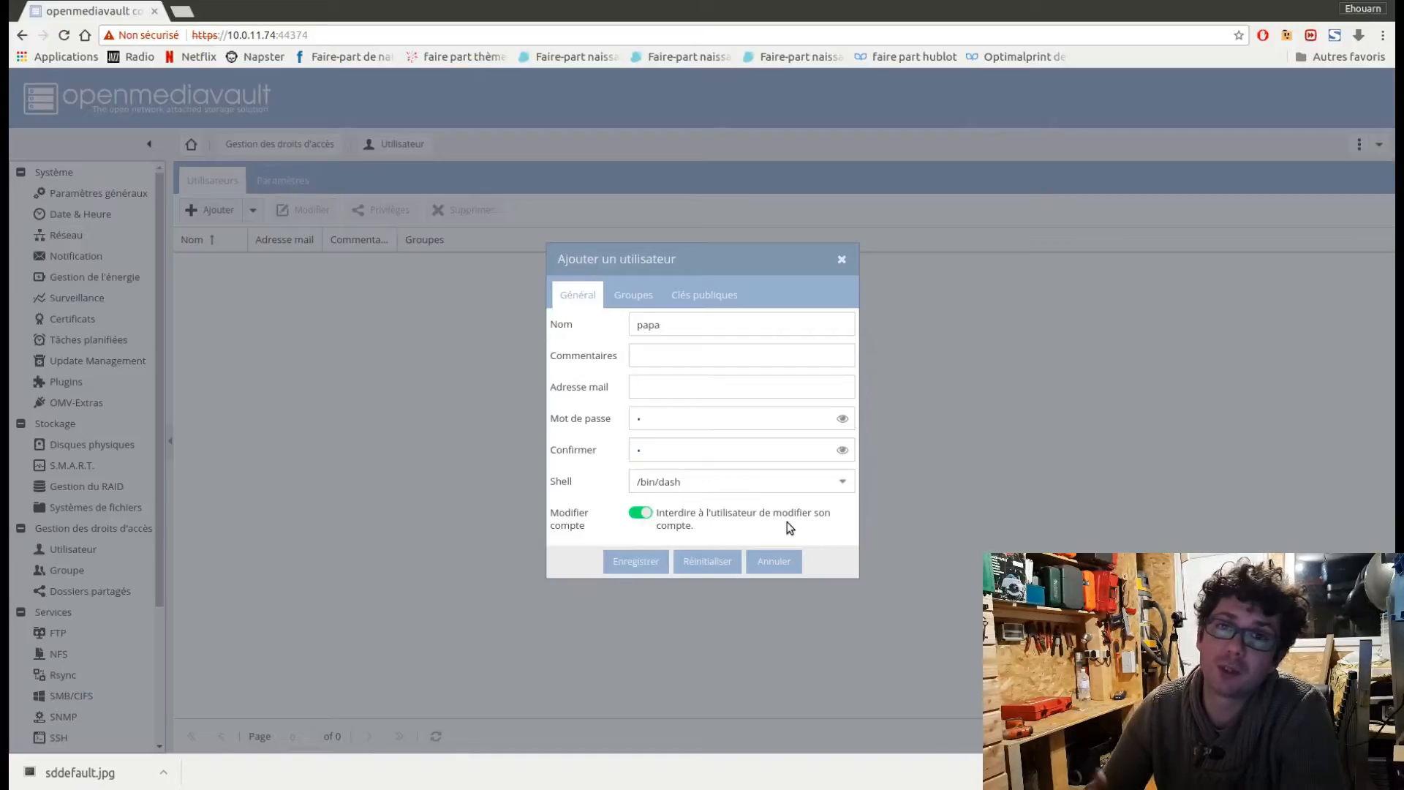
left_click(640, 518)
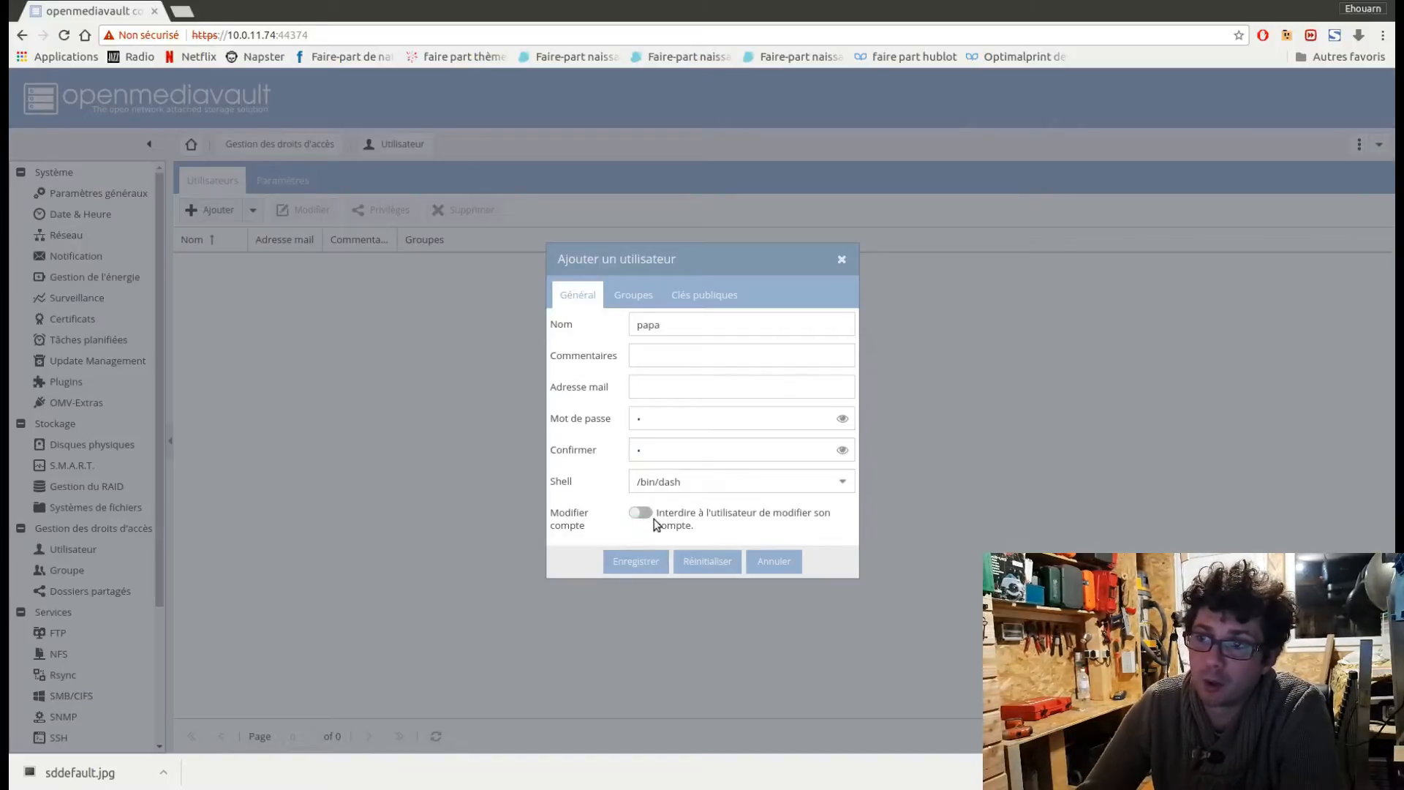
left_click(640, 555)
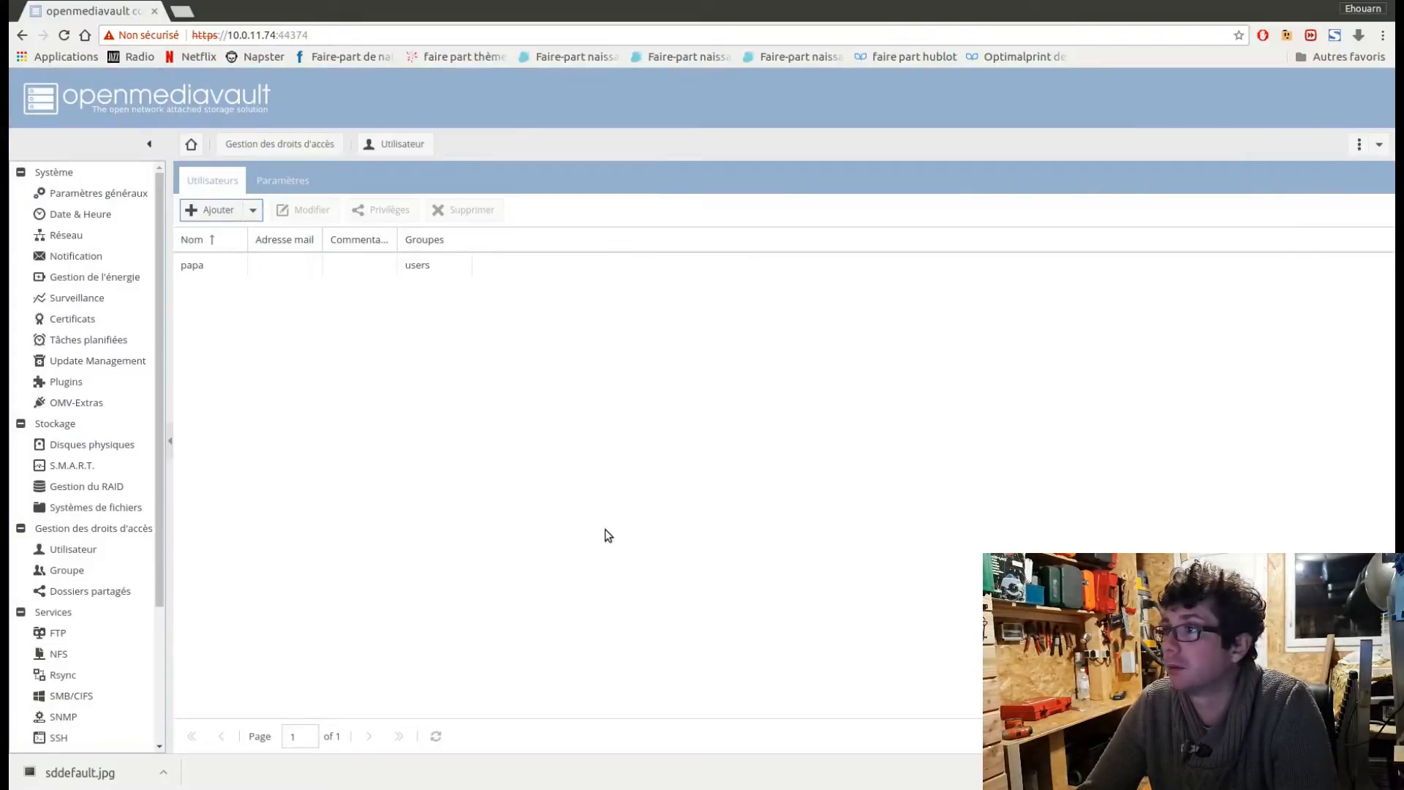
Apply the pending configuration changes and confirm.
left_click(1359, 144)
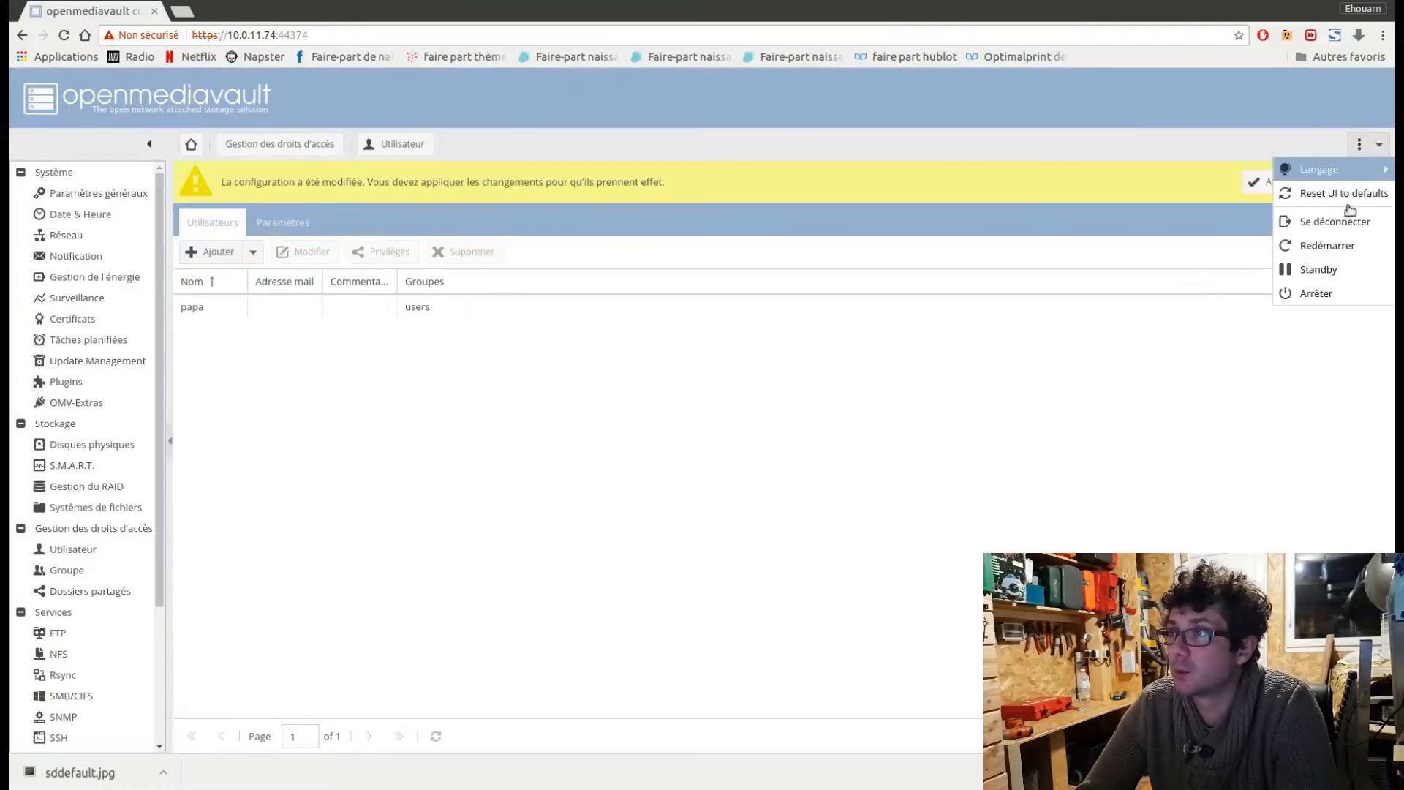
left_click(1259, 187)
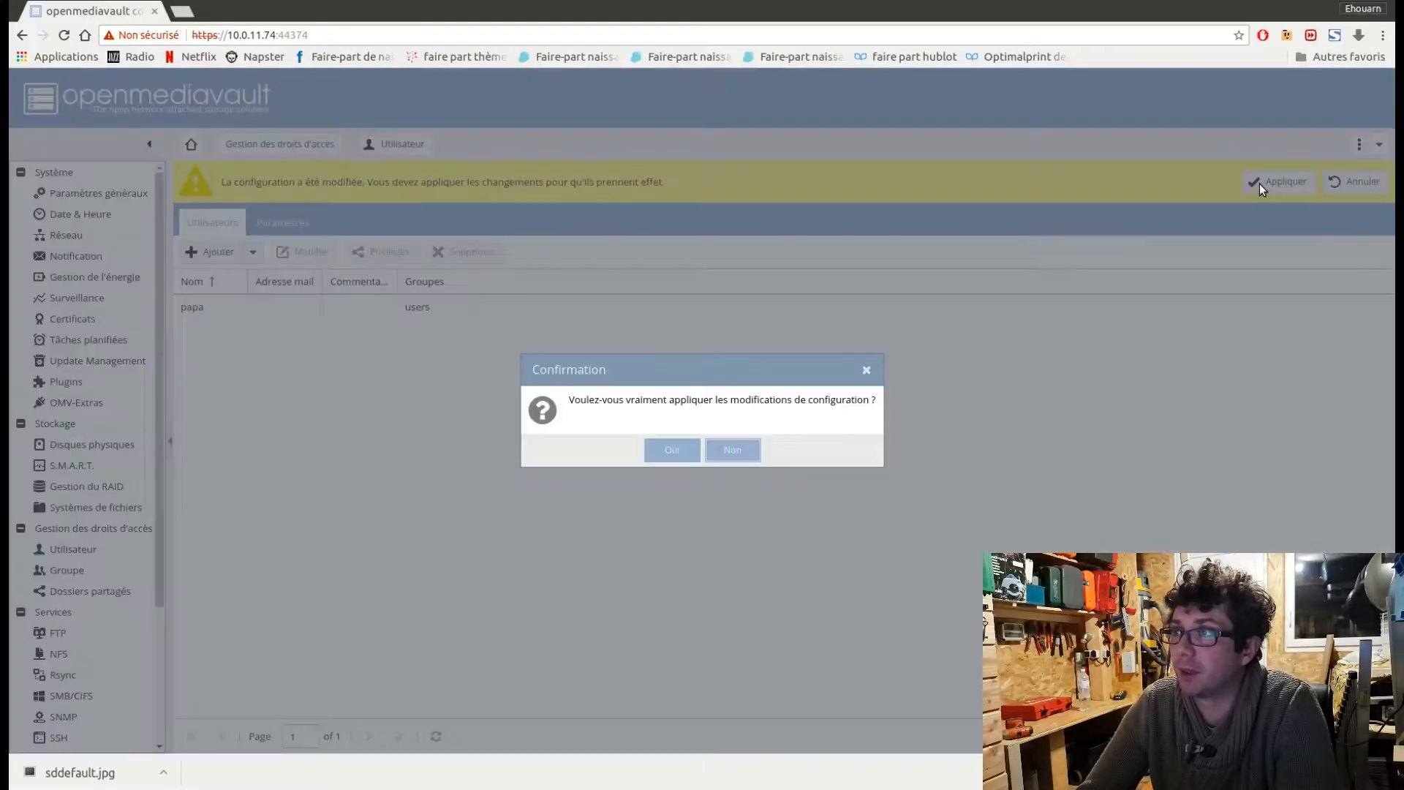
left_click(669, 455)
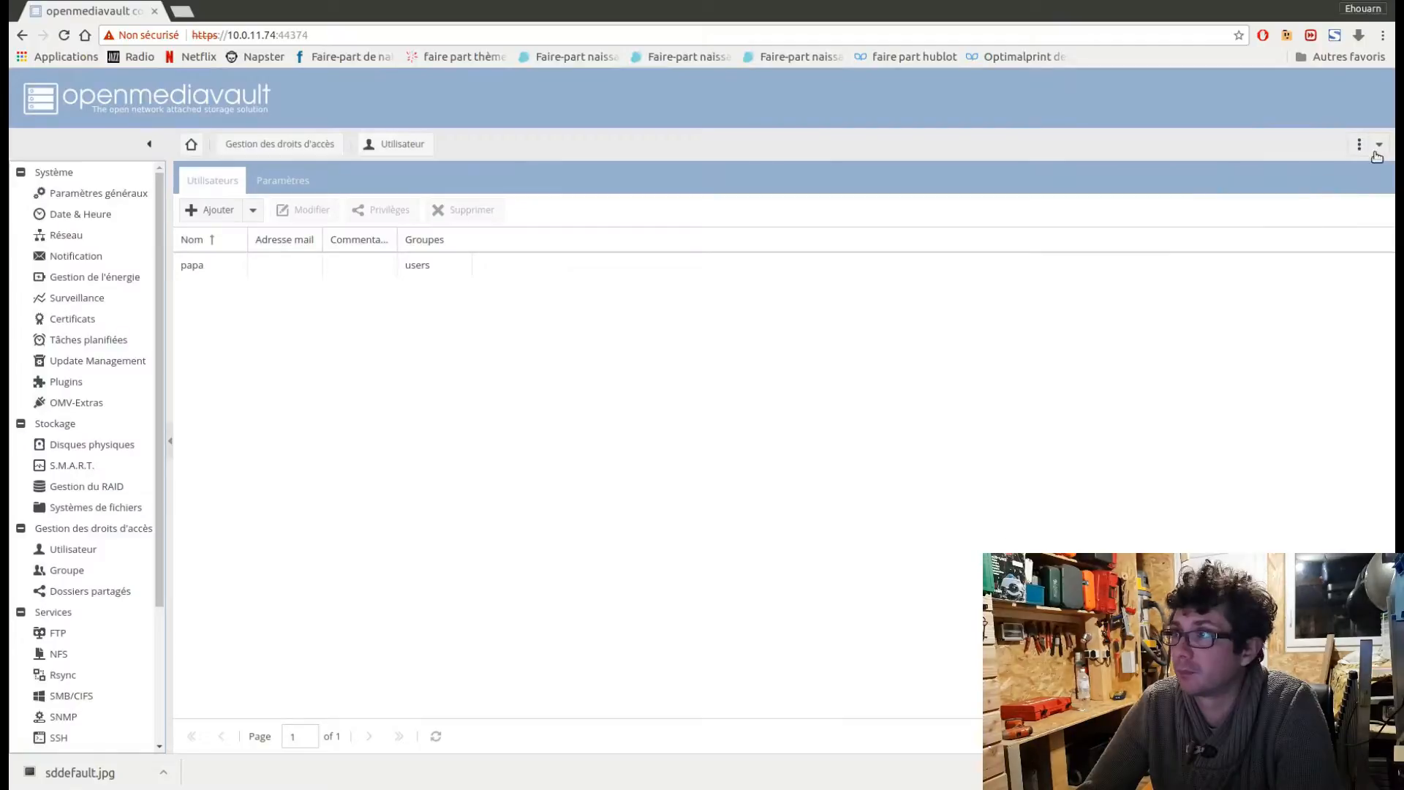
Log out of the current session and confirm the disconnection.
left_click(1378, 146)
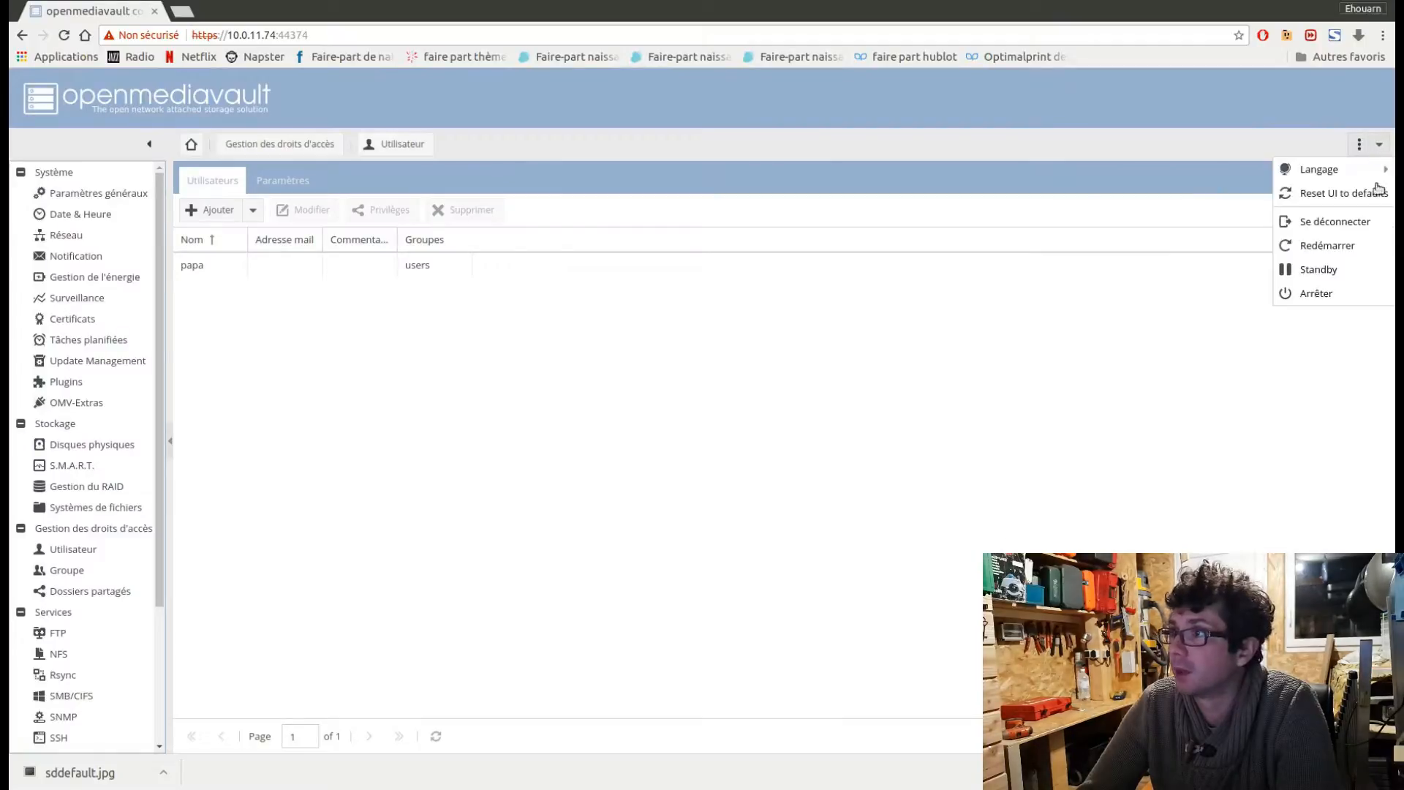
left_click(1357, 229)
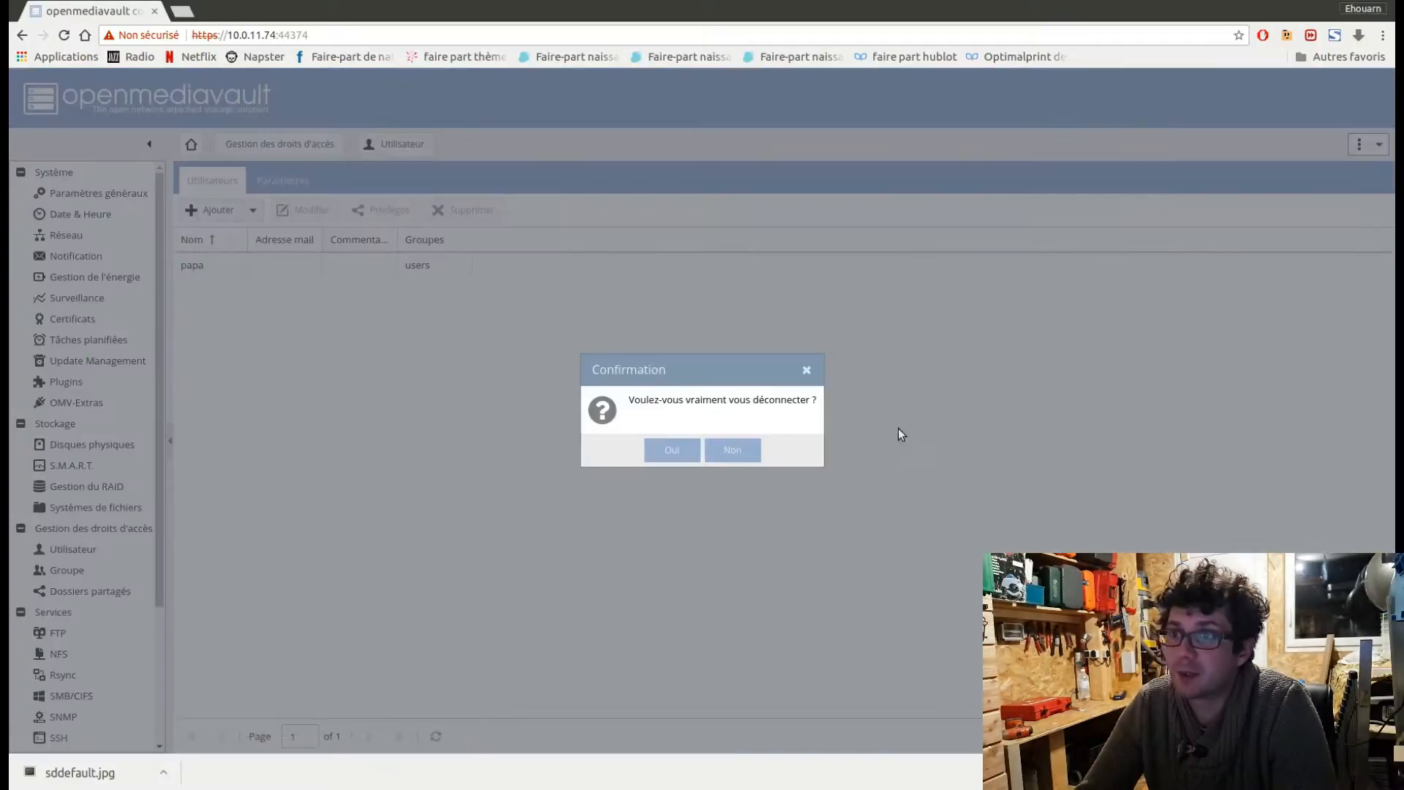
left_click(665, 454)
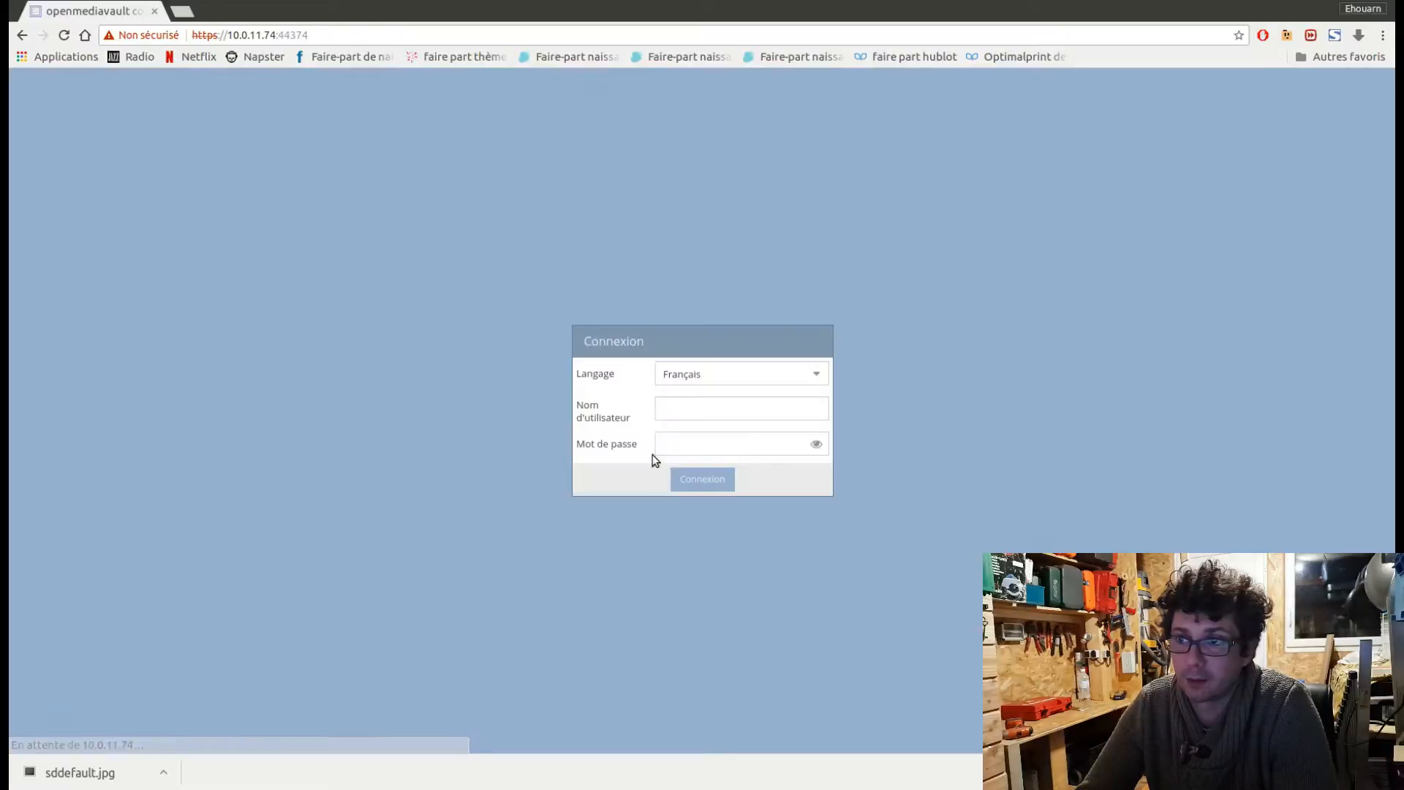
Log in as the user papa with the account password.
left_click(681, 412)
type("papa")
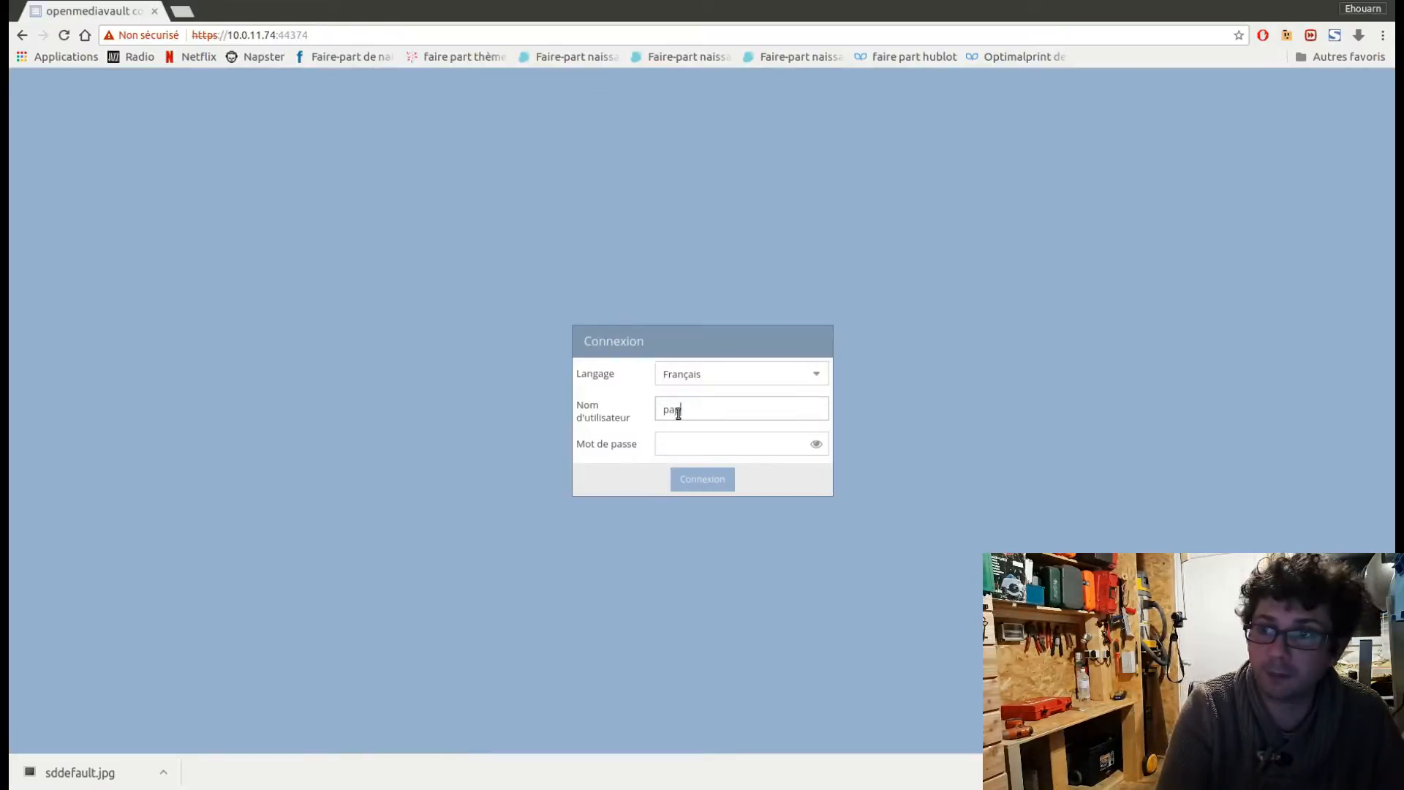
key("Tab")
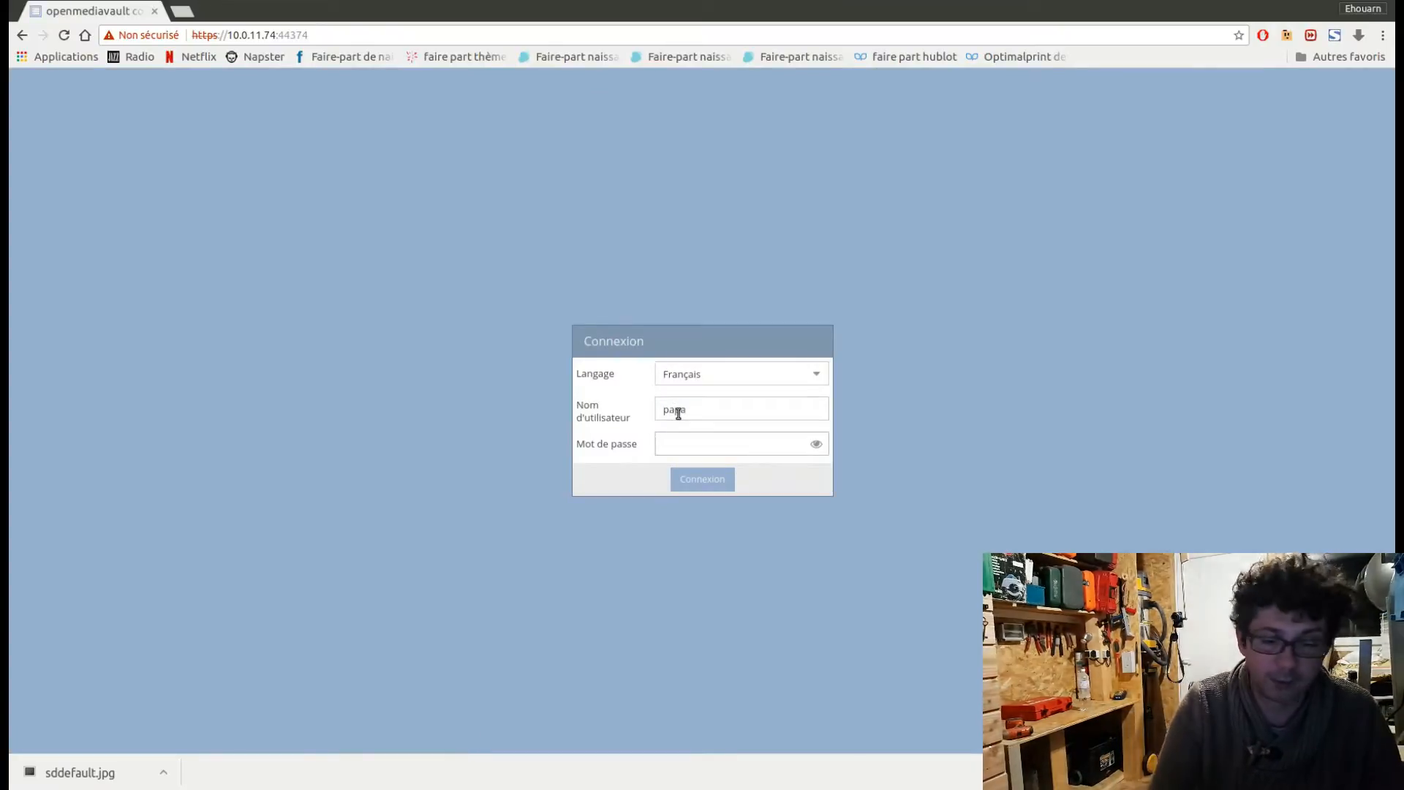
key("Return")
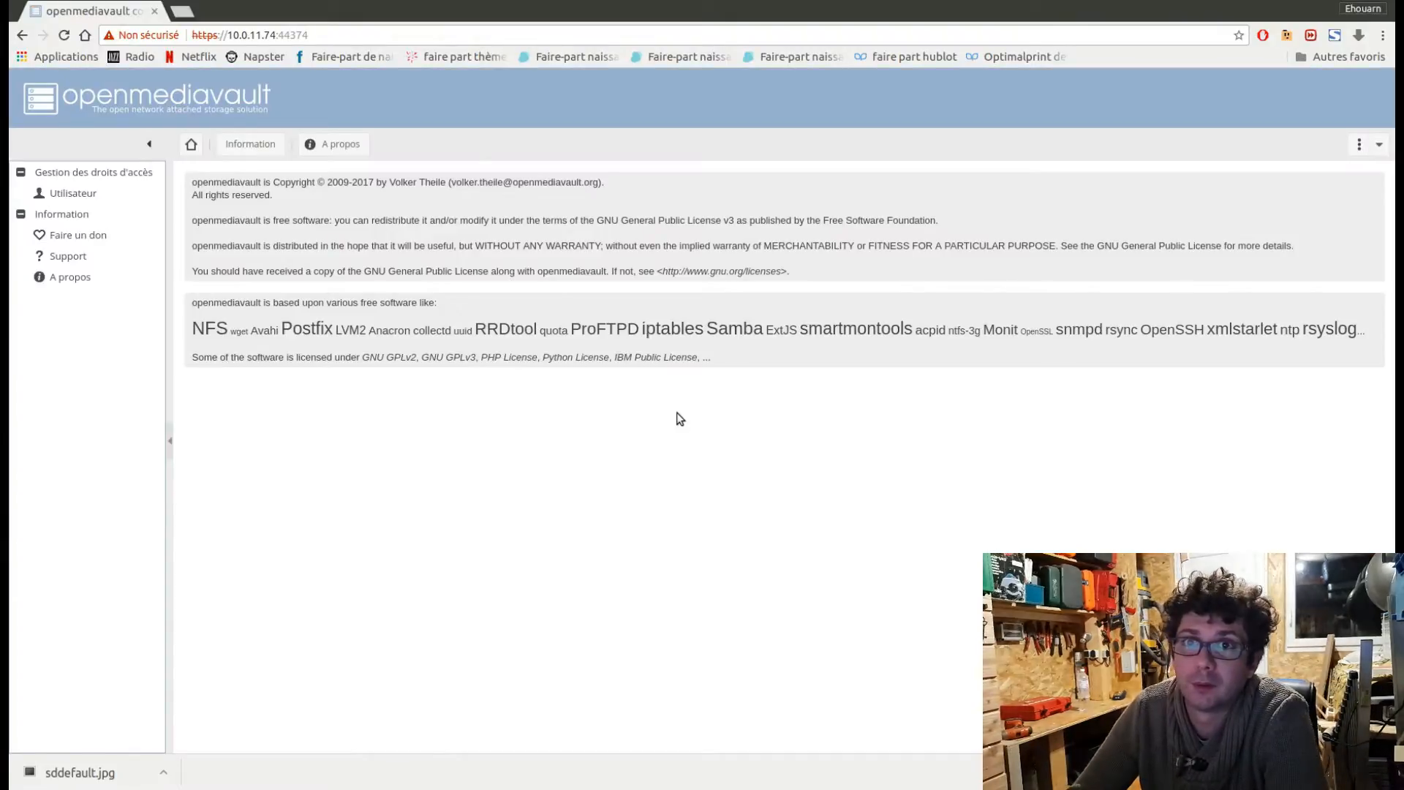
Open papa's own user information and examine the comment and e-mail fields available for self-editing.
left_click(72, 197)
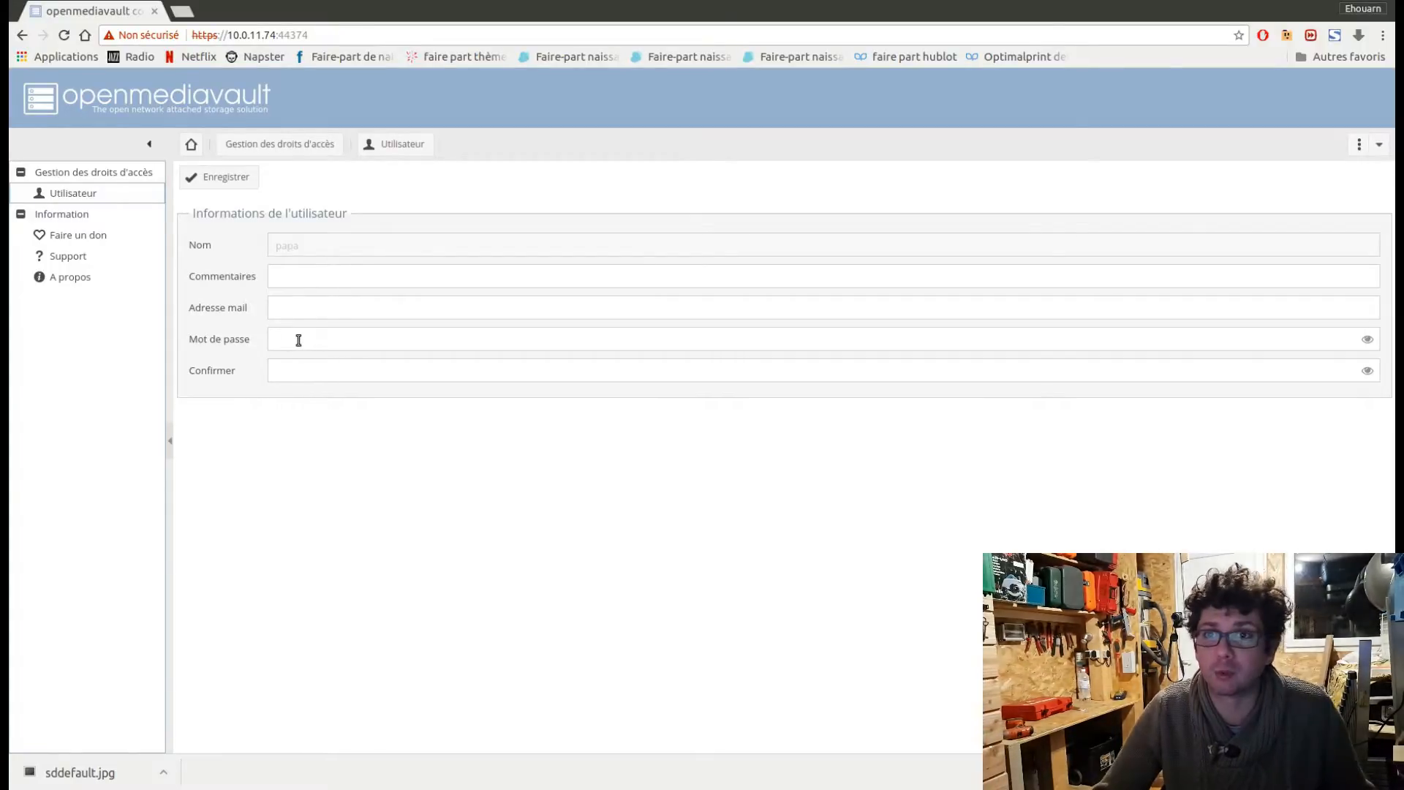
left_click(279, 274)
left_click(285, 307)
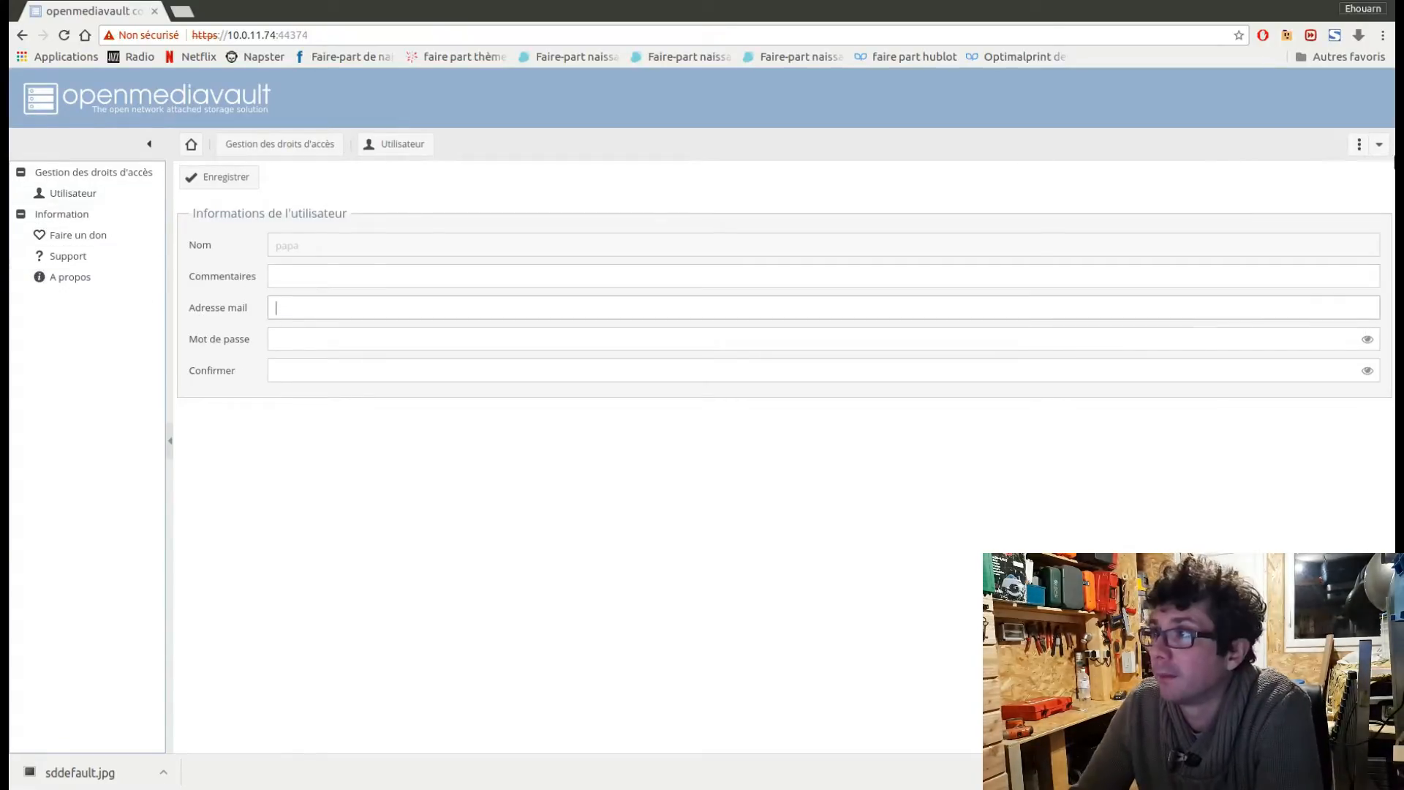
Log out of papa's session and confirm the disconnection.
left_click(1381, 147)
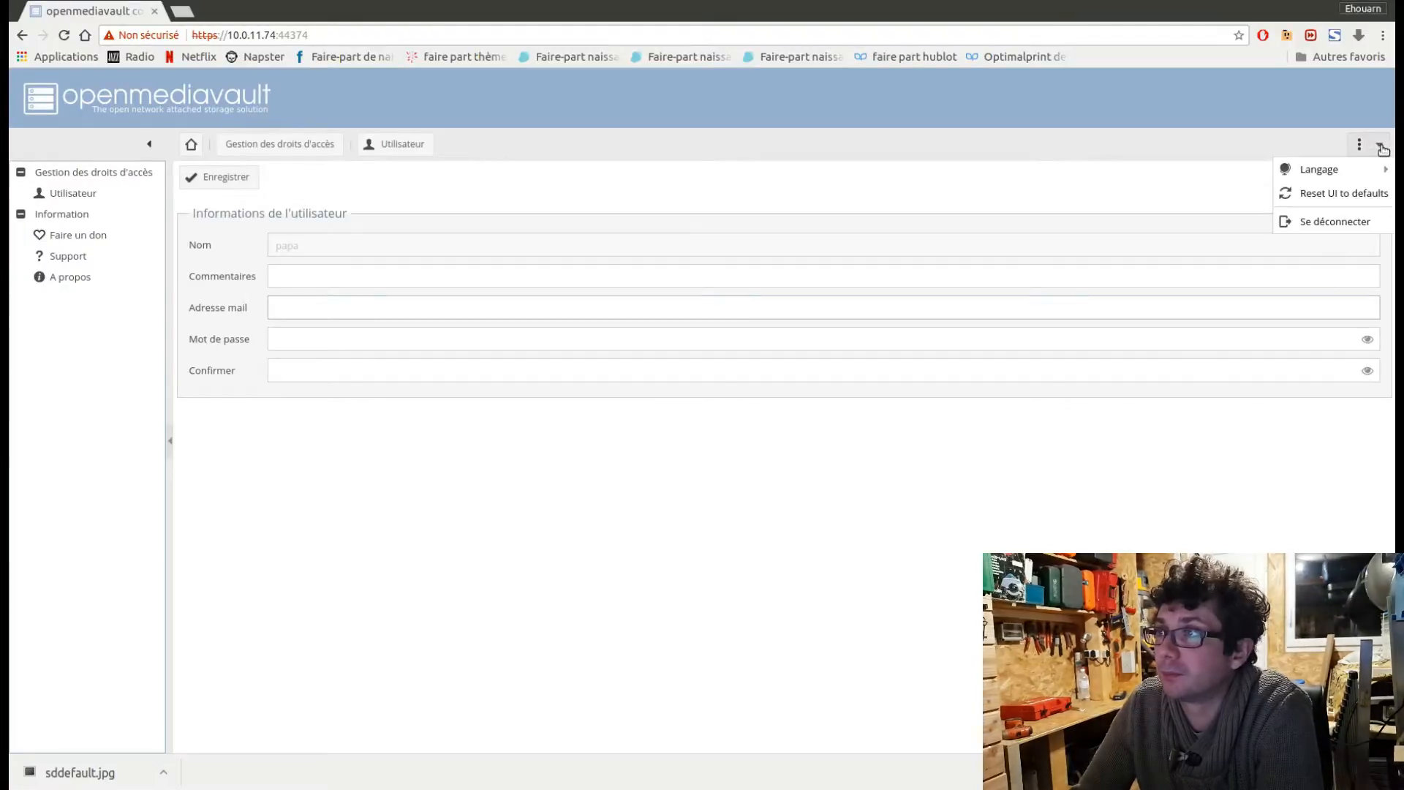
left_click(1339, 231)
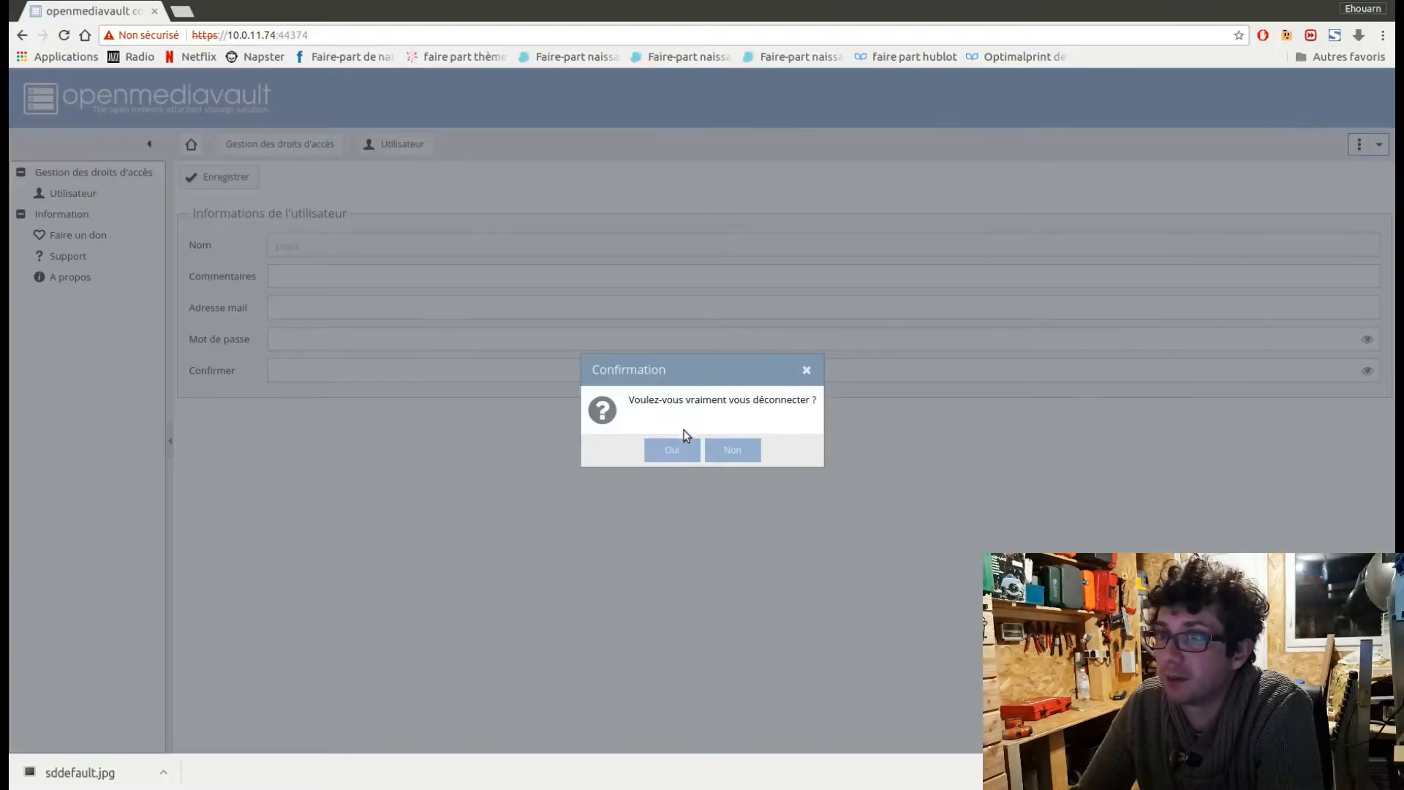
left_click(667, 449)
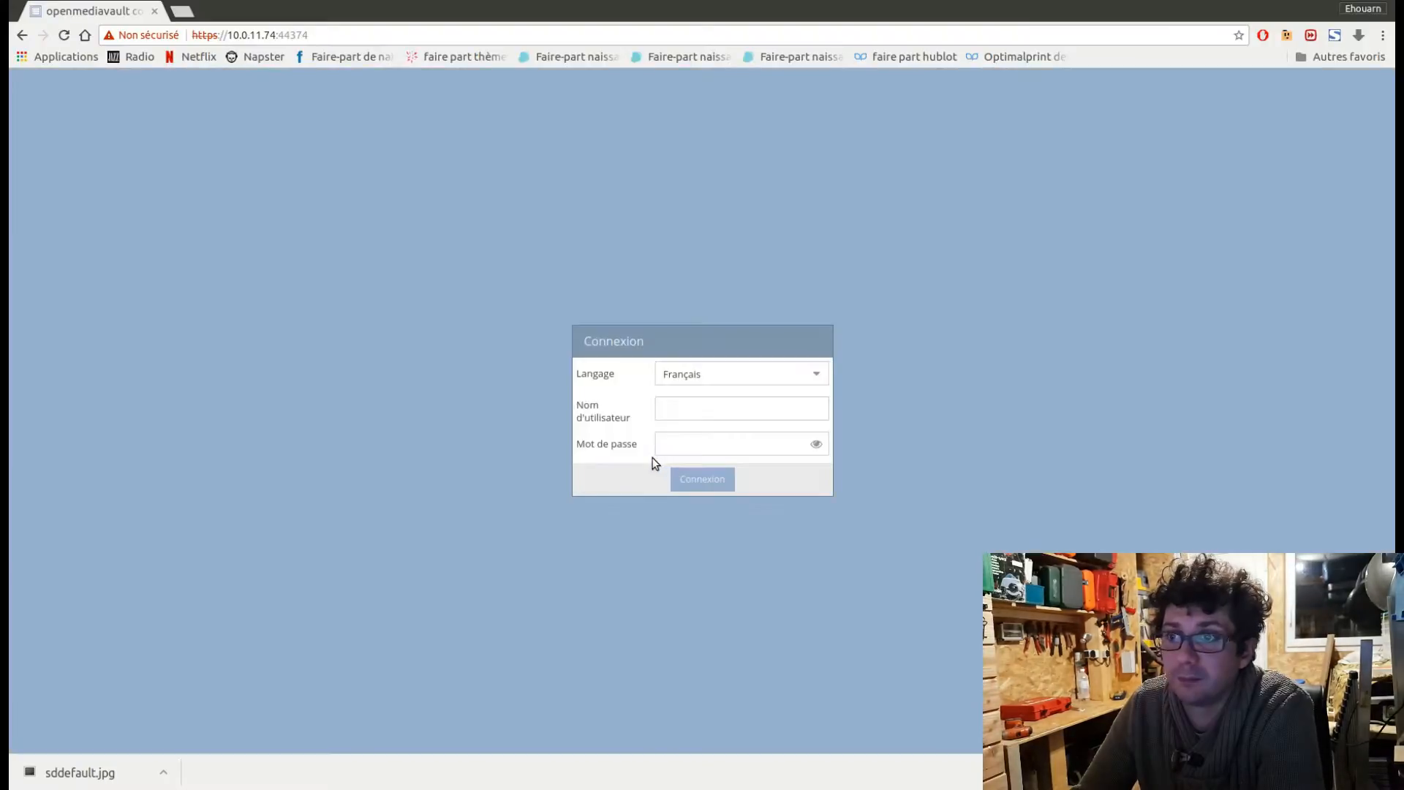
Log back in as admin with the administrator password.
type("admin")
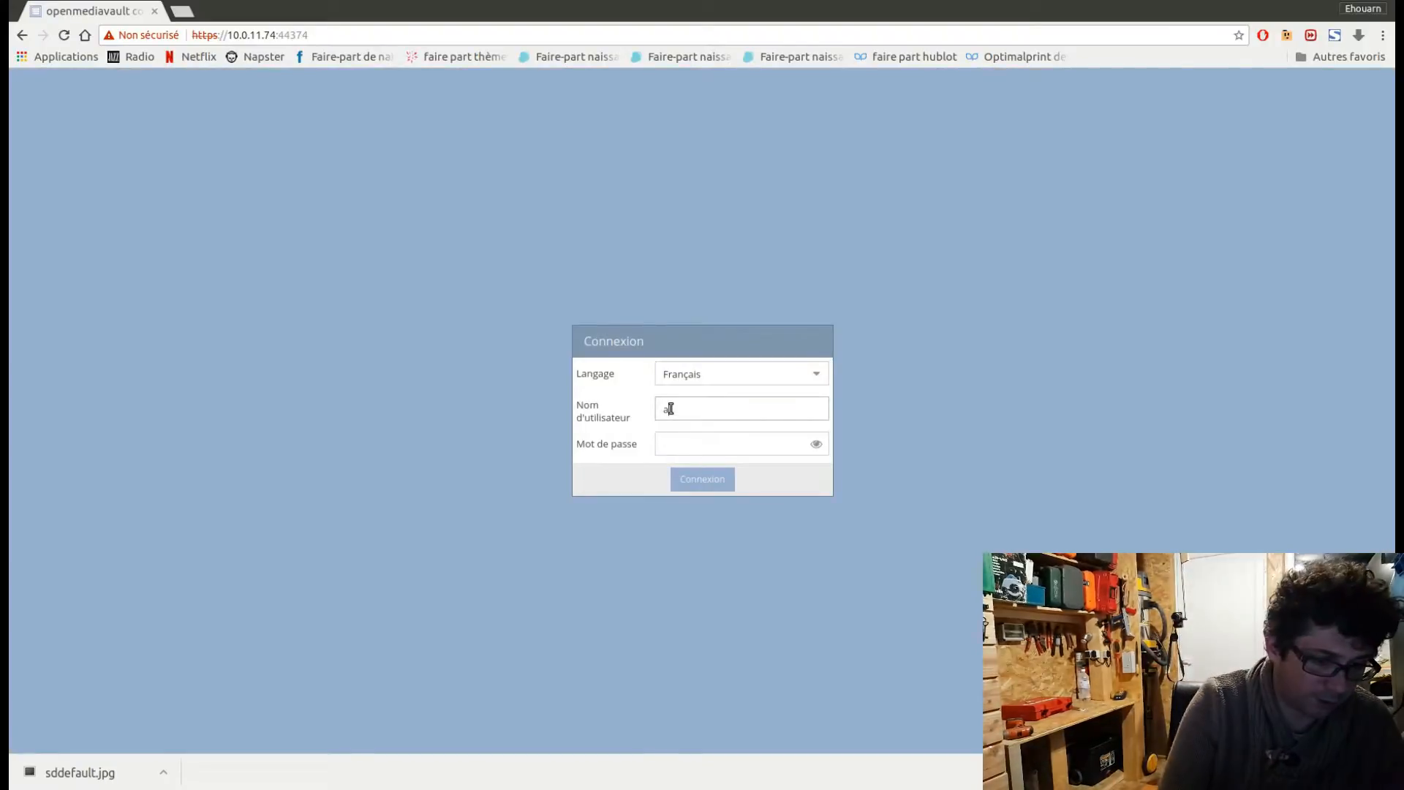
key("Tab")
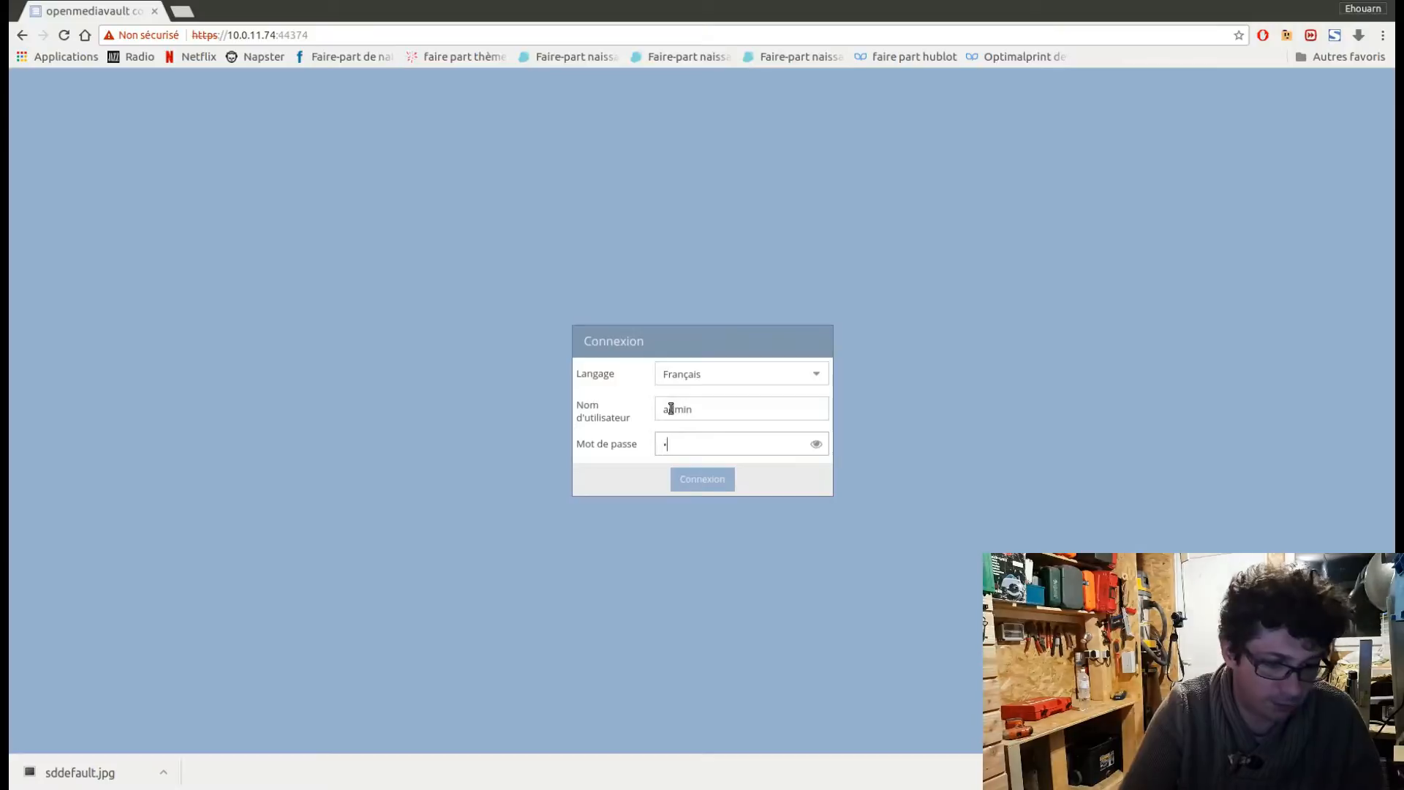
key("Return")
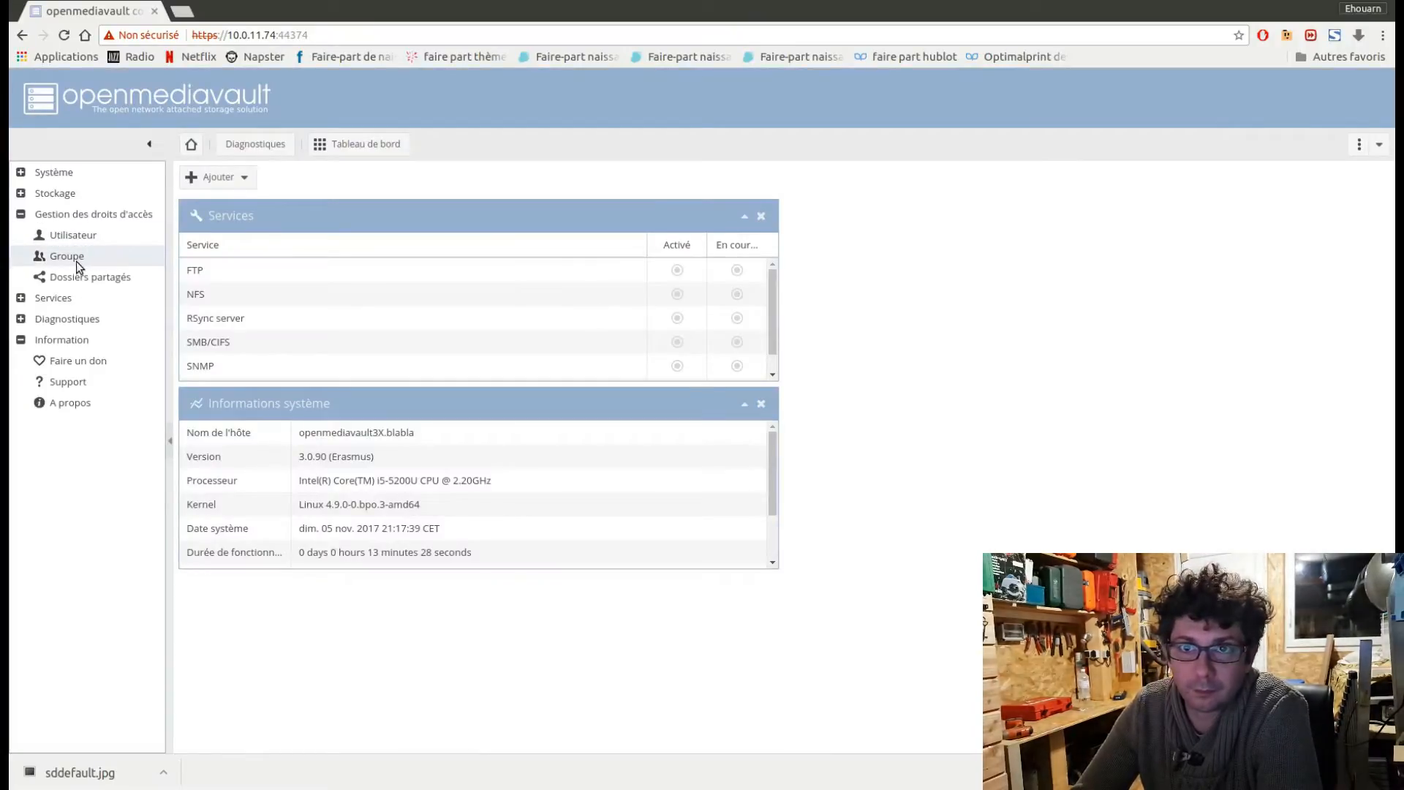
Start a new user account named maman, entering and confirming its password.
left_click(81, 234)
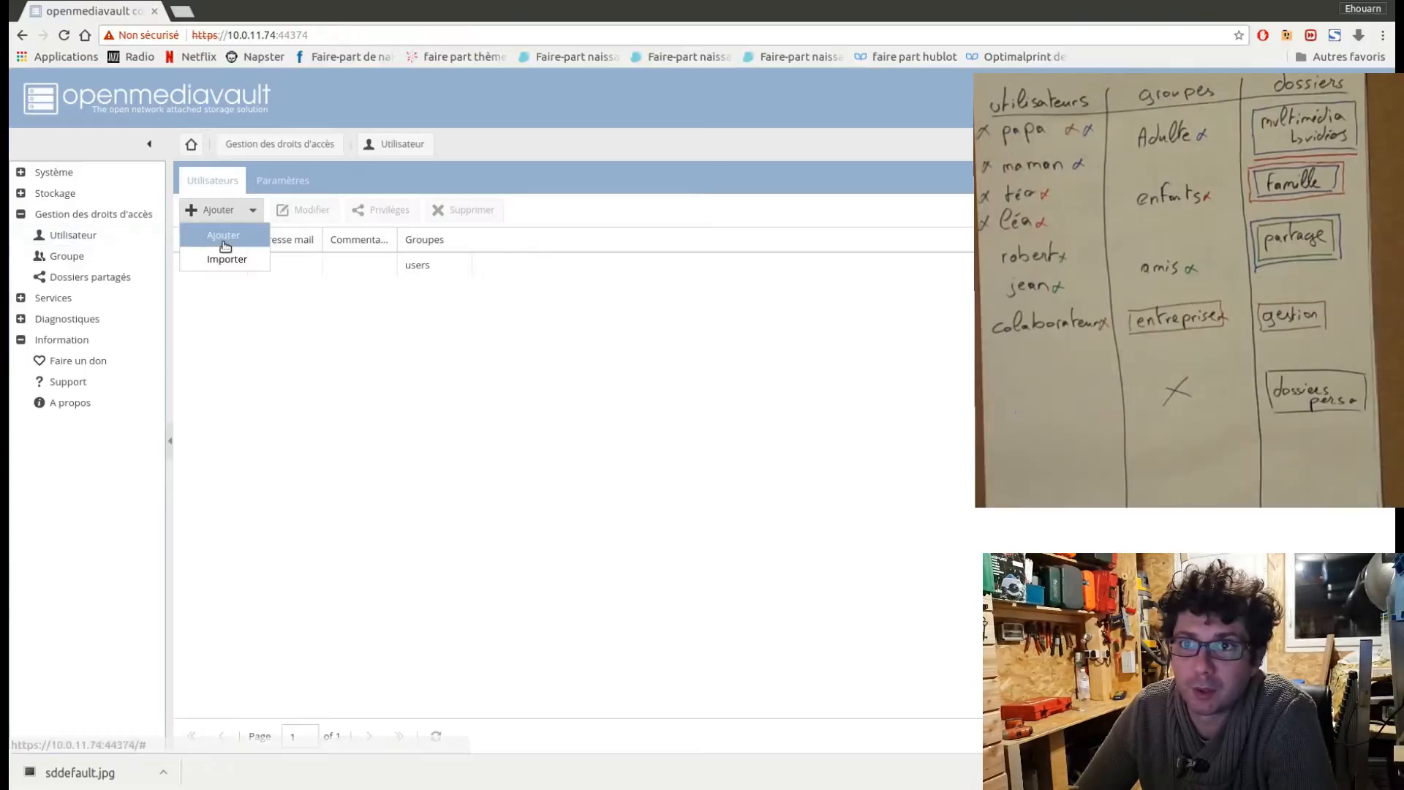
left_click(223, 236)
left_click(646, 324)
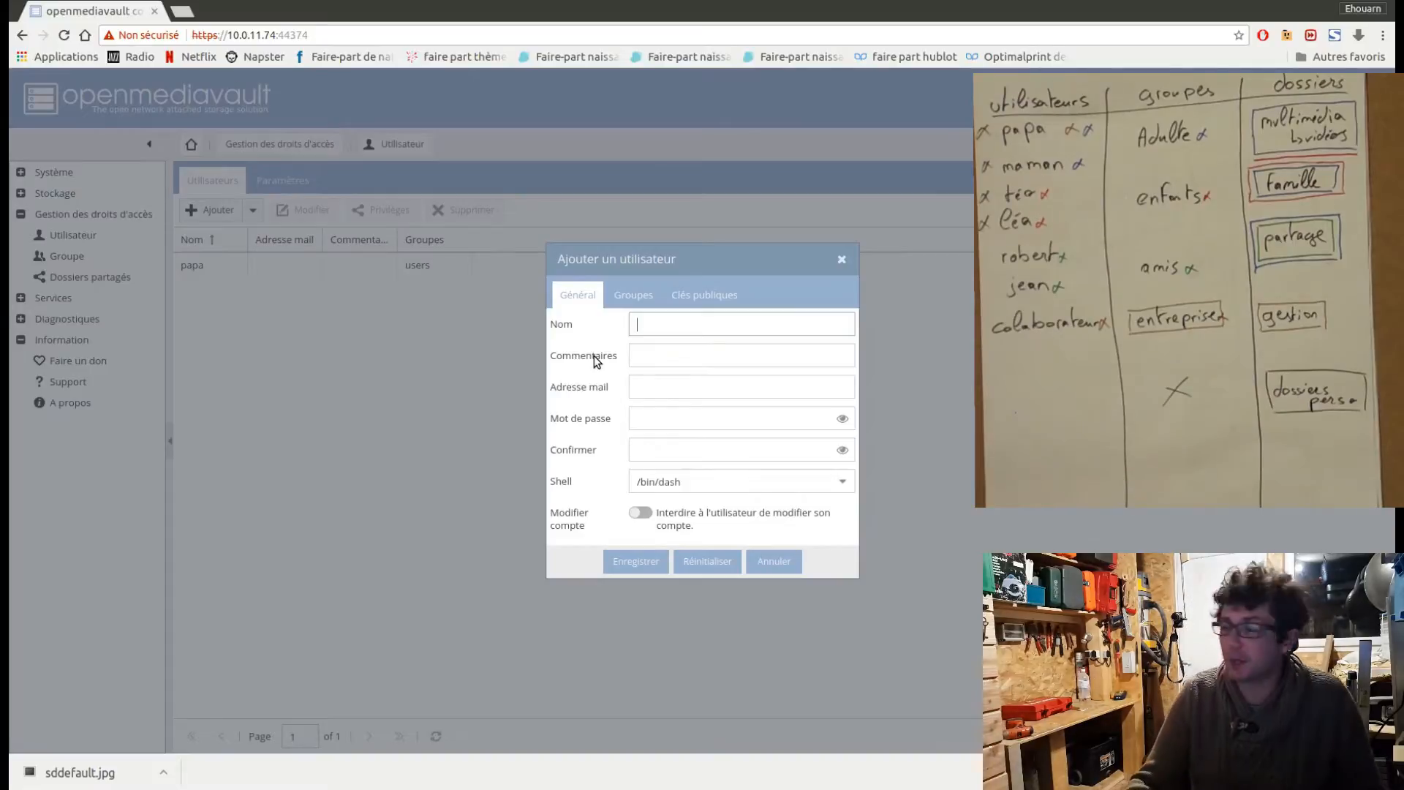
type("ma")
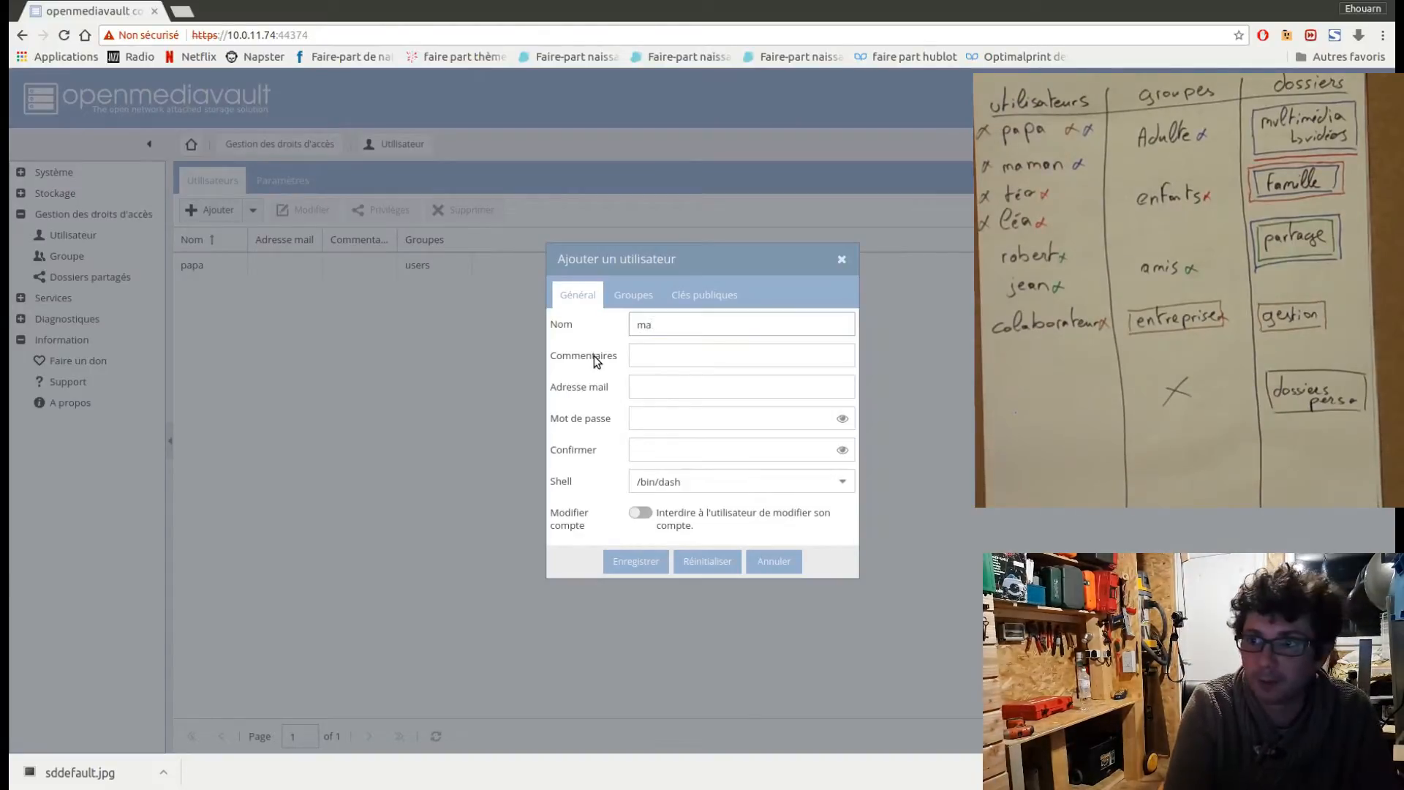
type("man")
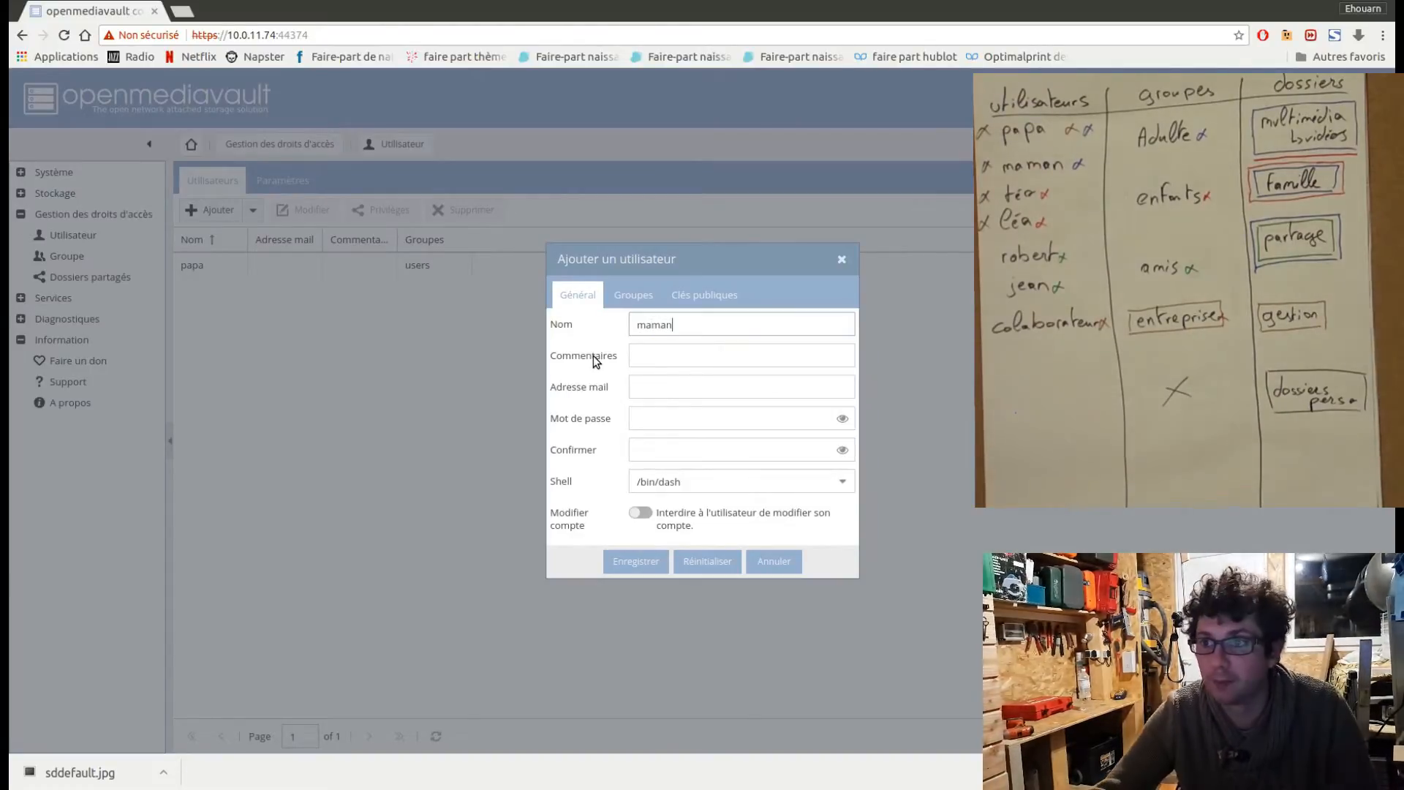
left_click(655, 419)
type("a")
left_click(653, 450)
type("a")
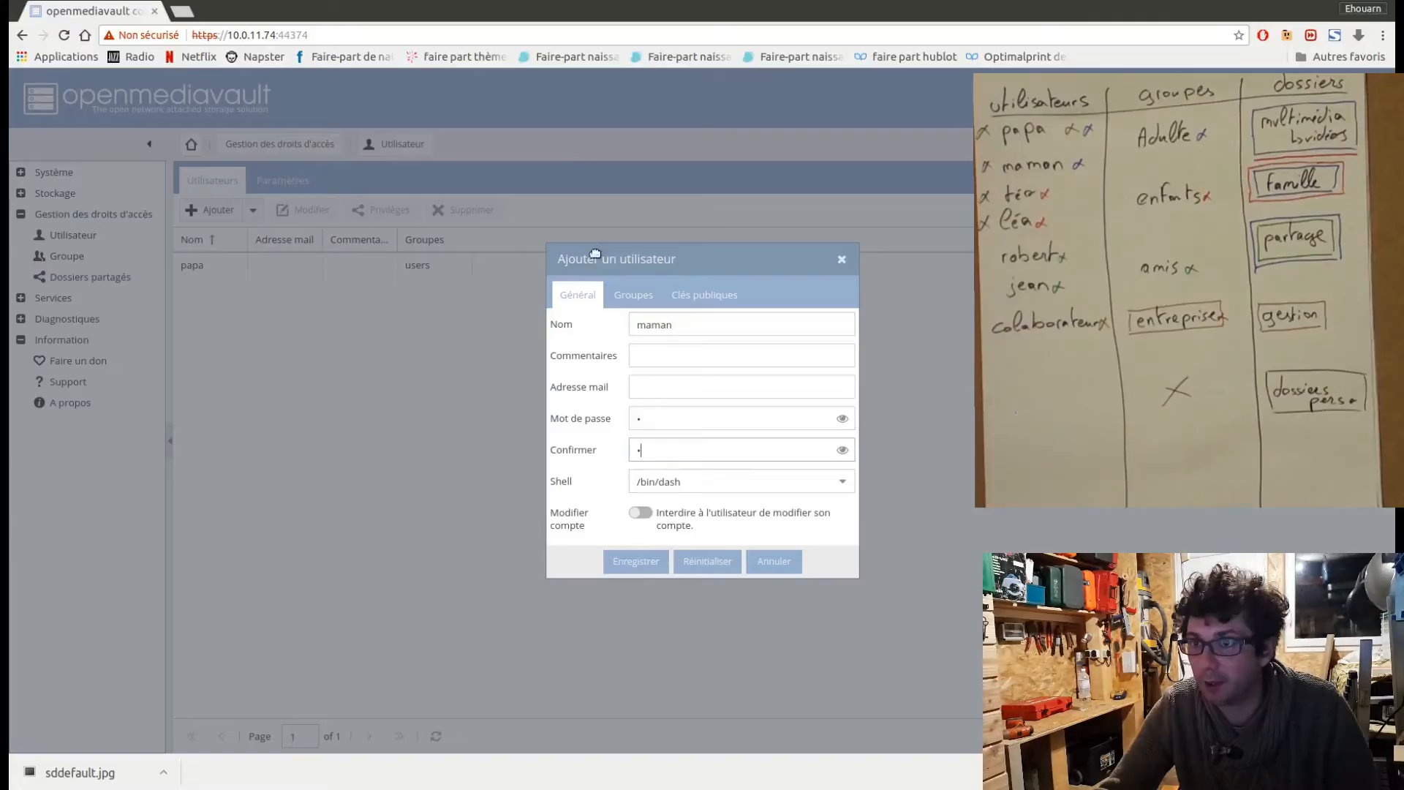
Assign the new user maman to the Adultes group, save the account, and apply the configuration changes.
left_click(648, 294)
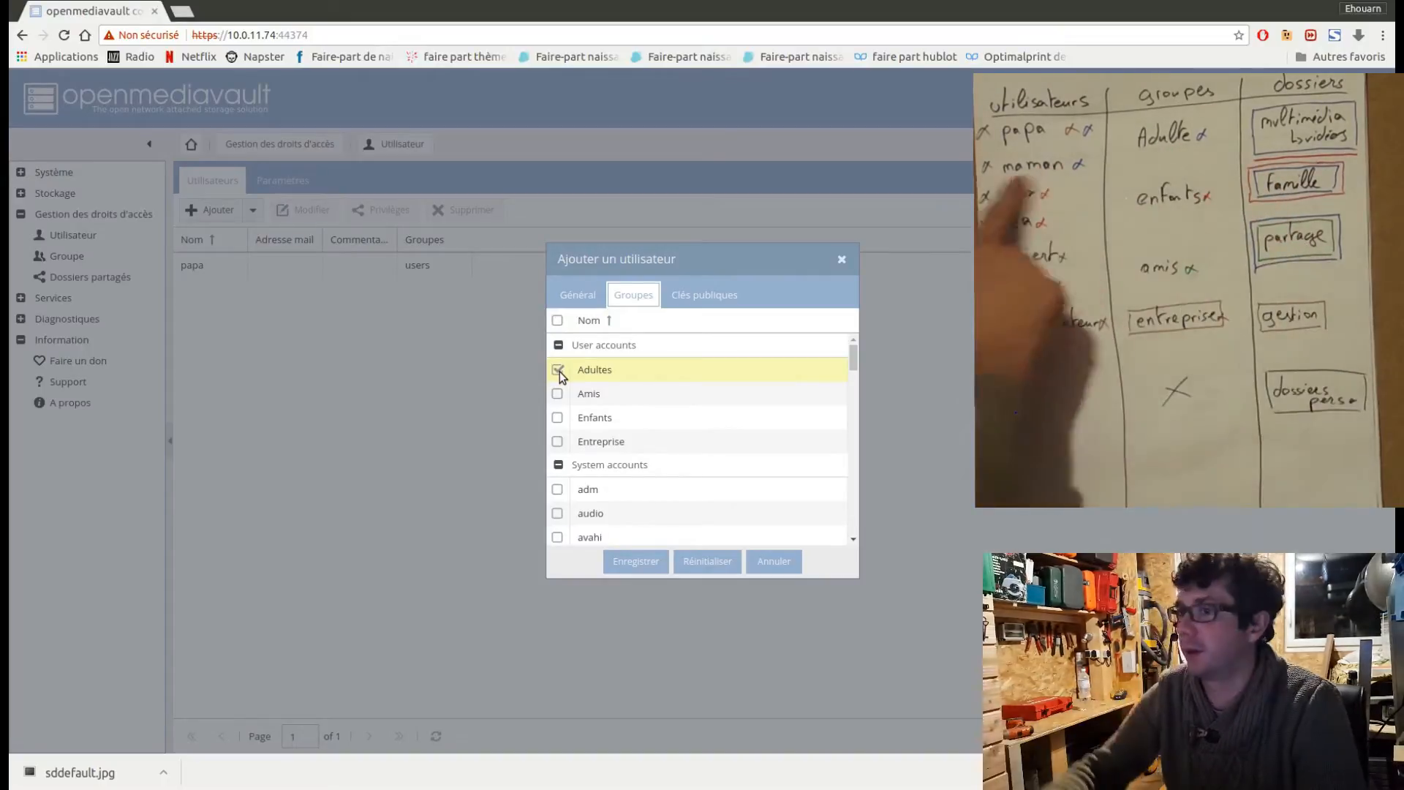
left_click(635, 562)
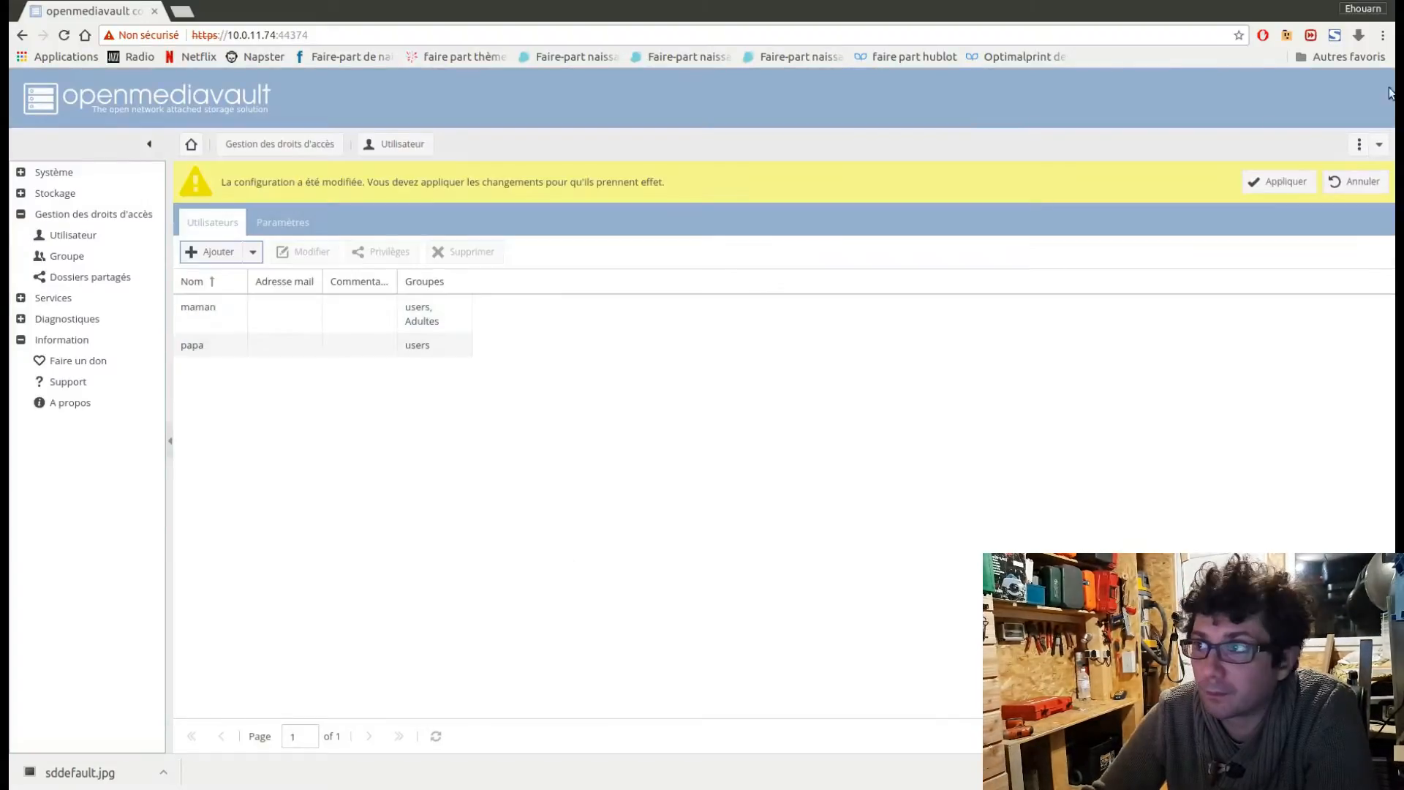
left_click(1273, 189)
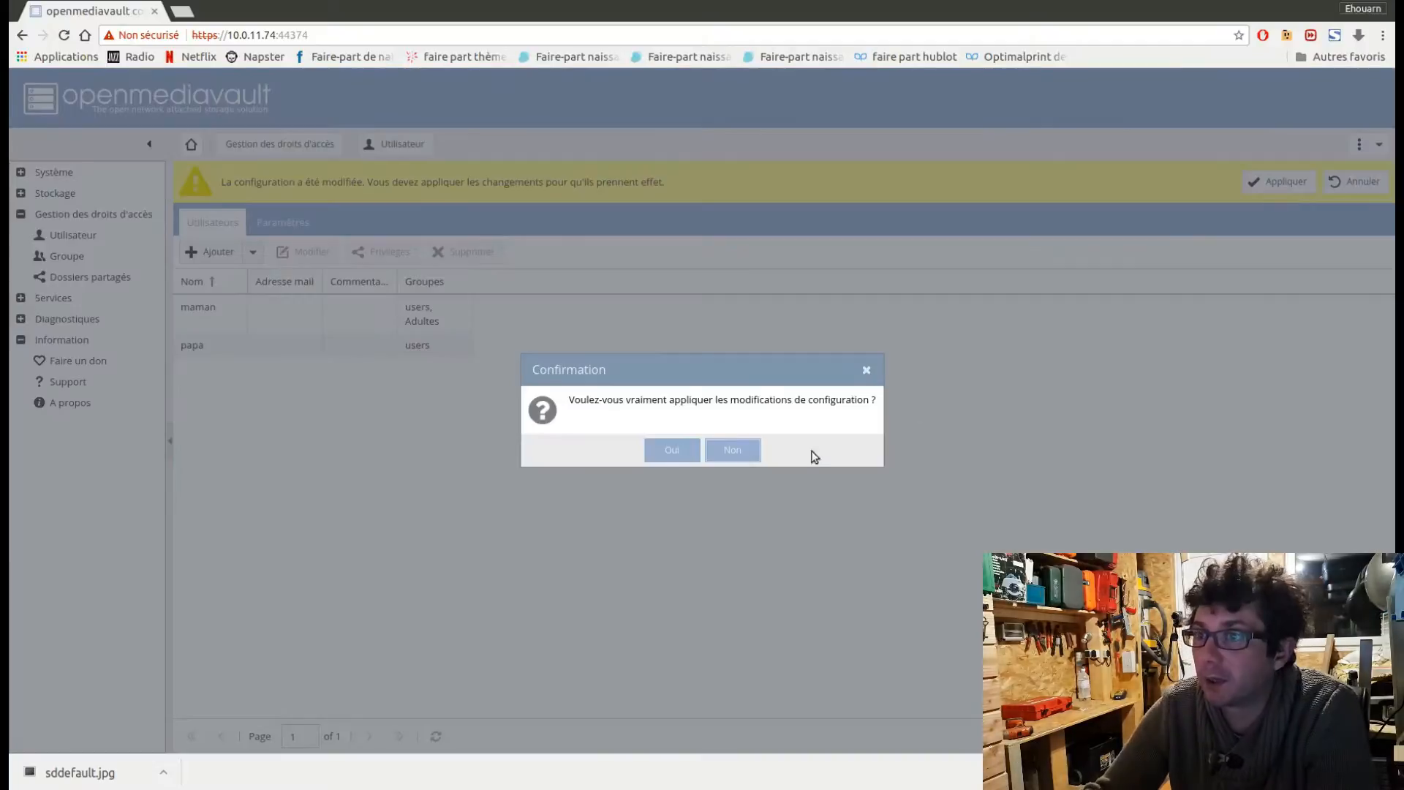
left_click(671, 448)
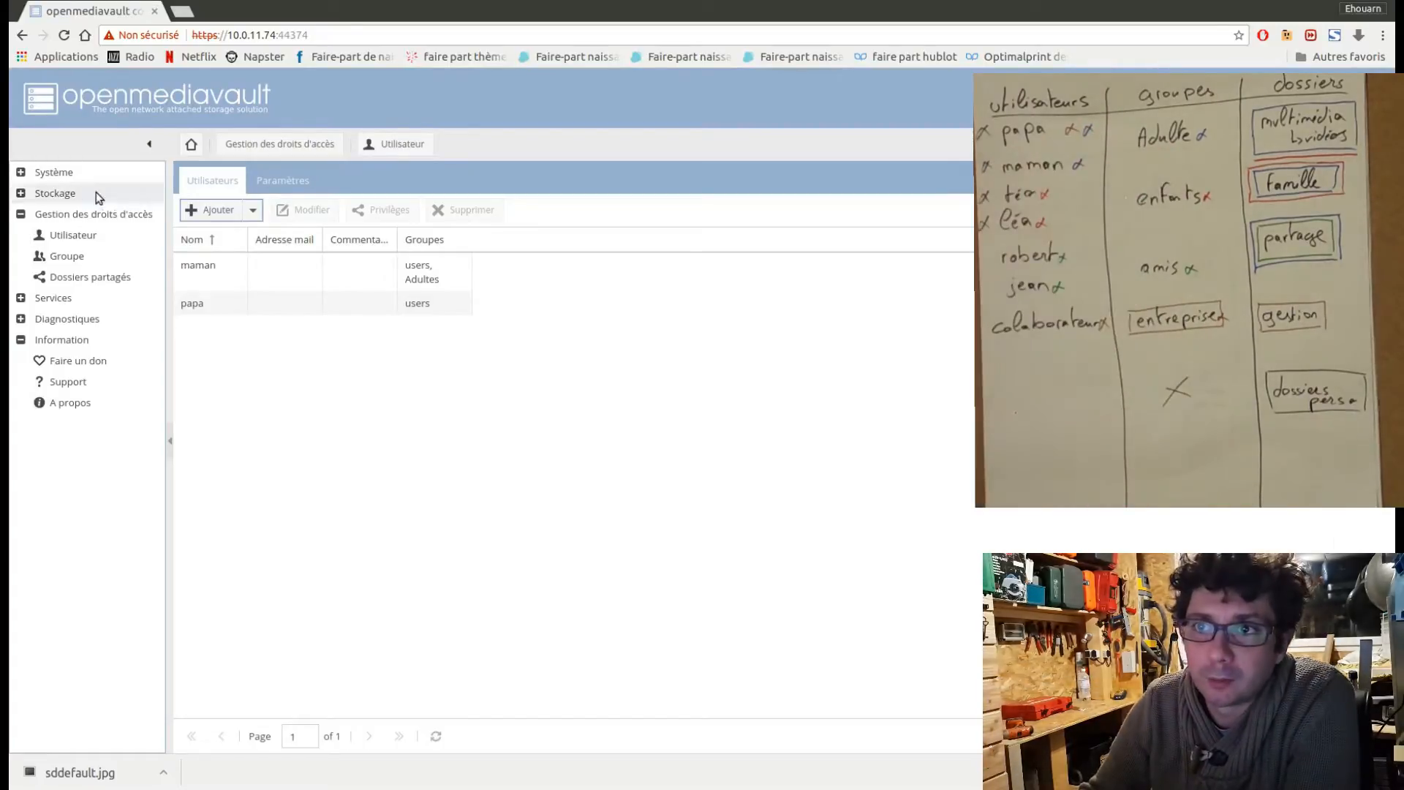
Add the existing user papa to the Adultes and Entreprise groups, save, and apply the configuration changes.
left_click(260, 306)
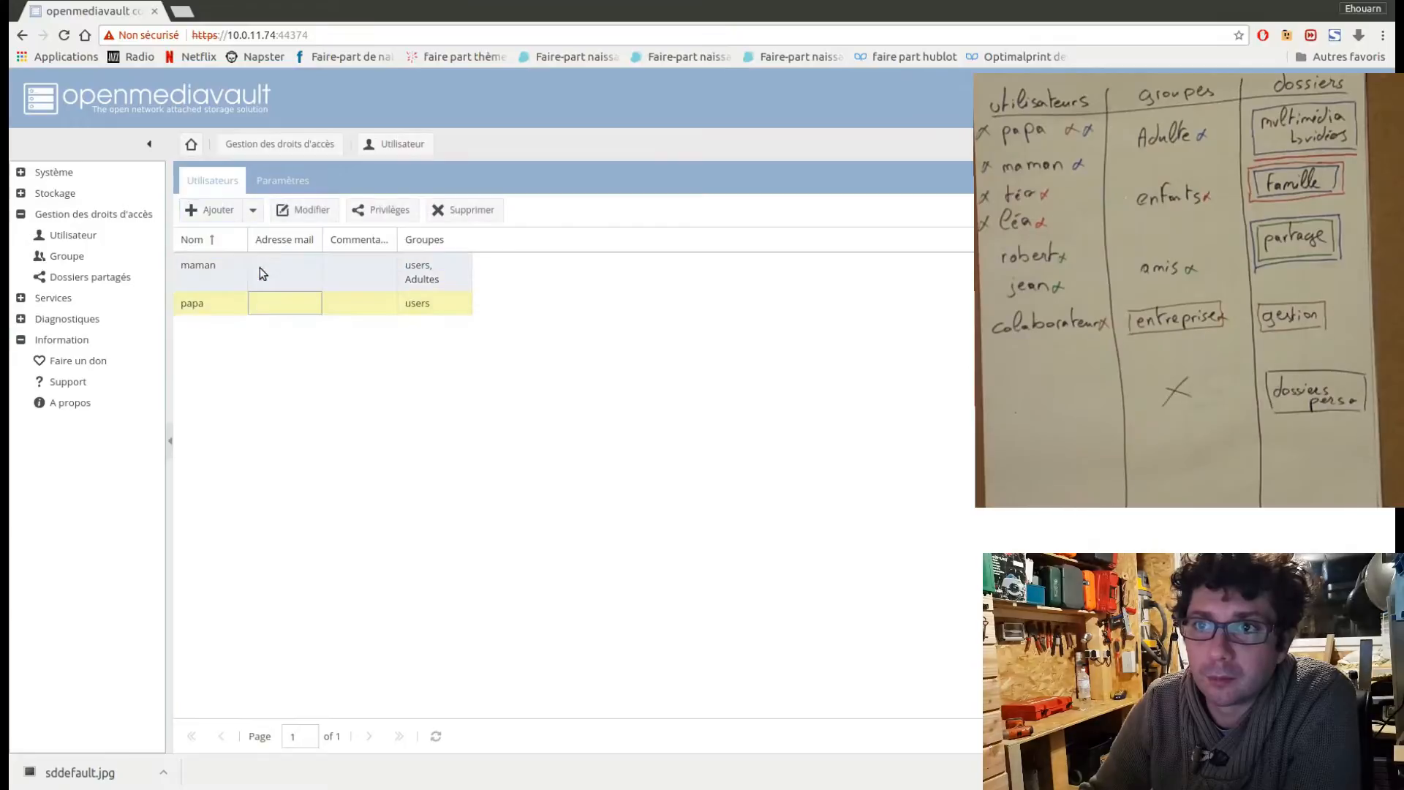
left_click(317, 214)
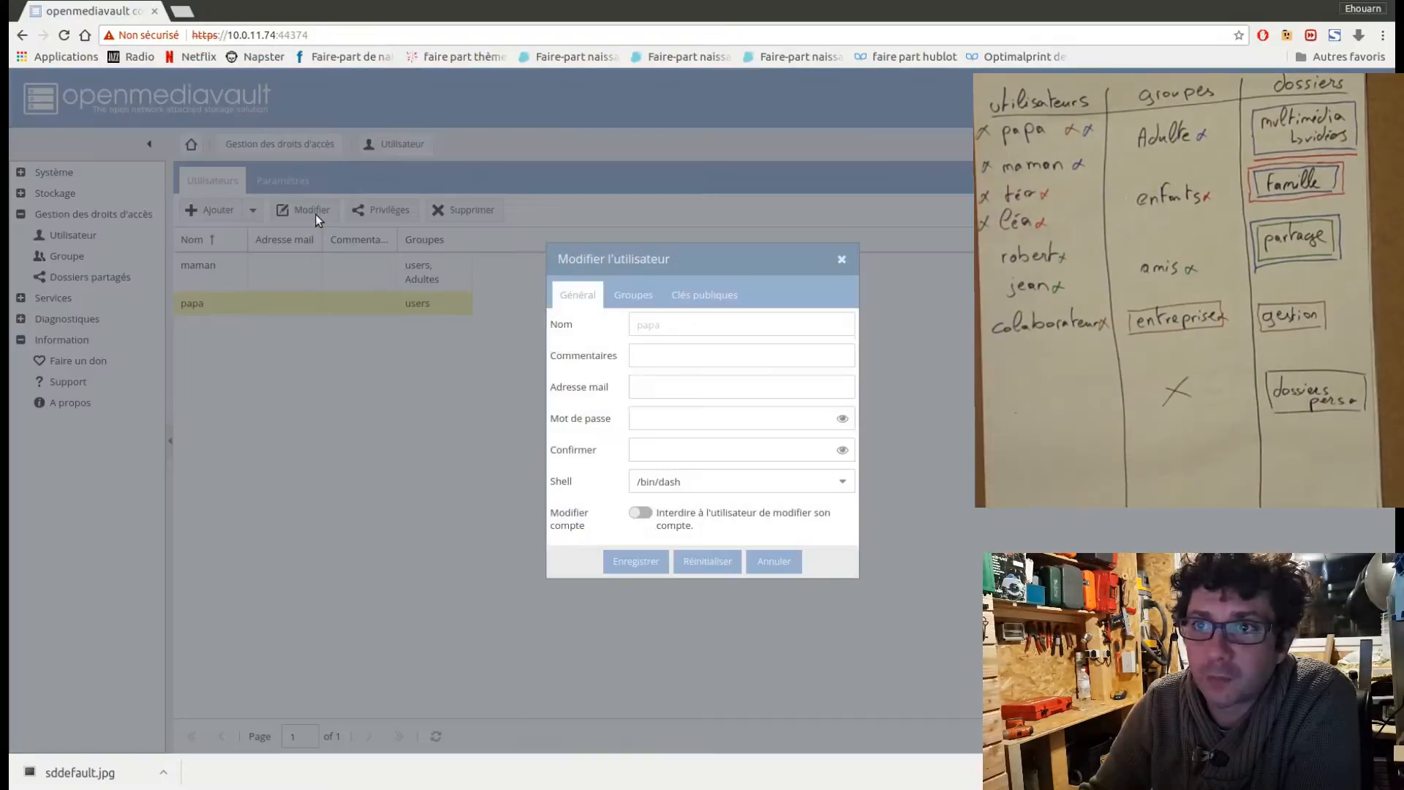
left_click(634, 297)
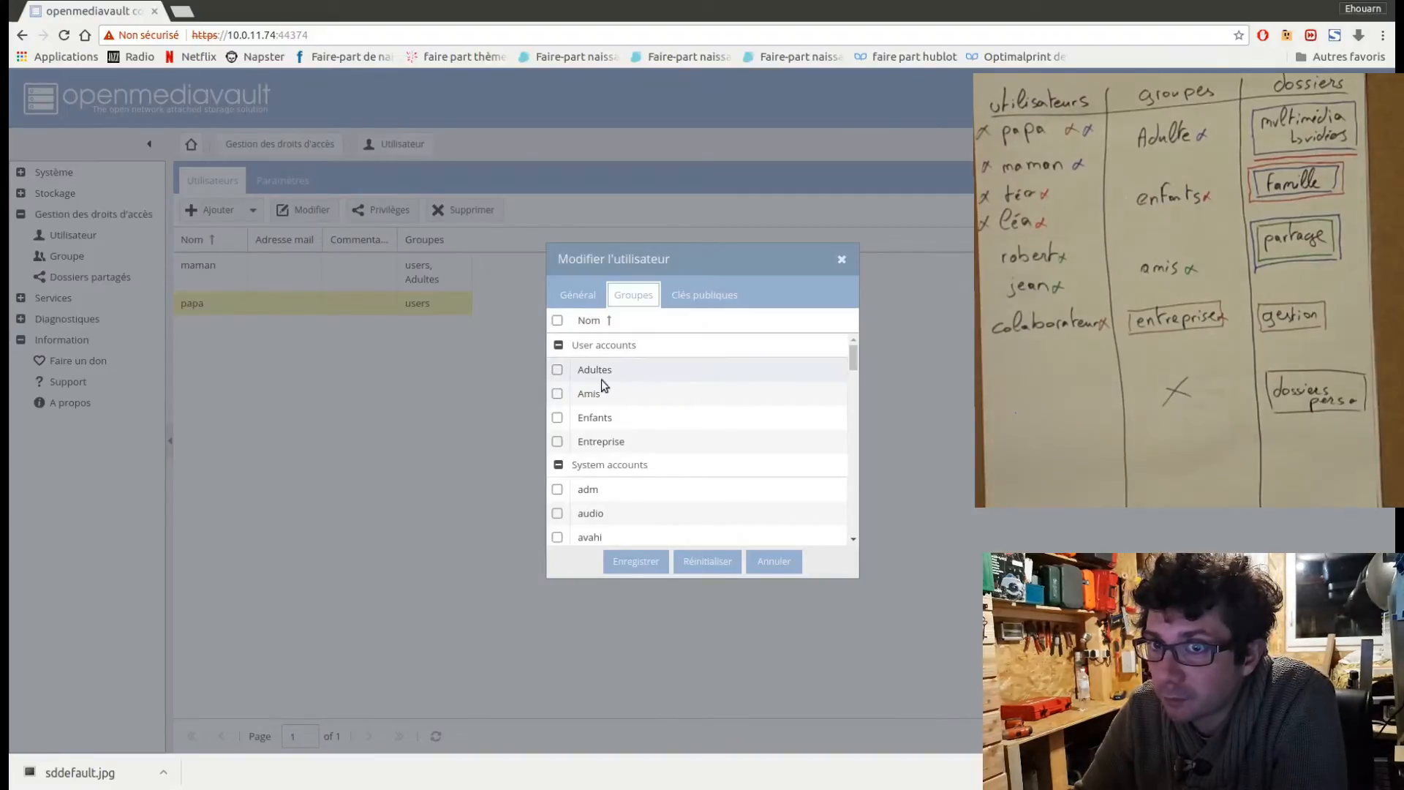
left_click(558, 371)
left_click(558, 443)
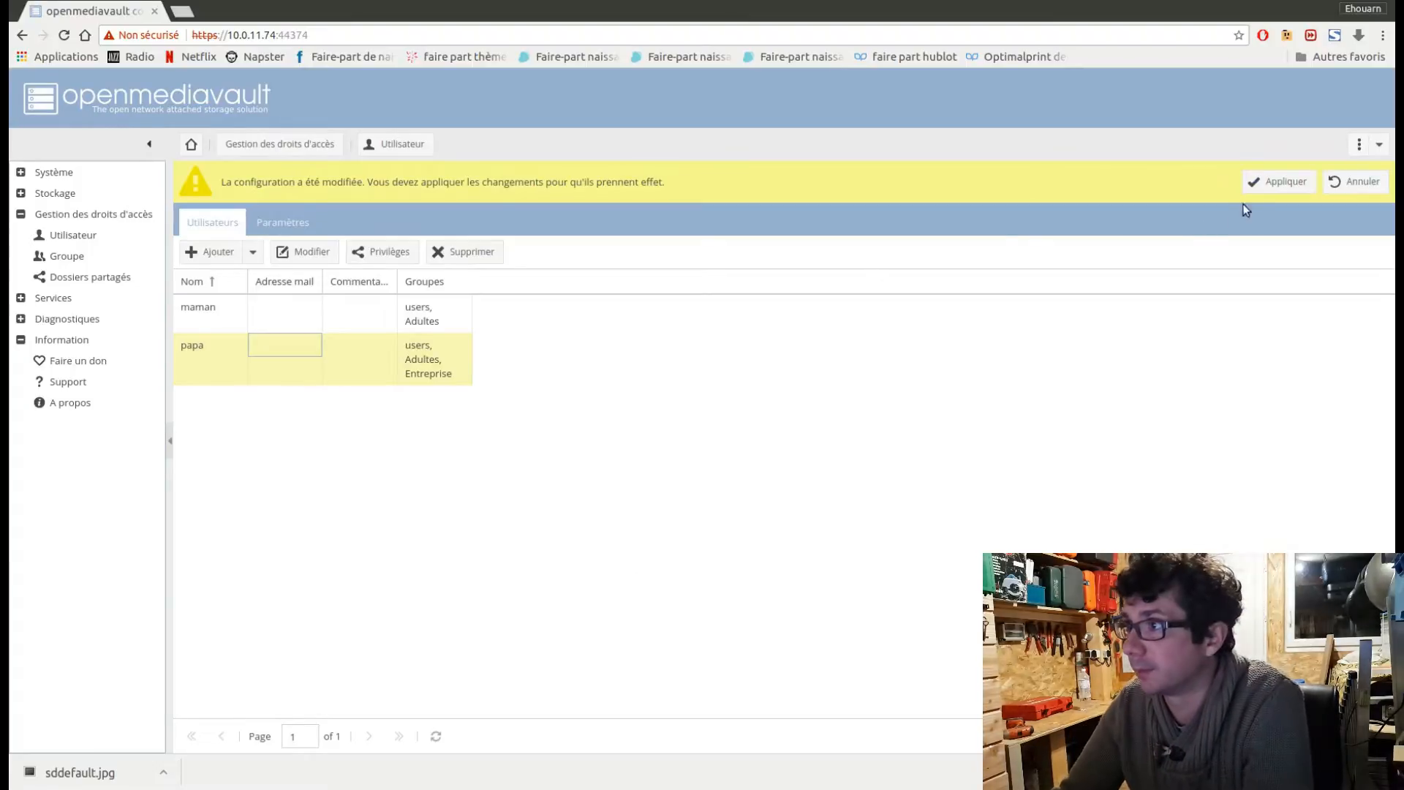
left_click(1276, 183)
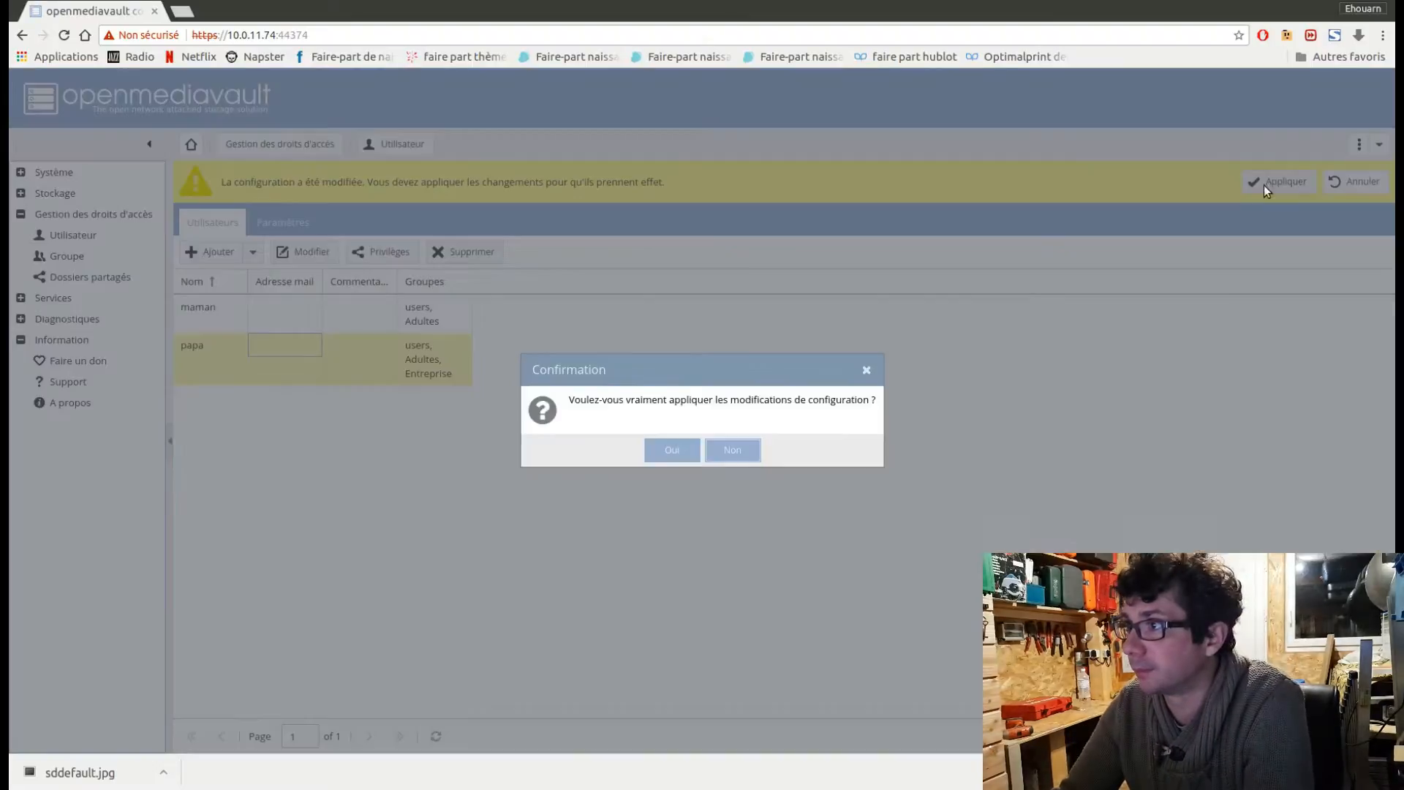
left_click(681, 450)
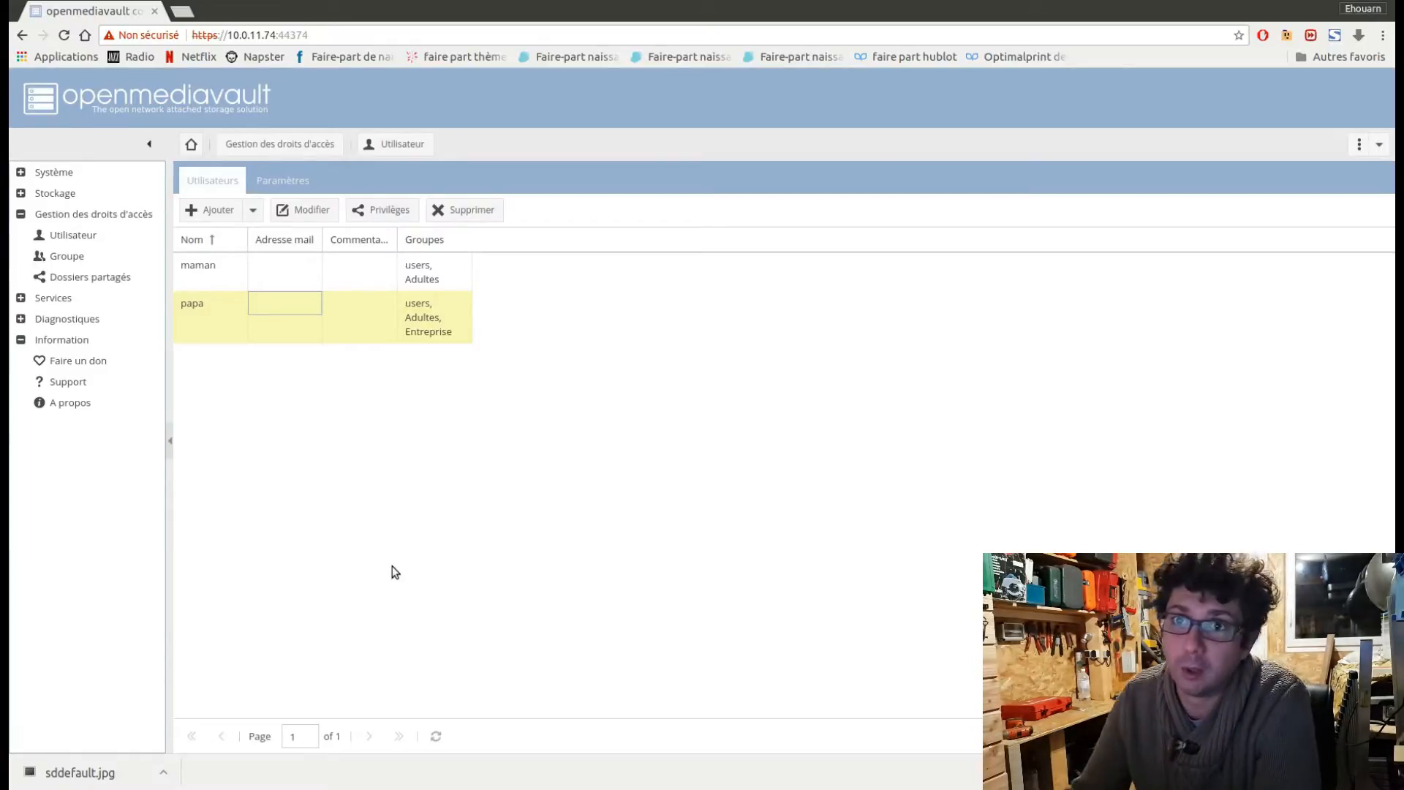
Start a new user account for the first child, entering the child's first name and the account password.
left_click(212, 220)
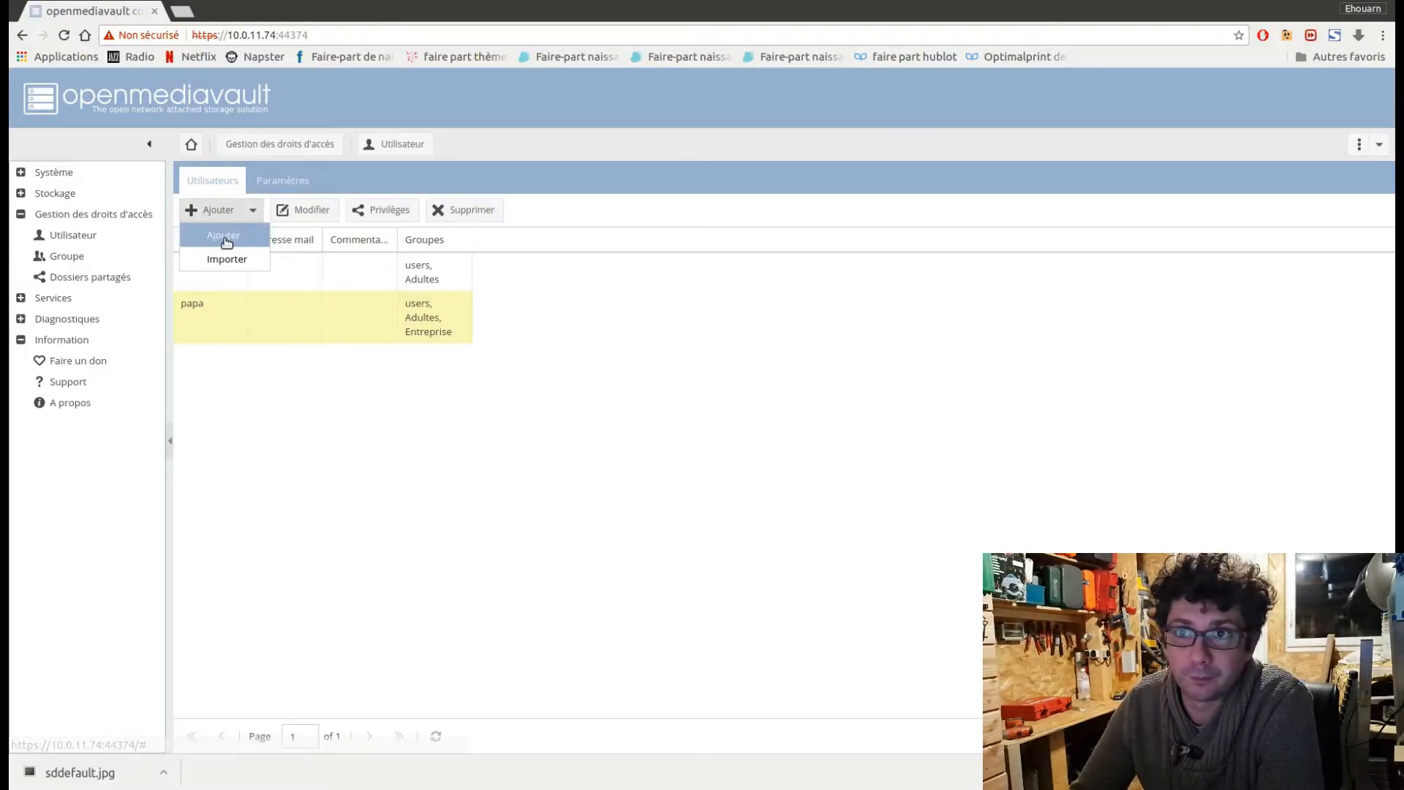
left_click(226, 242)
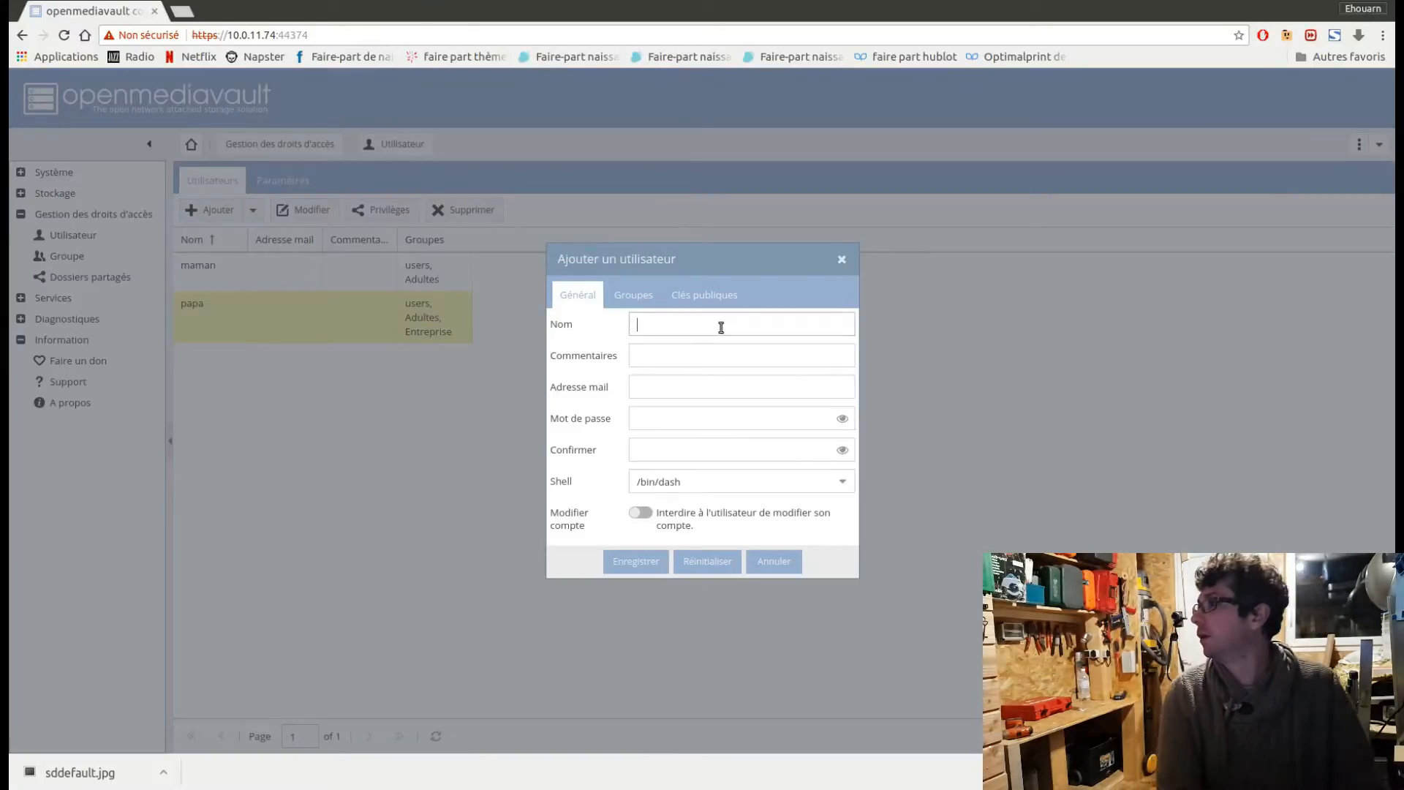
type("to")
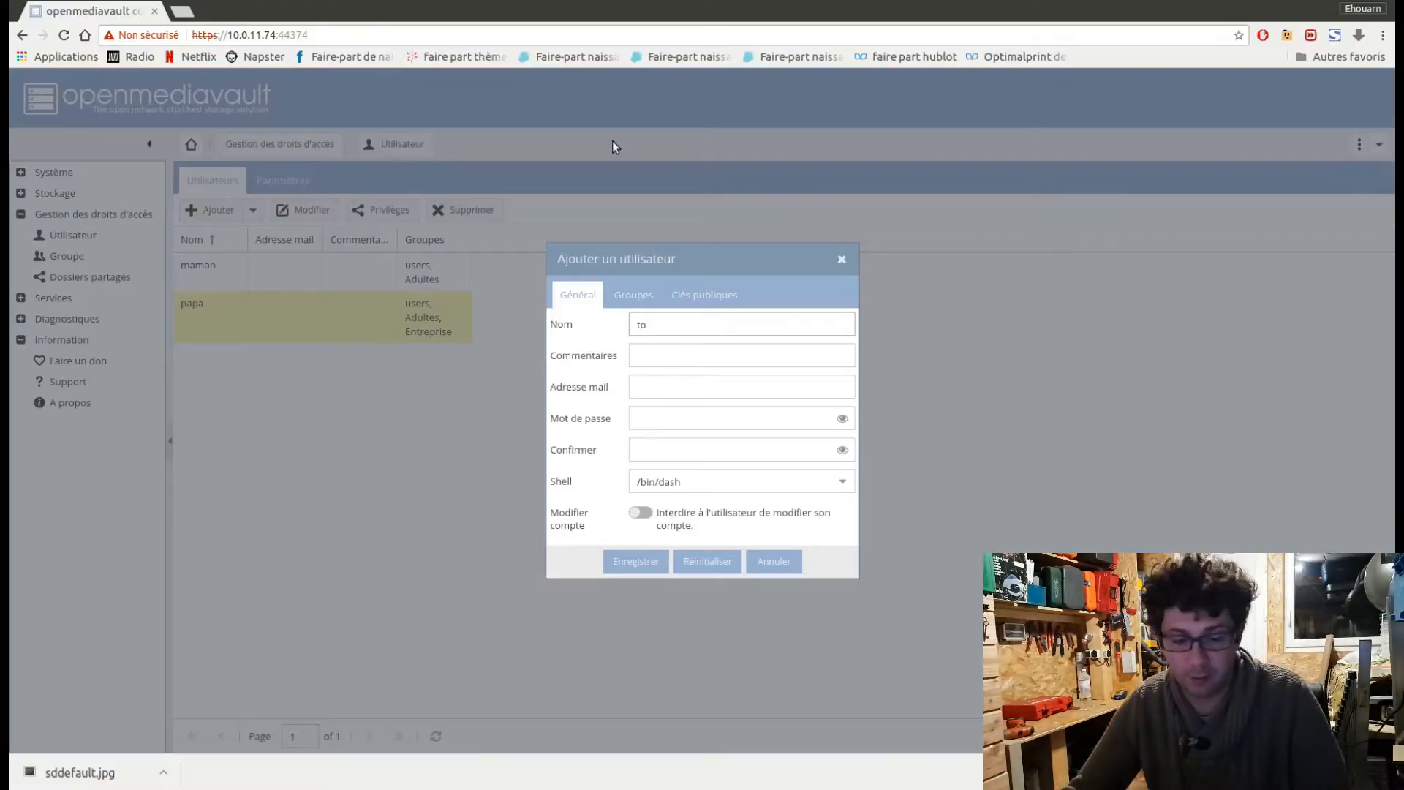
key("BackSpace")
type("oeo")
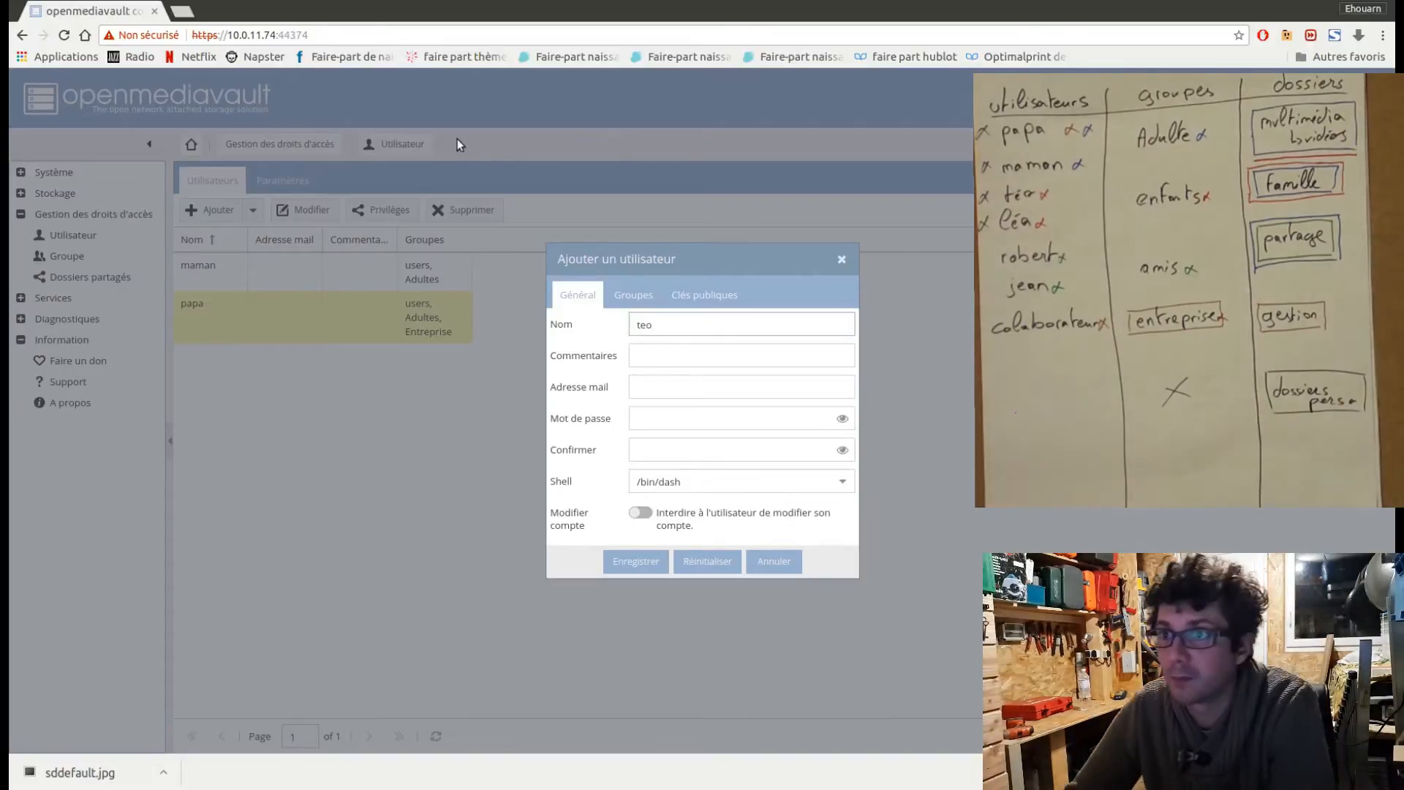
left_click(640, 418)
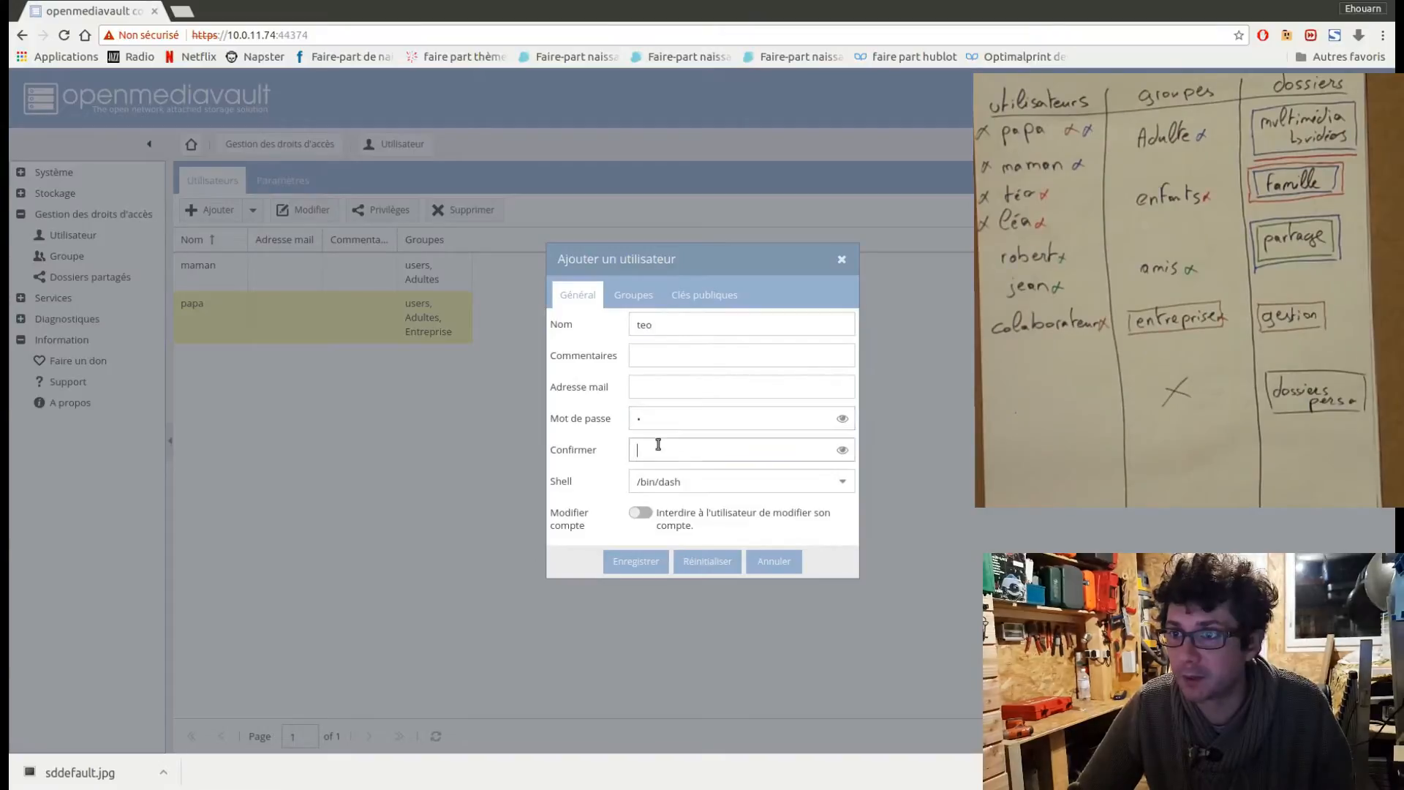
Assign the child's new account to the Enfants group, save it, and apply the configuration changes.
left_click(629, 295)
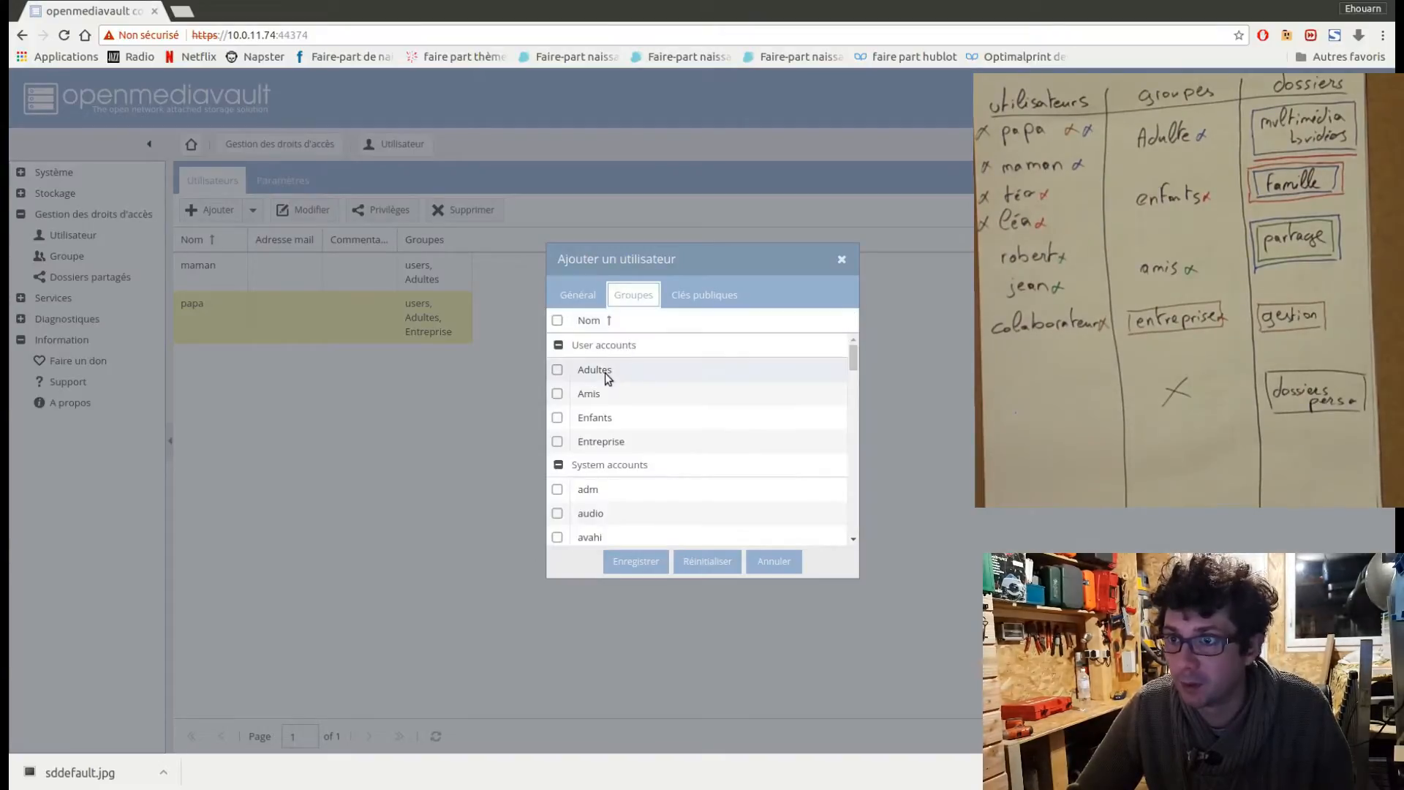
left_click(558, 417)
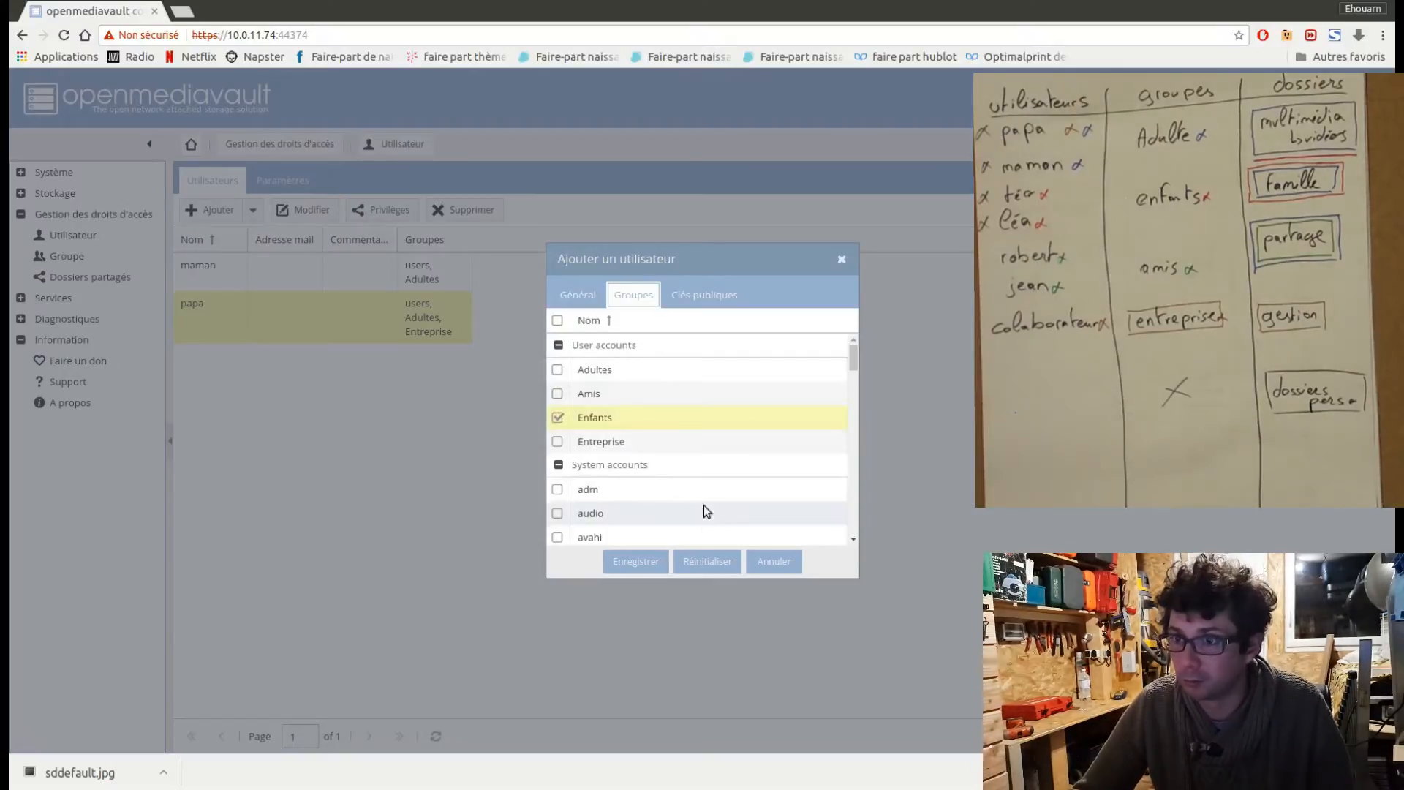
left_click(636, 562)
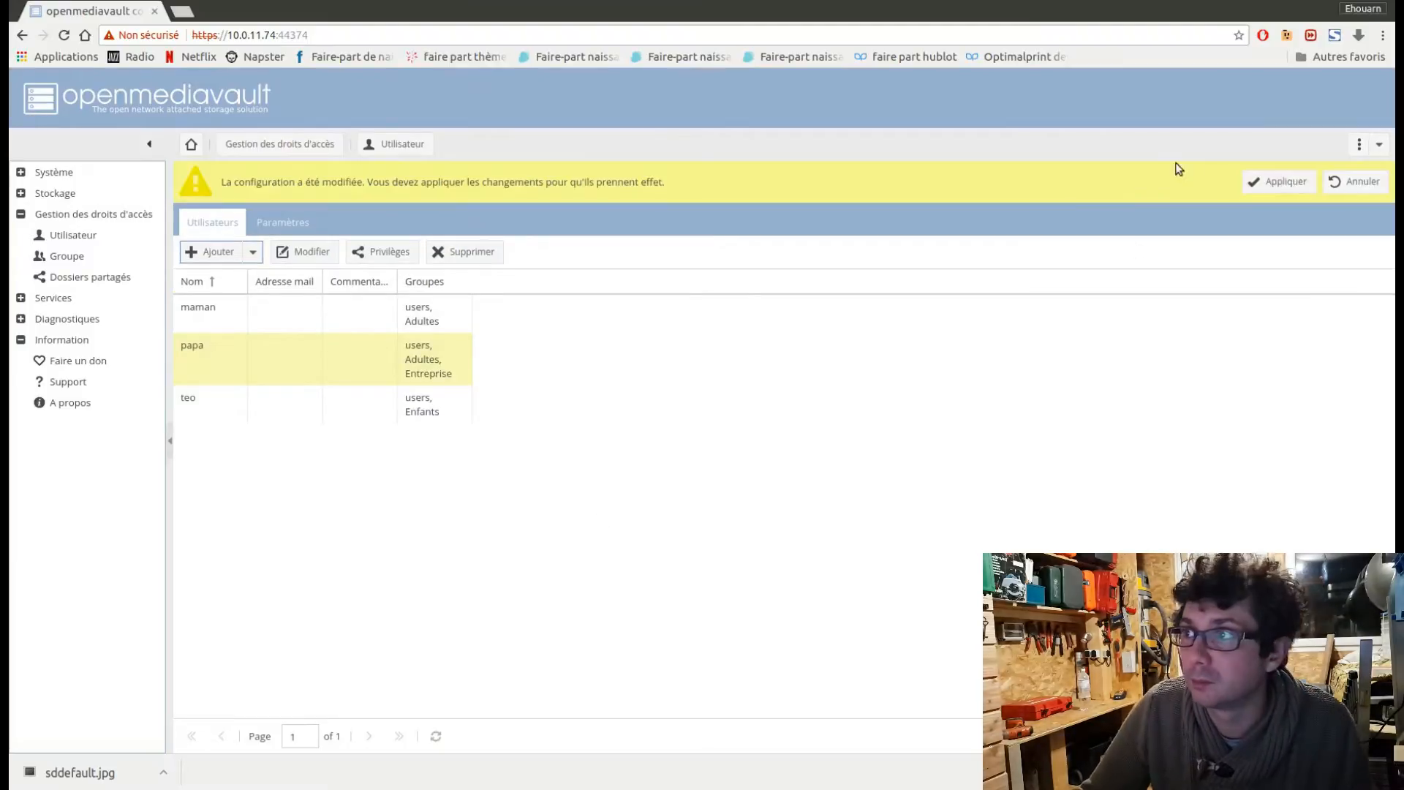
left_click(1281, 181)
left_click(665, 452)
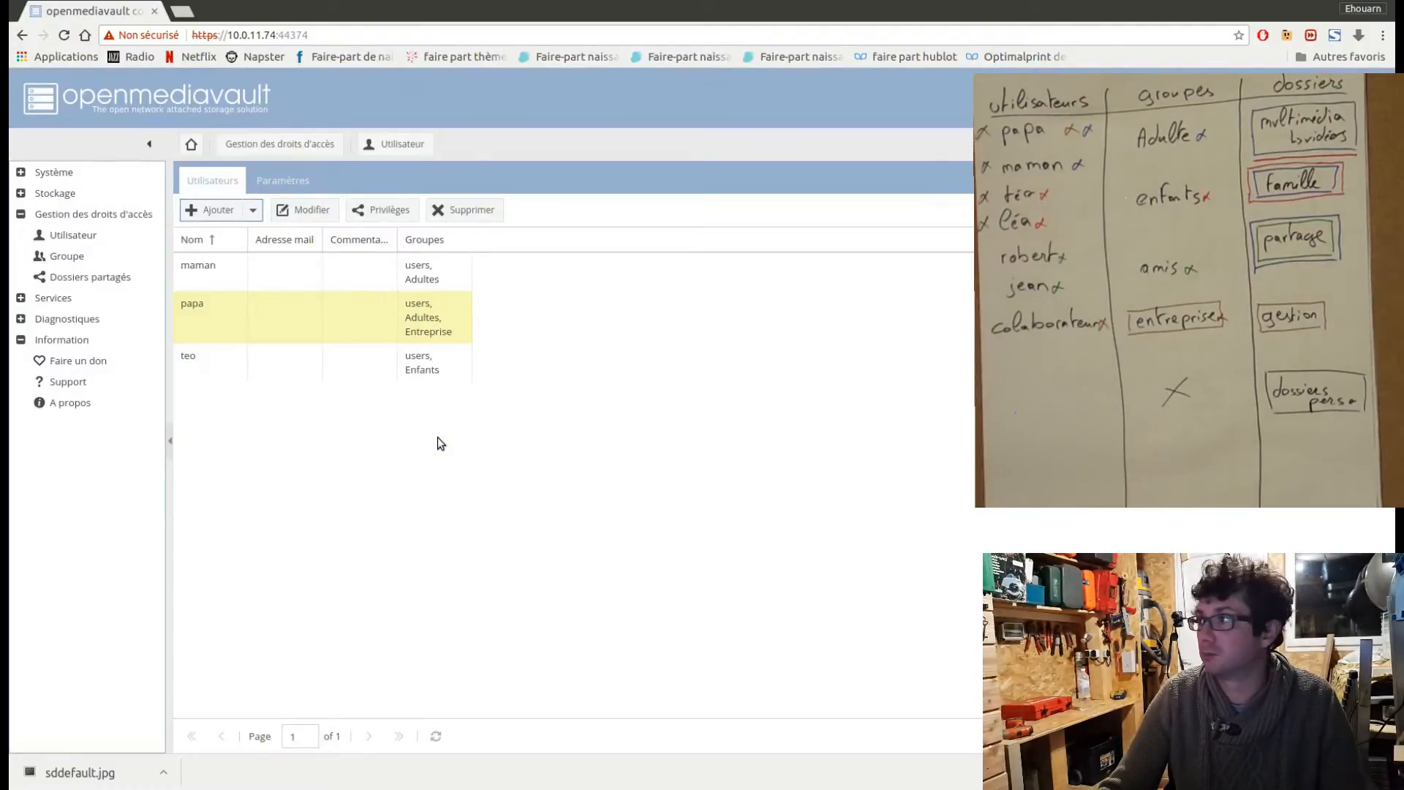
Create the second child's user account with the child's first name and the account password, save it, and apply the configuration changes.
left_click(254, 212)
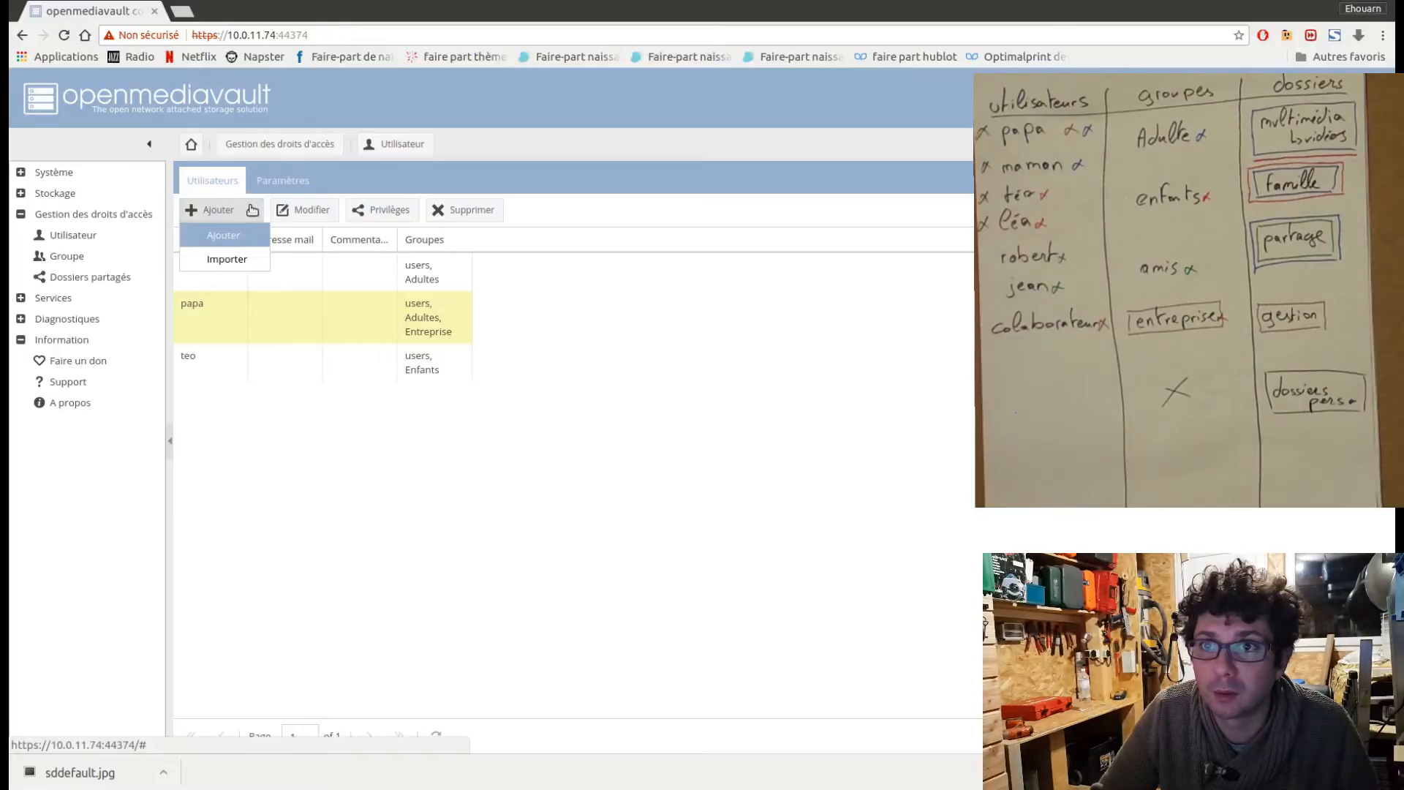
left_click(239, 247)
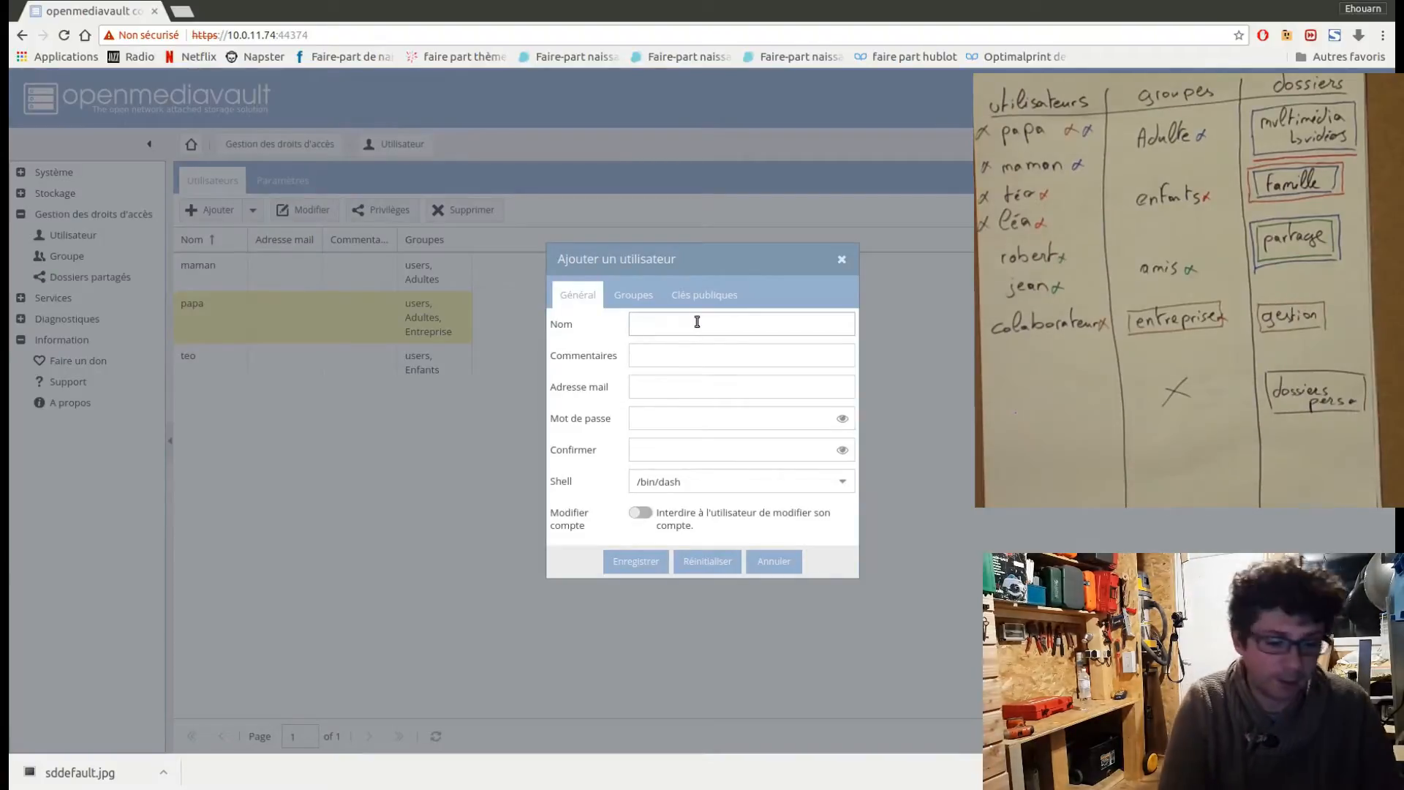
type("la")
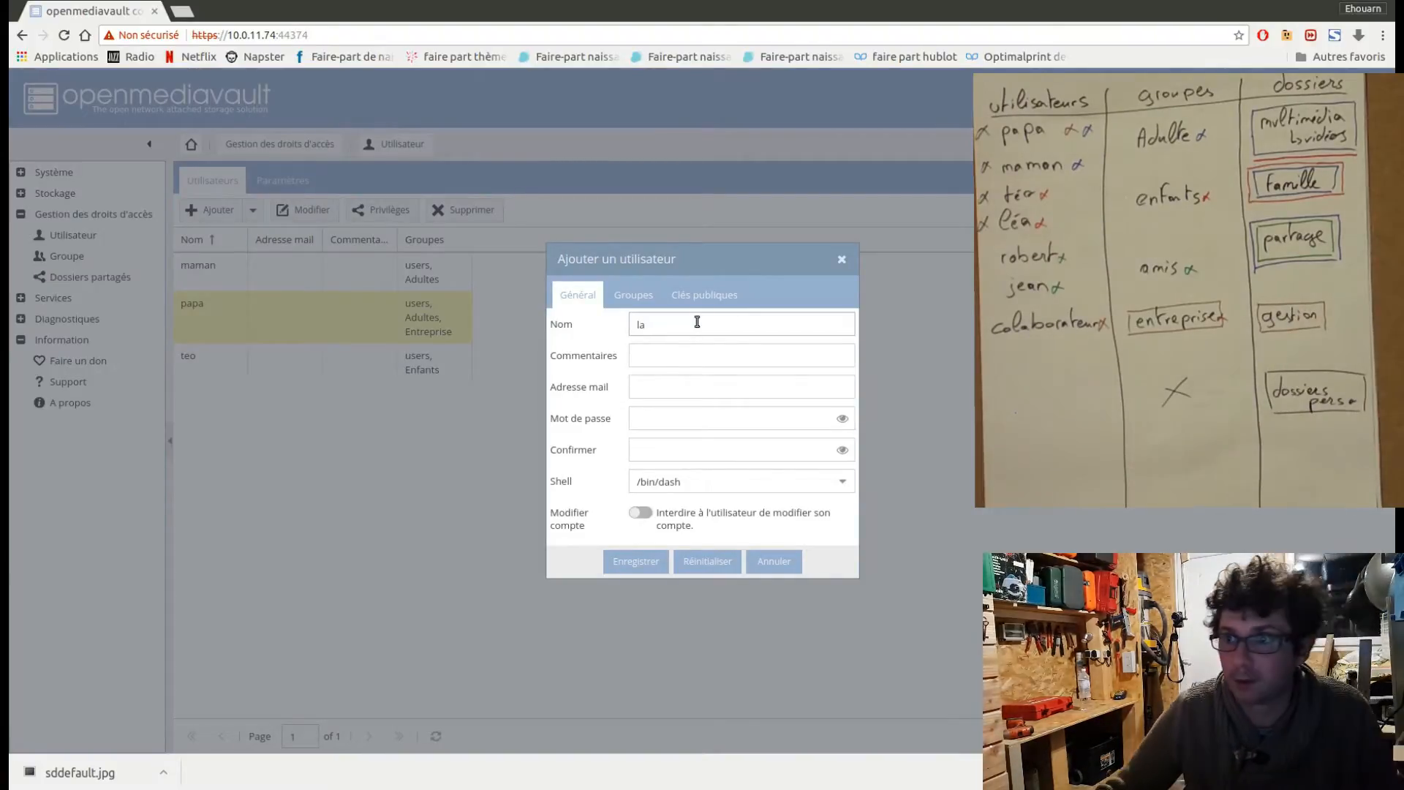
key("BackSpace")
type("ea")
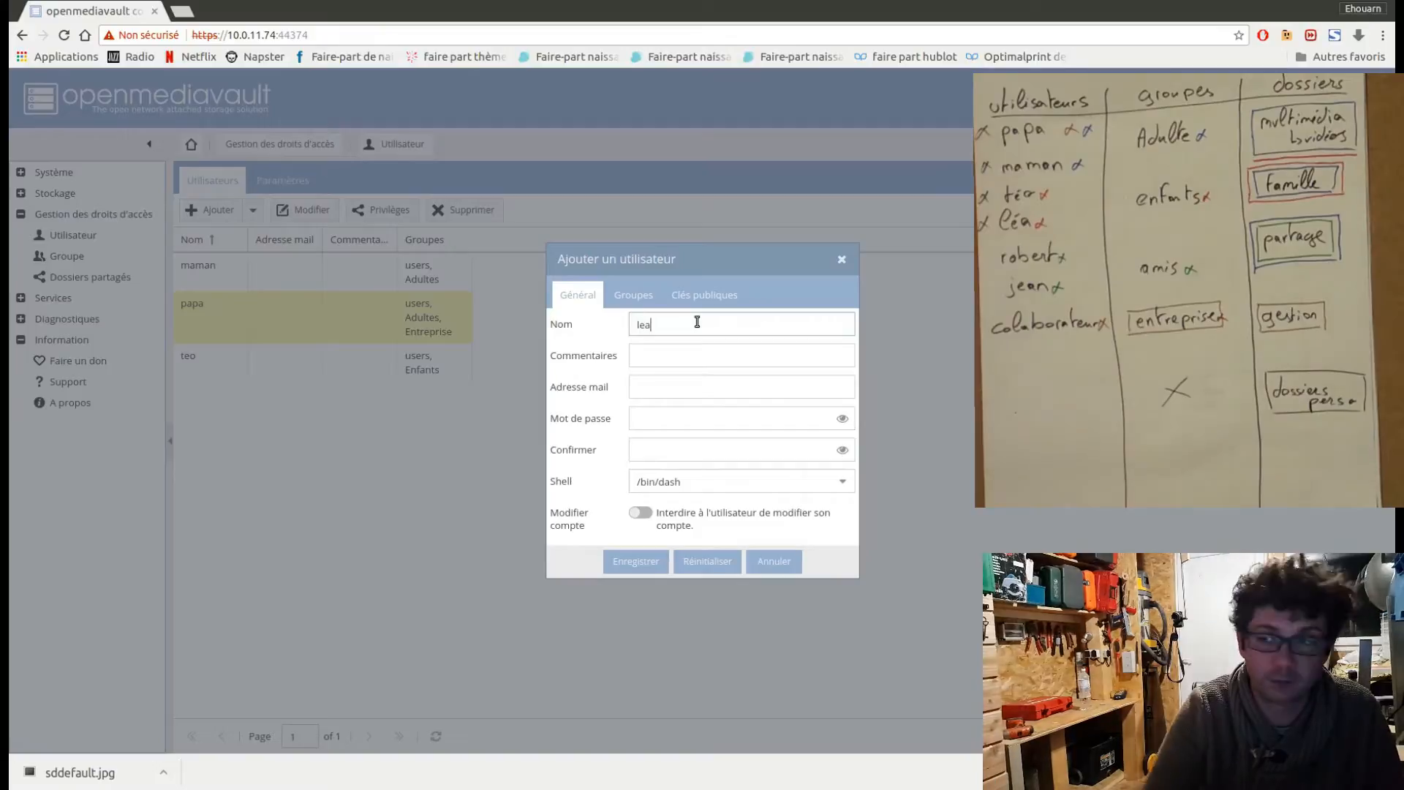
left_click(648, 420)
type("a")
left_click(656, 448)
type("a")
left_click(646, 569)
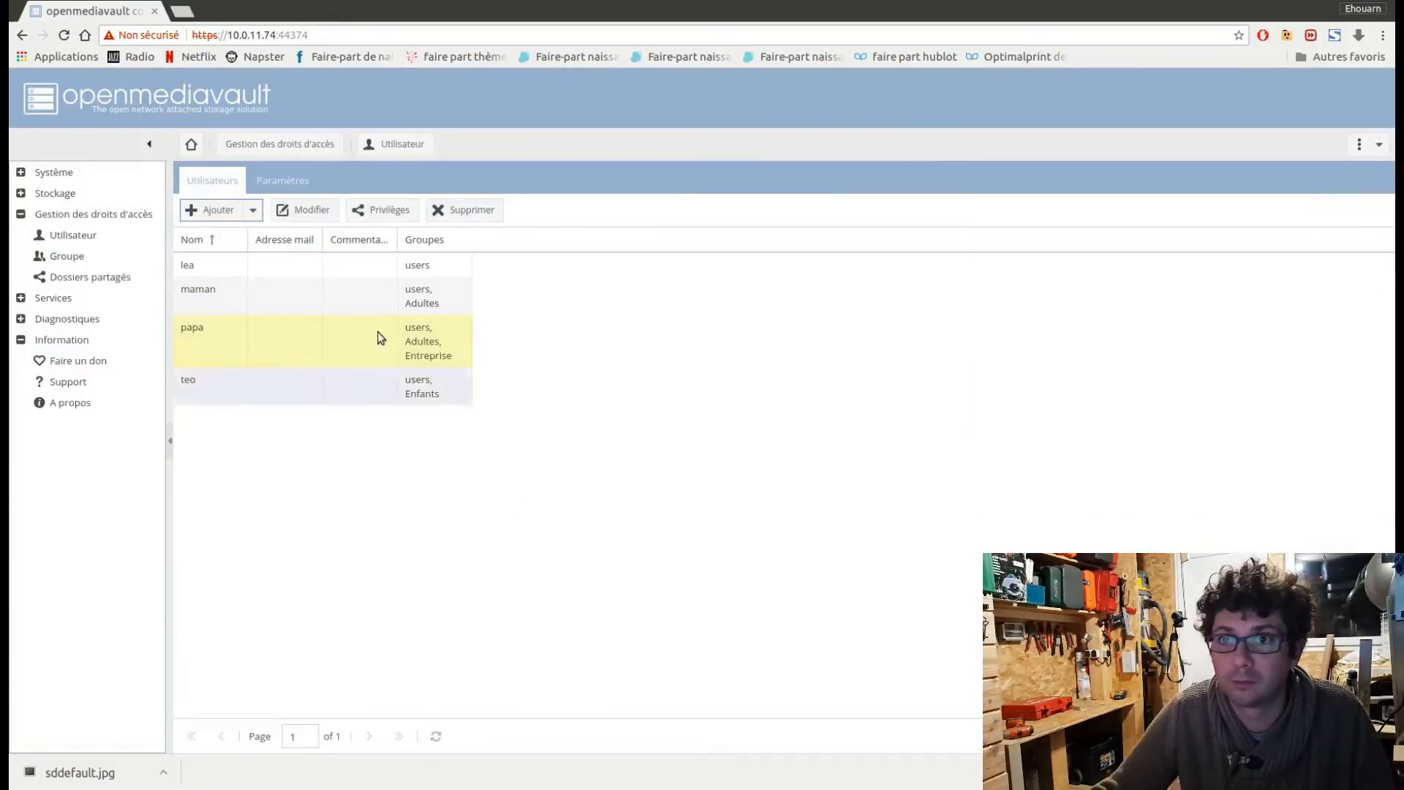
left_click(292, 274)
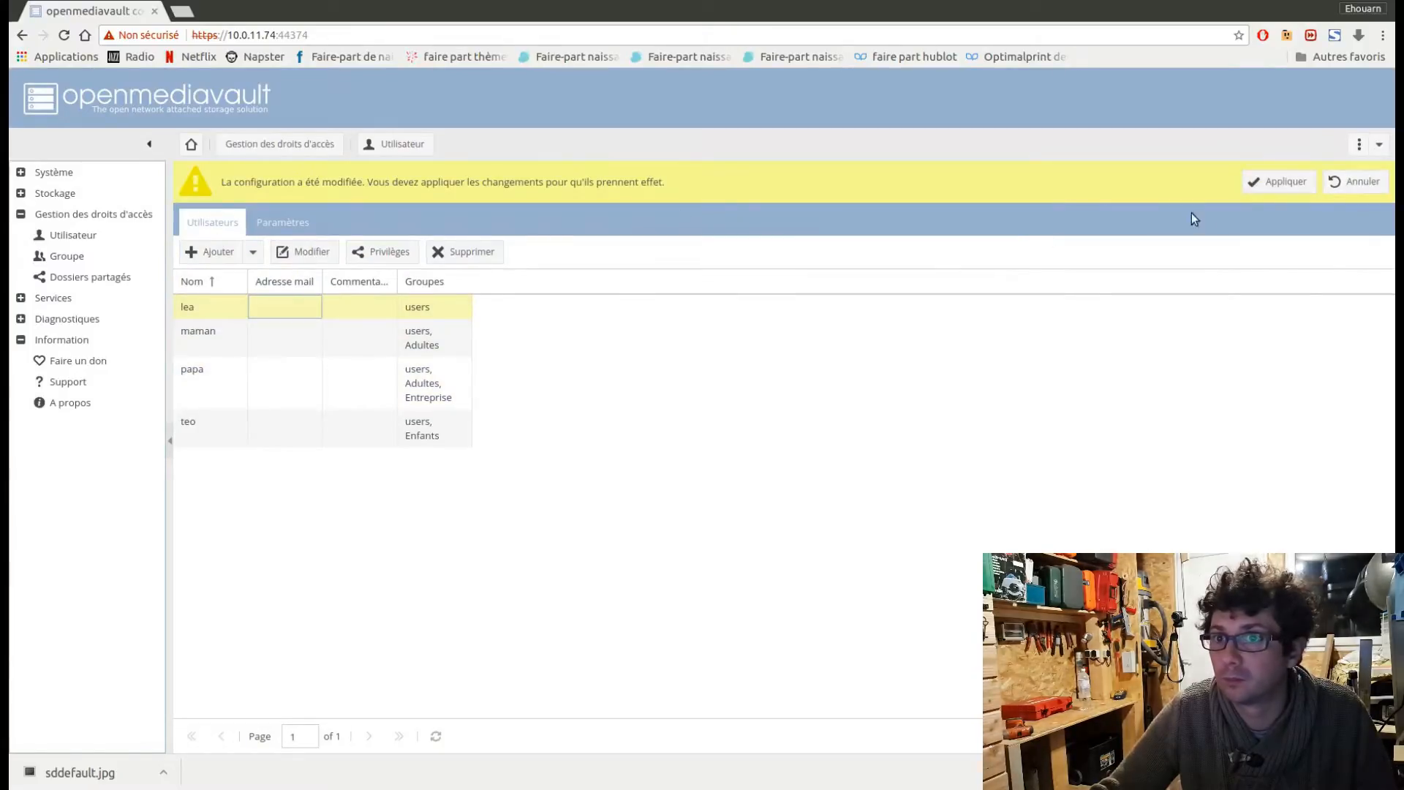
left_click(1286, 182)
left_click(672, 447)
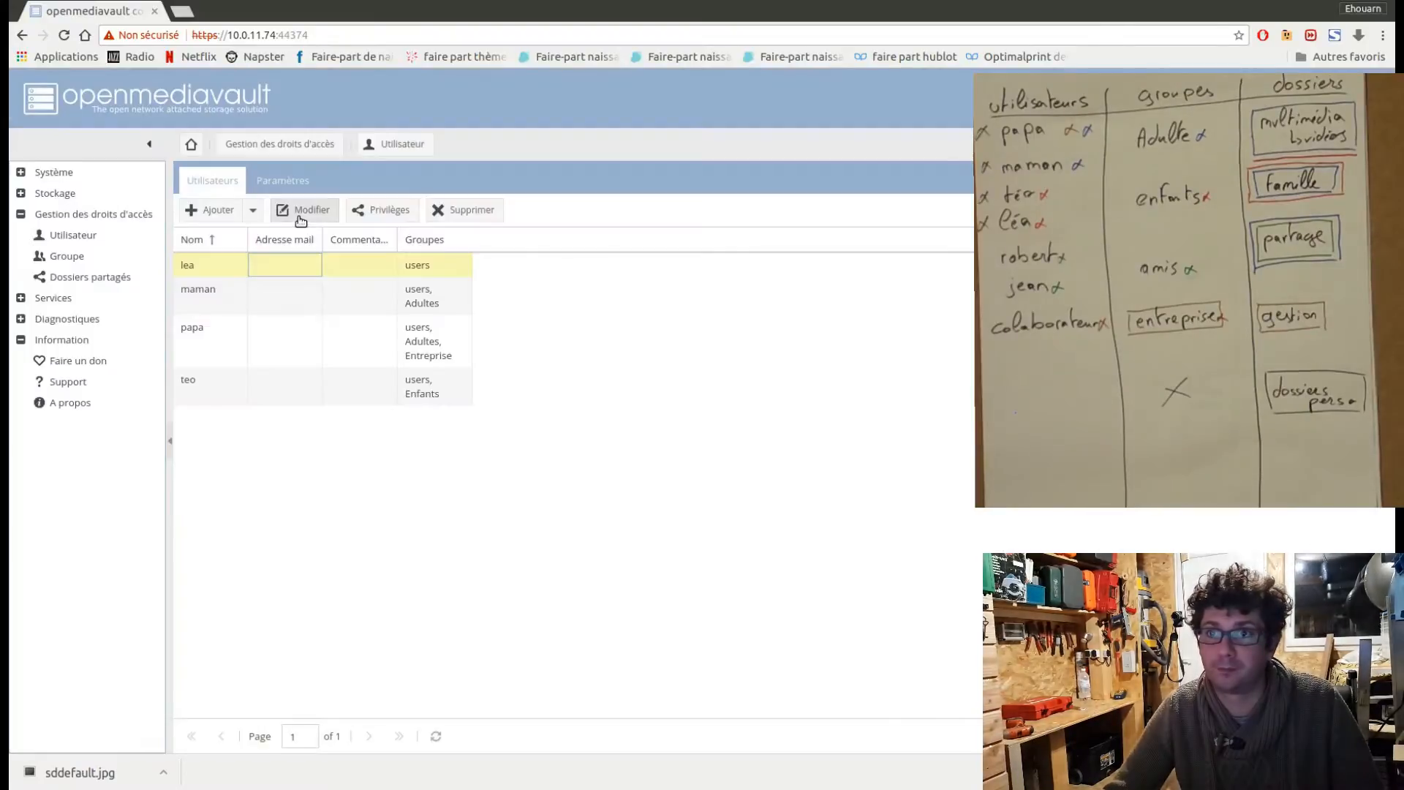
Assign the second child's account to the Enfants group, save it, and apply the configuration changes.
left_click(300, 211)
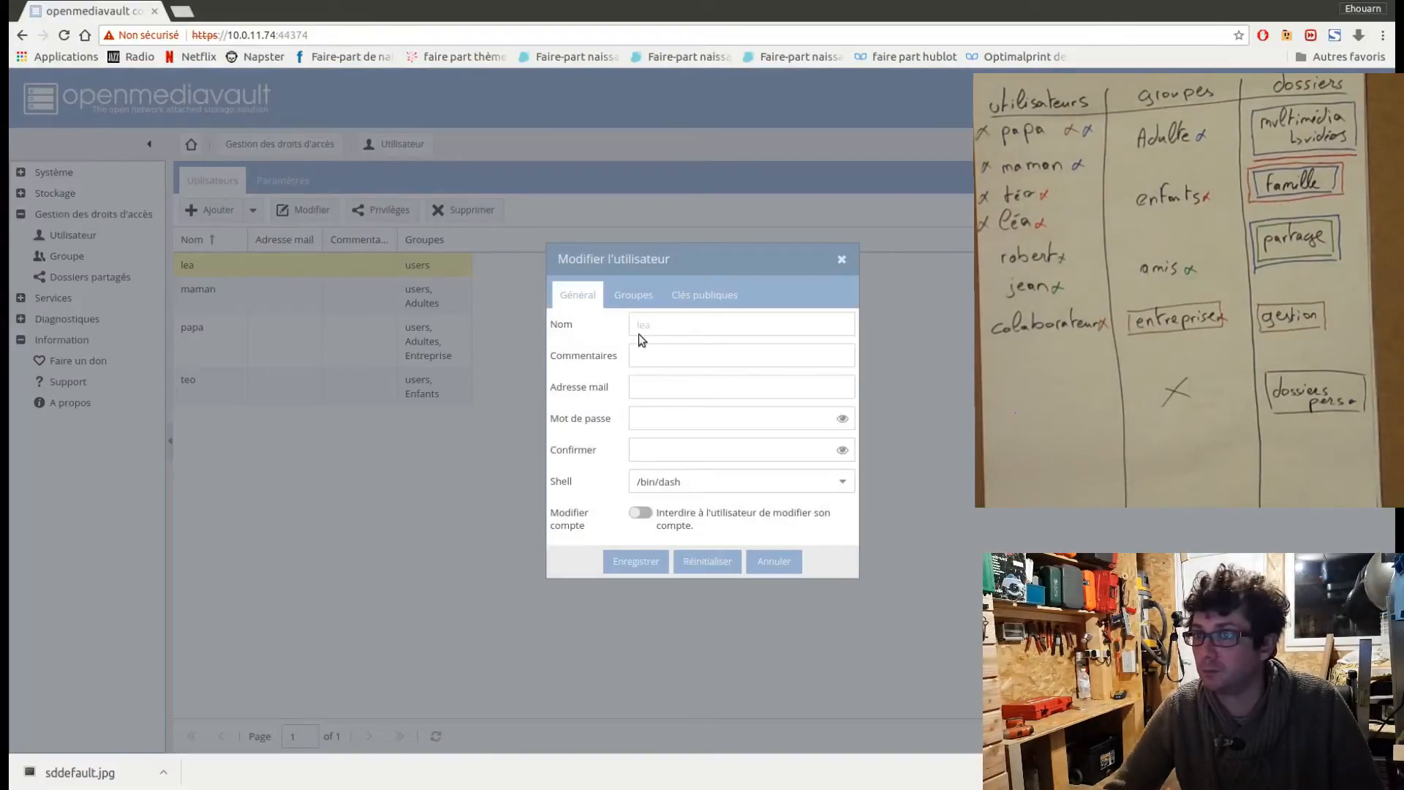
left_click(634, 294)
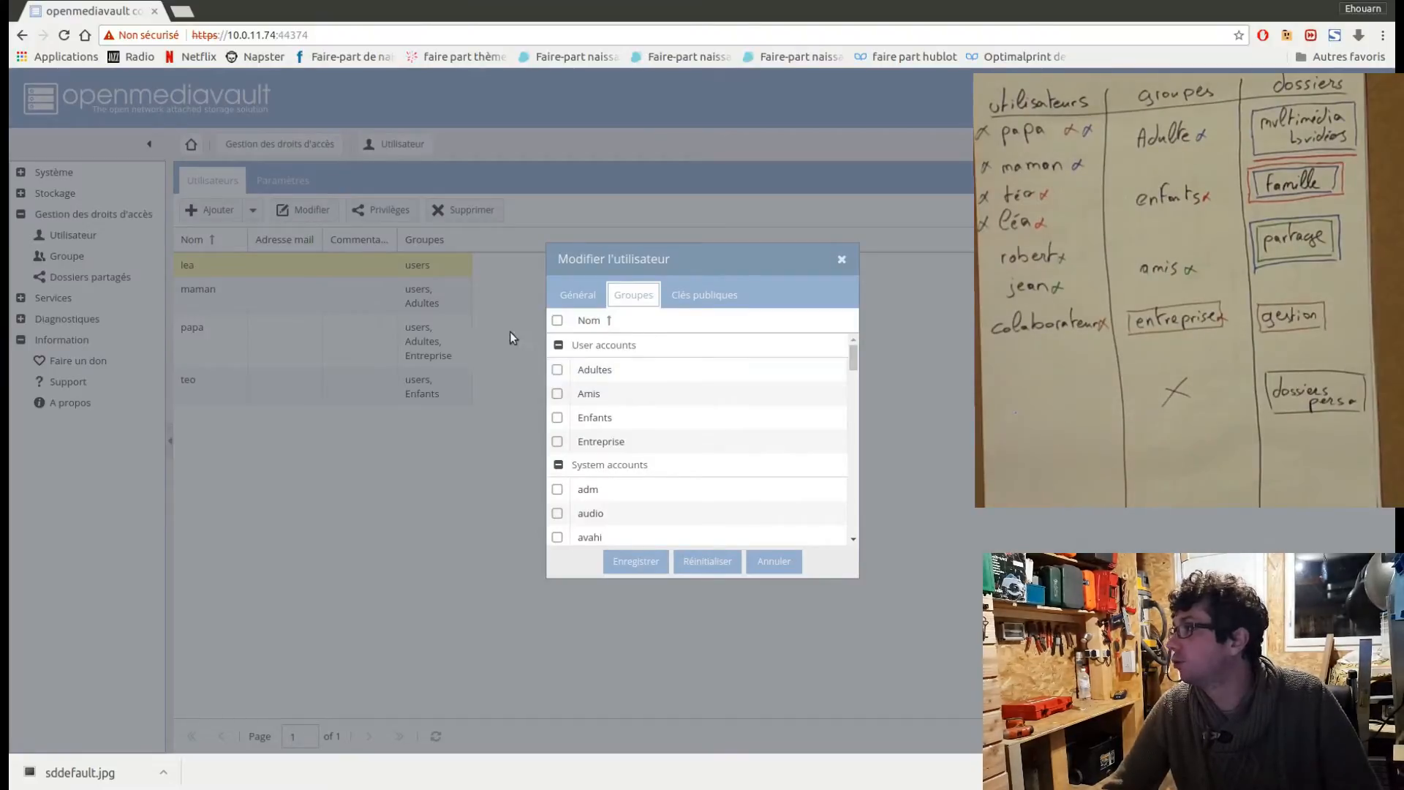
left_click(557, 419)
left_click(634, 562)
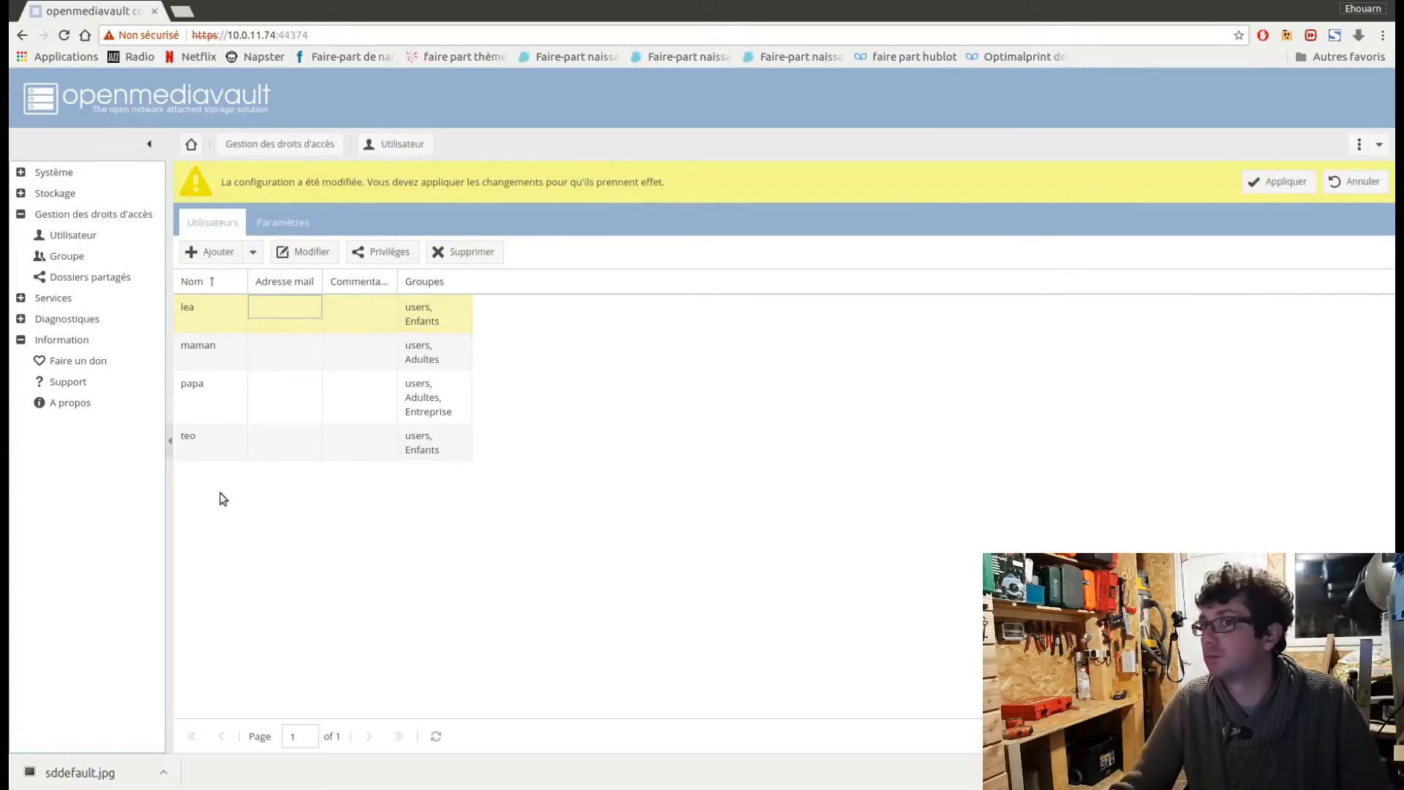
left_click(1306, 184)
left_click(680, 453)
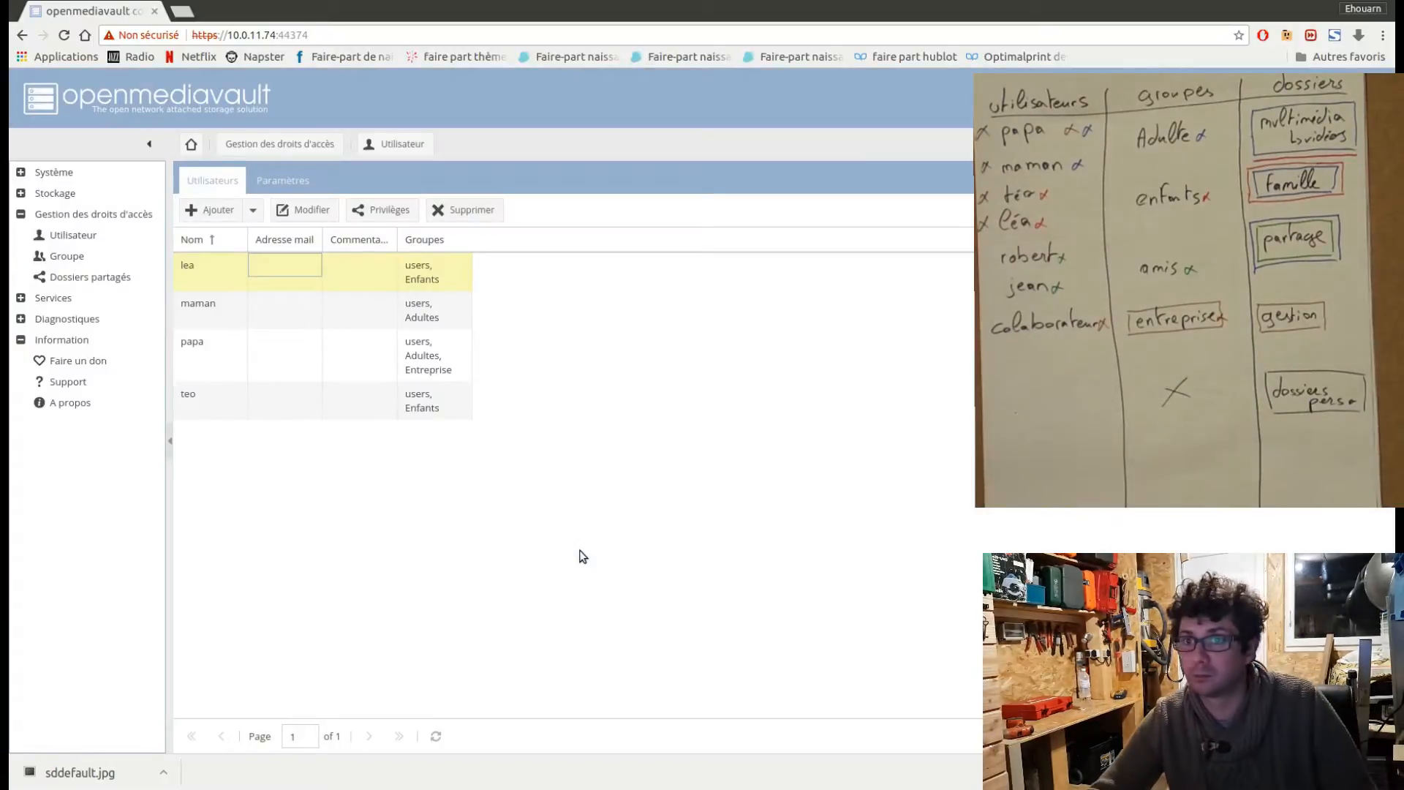
Start a new user account for the first friend, entering the friend's first name and selecting the Amis group.
left_click(222, 214)
left_click(226, 235)
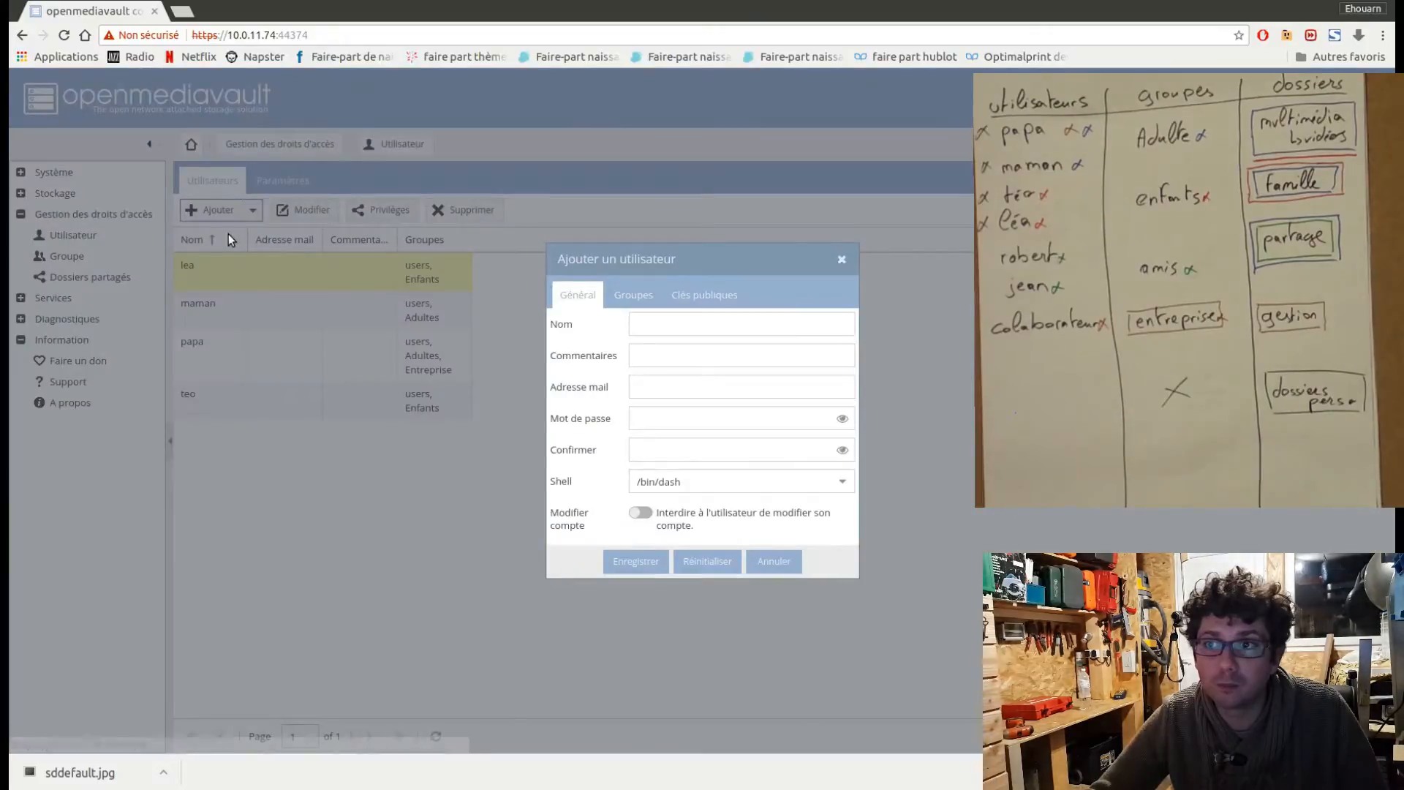
left_click(661, 326)
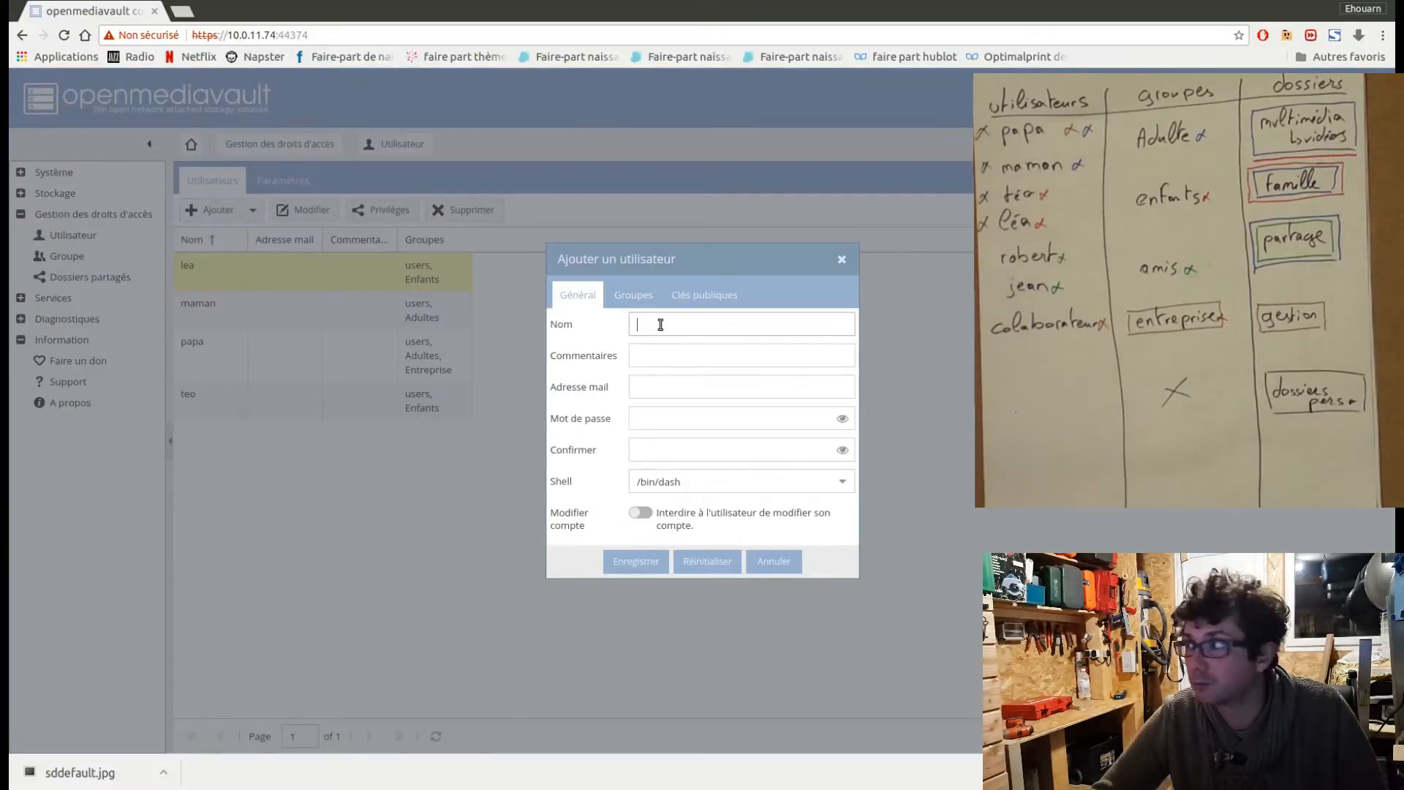
type("robert")
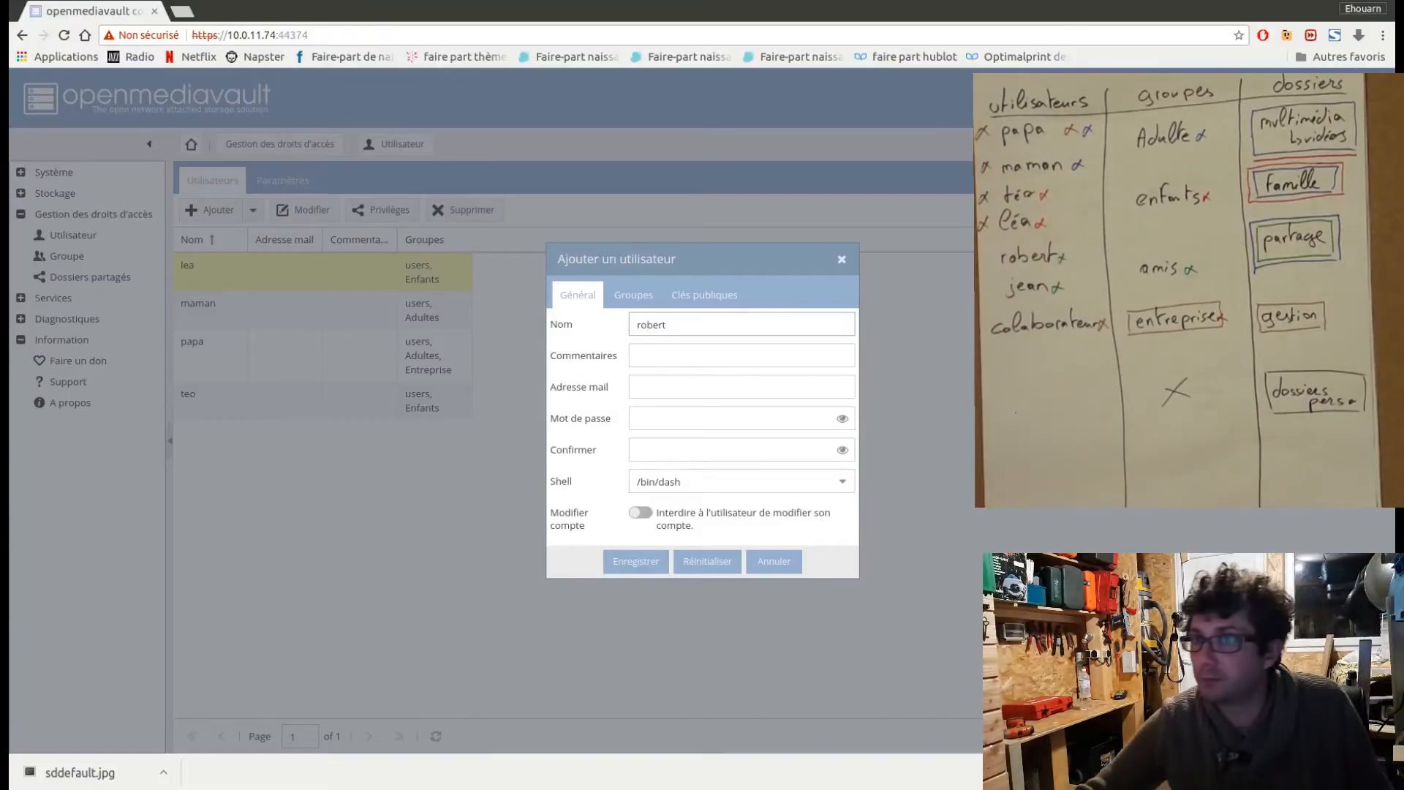
left_click(642, 304)
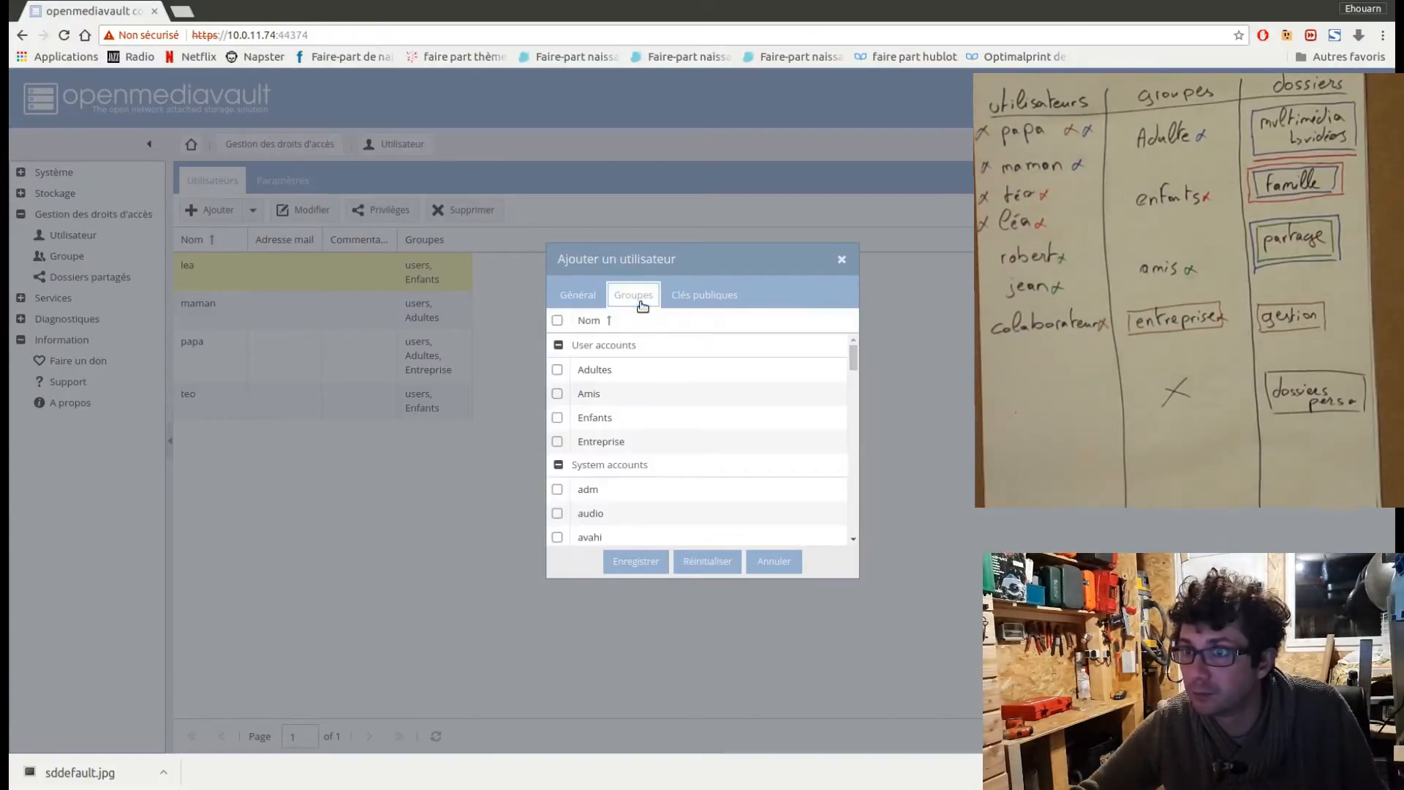
left_click(558, 393)
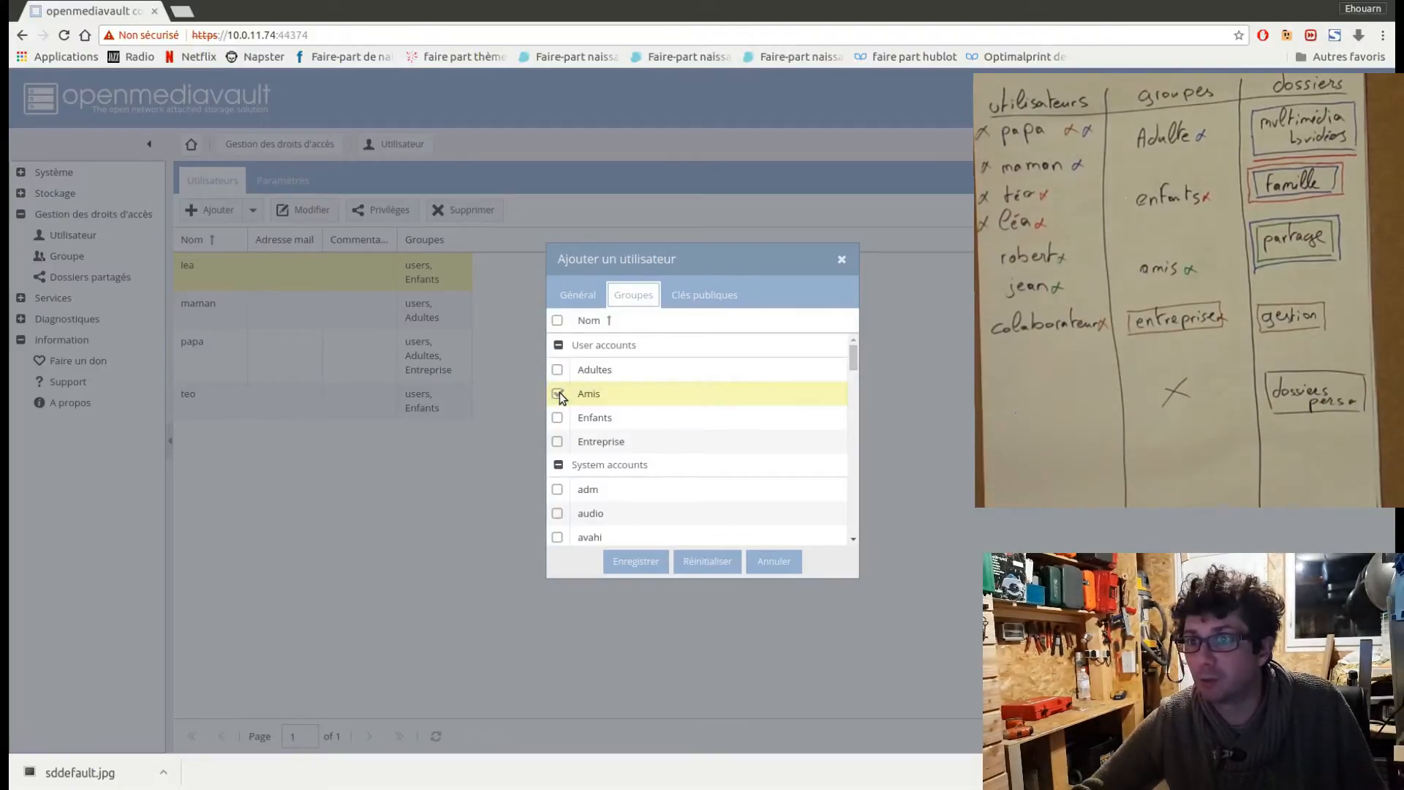
Enter and confirm the account password for the first friend, save the account, and apply the configuration changes.
left_click(578, 295)
left_click(647, 422)
type("a")
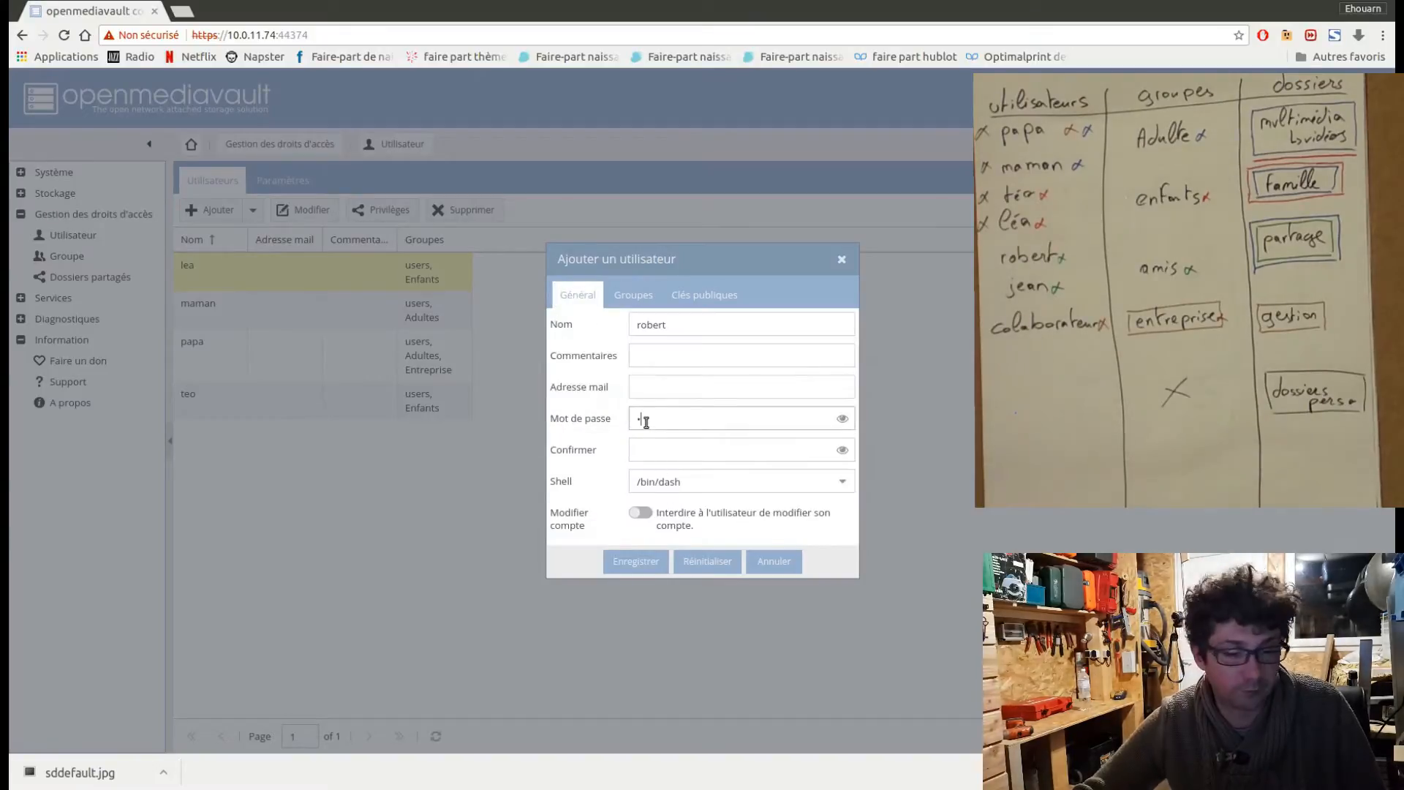
left_click(650, 453)
type("a")
left_click(653, 570)
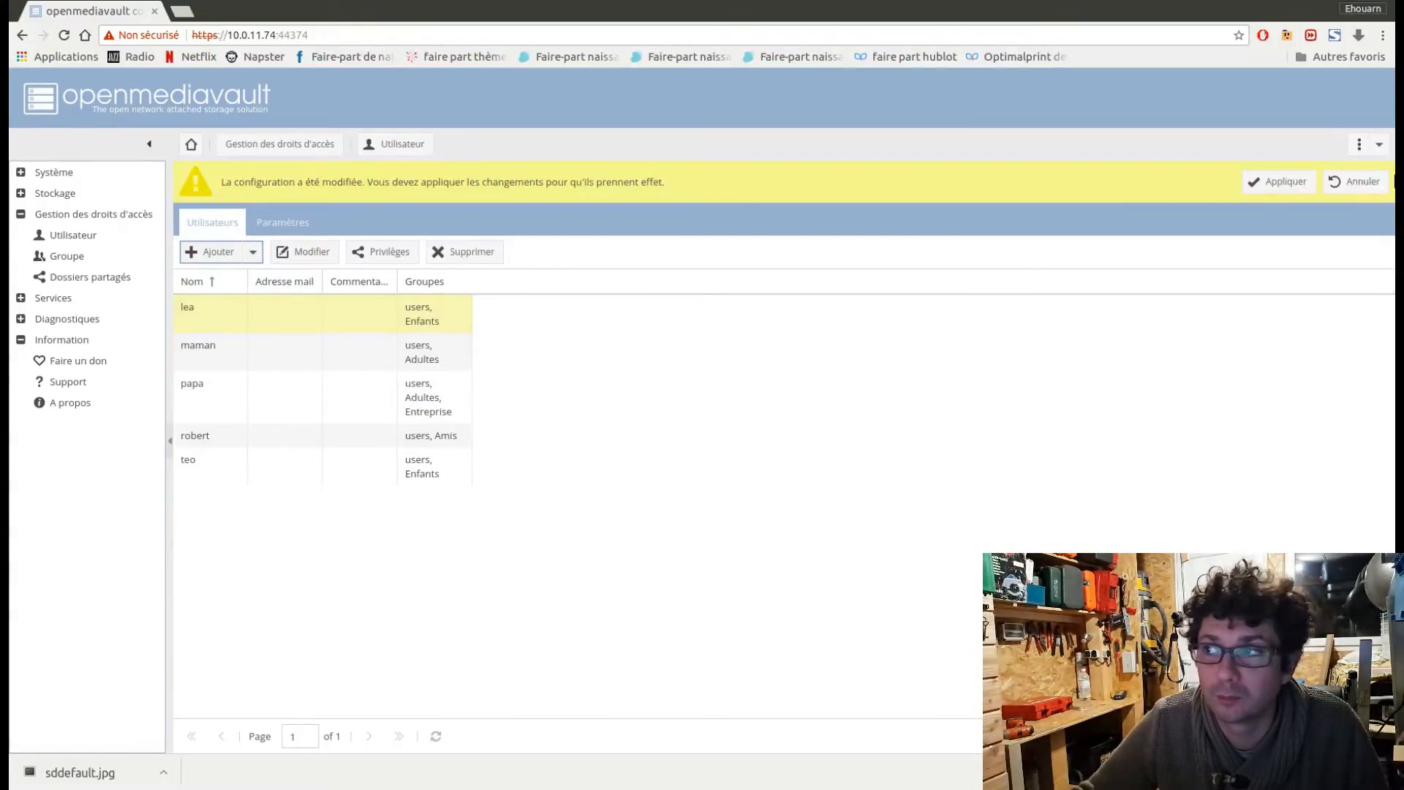
left_click(1284, 185)
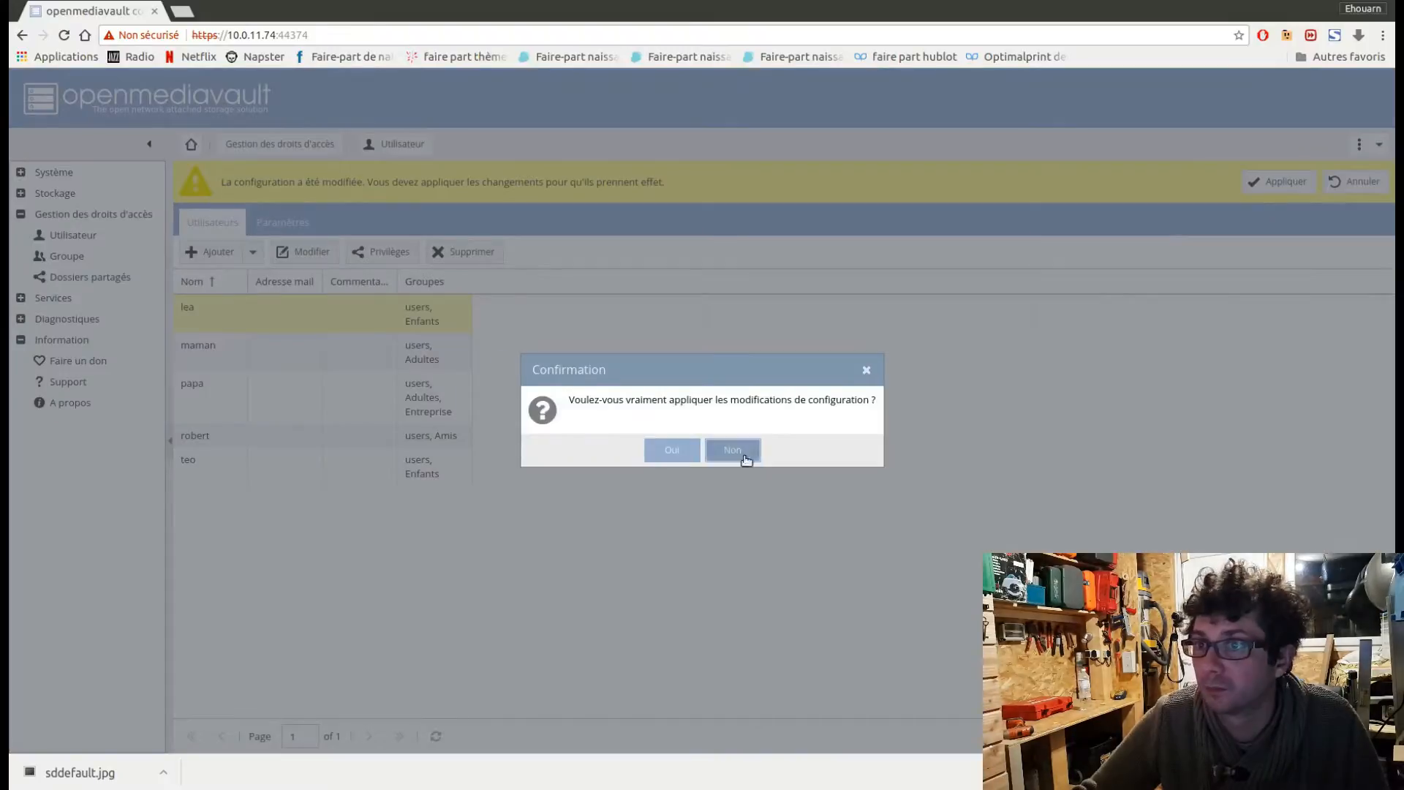
left_click(669, 453)
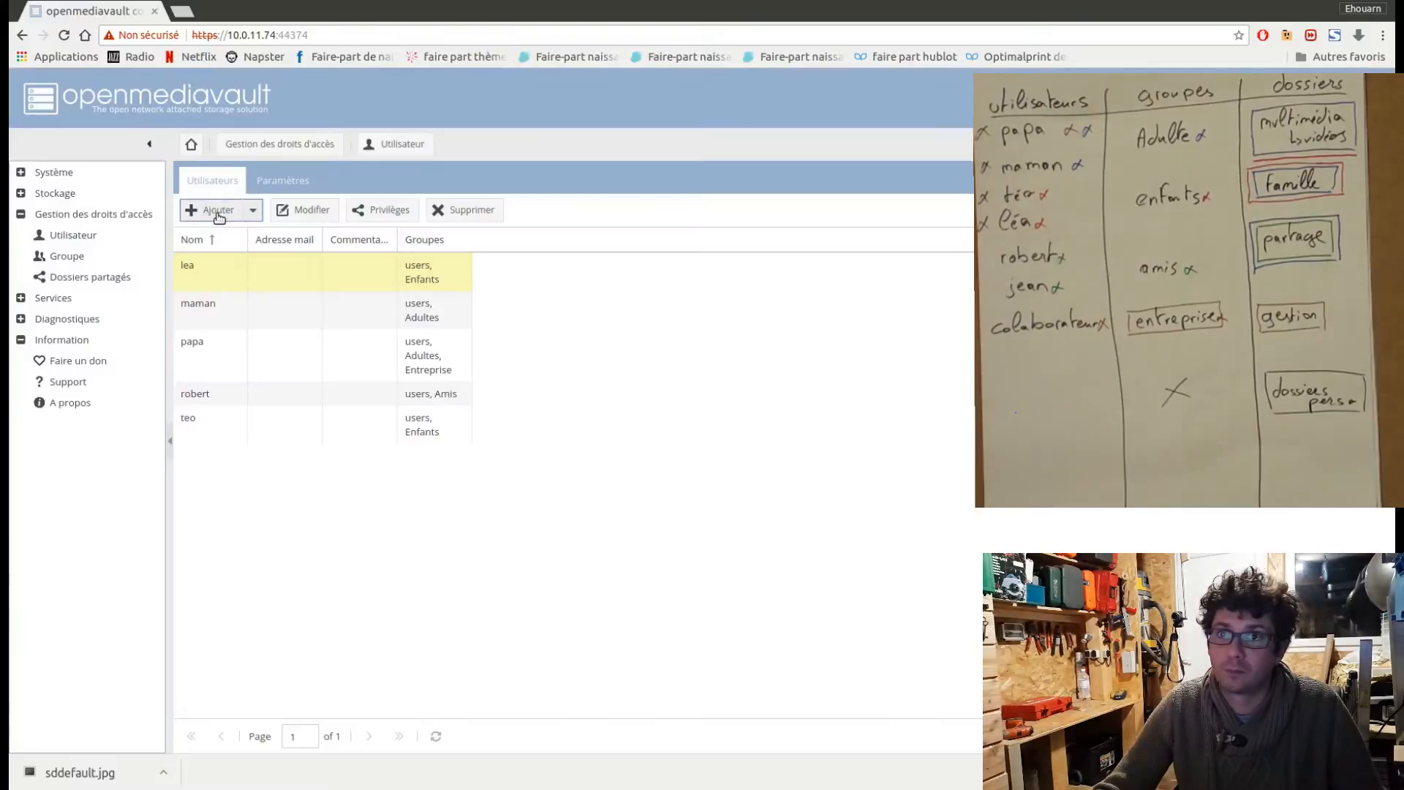
Start a new user account for the second friend, entering the friend's first name and the account password with its confirmation.
left_click(218, 212)
left_click(225, 235)
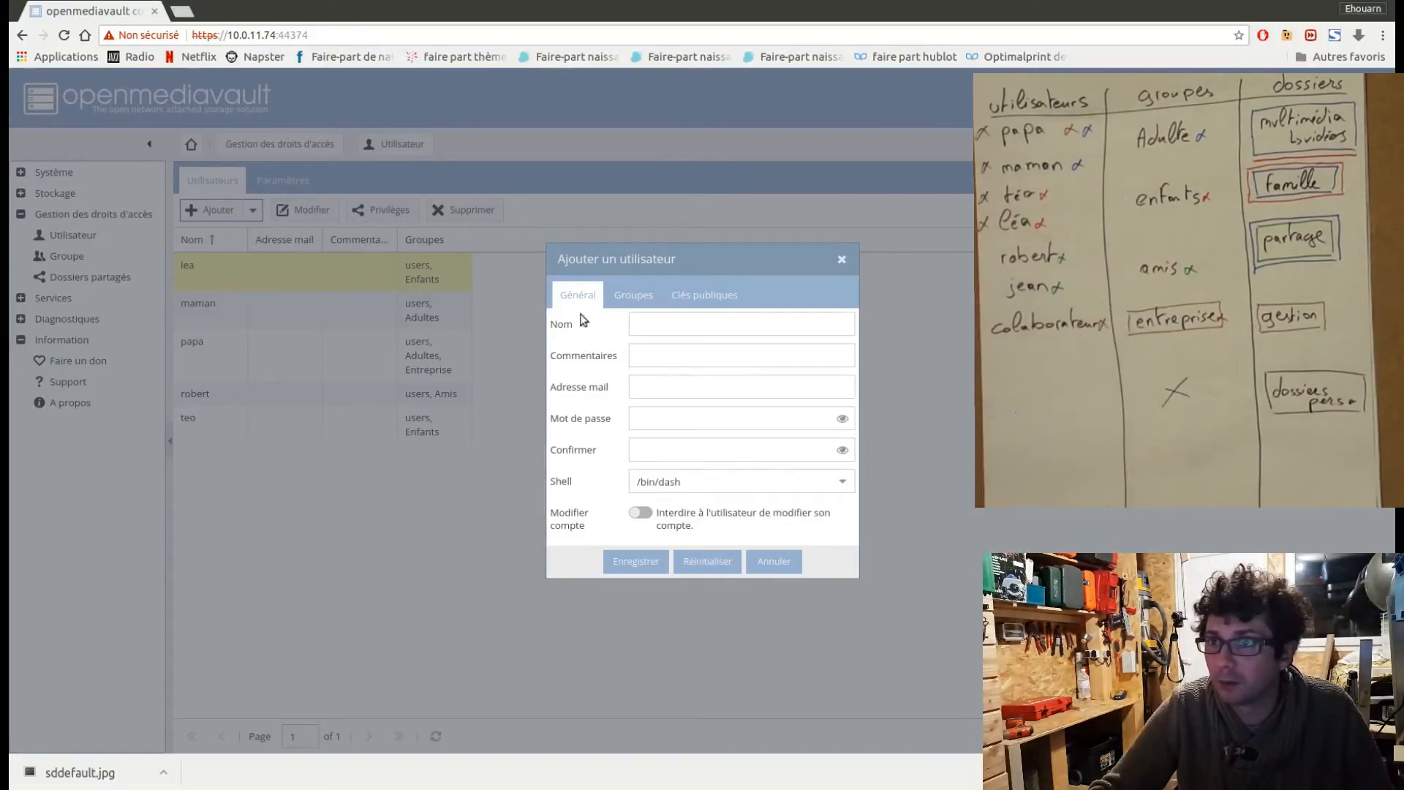
left_click(657, 323)
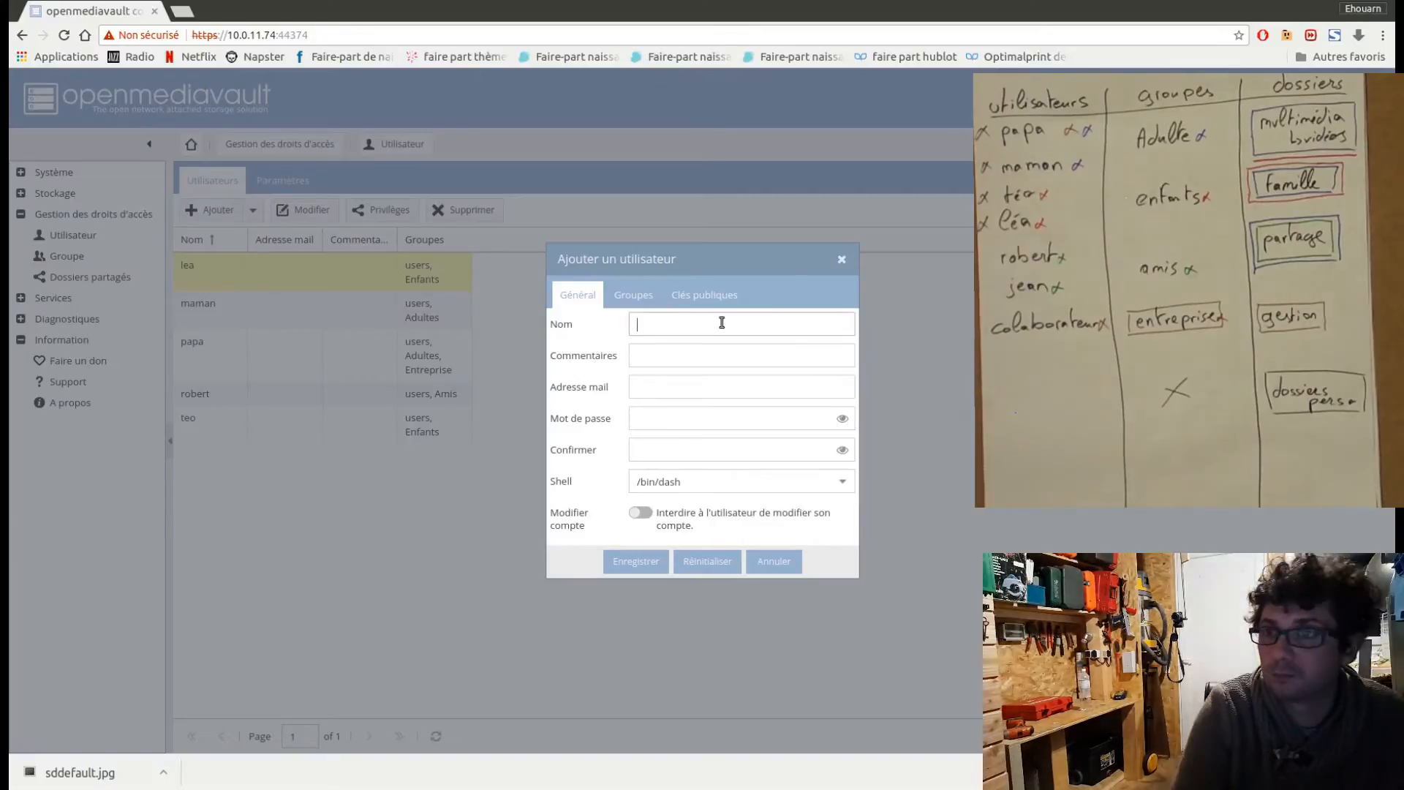
type("jean")
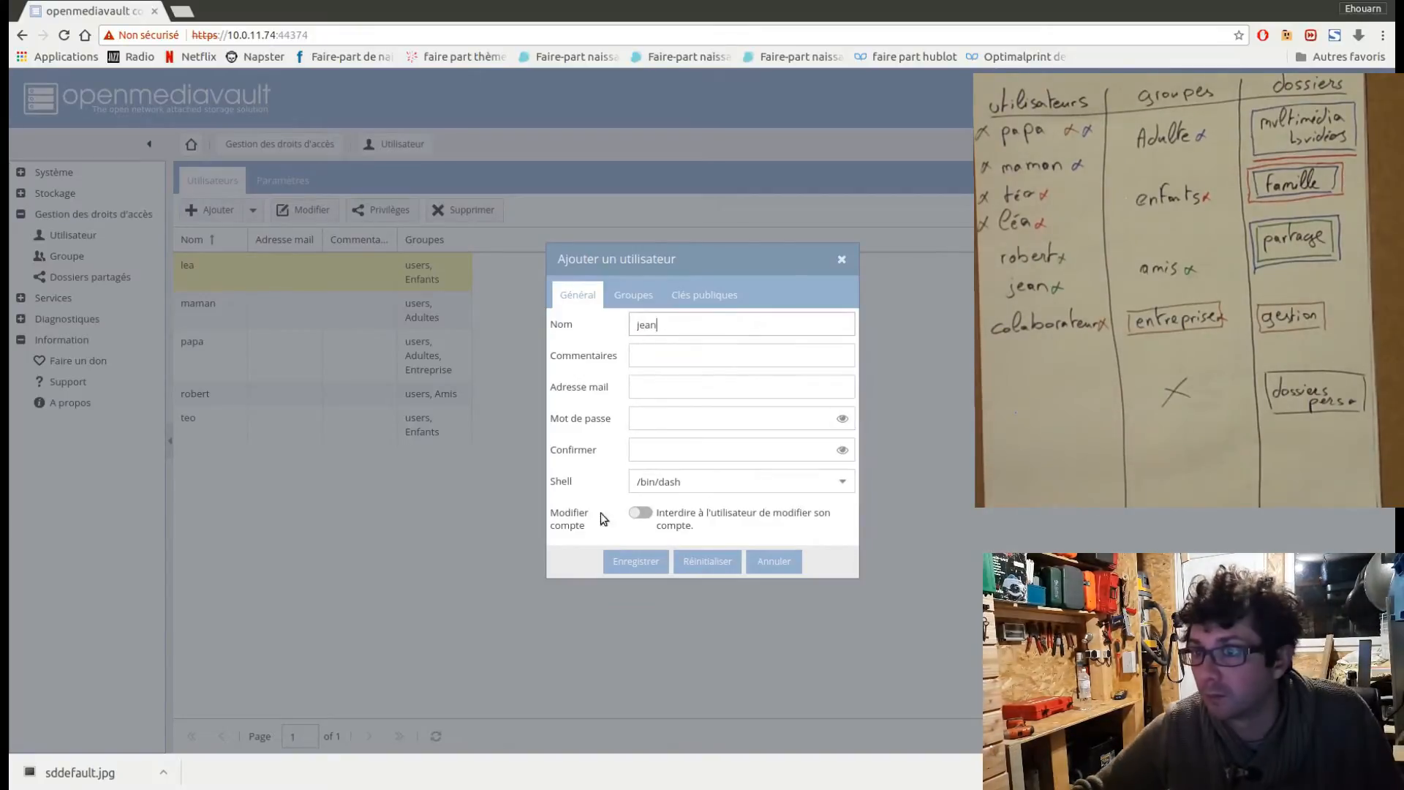
left_click(654, 418)
type("•")
left_click(653, 449)
type("•")
Assign the second friend's new account to the Amis group, save it, and apply the configuration changes.
left_click(637, 297)
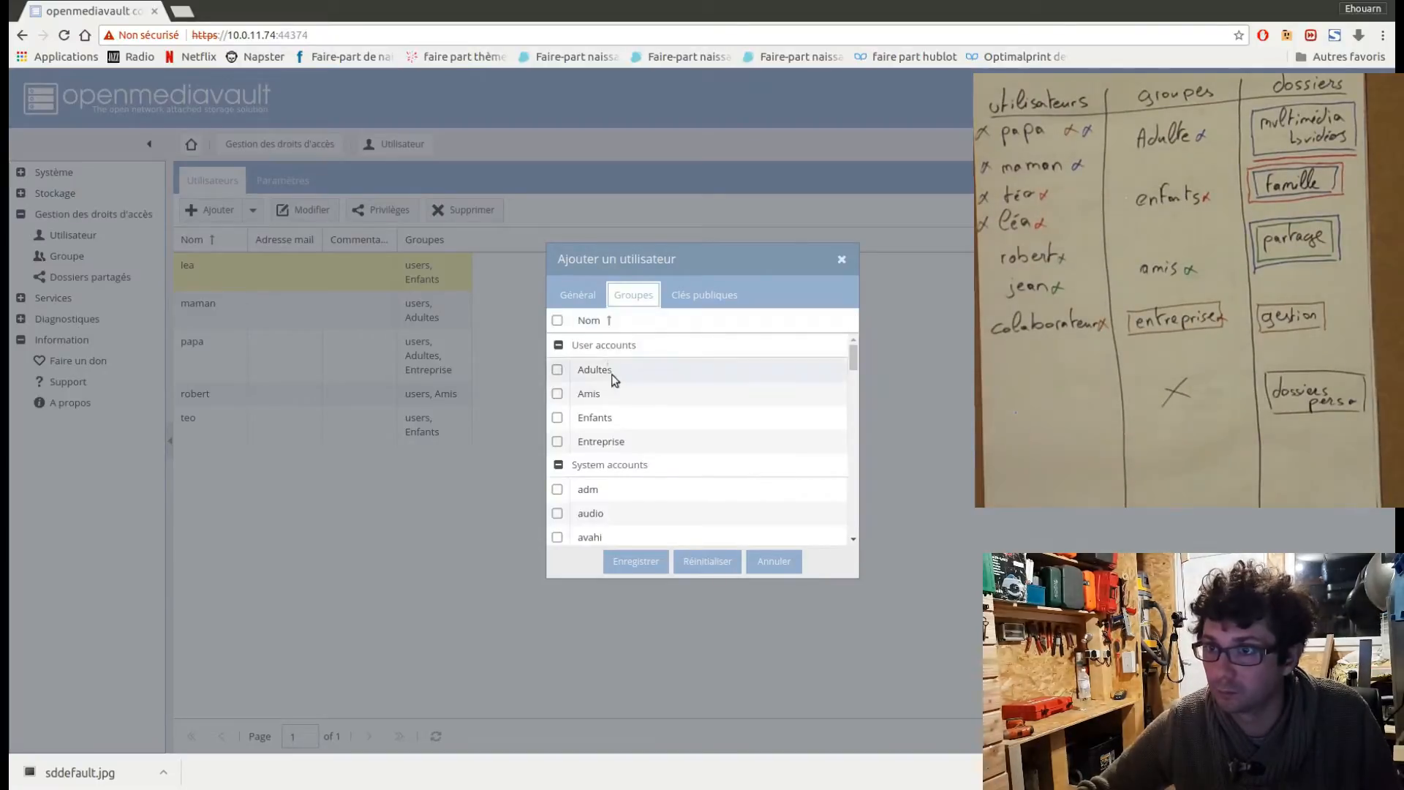
left_click(557, 394)
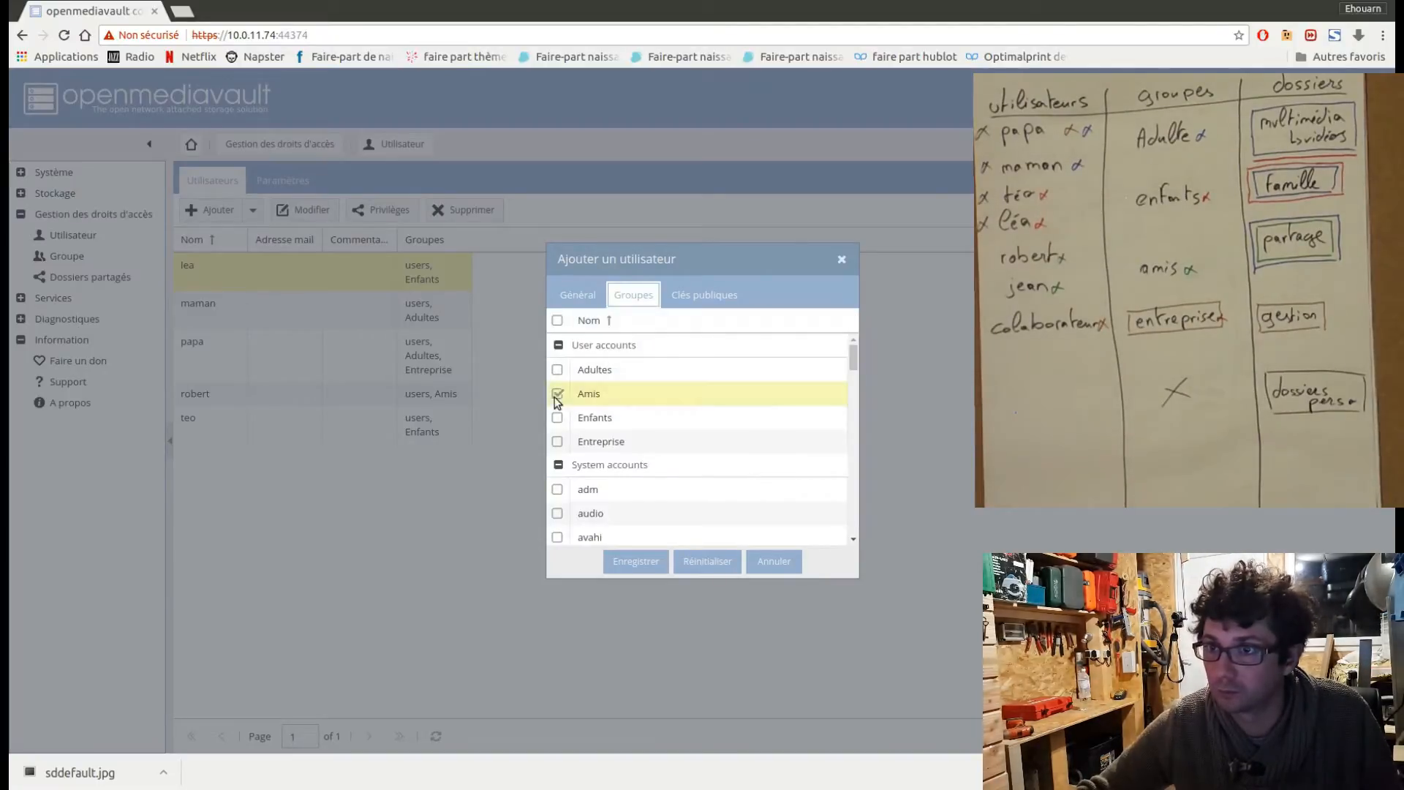
left_click(634, 562)
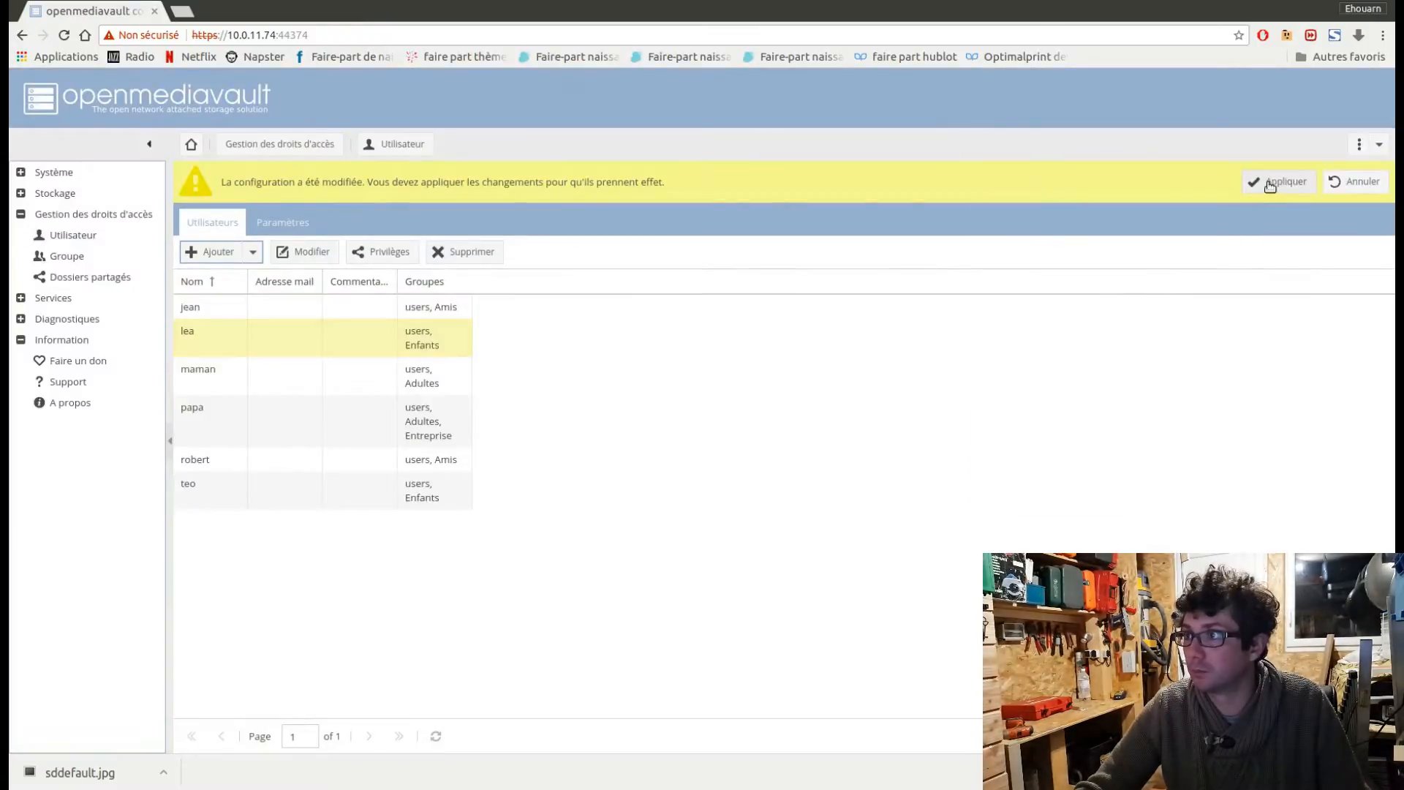
left_click(1271, 185)
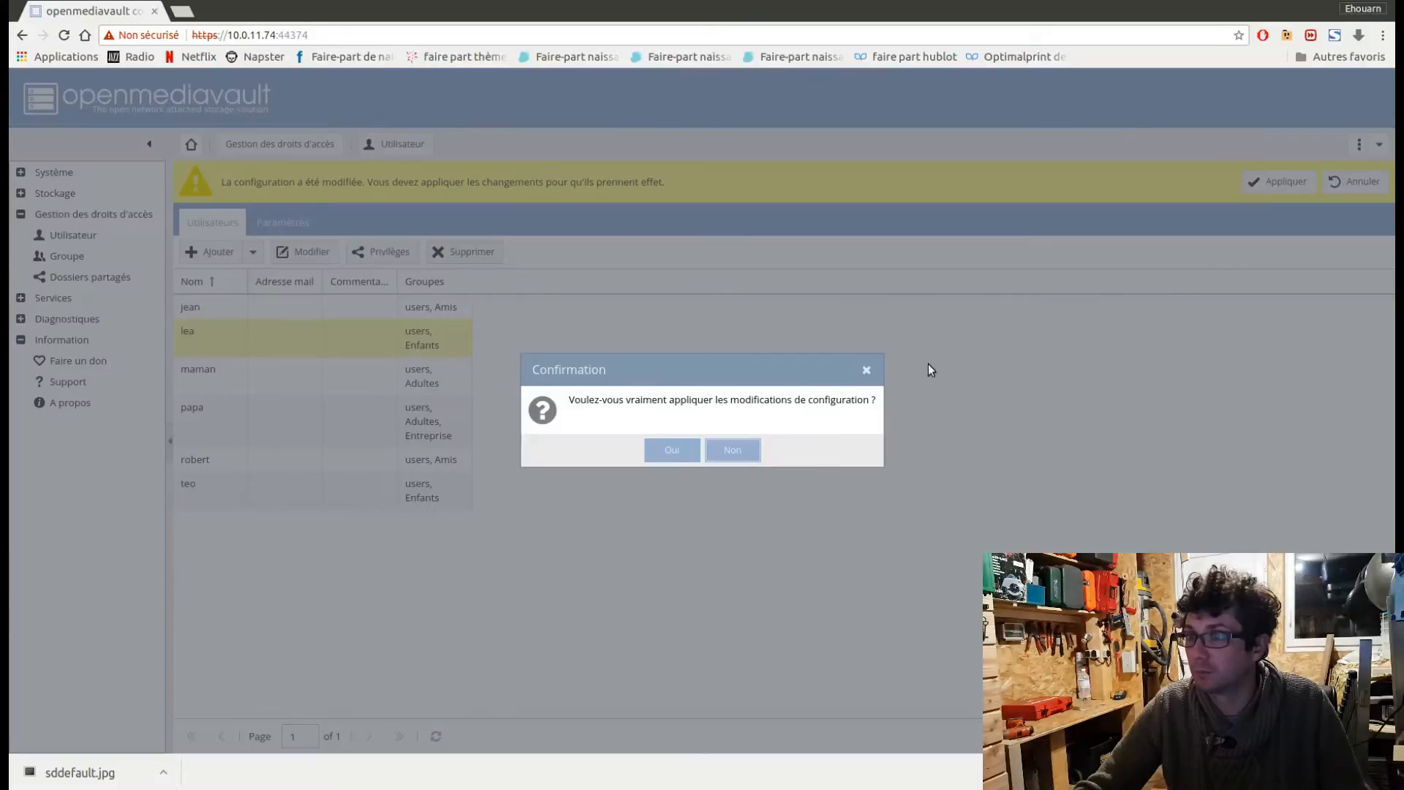
left_click(675, 450)
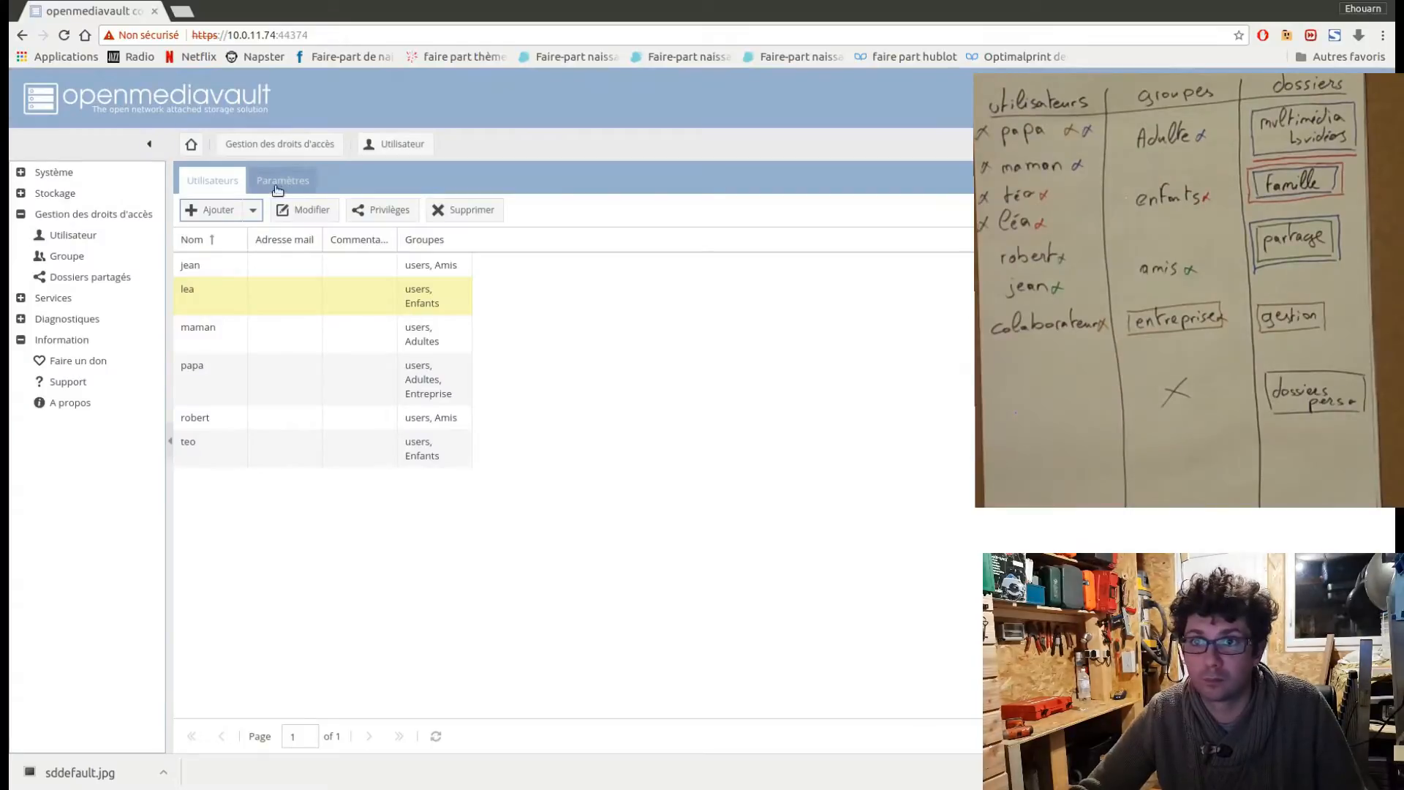
Create the user colaborateur with an account password and its confirmation, assign it to the Entreprise group, and save the account.
left_click(220, 218)
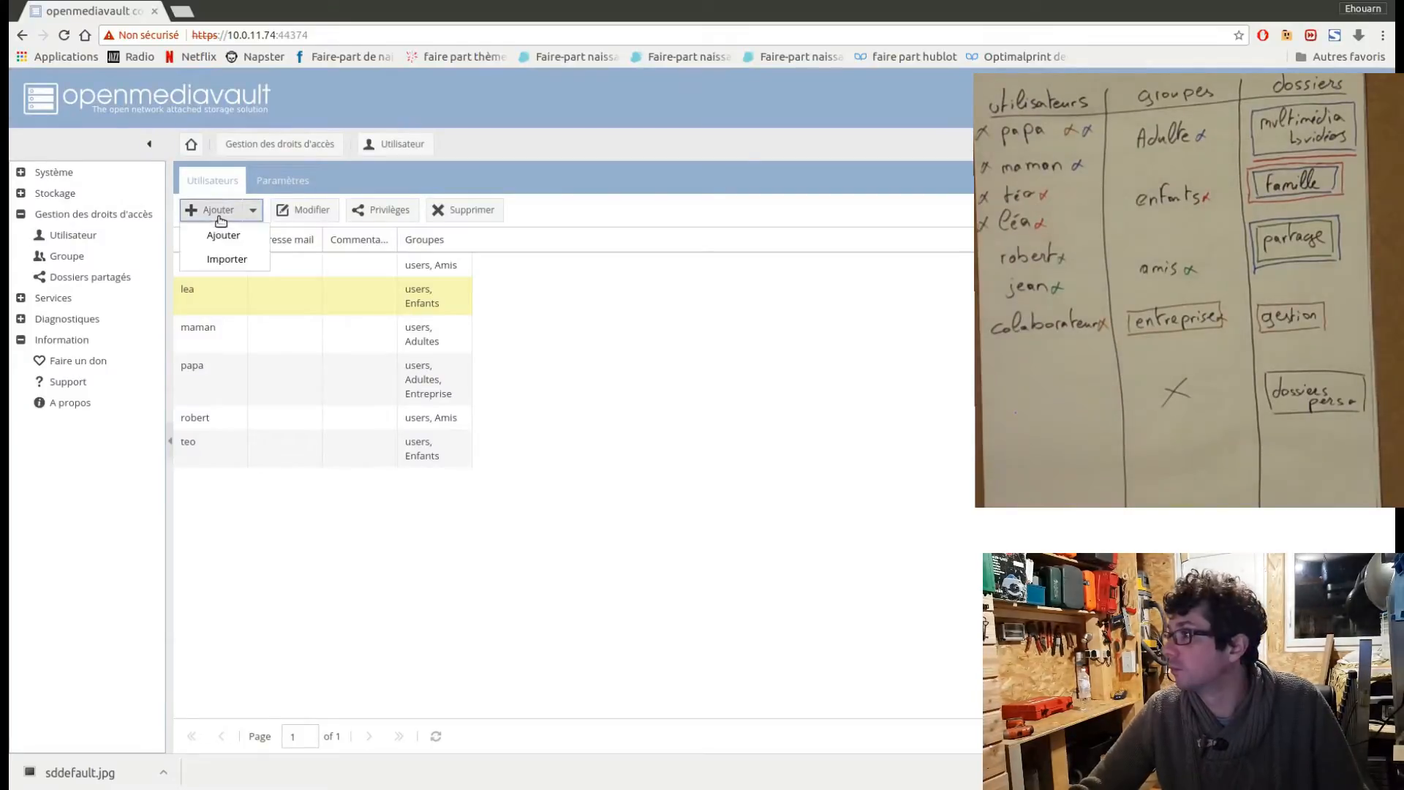
left_click(225, 235)
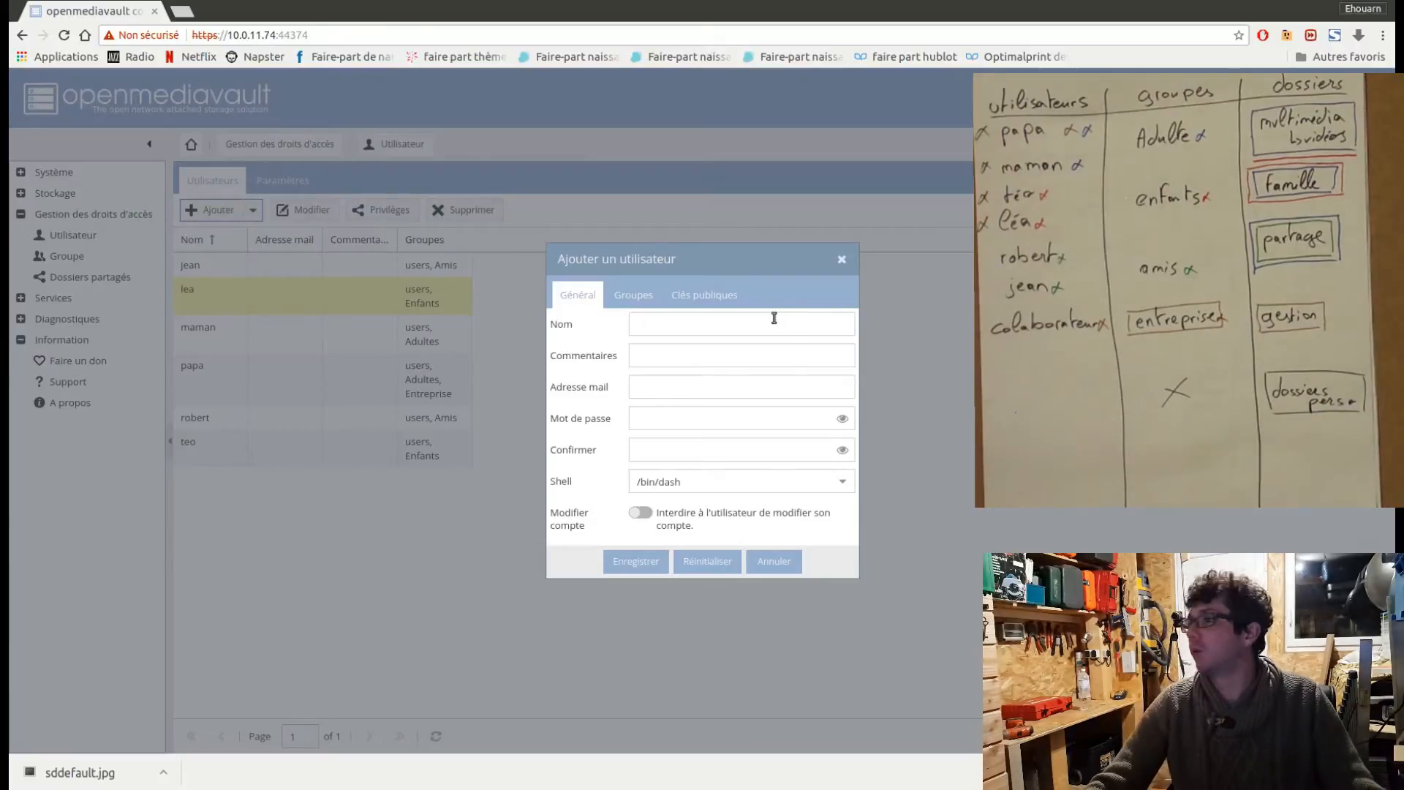
left_click(708, 319)
type("colaborateur")
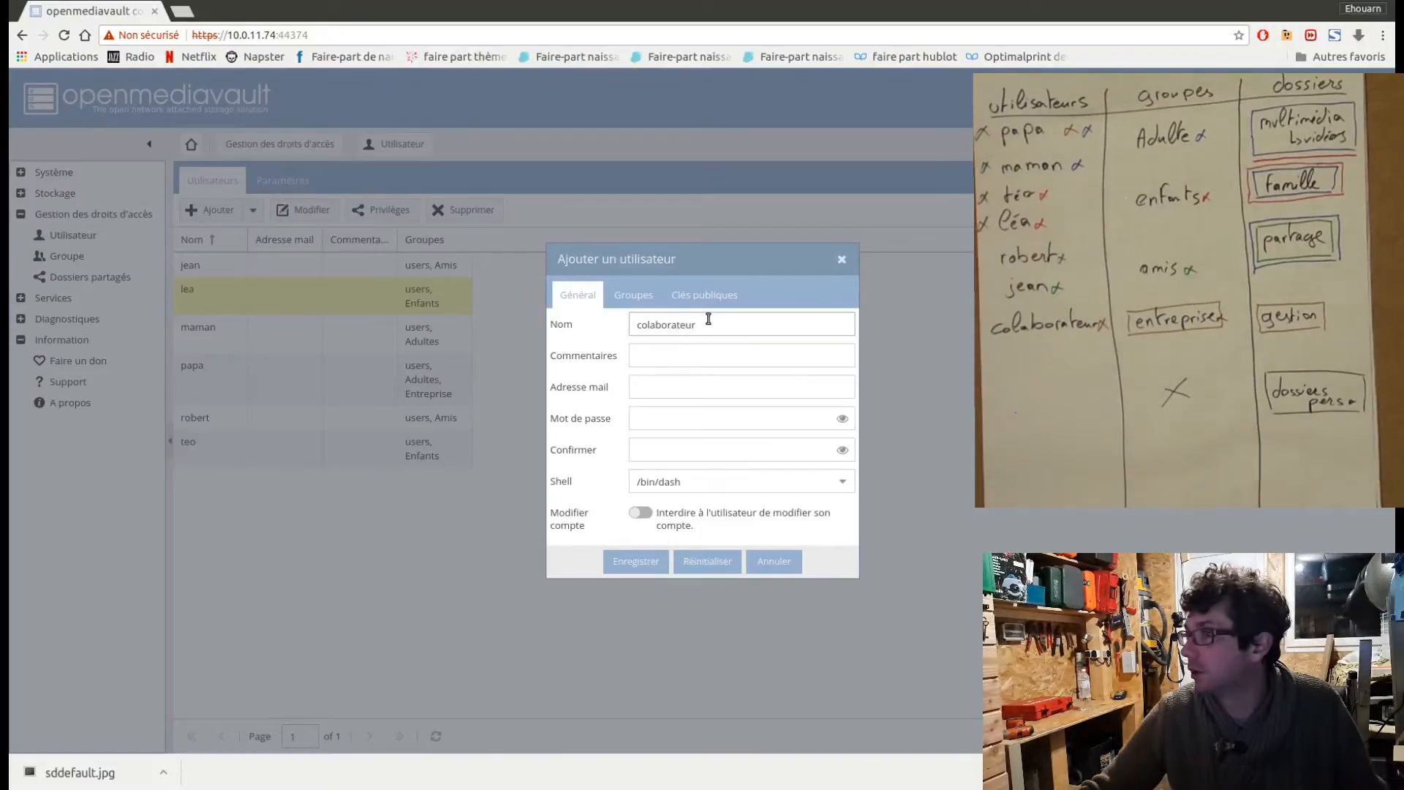
left_click(631, 419)
type("•")
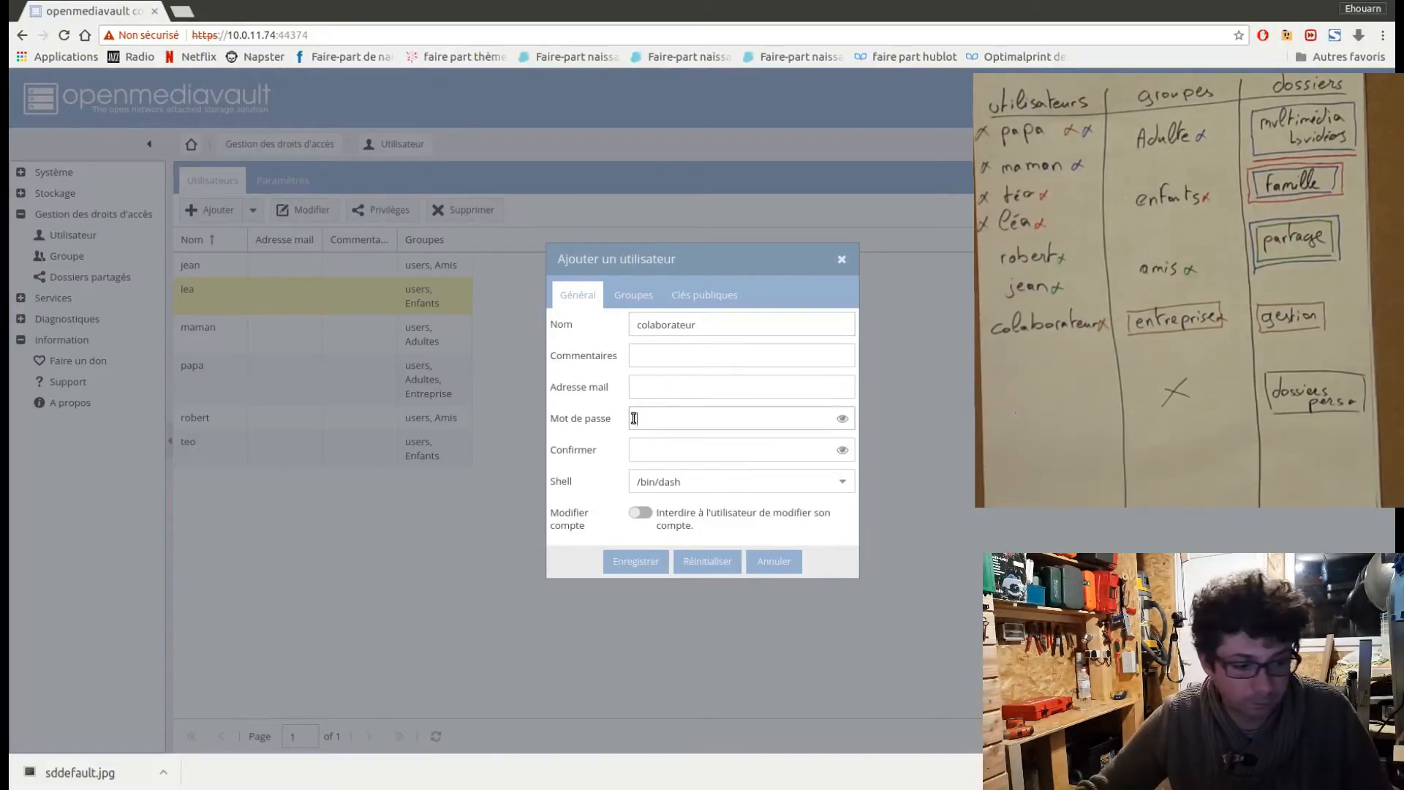
left_click(651, 449)
type("•")
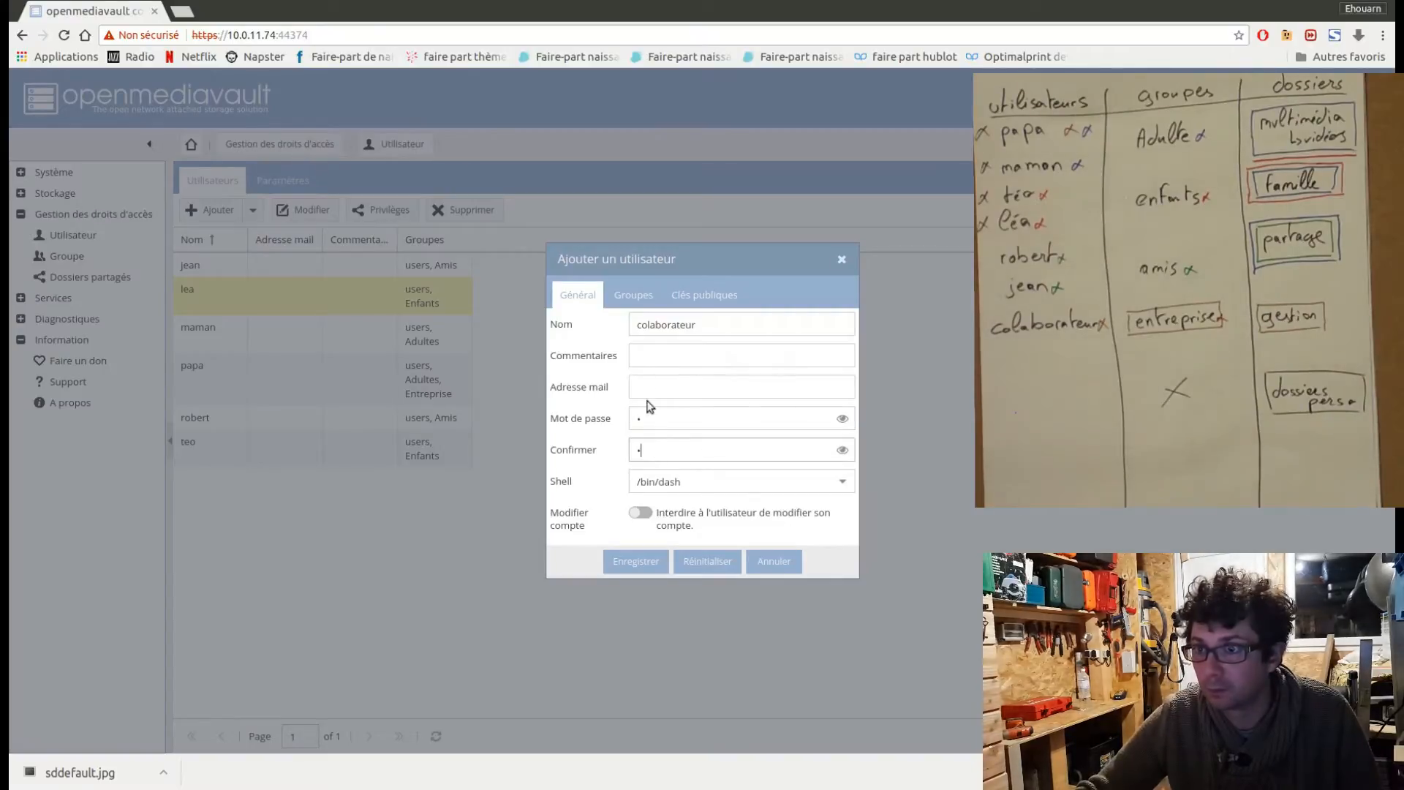
left_click(635, 296)
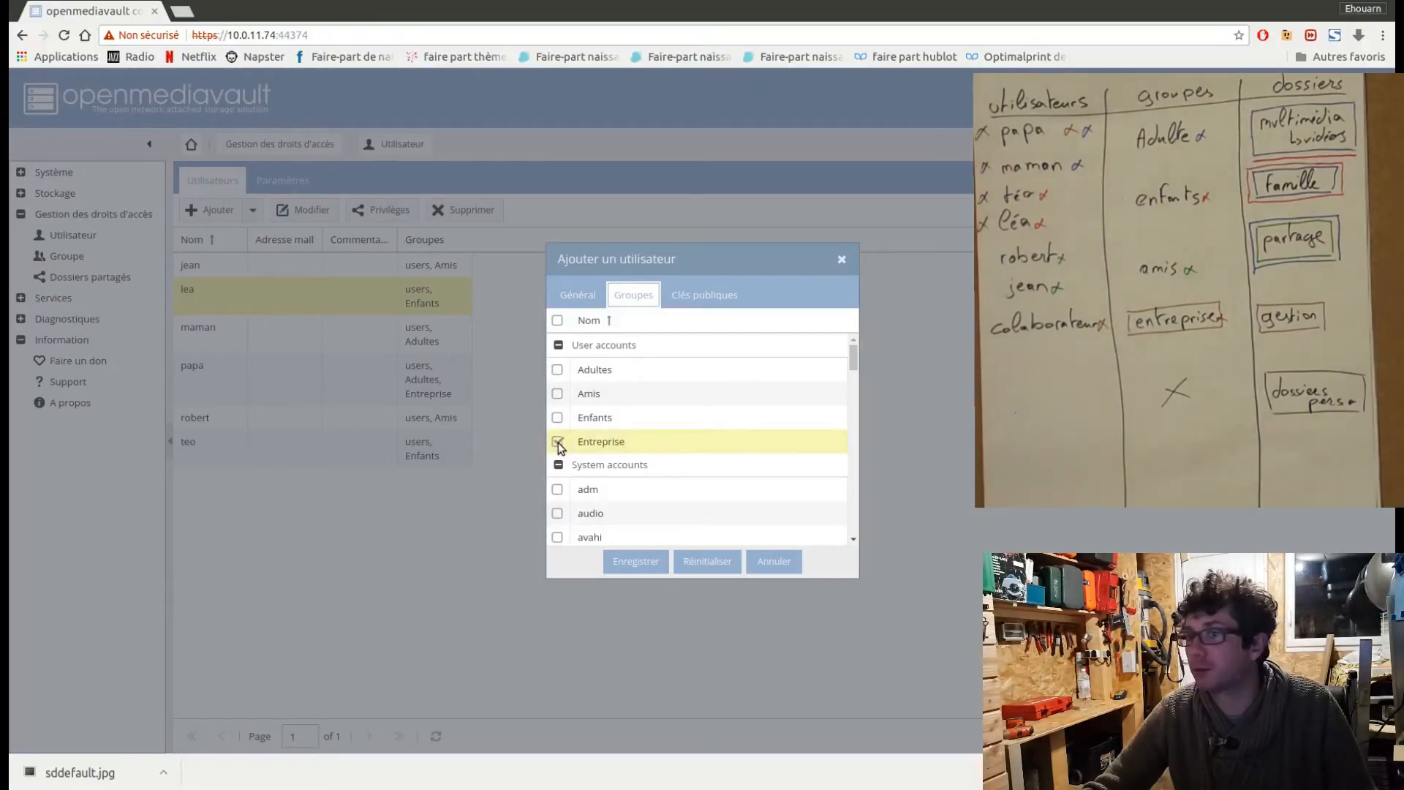
left_click(648, 565)
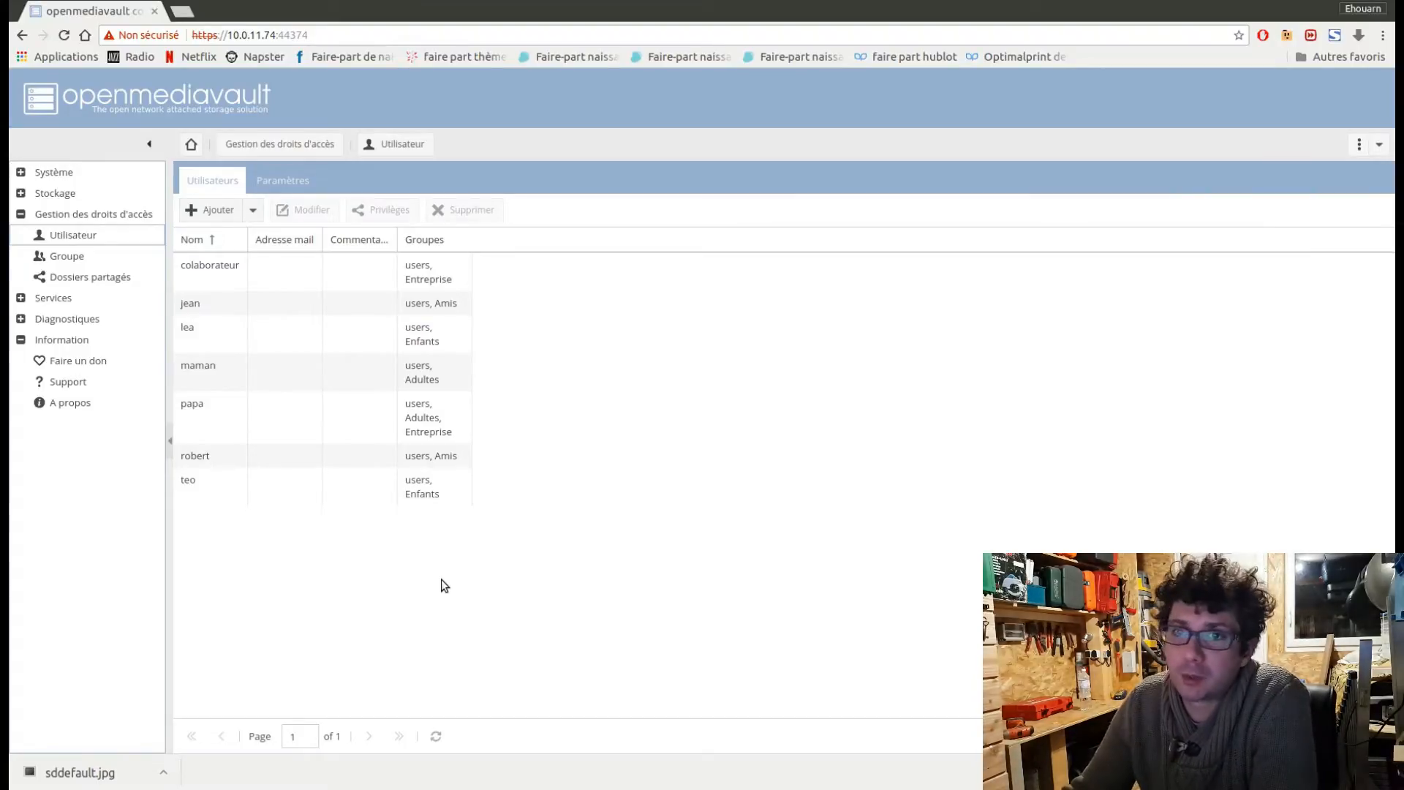
Start a new shared folder named Papa on the stockomv3 device.
left_click(84, 282)
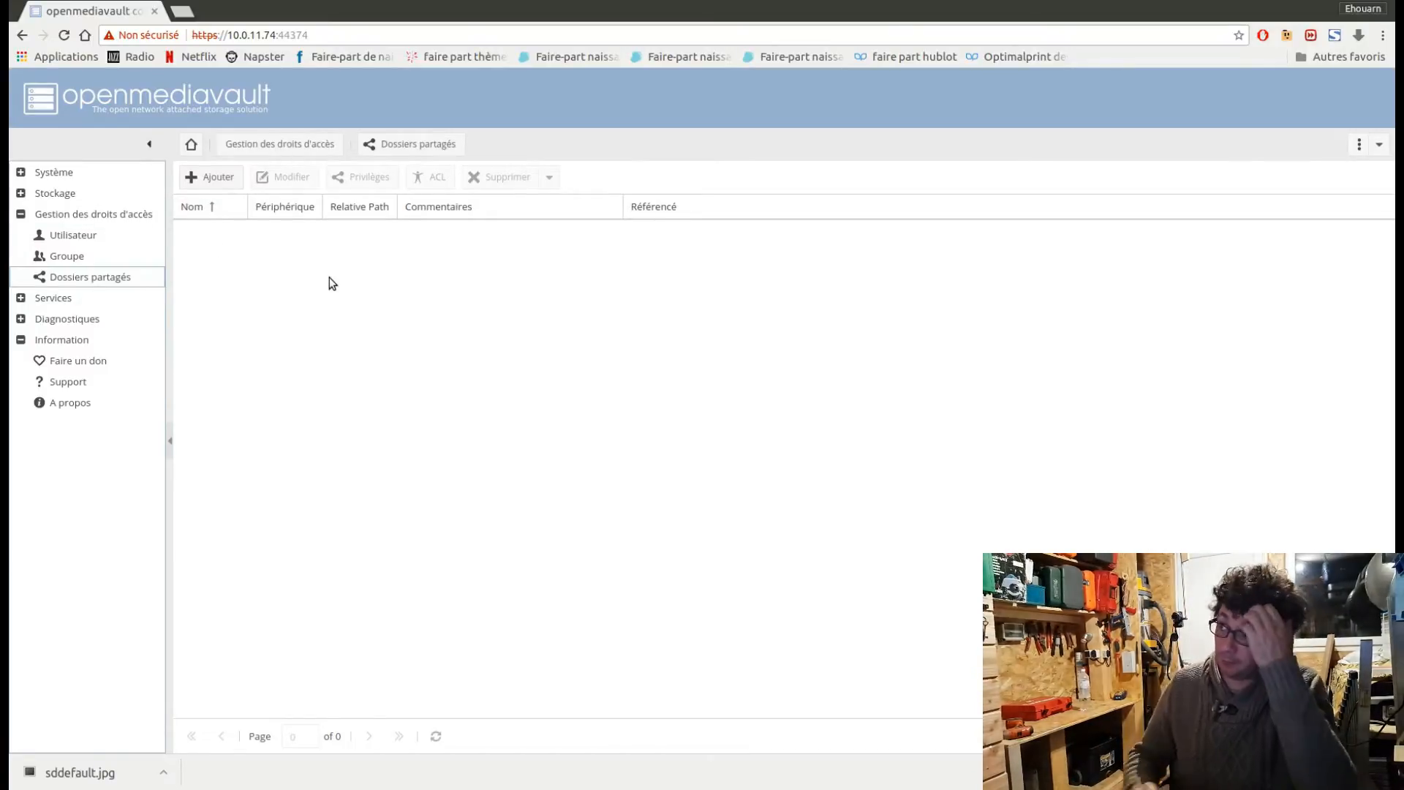
left_click(229, 178)
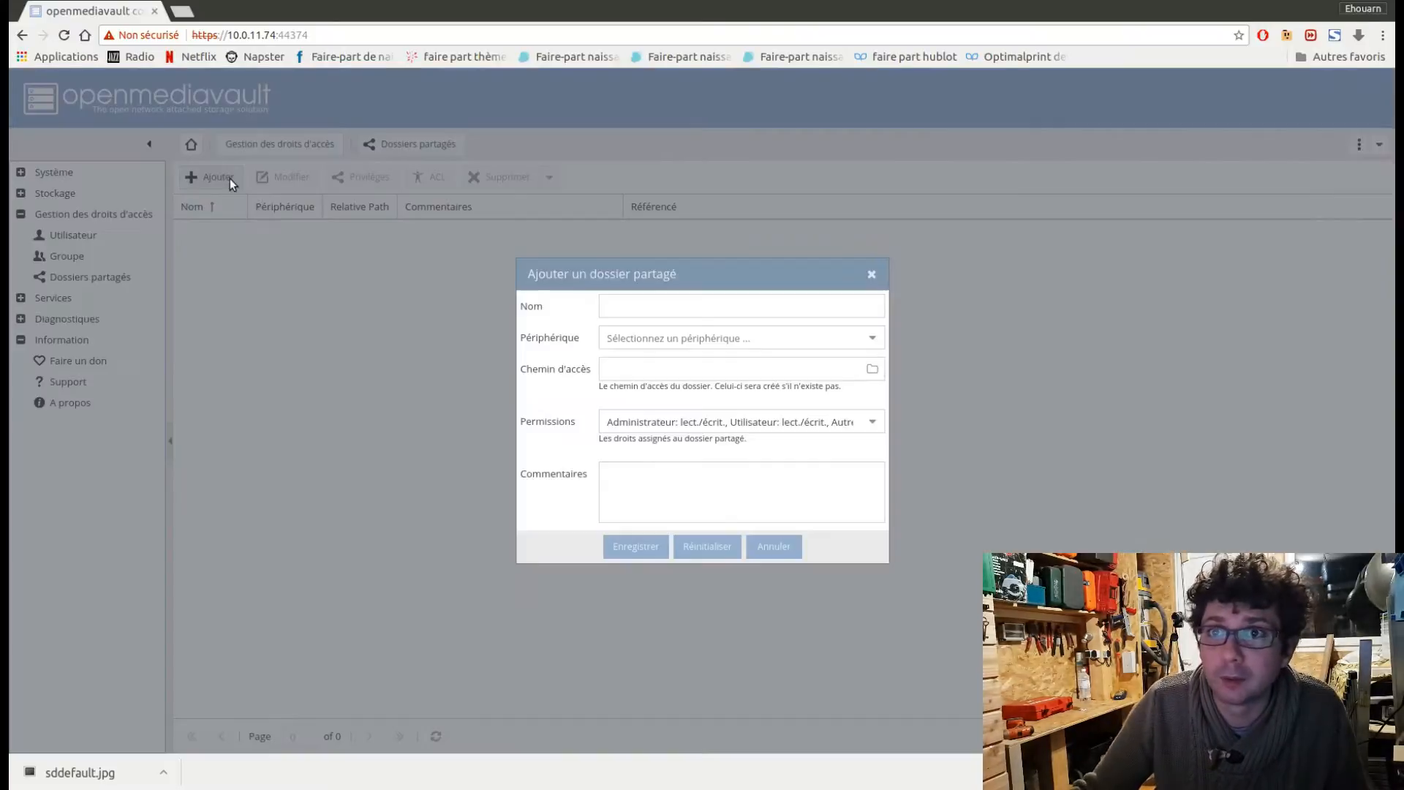
left_click(631, 307)
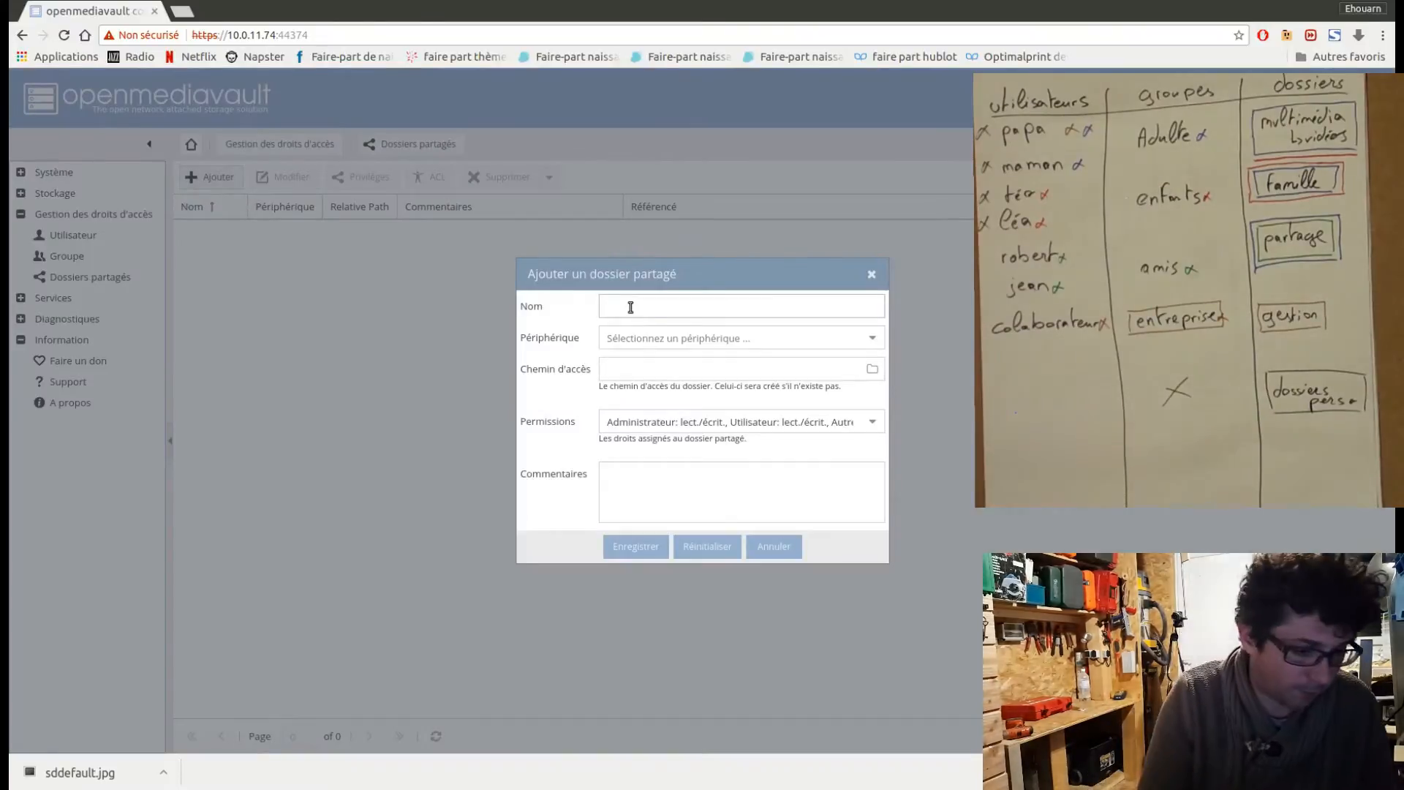
type("Papa")
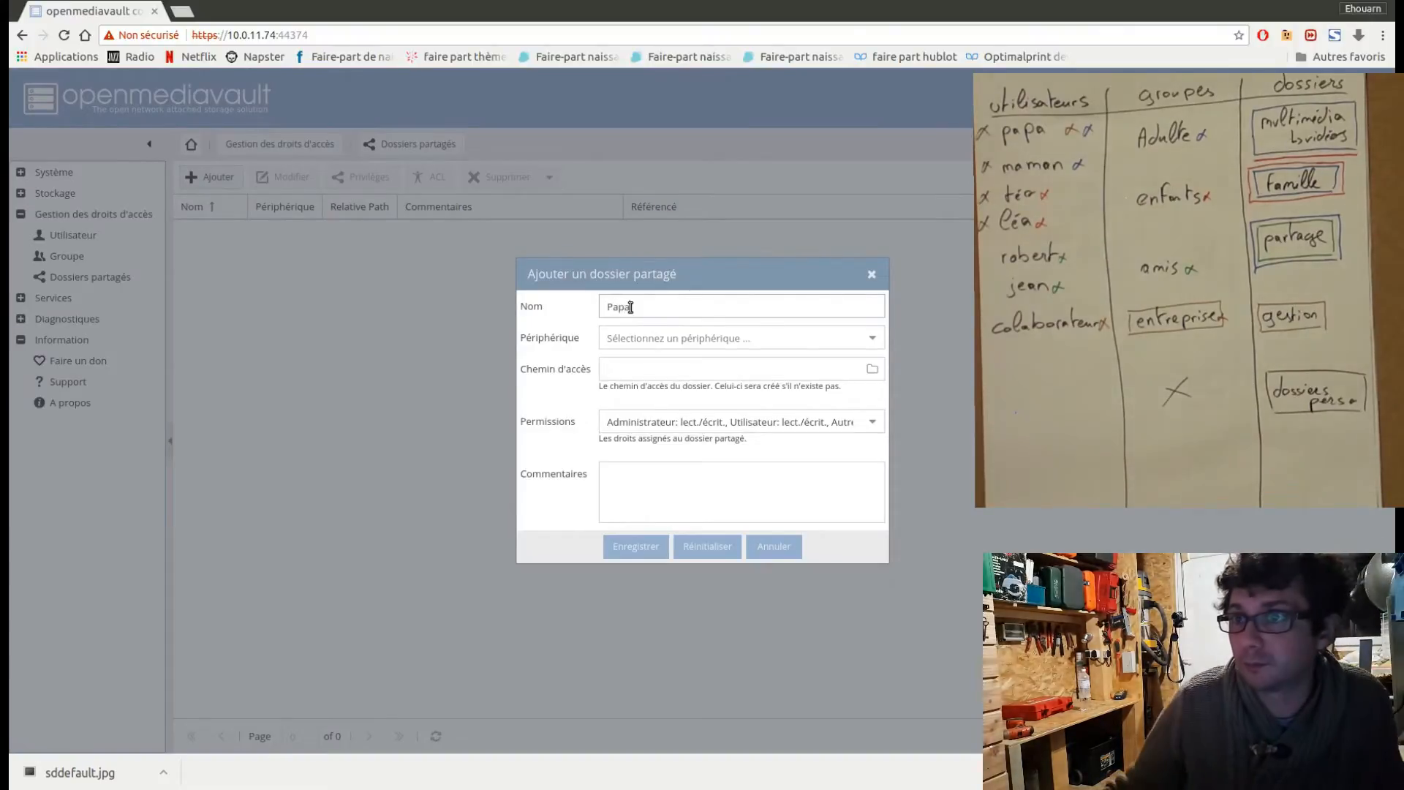
left_click(696, 340)
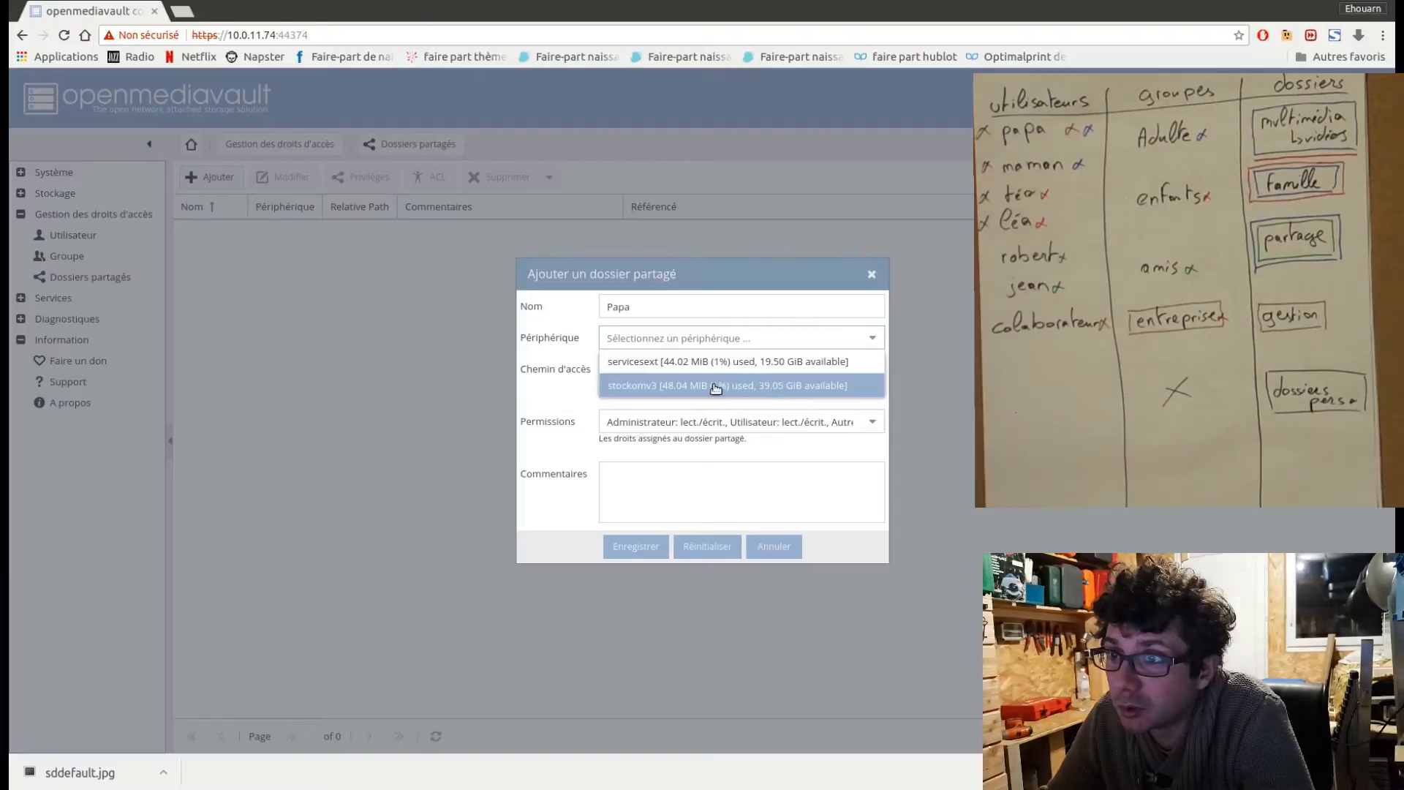
left_click(664, 393)
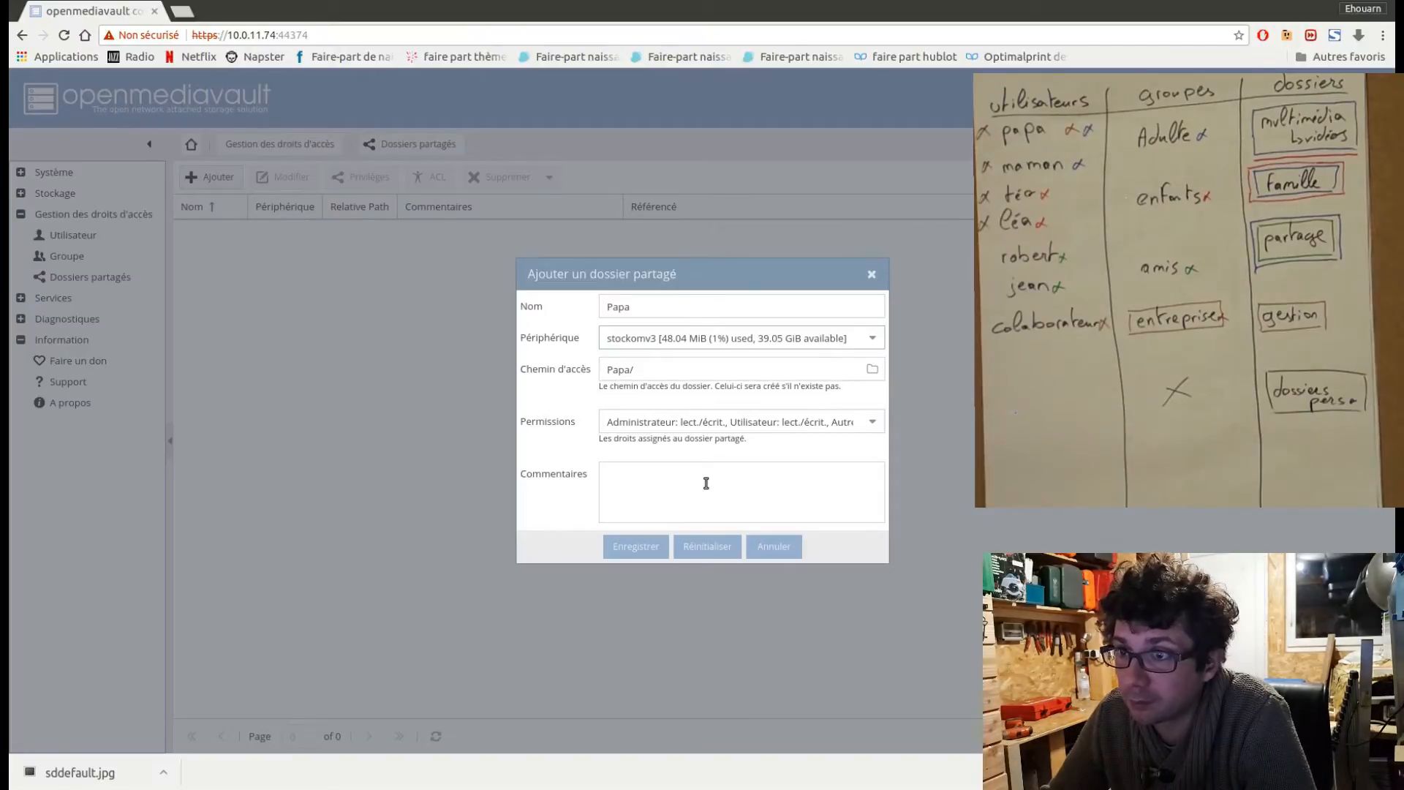
Add the comment "dossier perso" to the Papa shared folder, copy that text for reuse, and save the folder.
left_click(630, 468)
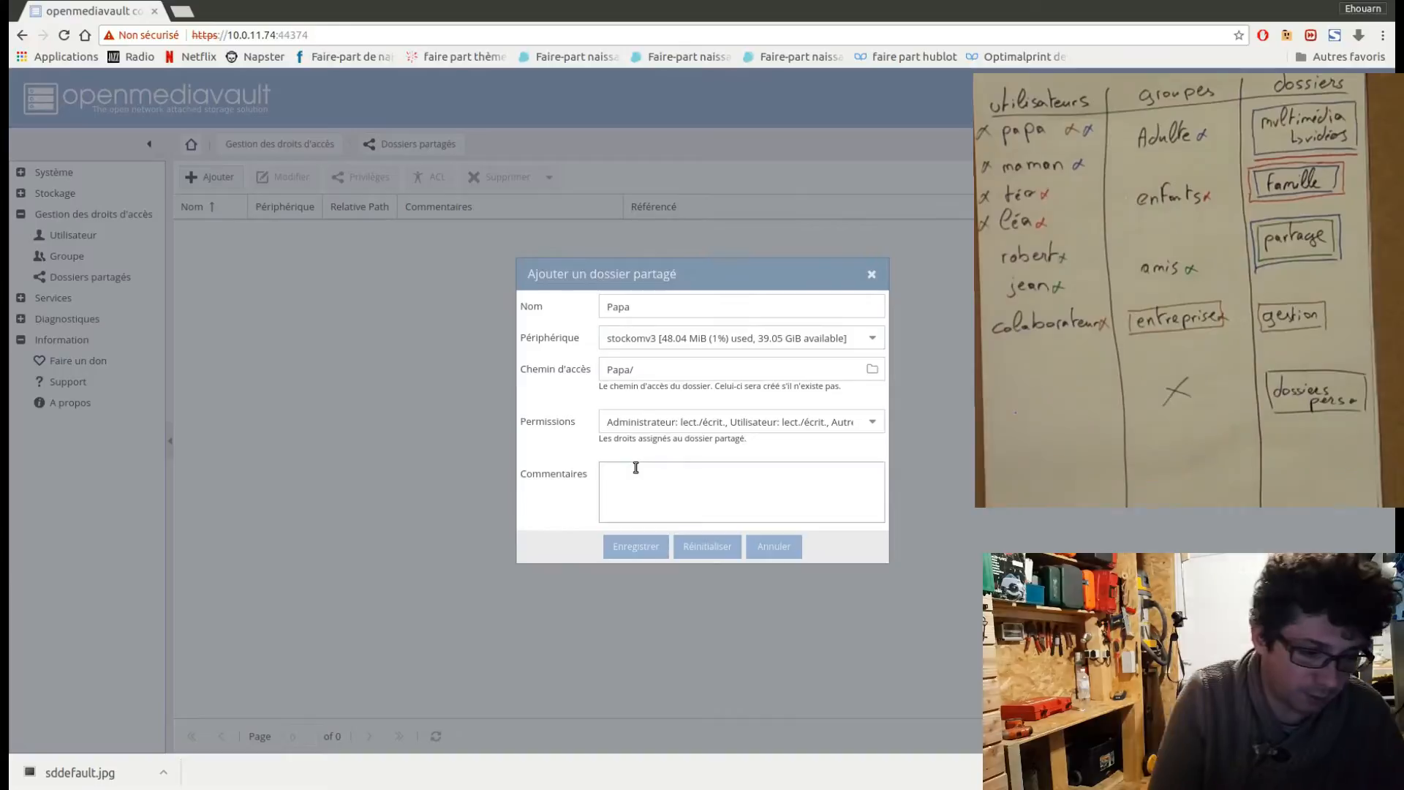
type("dossier perso")
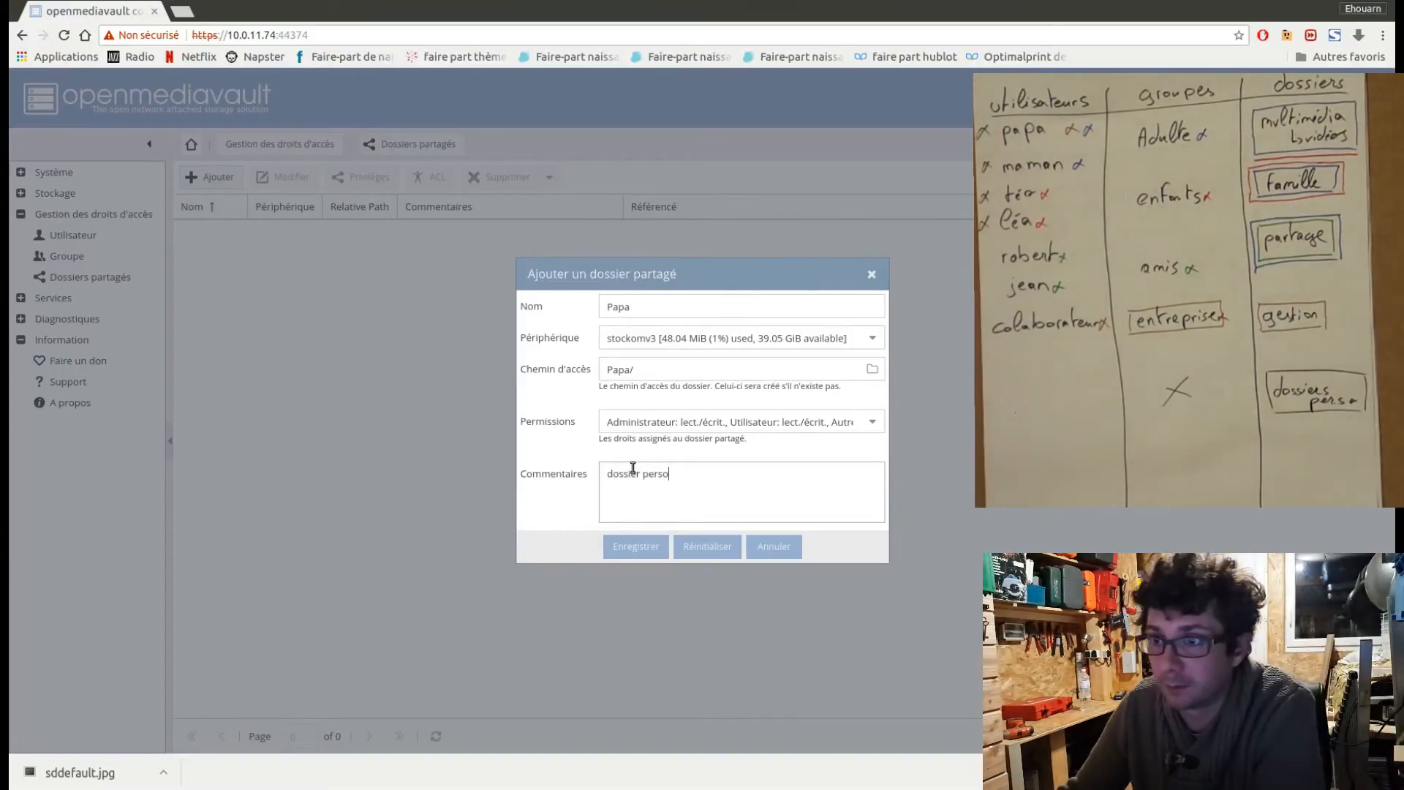
left_click_drag(662, 472, 577, 480)
key("ctrl+c")
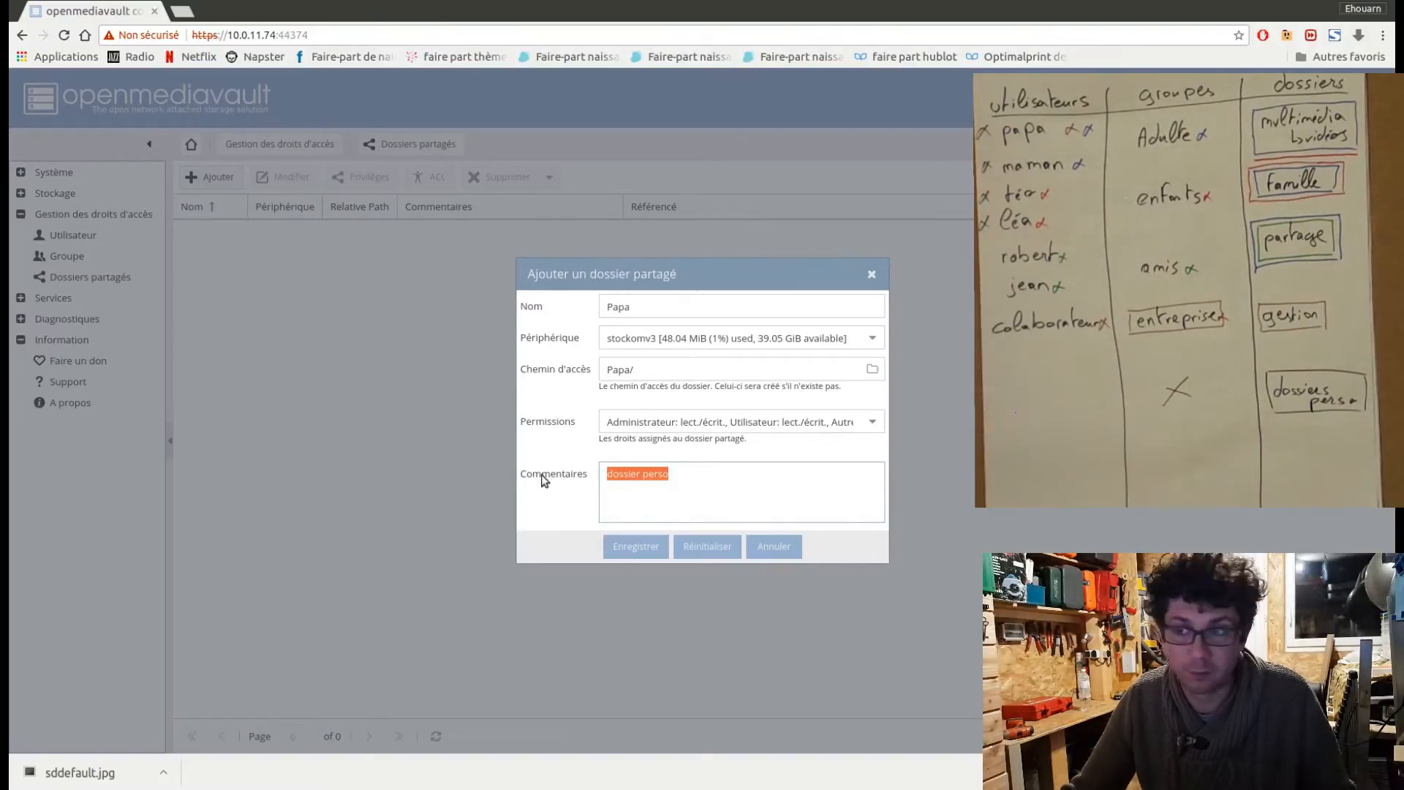
left_click(638, 548)
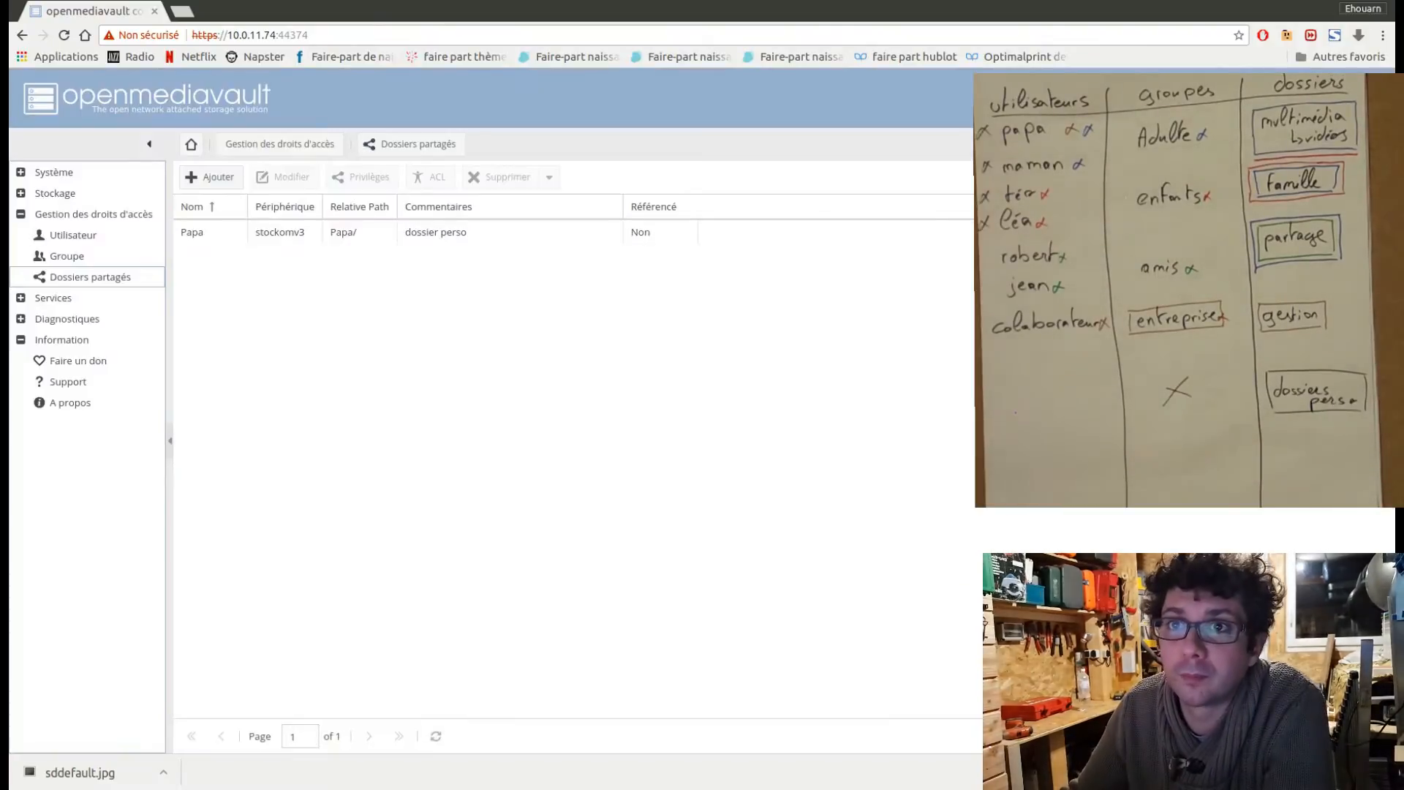
Create the shared folder Maman on the stockomv3 device with the comment "dossier perso" and save it.
left_click(215, 180)
left_click(621, 306)
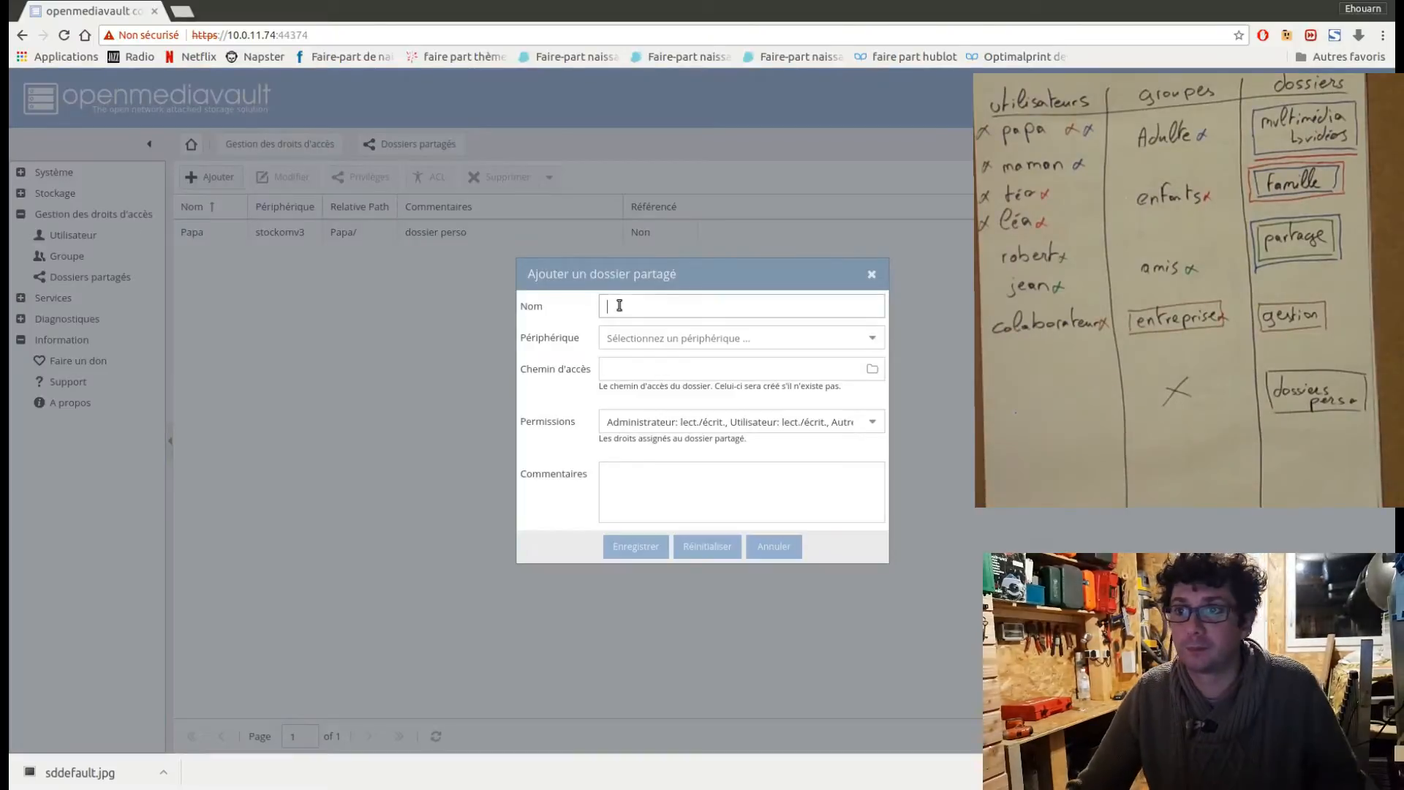
type("Maman")
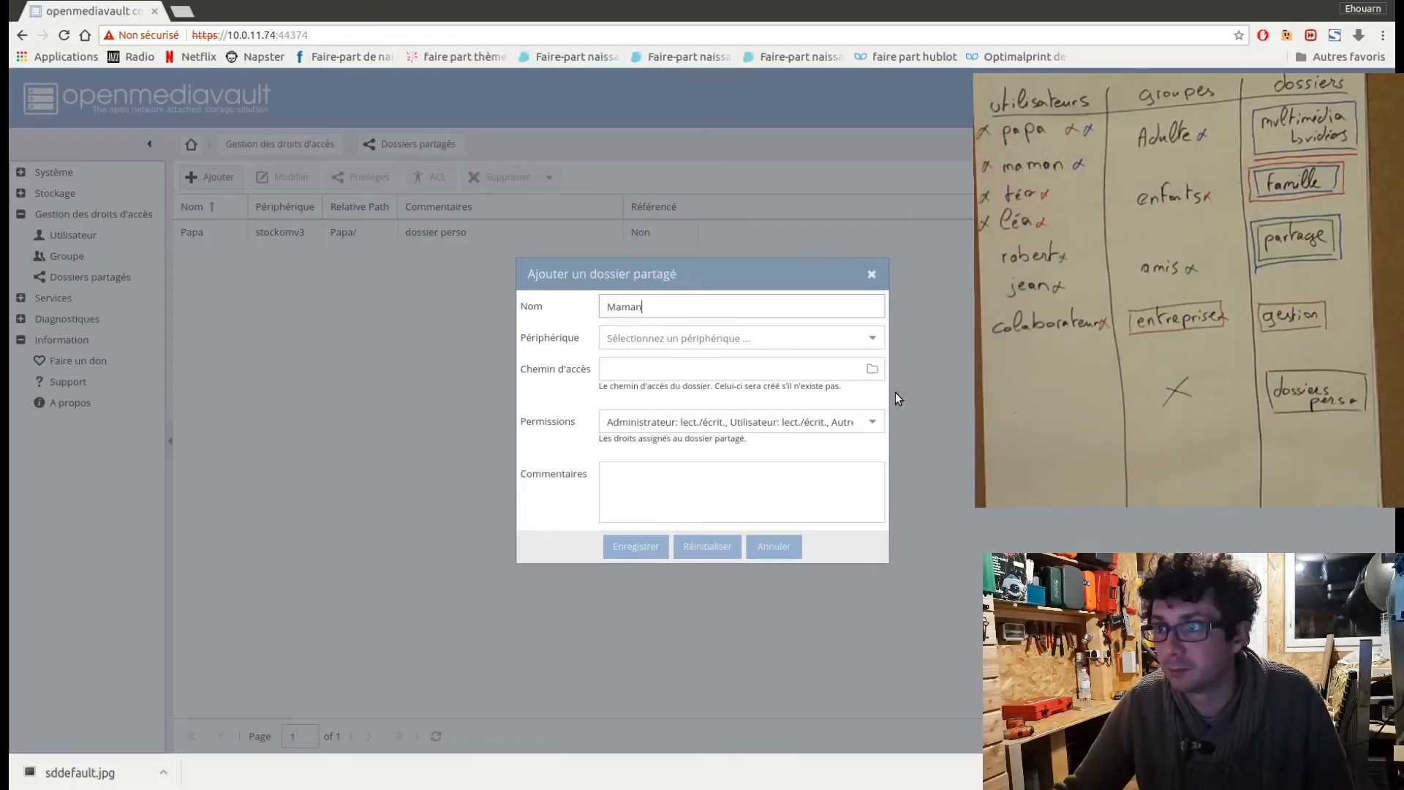
left_click(873, 346)
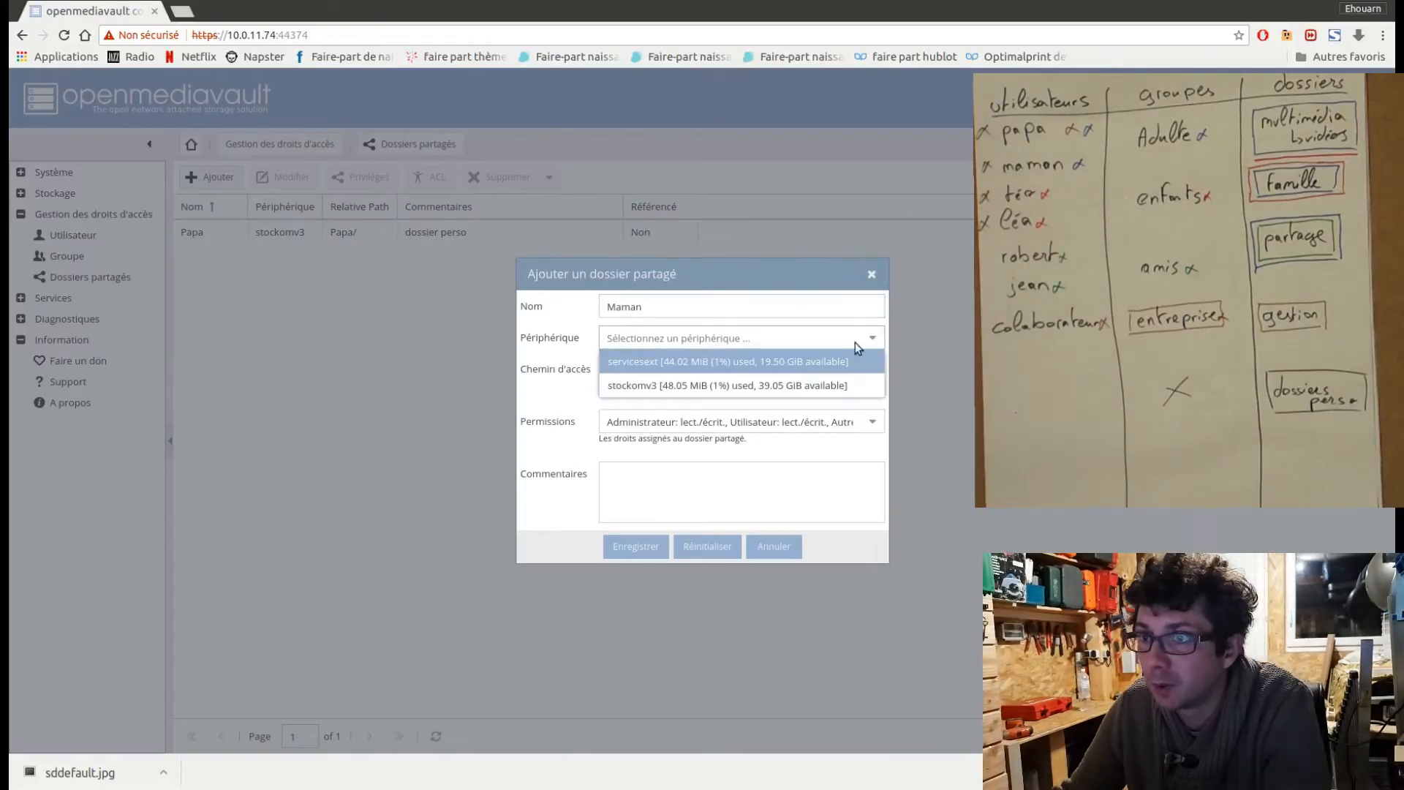
left_click(642, 395)
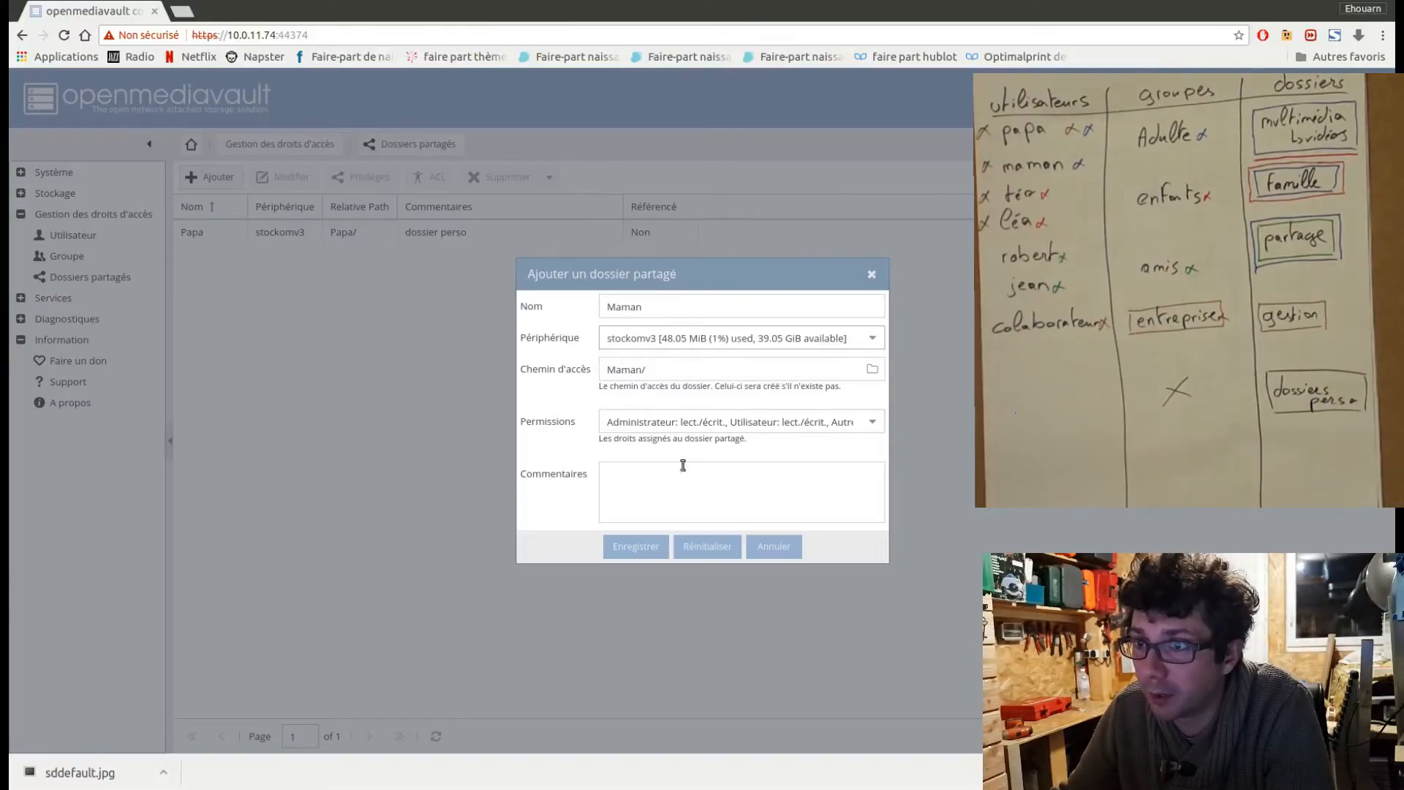
left_click(665, 476)
right_click(657, 477)
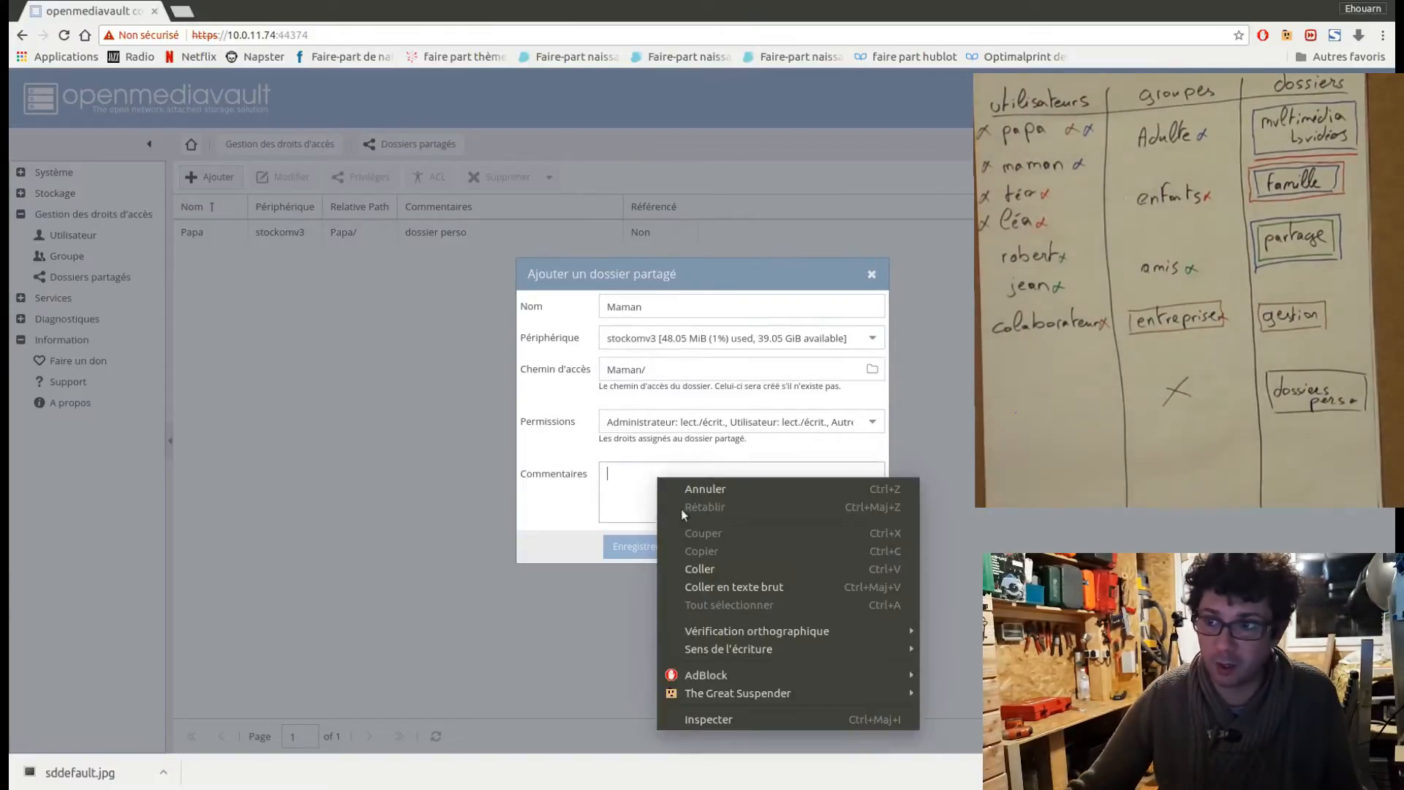
left_click(714, 565)
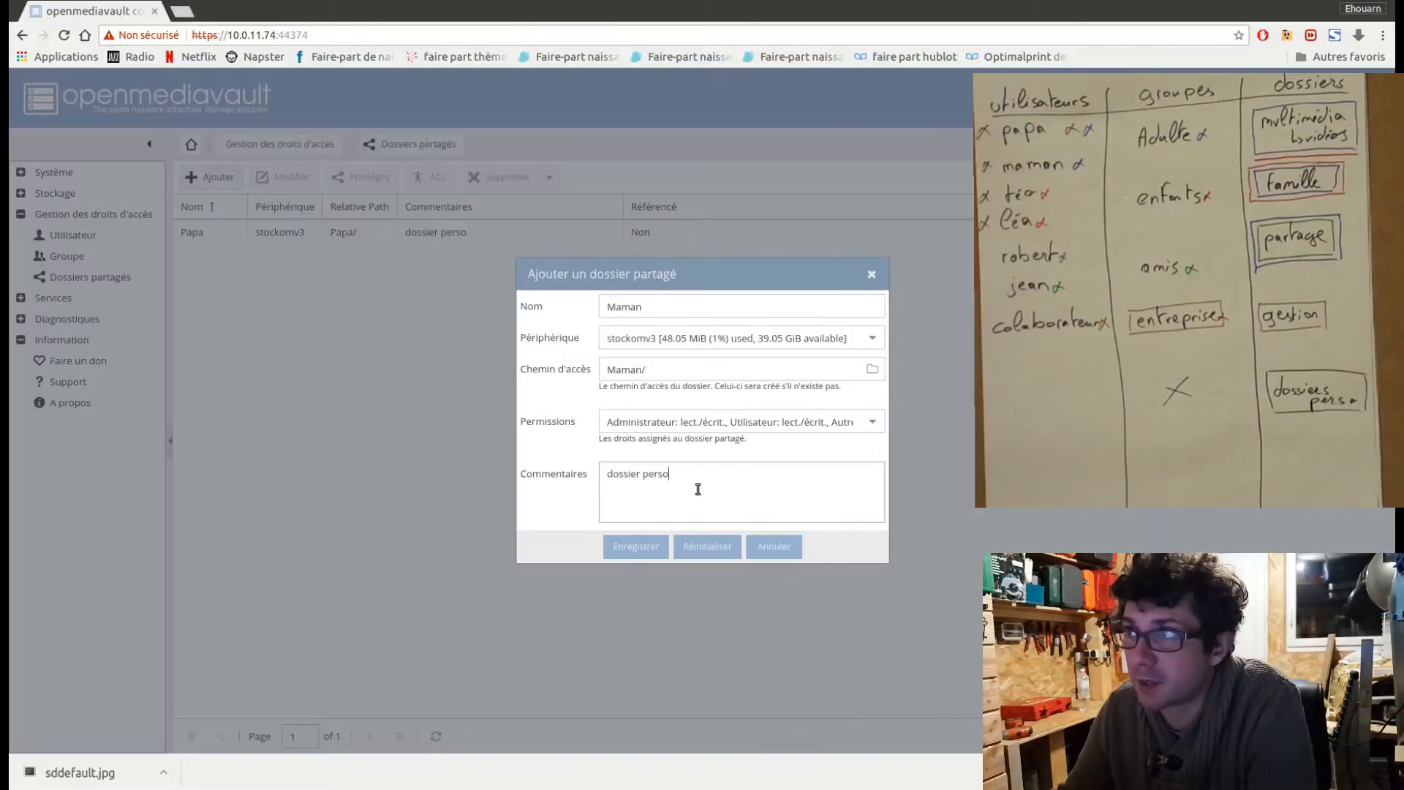
left_click(641, 554)
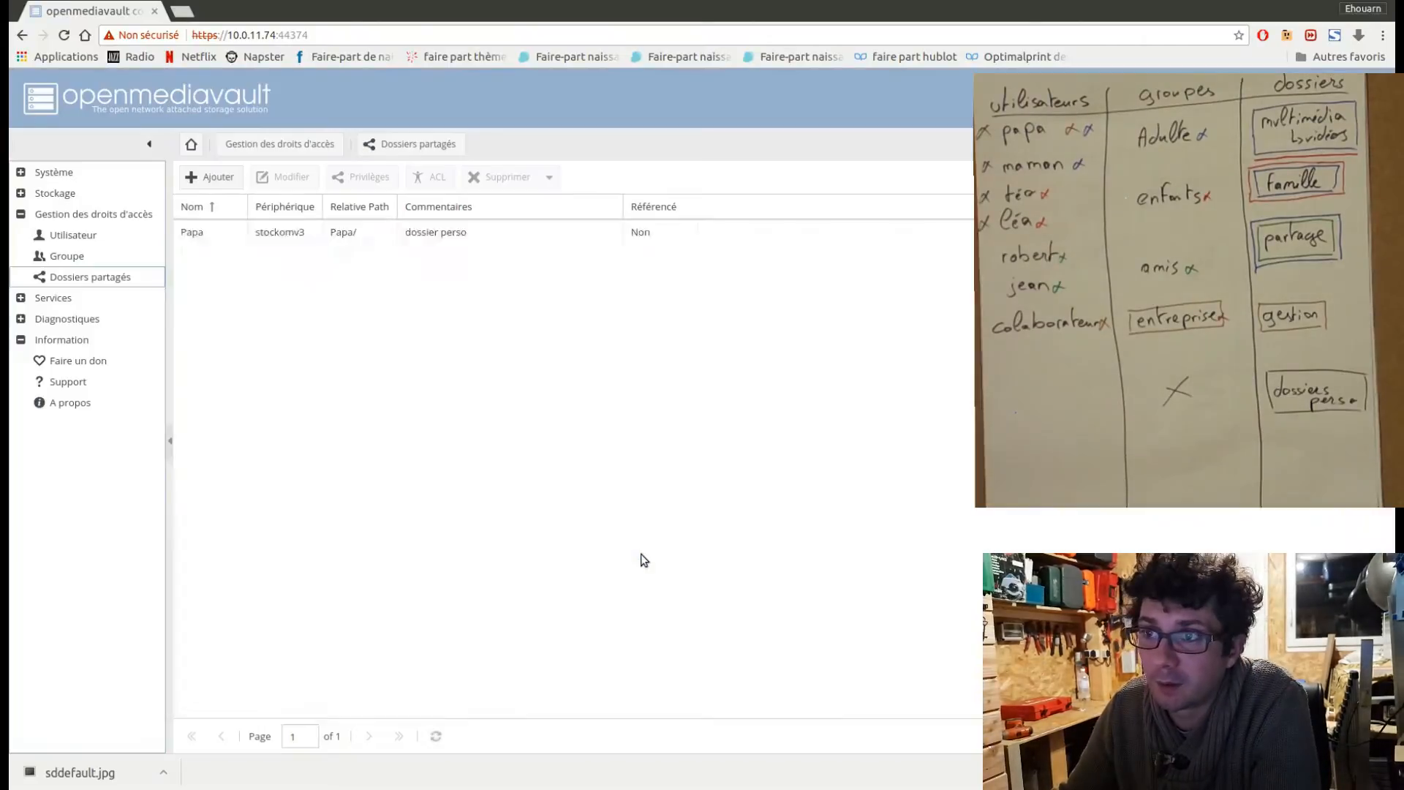
Create a shared folder on stockomv3 named with the first child's first name, comment it "dossier perso", and save it.
left_click(215, 178)
left_click(648, 307)
type("T")
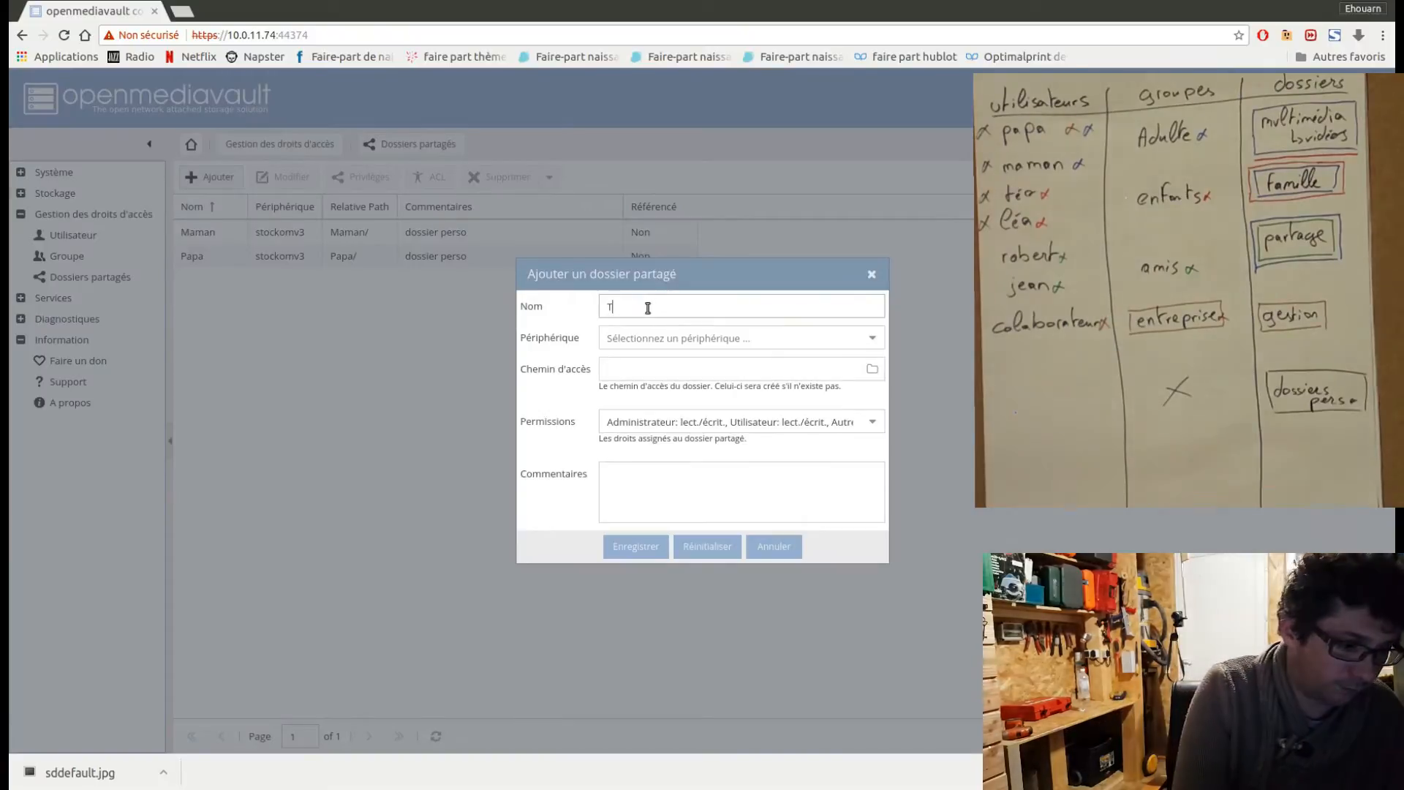
type("eo")
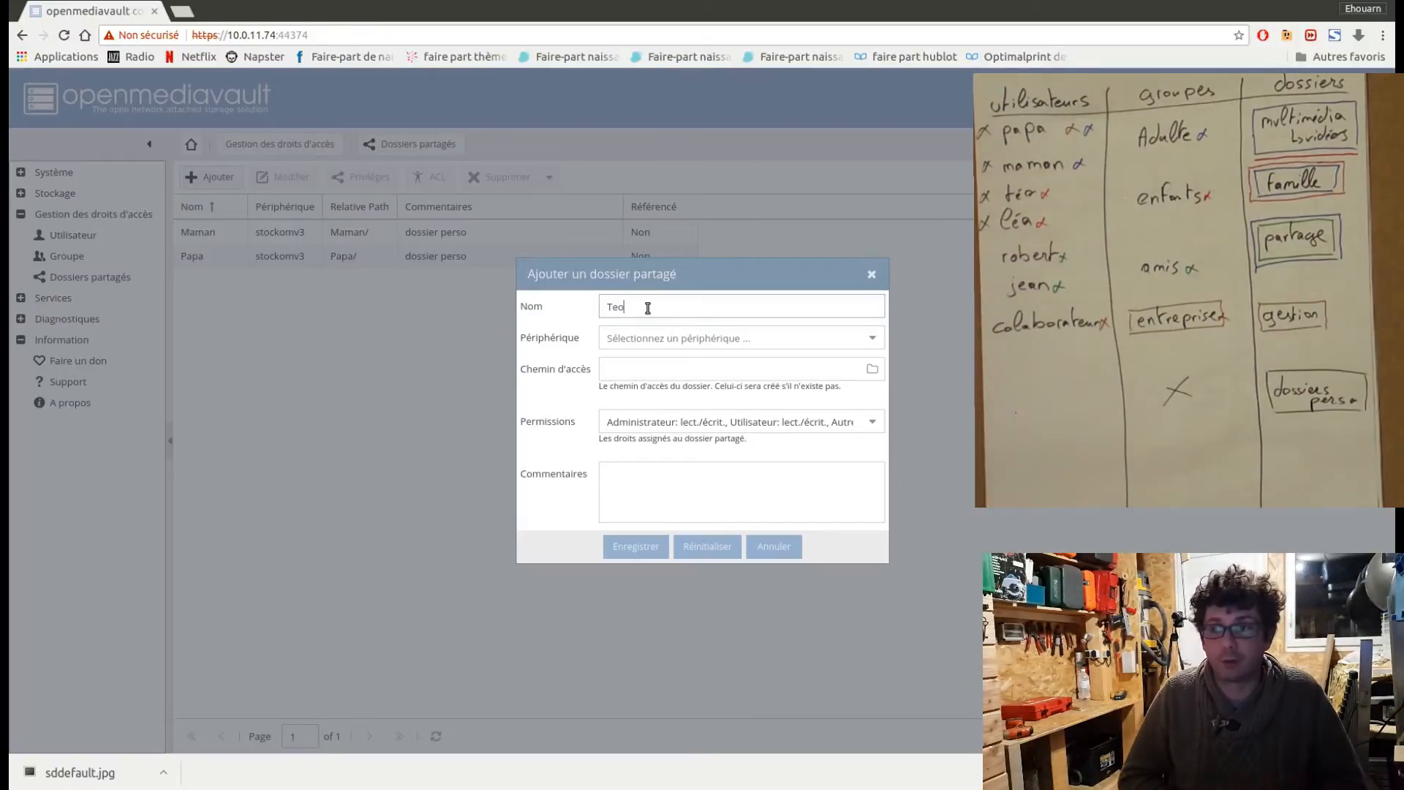
left_click(625, 373)
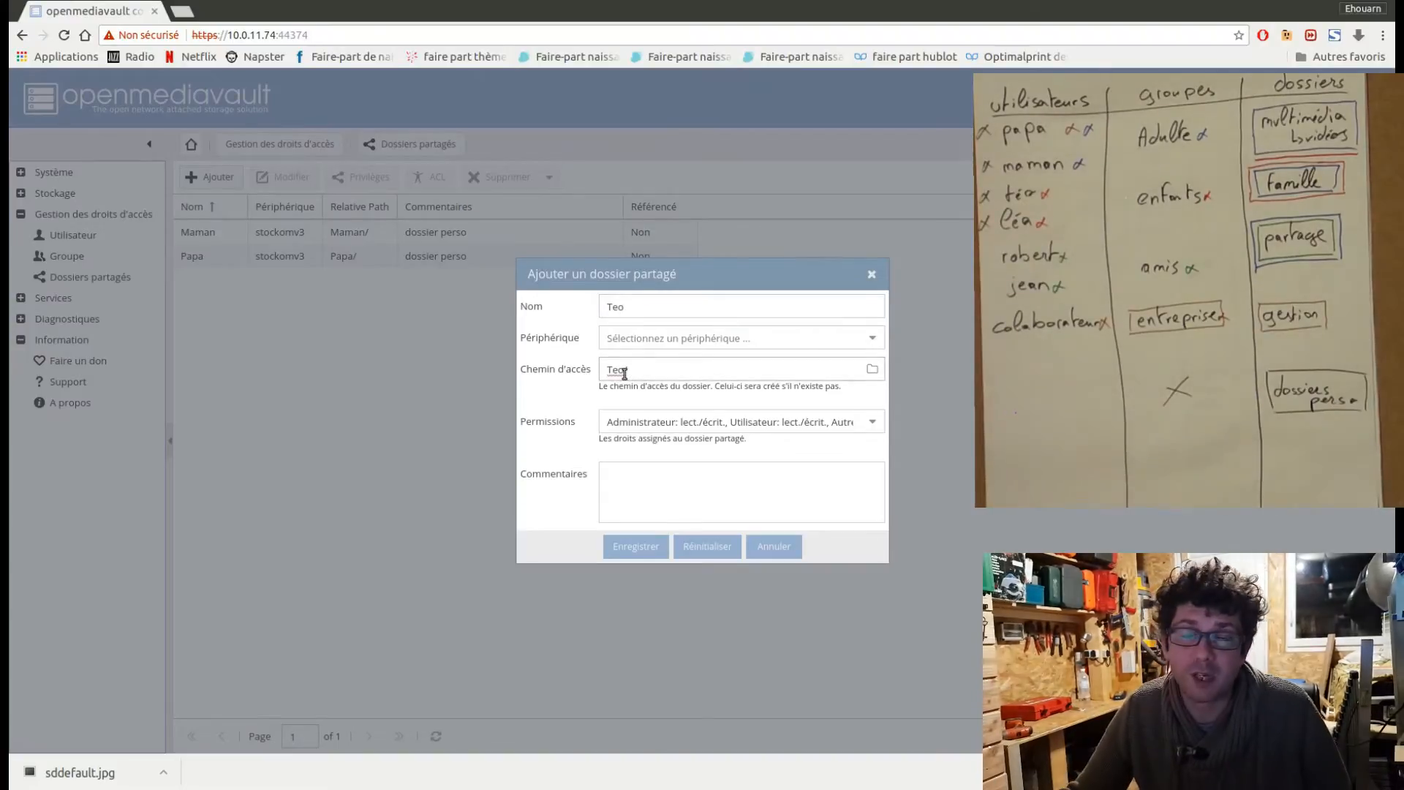
left_click(872, 338)
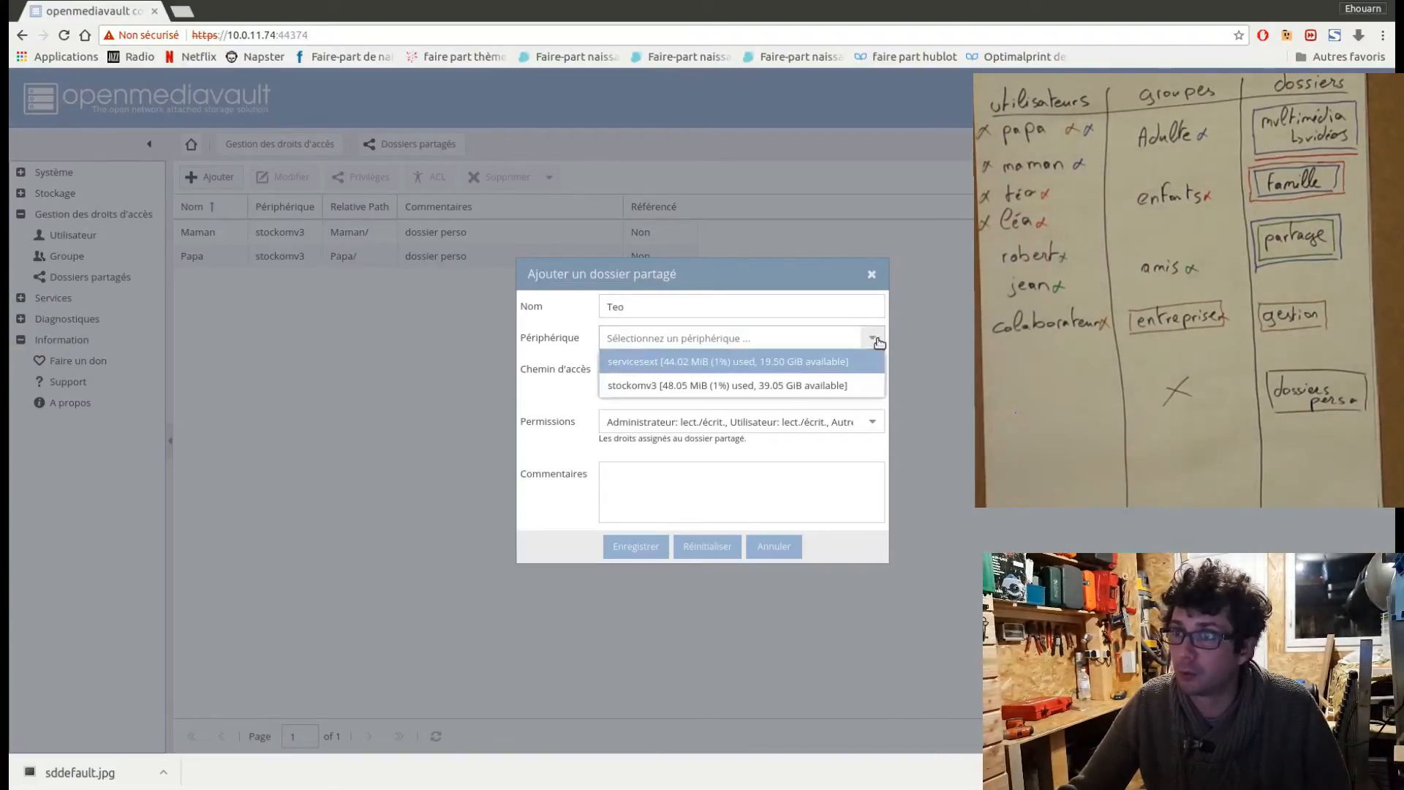
left_click(796, 388)
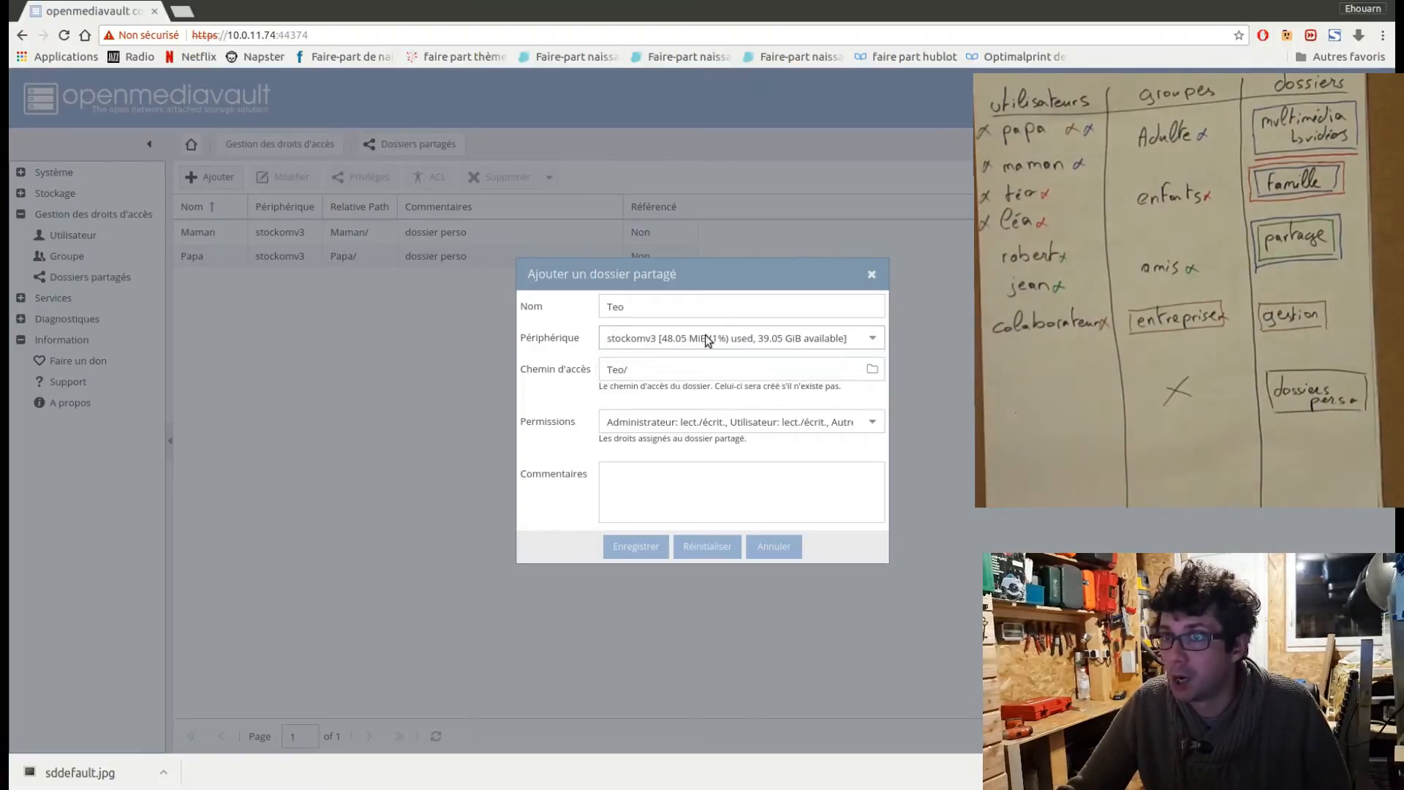
left_click(672, 477)
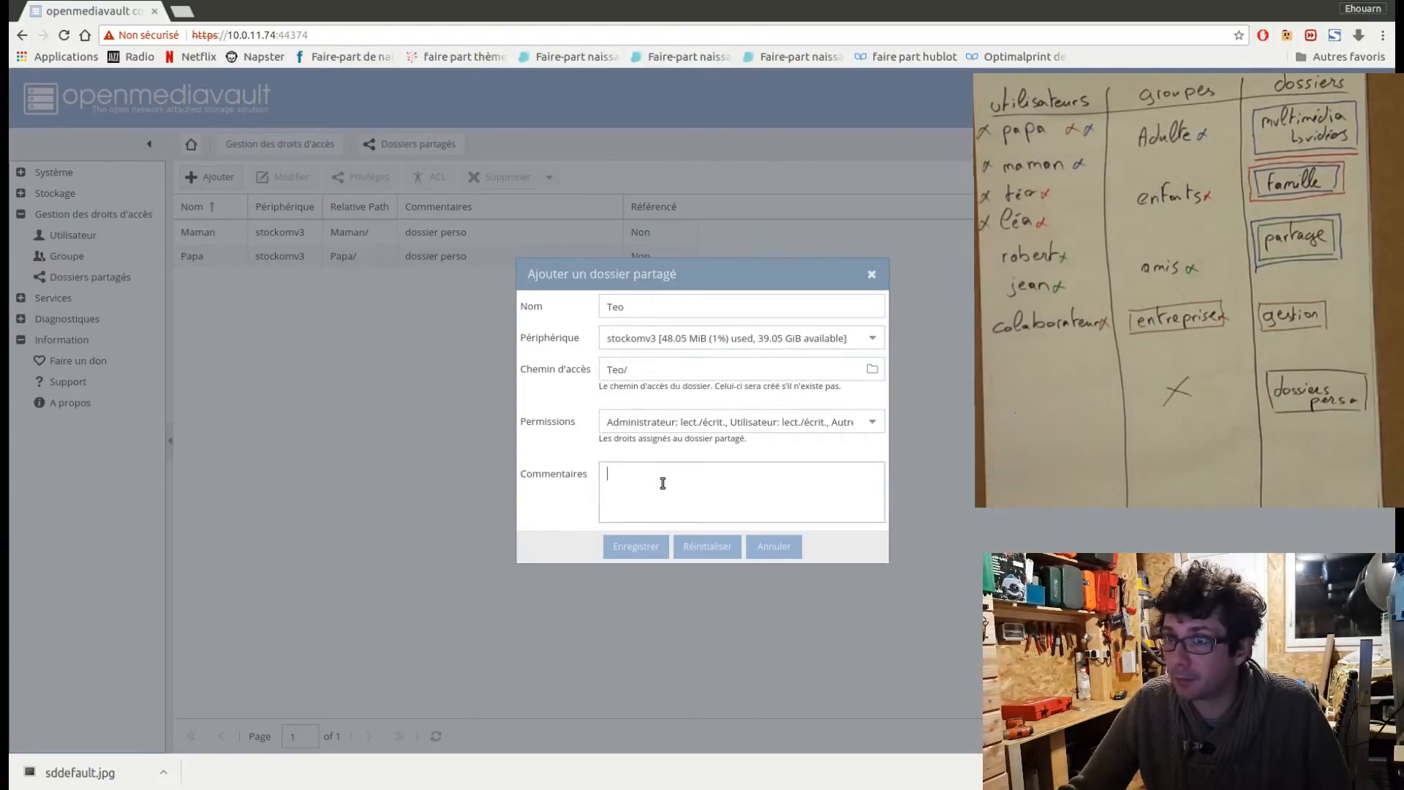
key("ctrl+v")
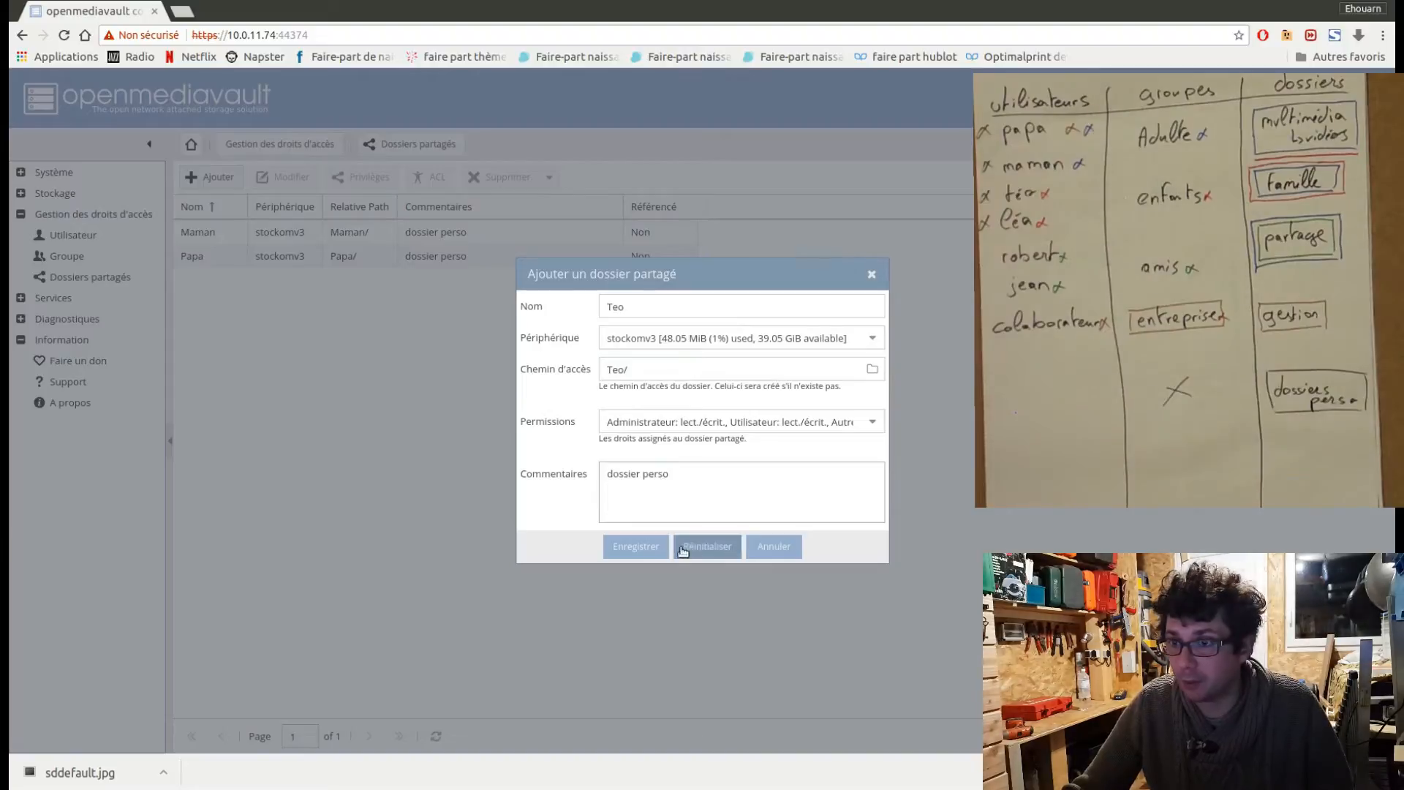
left_click(639, 549)
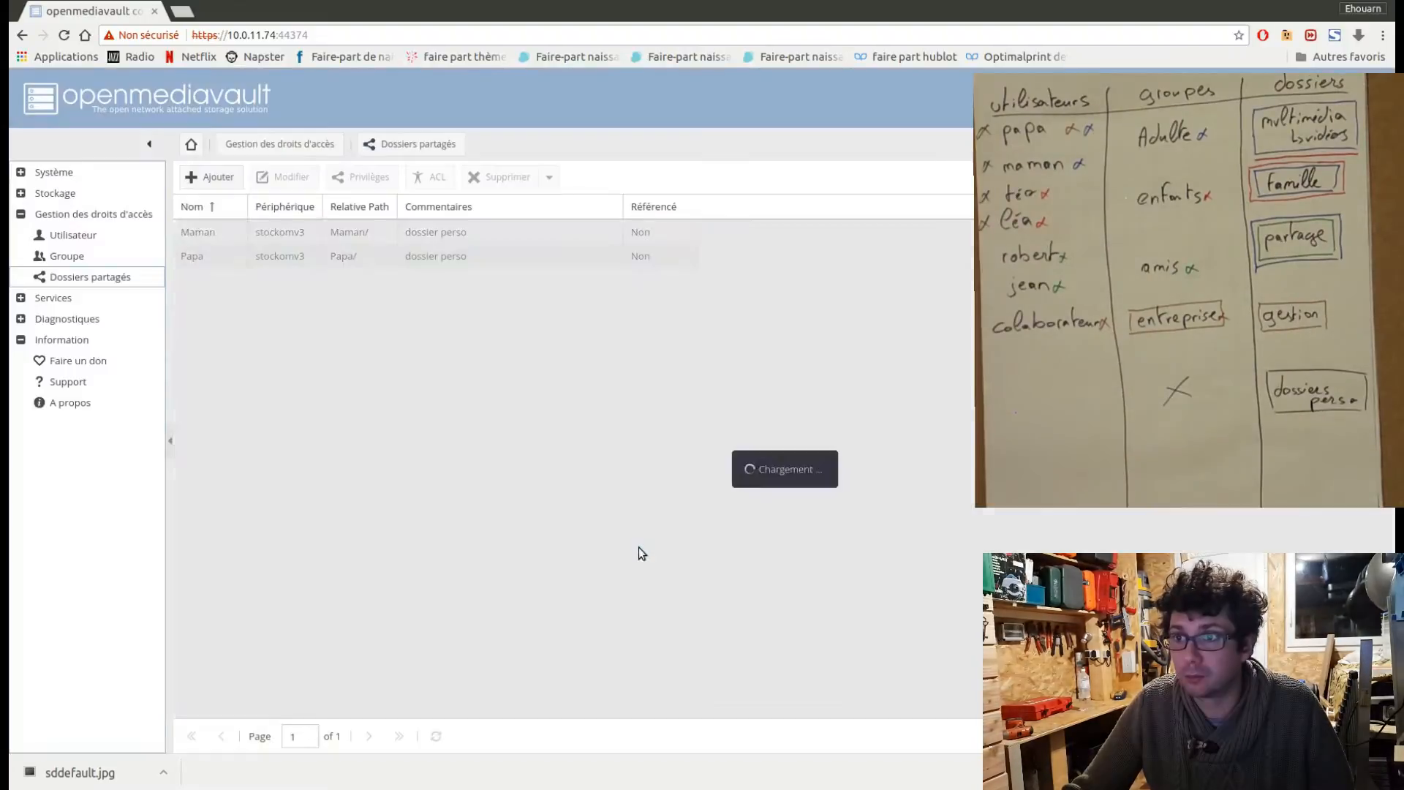
Create the second child's personal shared folder on stockomv3, named with the child's first name and commented "dossier perso", and save it.
left_click(212, 179)
left_click(615, 308)
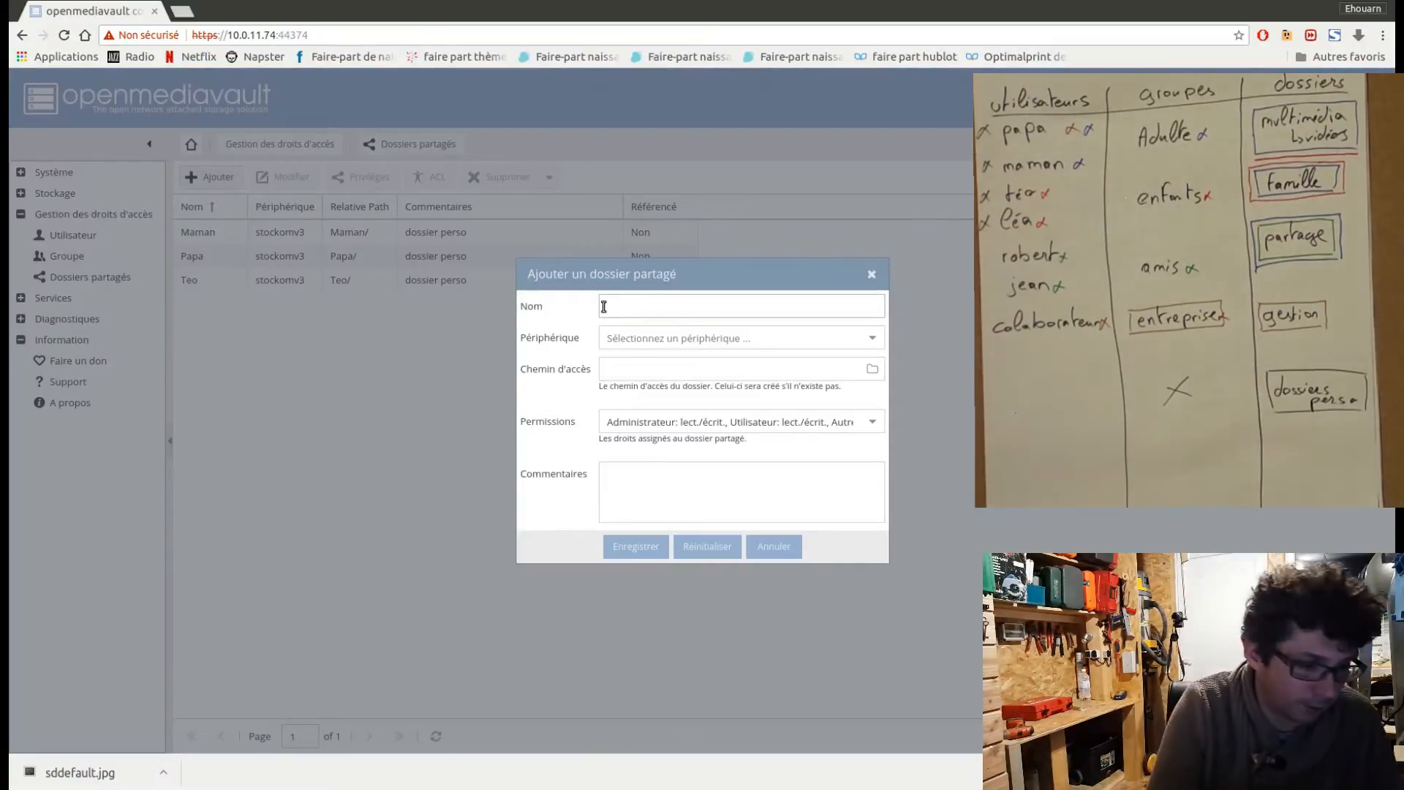
type("Lélea")
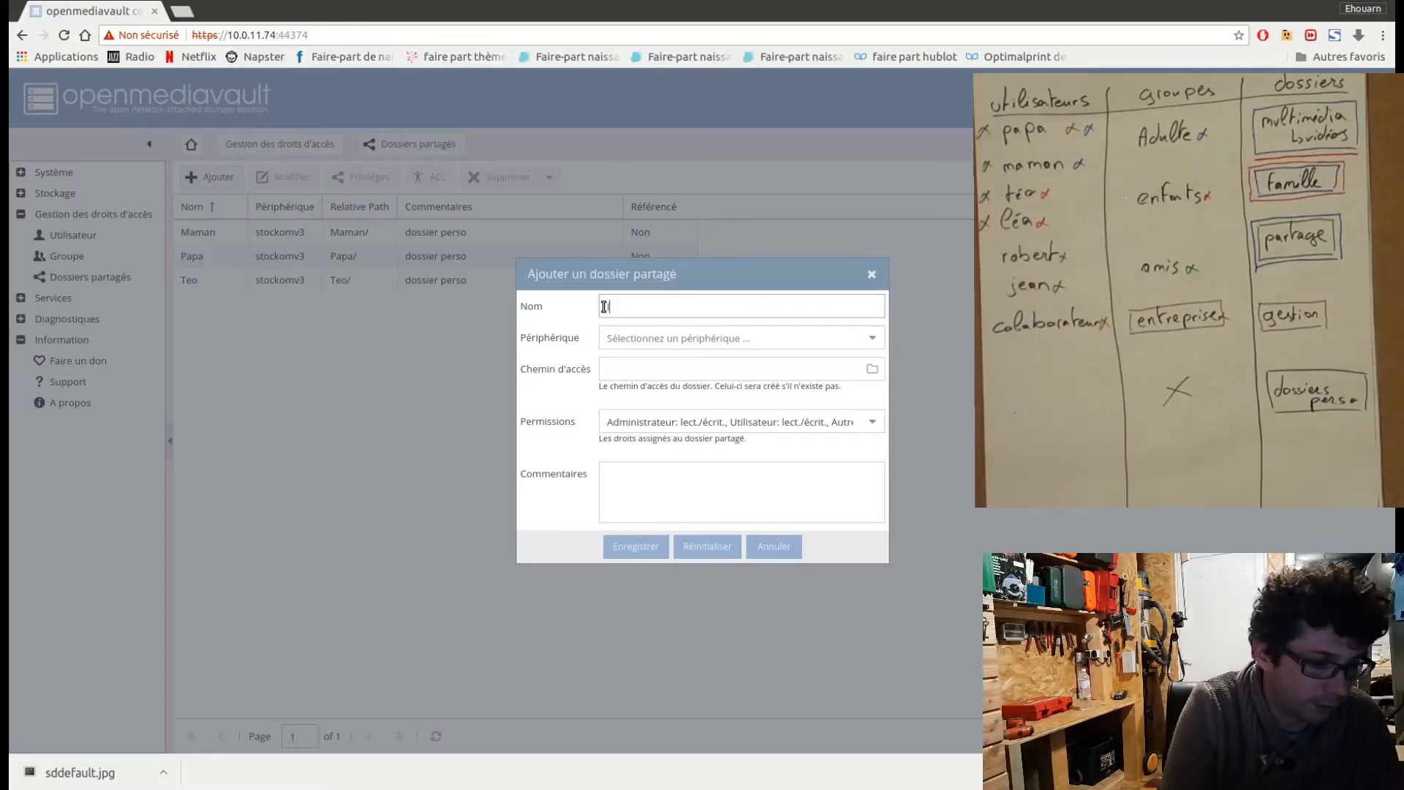
left_click(716, 338)
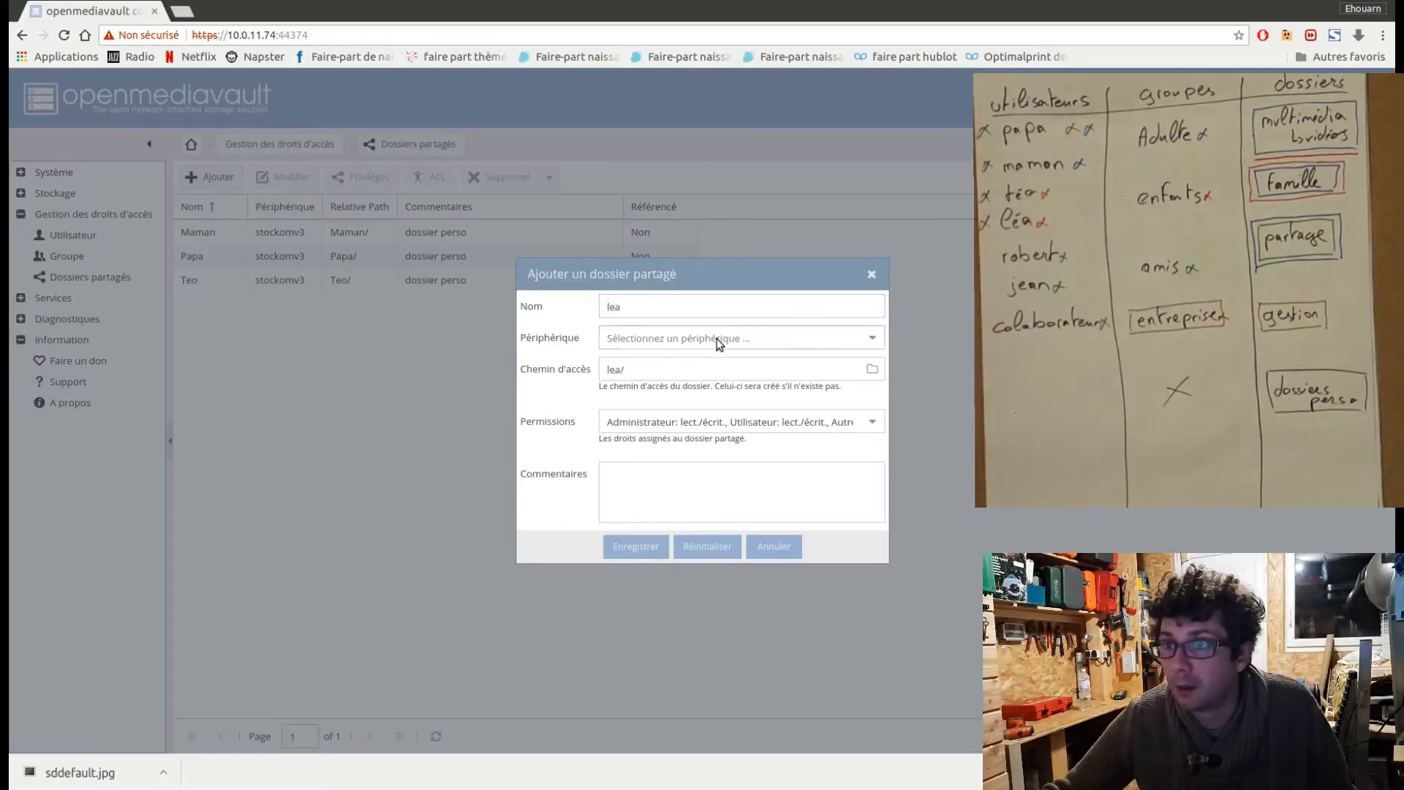
left_click(710, 389)
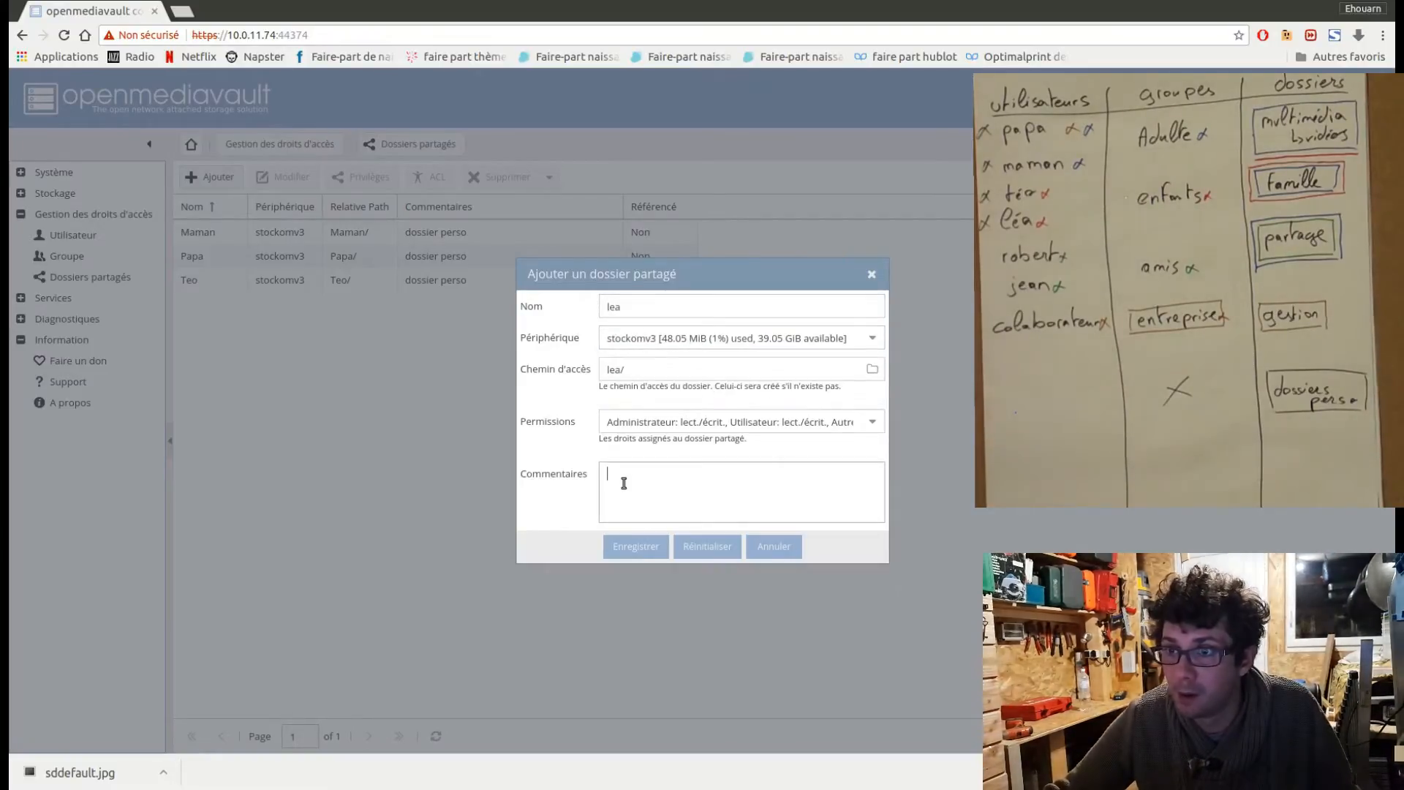
left_click(624, 483)
type("dossier perso")
left_click(635, 547)
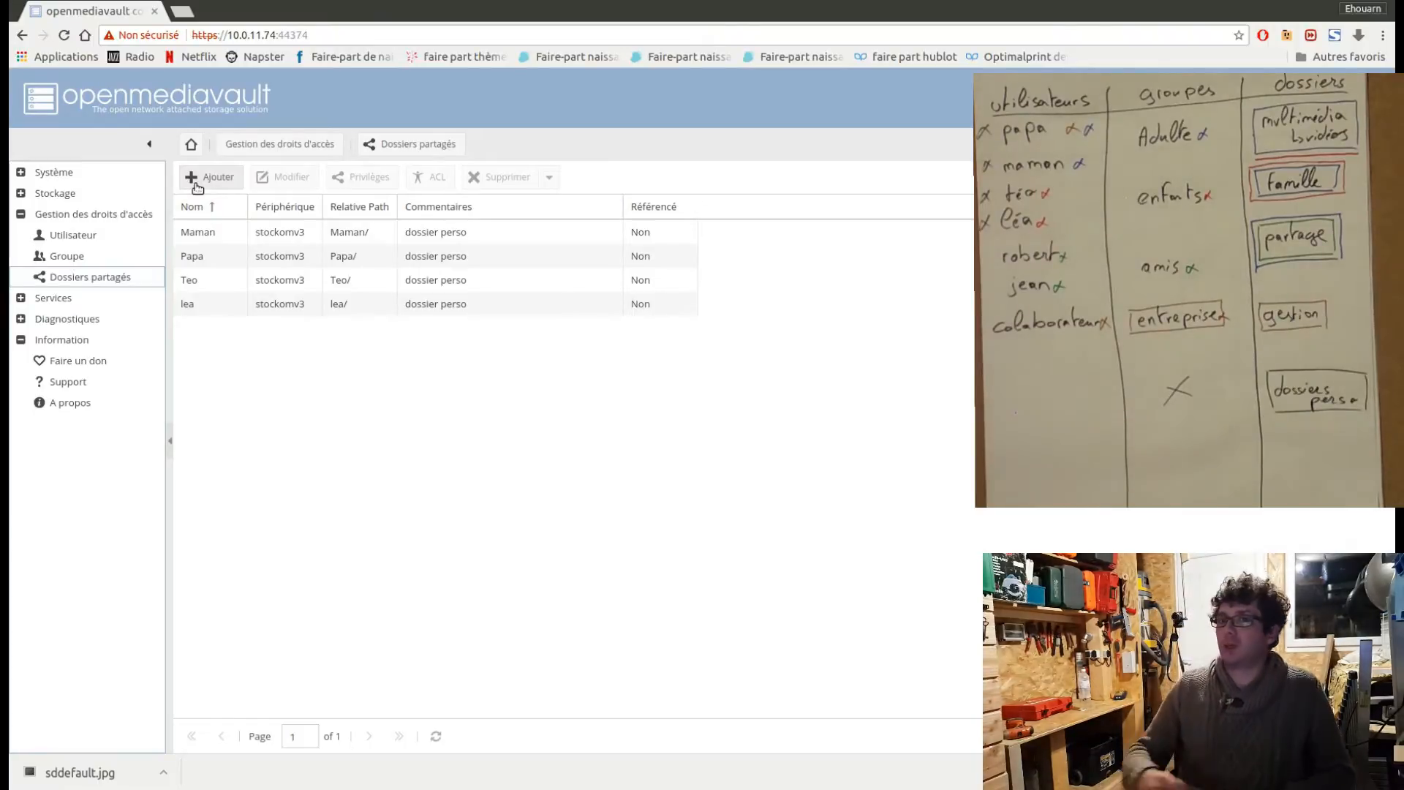
Start a new shared folder named Multimedia and place it on the stockomv3 device.
left_click(228, 183)
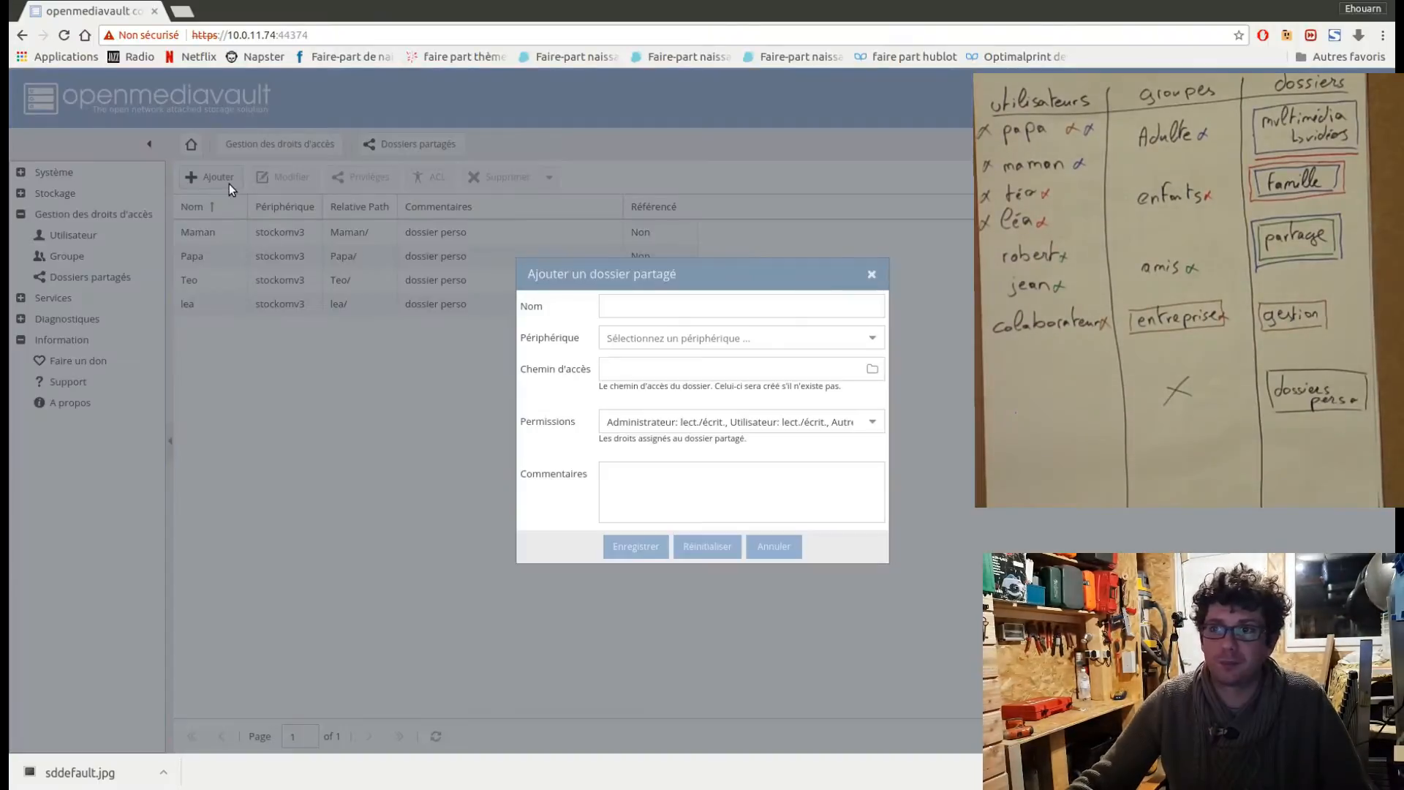
left_click(607, 305)
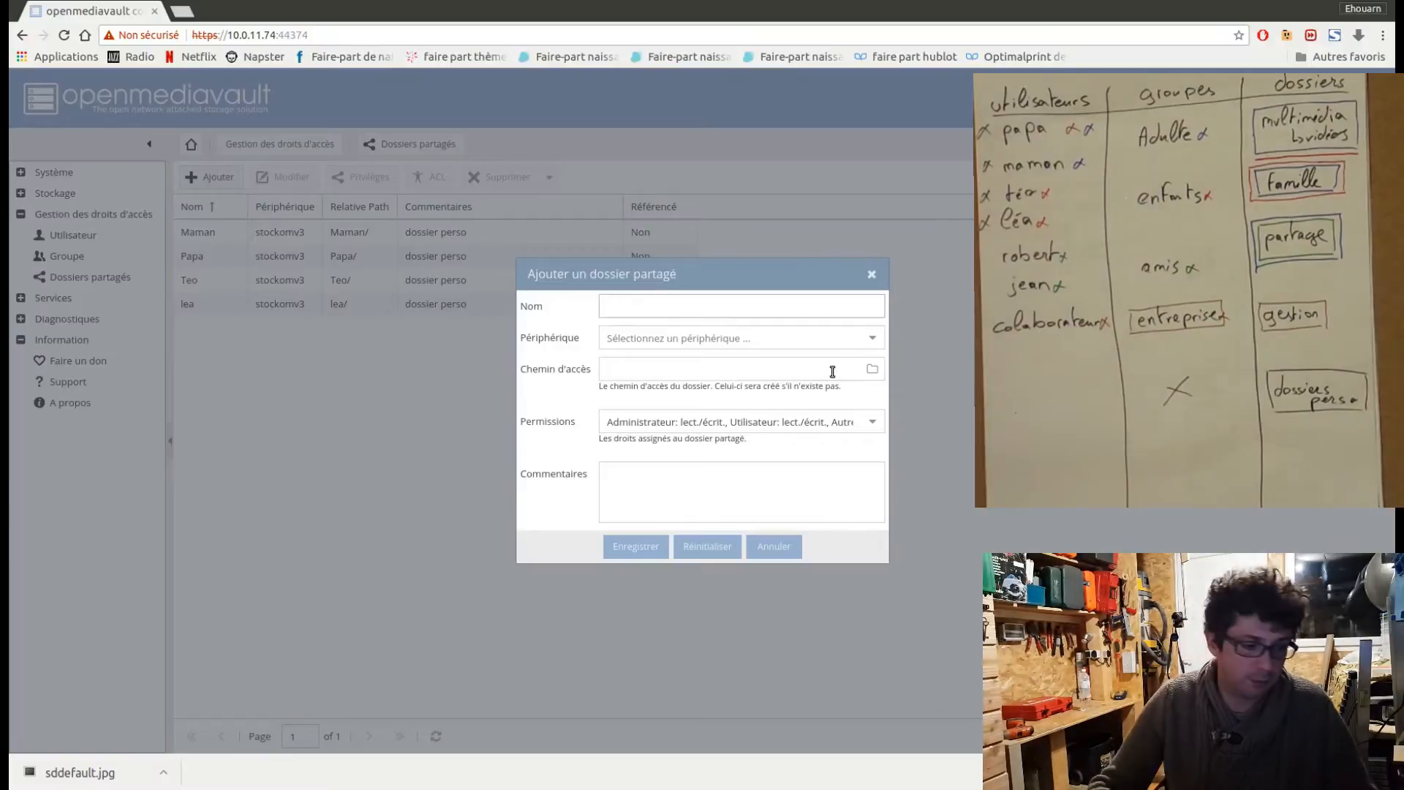
type("Multi")
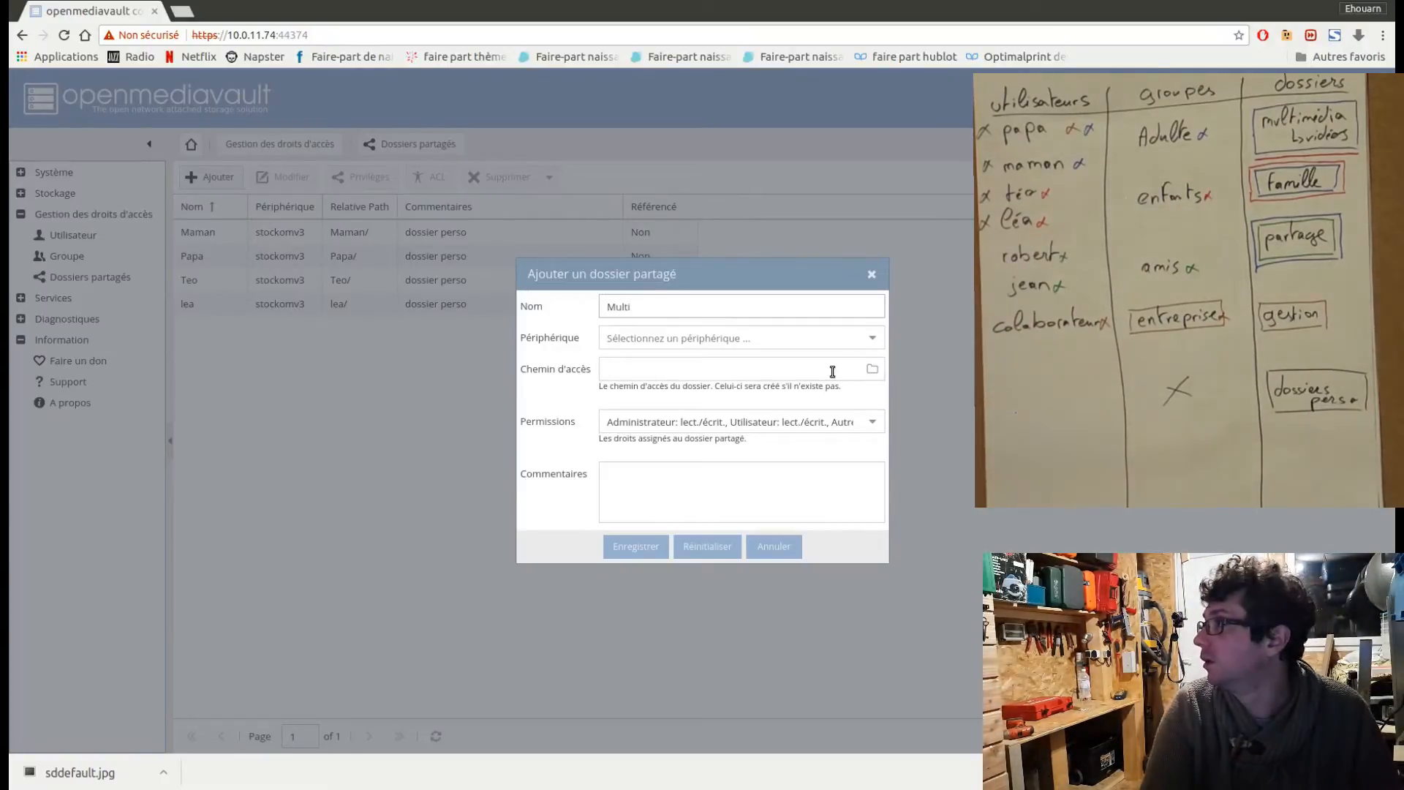
type("media")
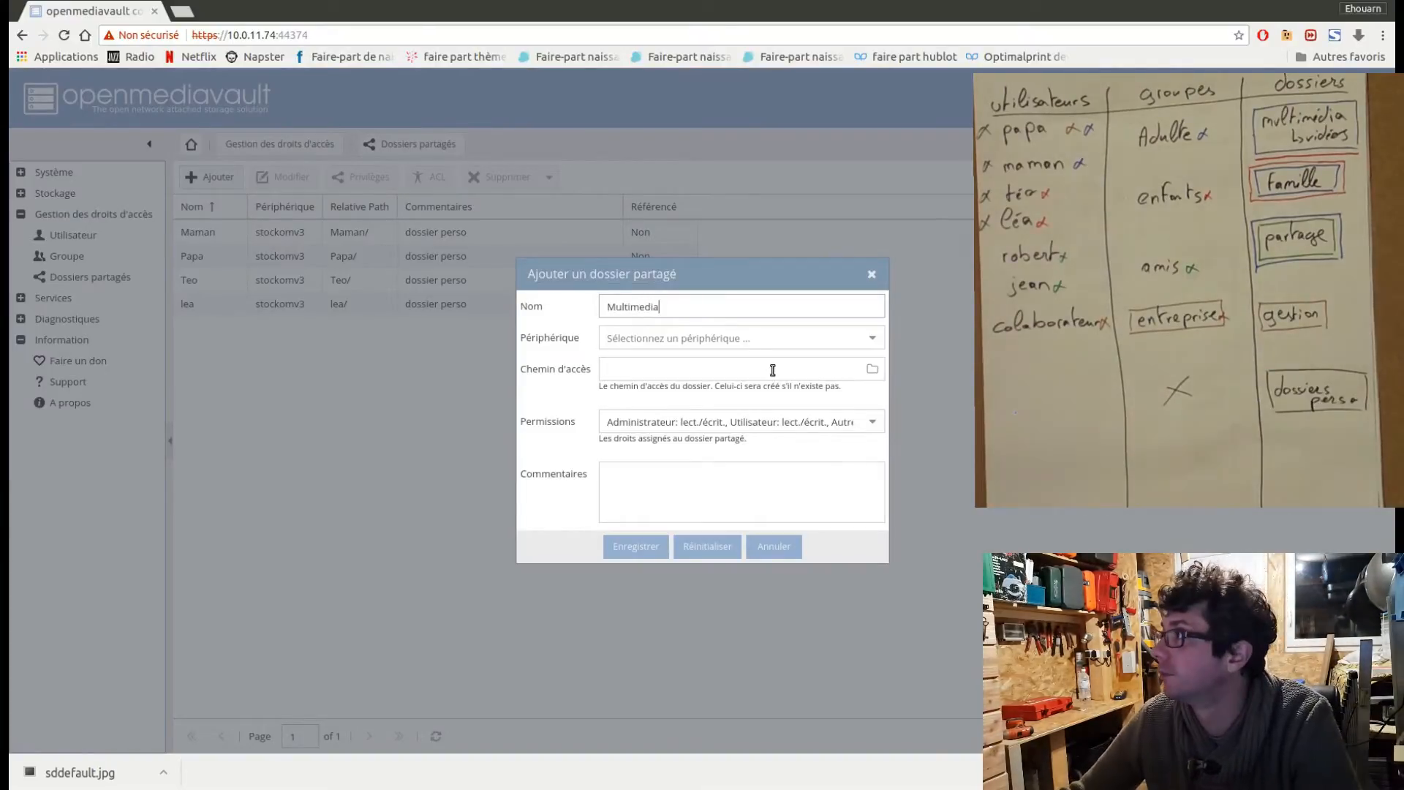
left_click(690, 342)
left_click(715, 381)
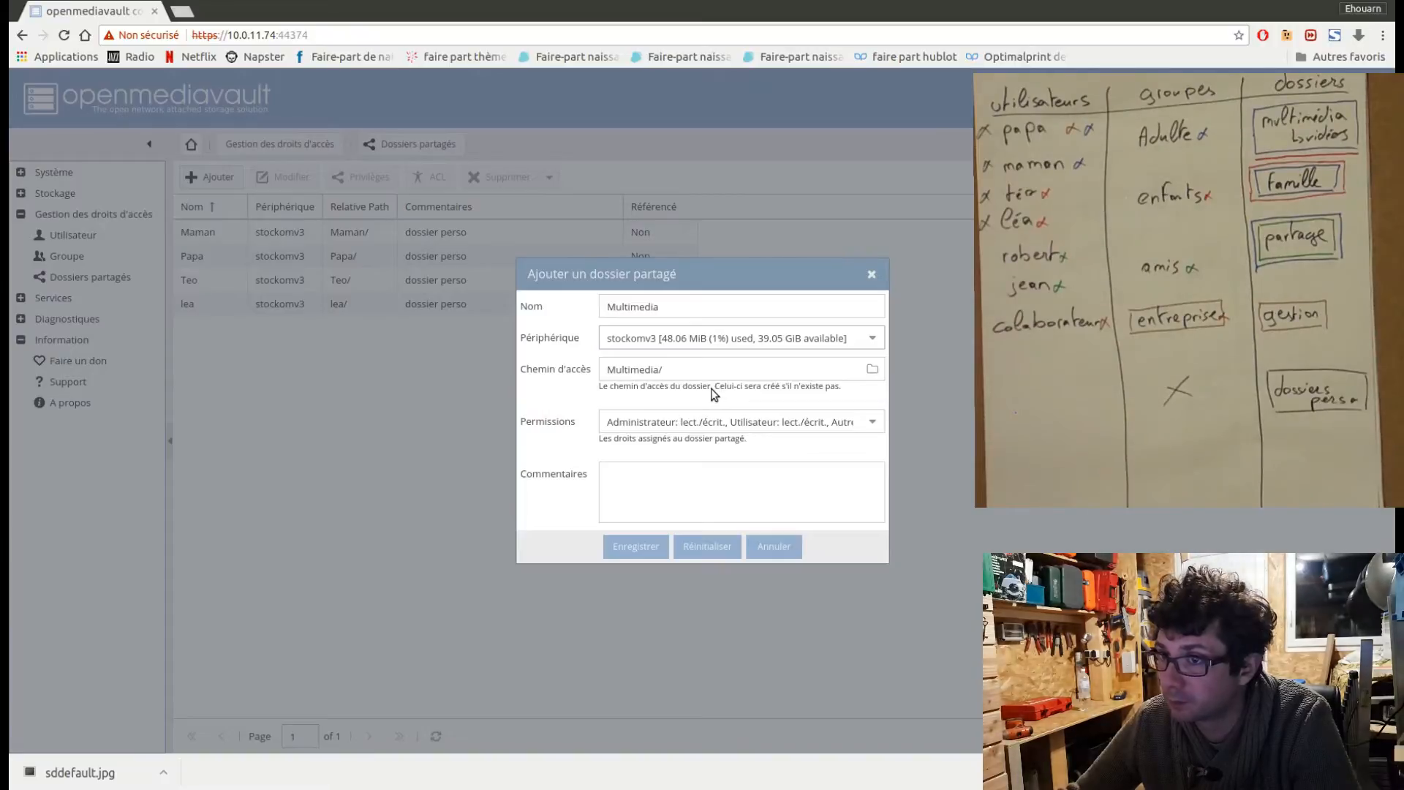
Comment the Multimedia folder "Photo Musiques Vidéos dossiers DLNA" and save it.
left_click(642, 486)
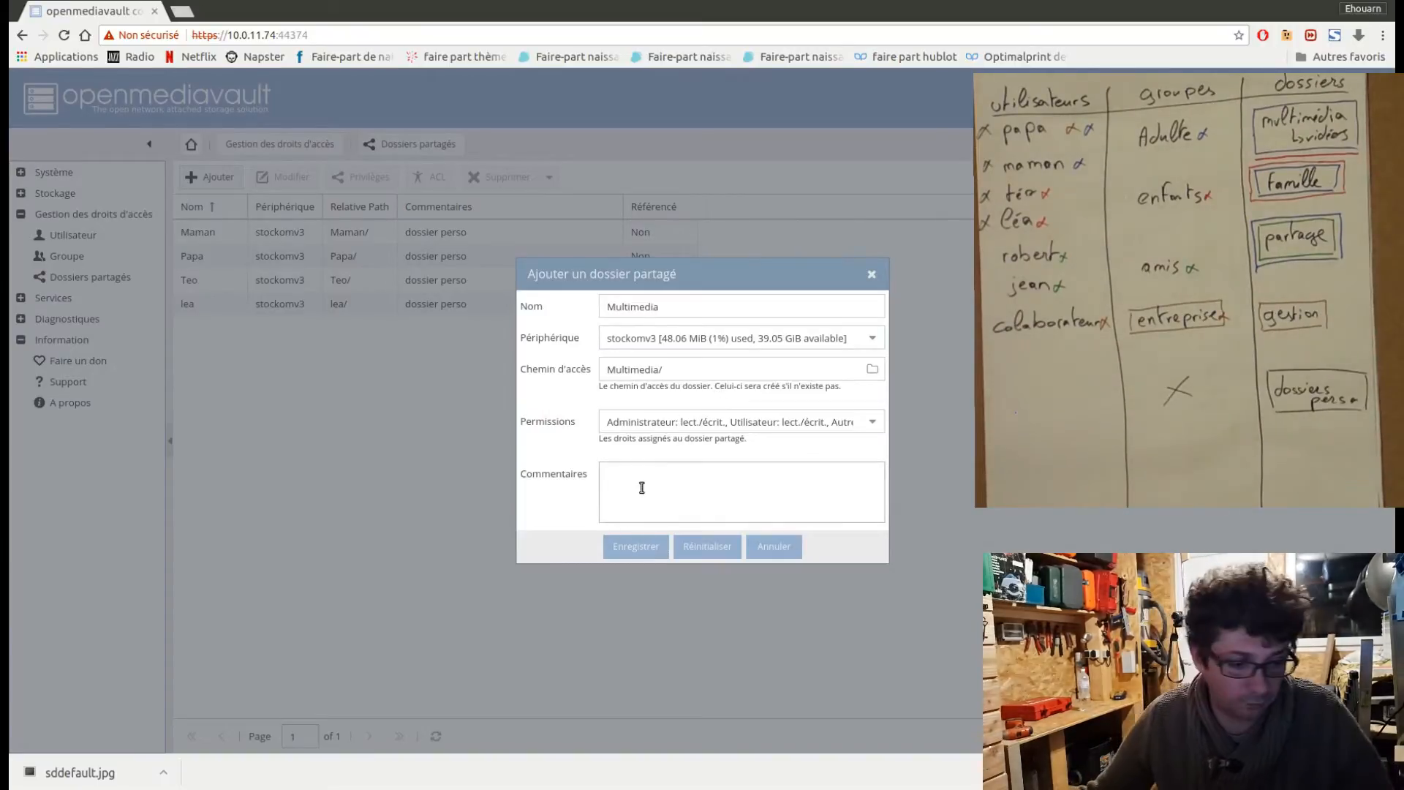
type("Photo")
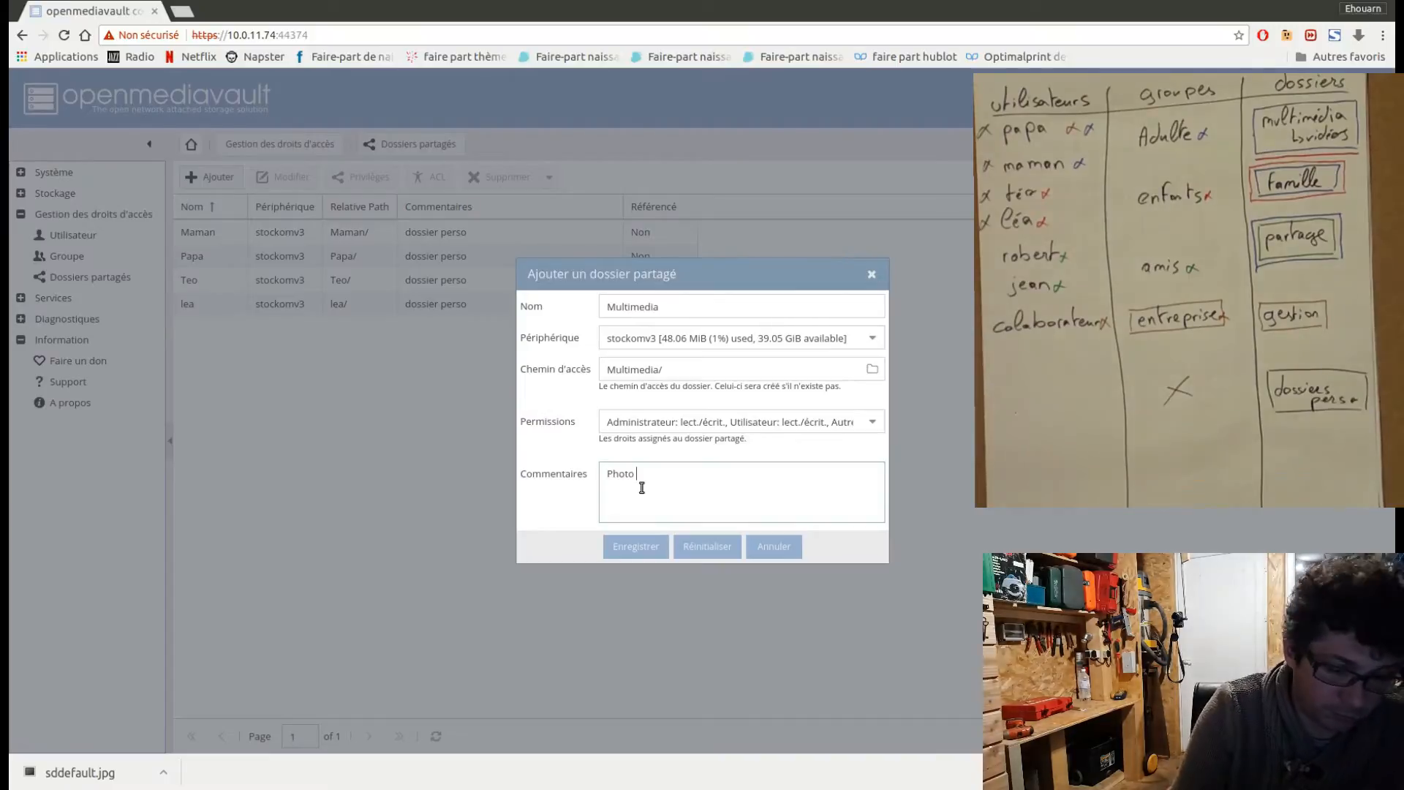
type(" Musiques V")
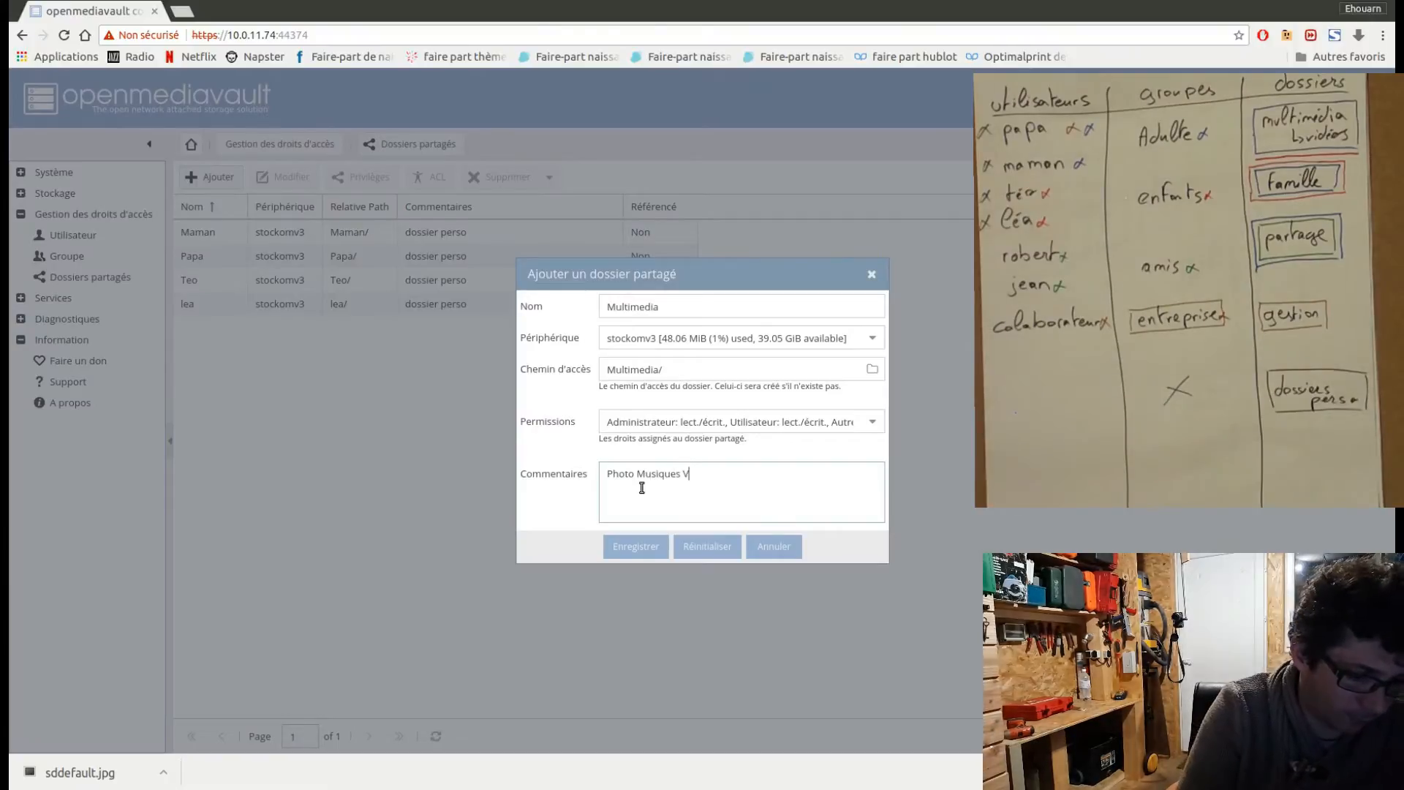
type("idéos")
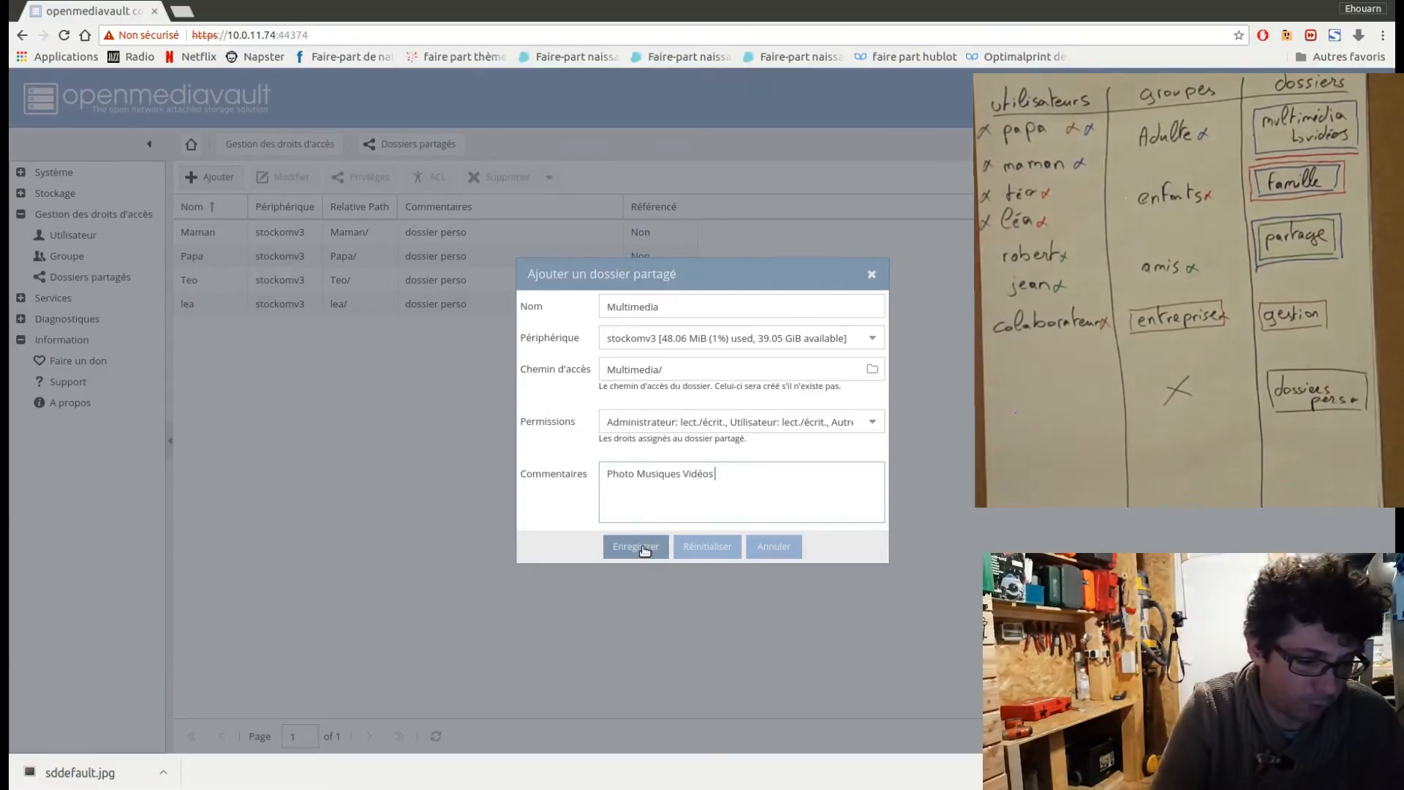
type("dossiers DLNA")
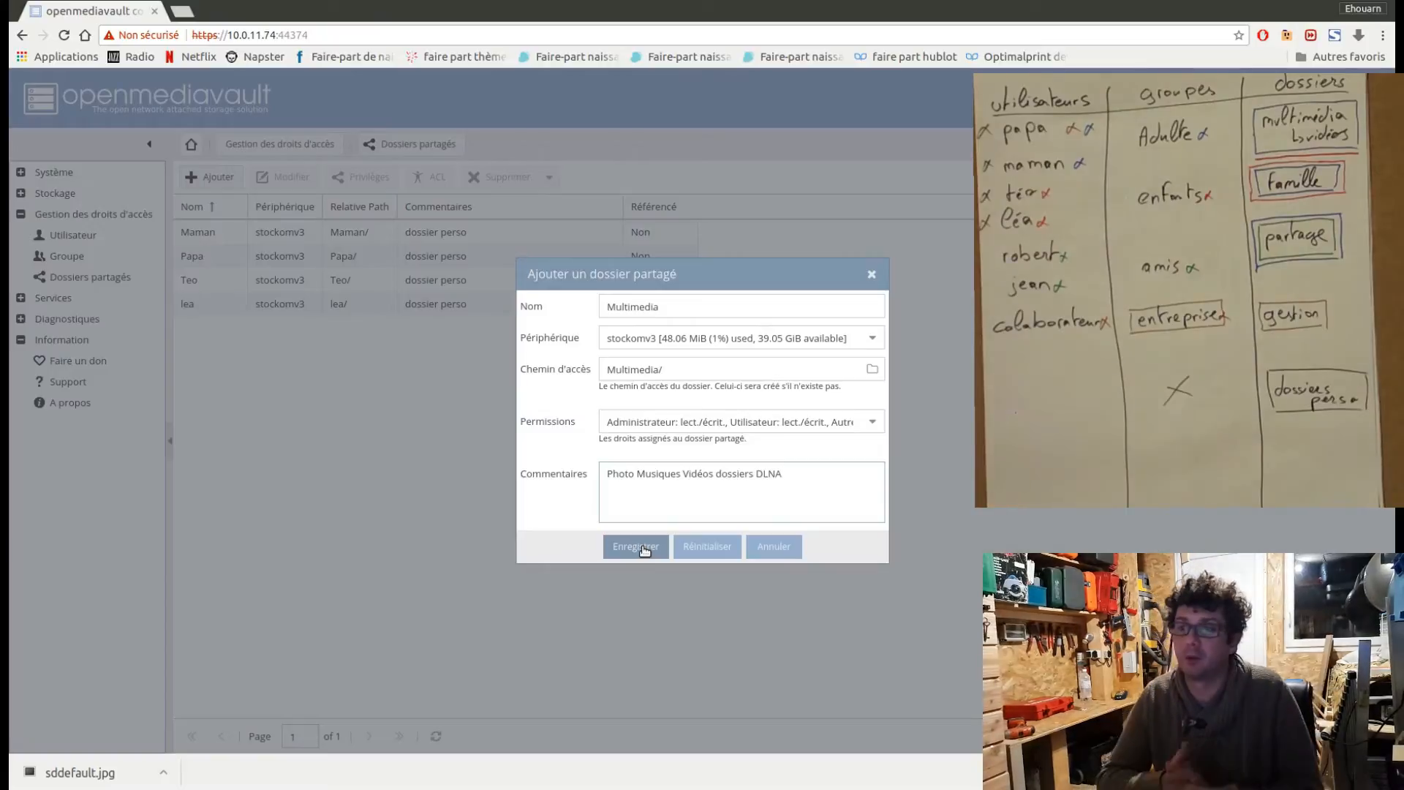
left_click(644, 548)
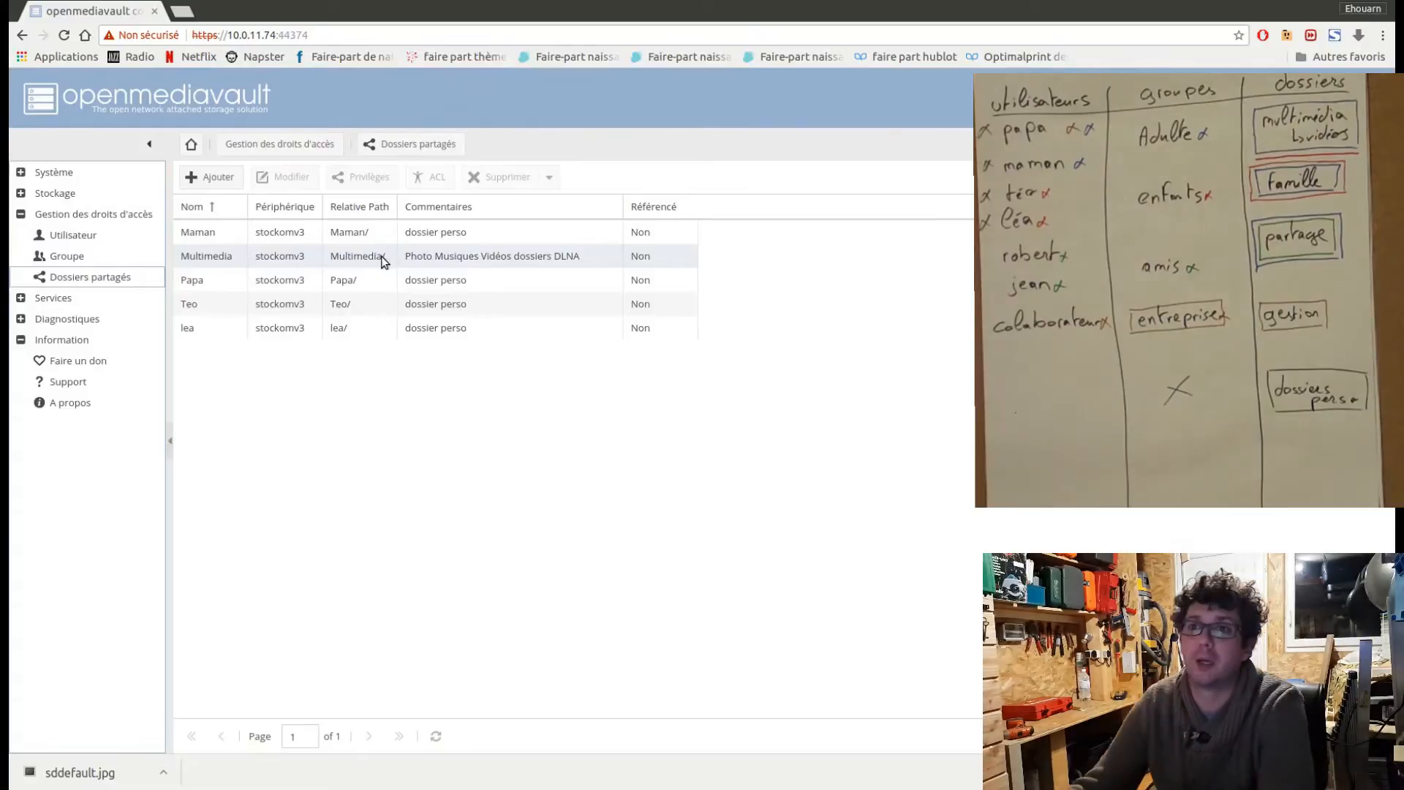
Start another shared folder named Videos on the stockomv3 device.
left_click(380, 256)
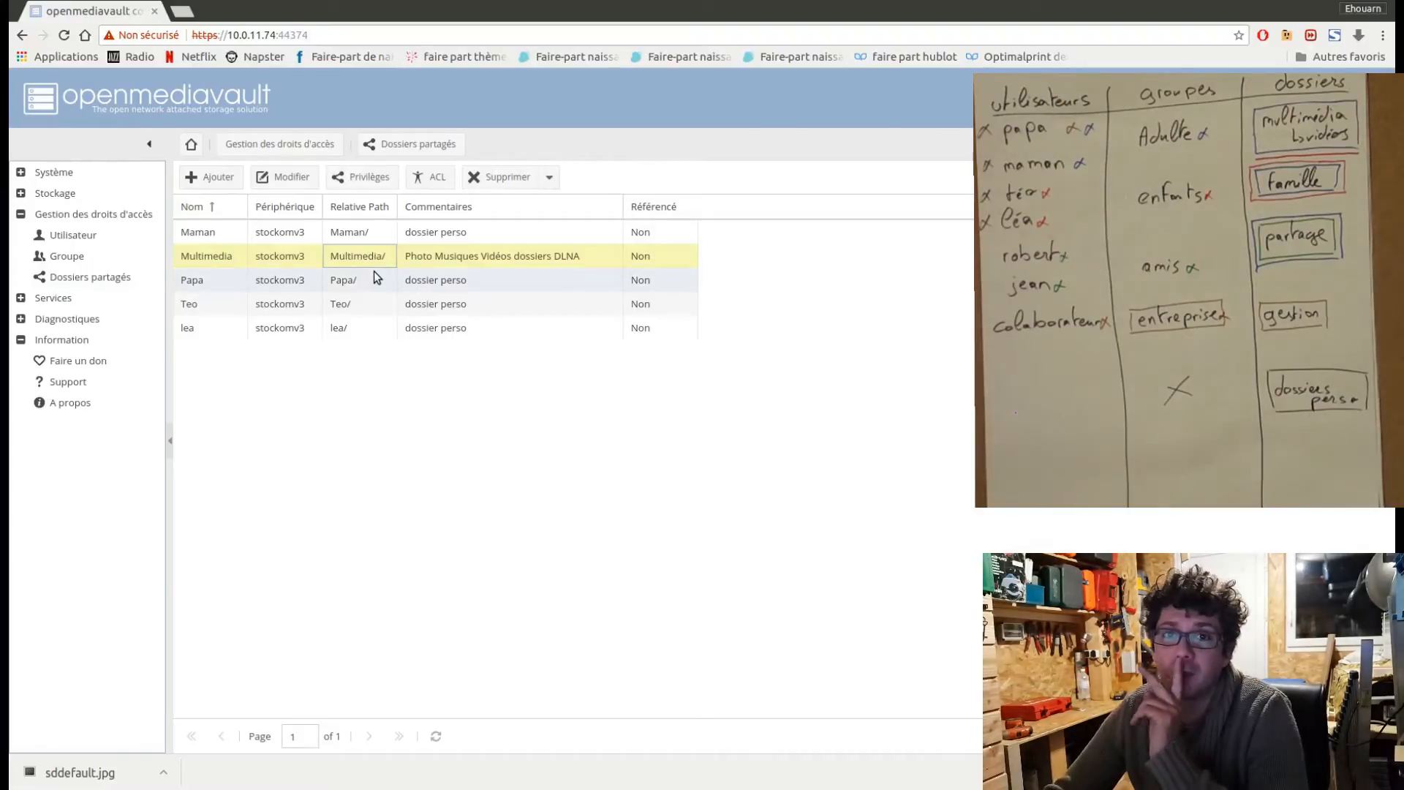
left_click(220, 178)
left_click(642, 307)
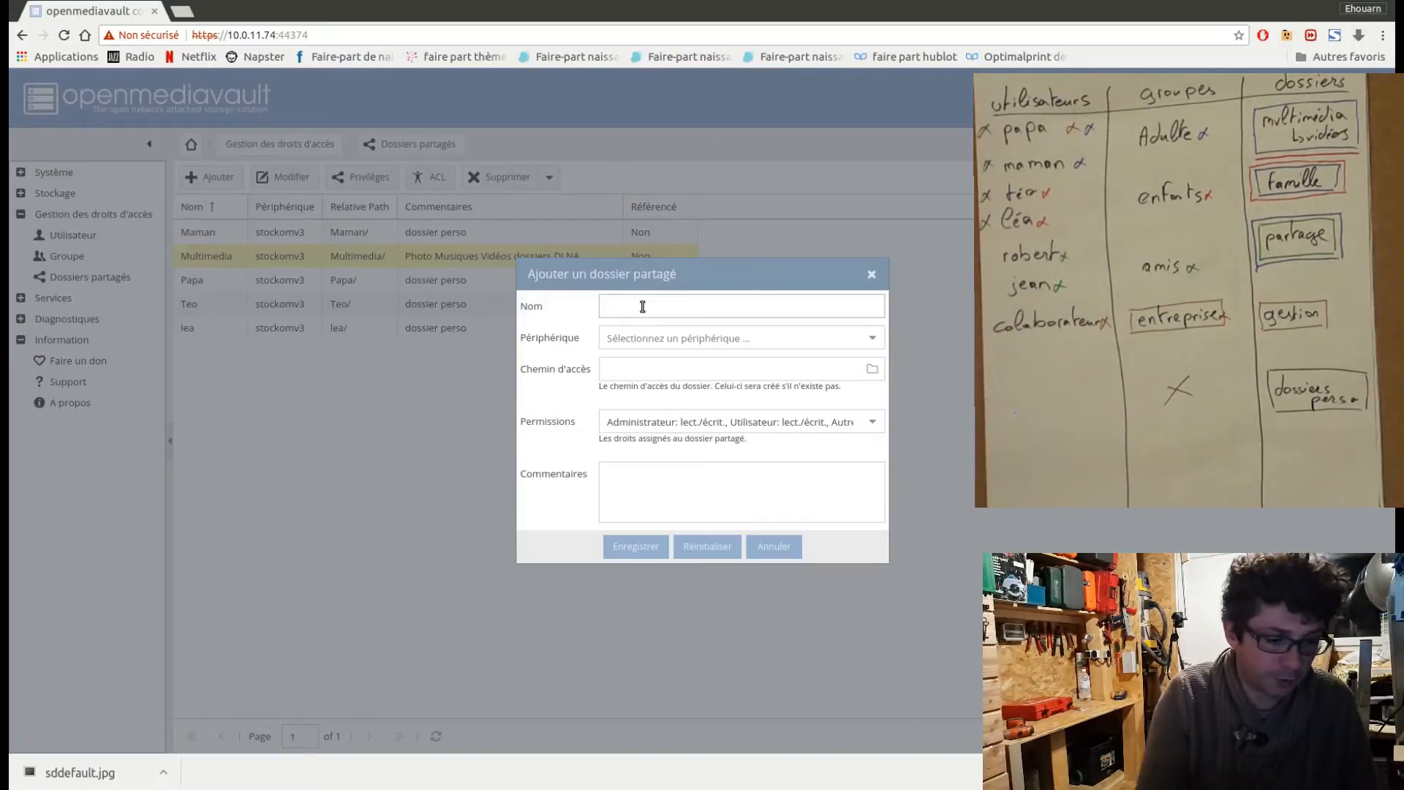
type("Videos")
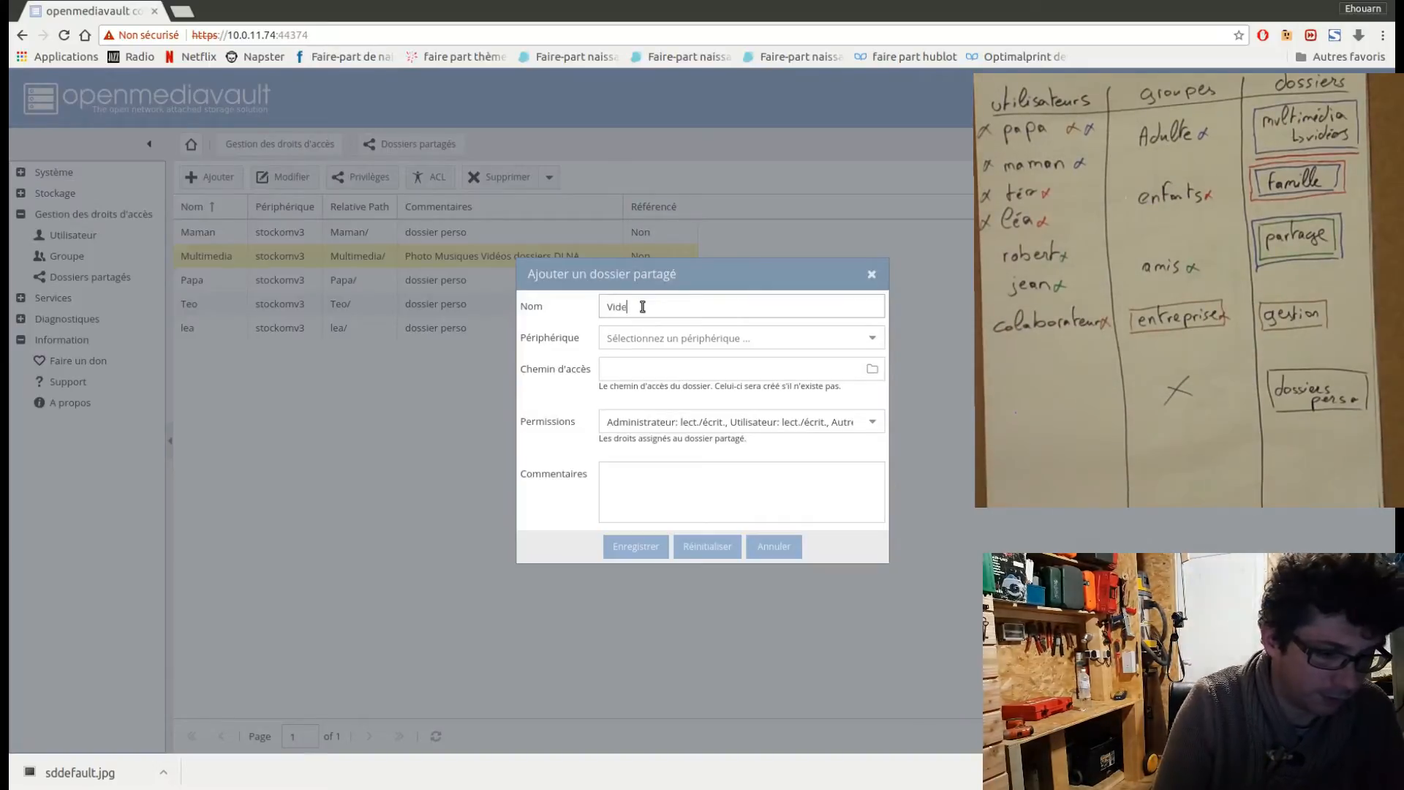
left_click(670, 335)
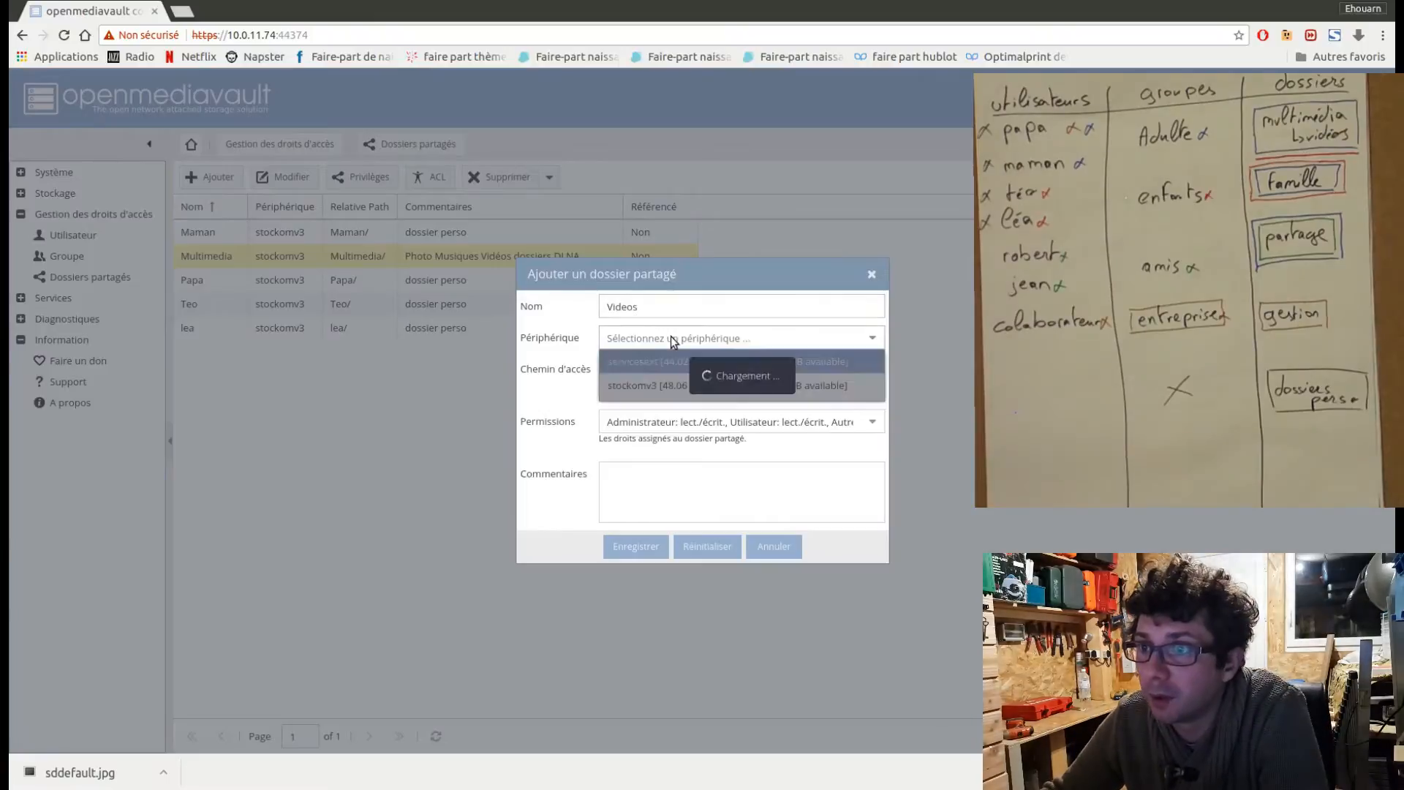
left_click(670, 386)
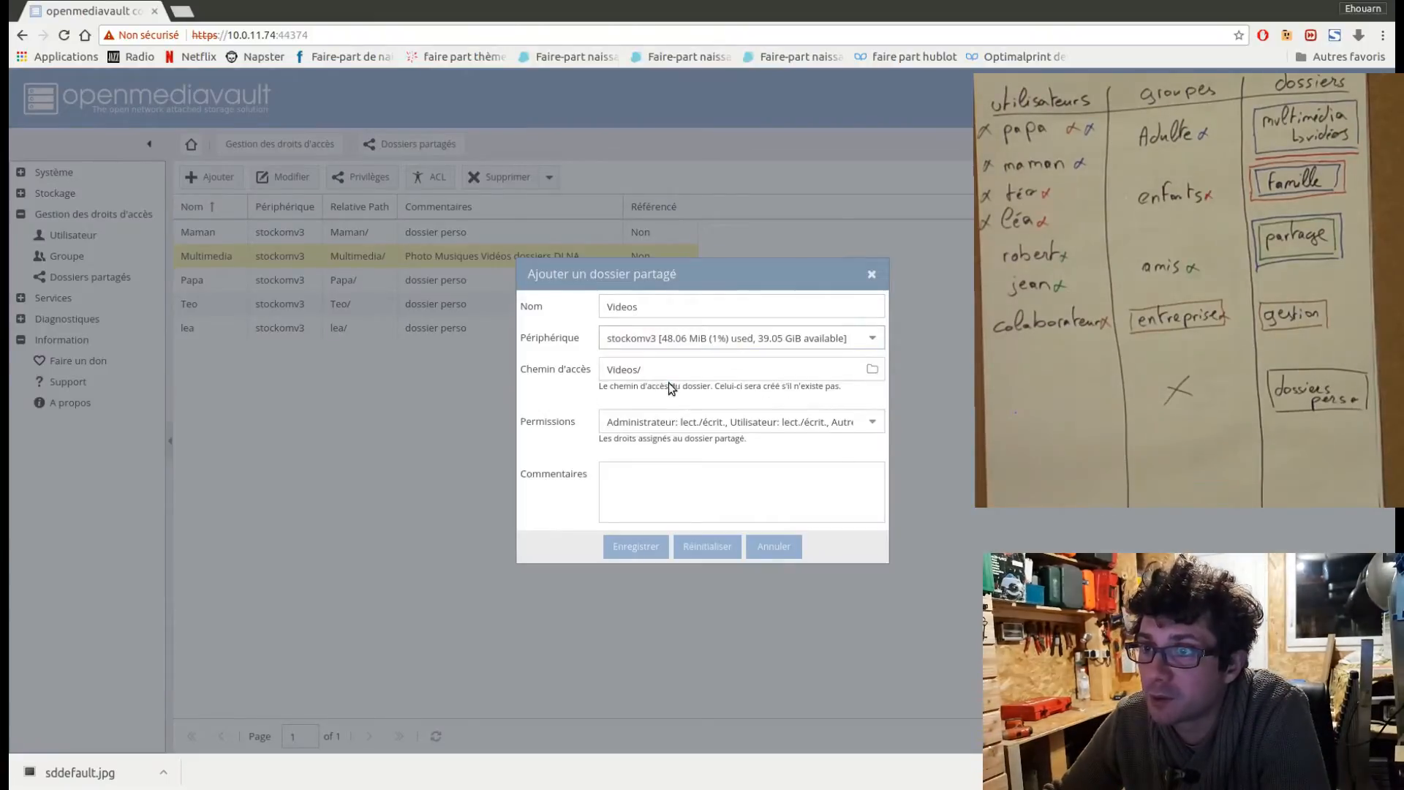
Browse the device's directories and choose Multimedia as the access path of the Videos folder.
left_click(870, 376)
left_click(871, 373)
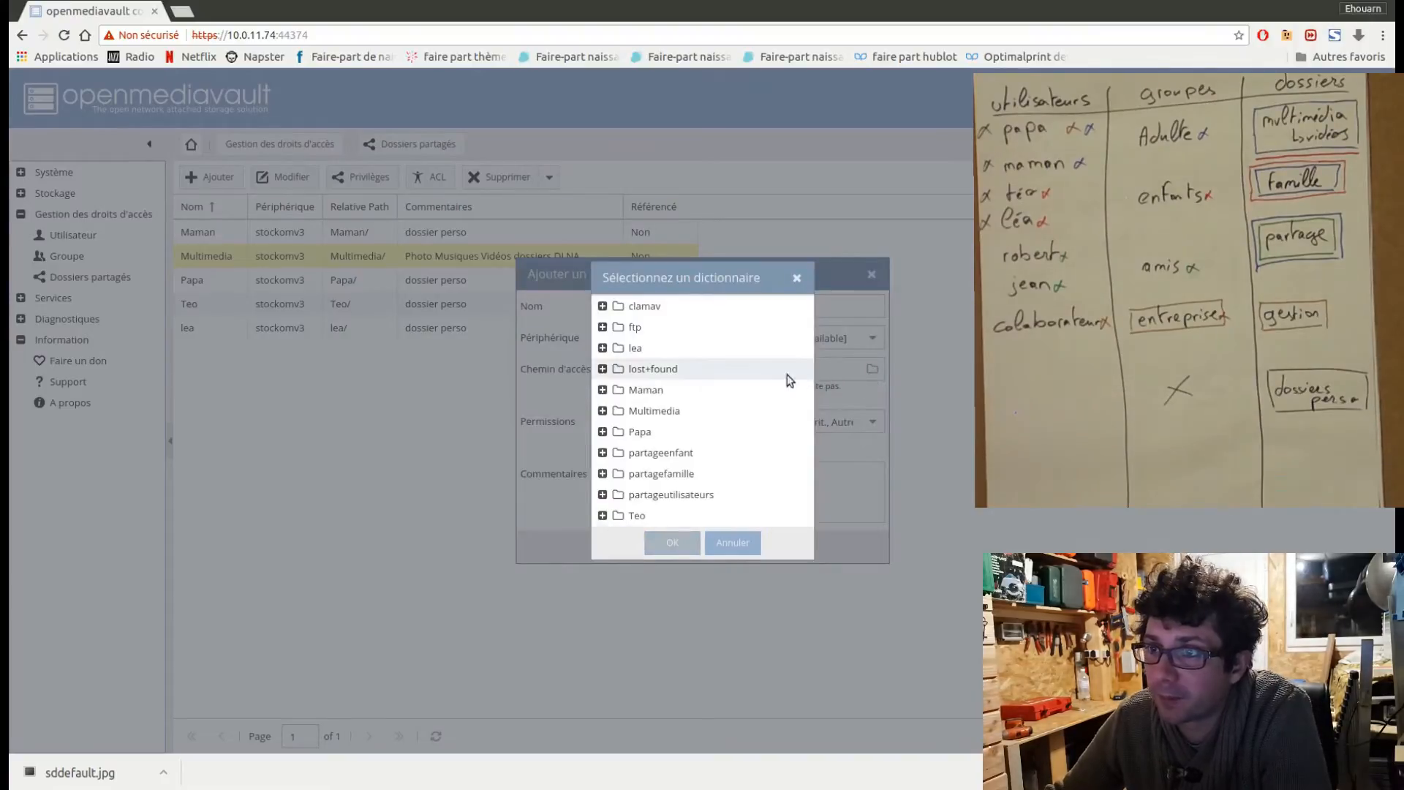
left_click(609, 411)
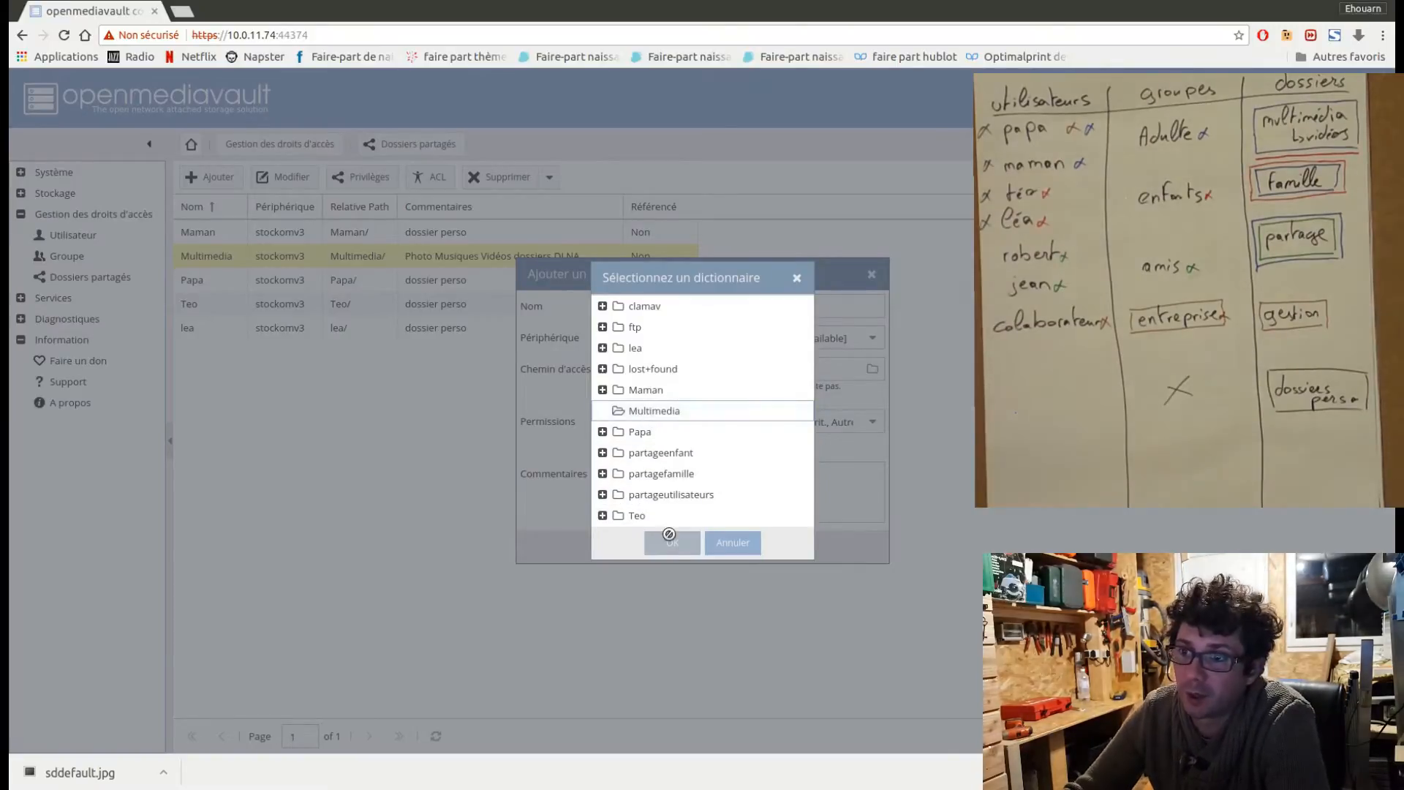
left_click(643, 417)
left_click(673, 544)
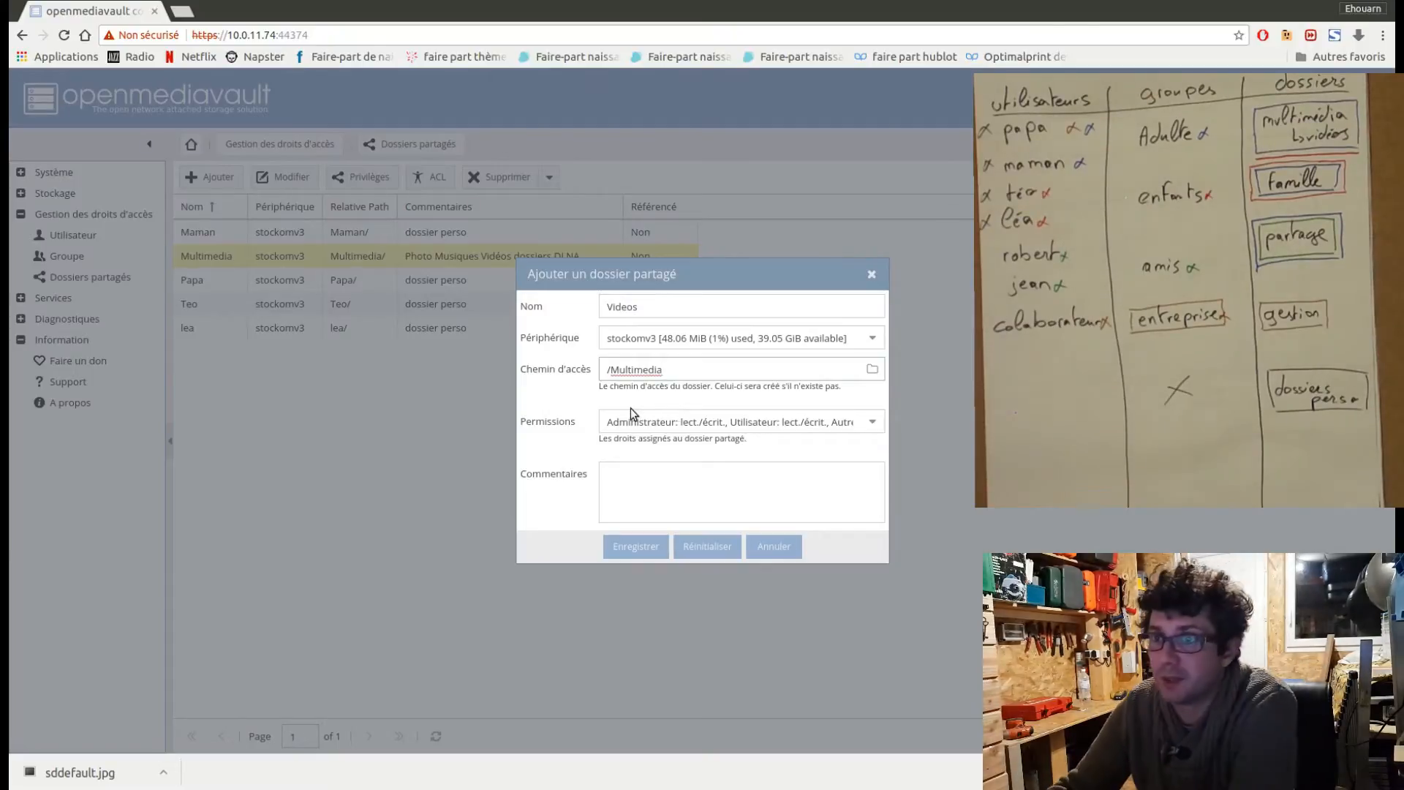
Comment the Videos folder "Films séries videos de famille" and try to save it with the /Multimedia path.
left_click(676, 481)
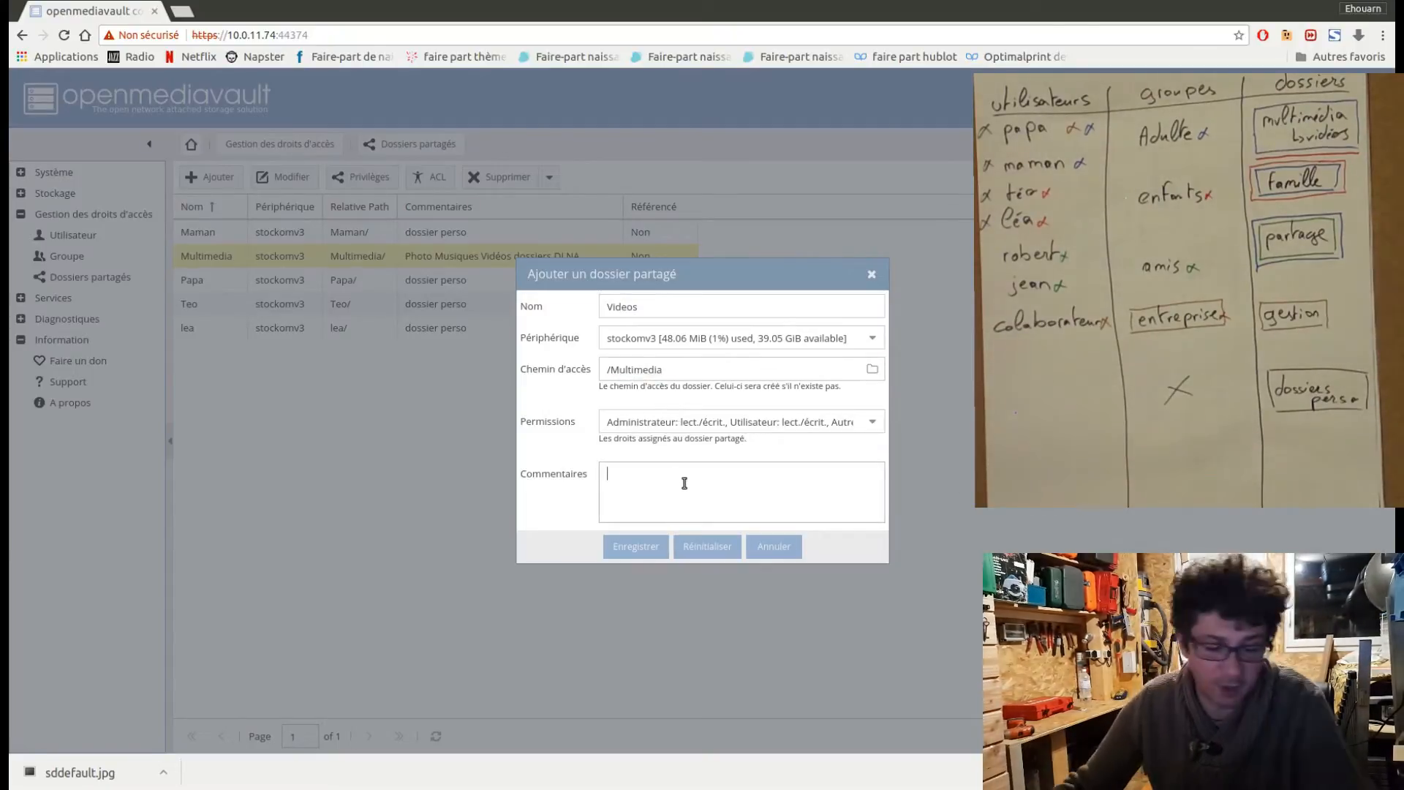
type("Films")
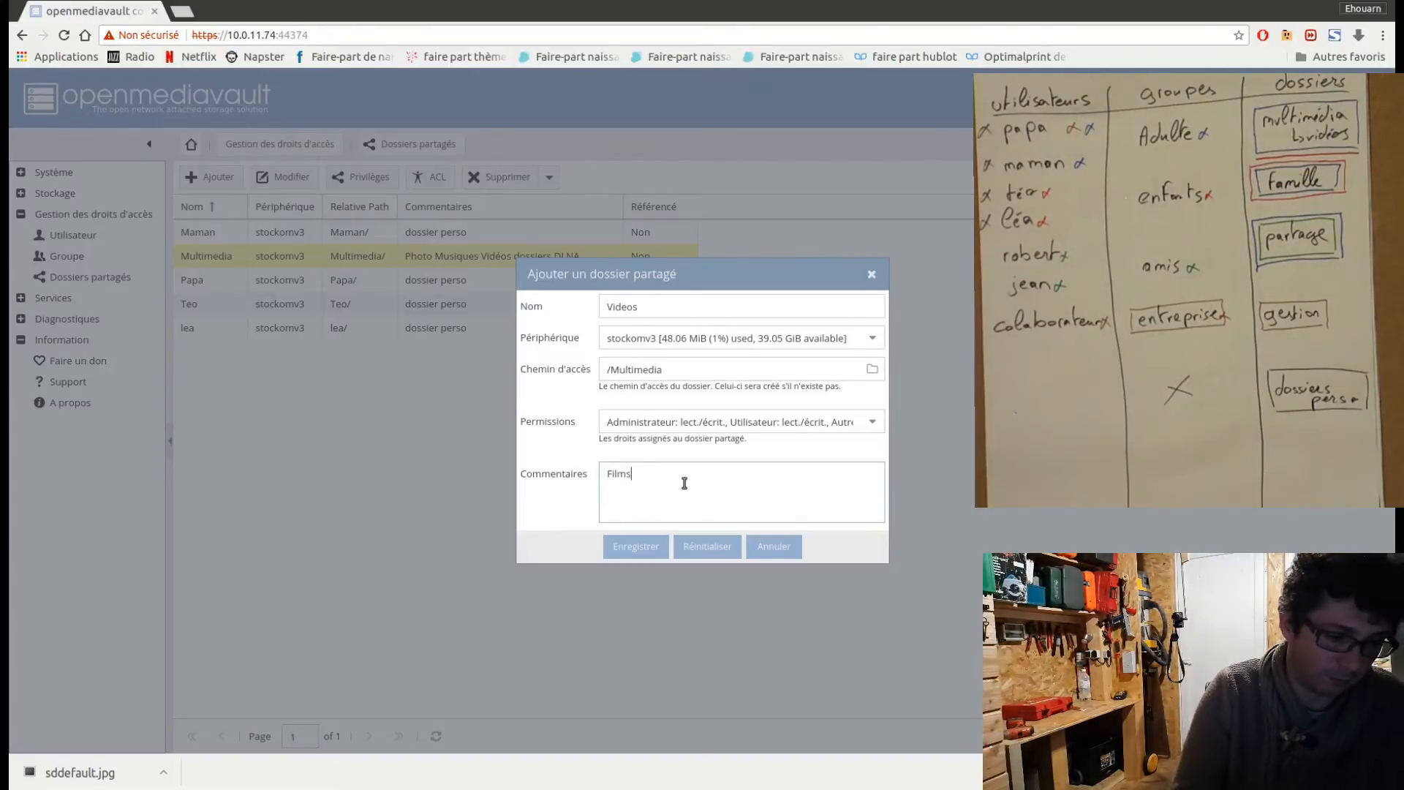
type(" séries")
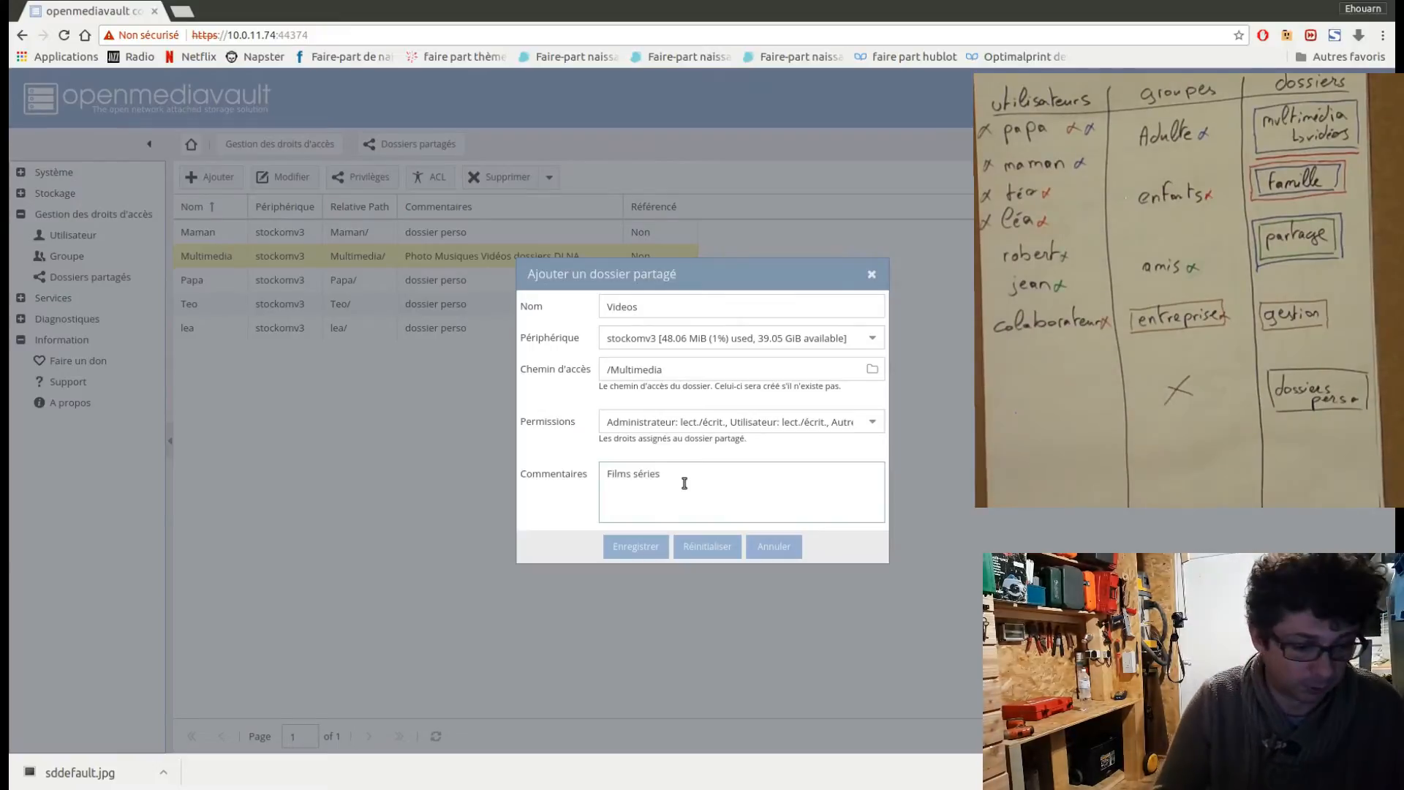
type(" vid")
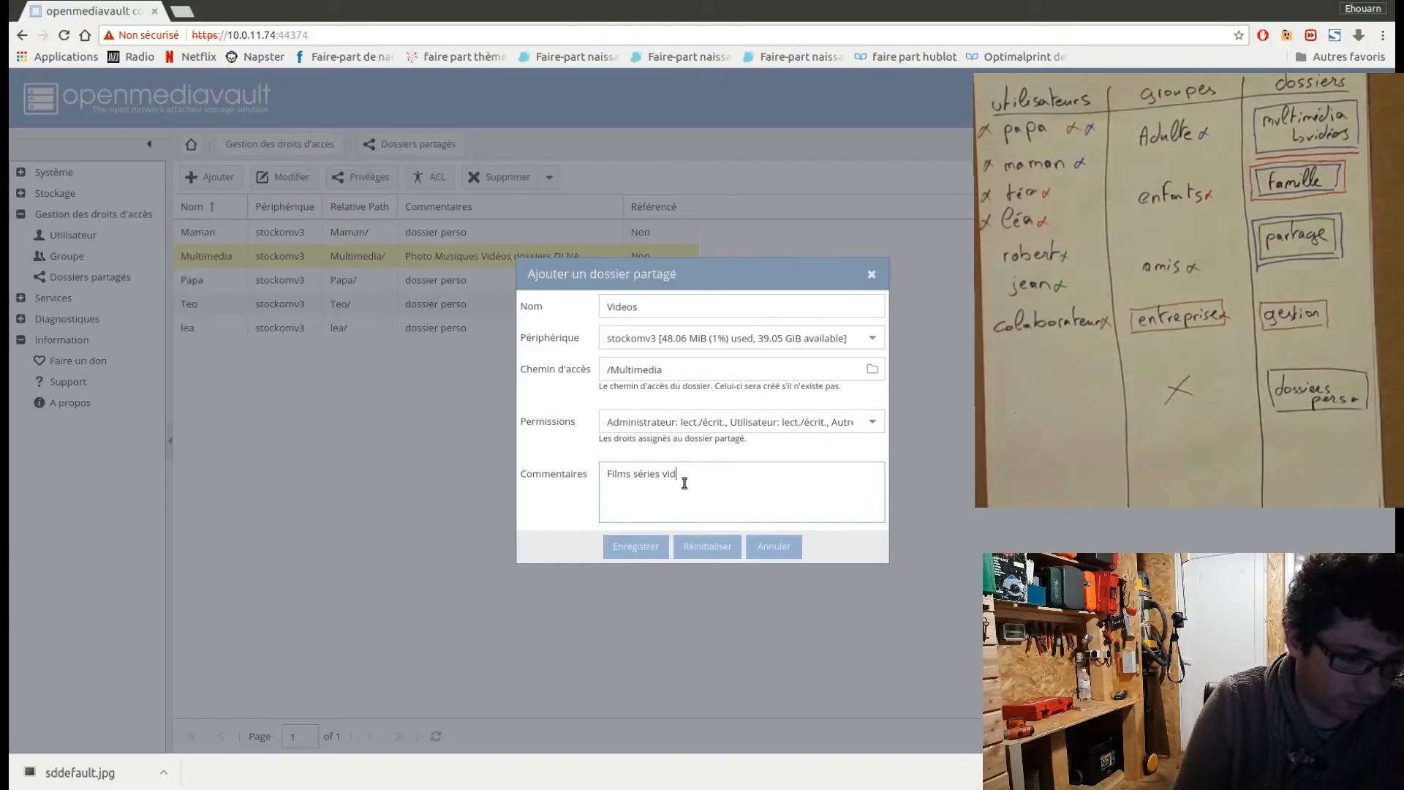
type("eos de")
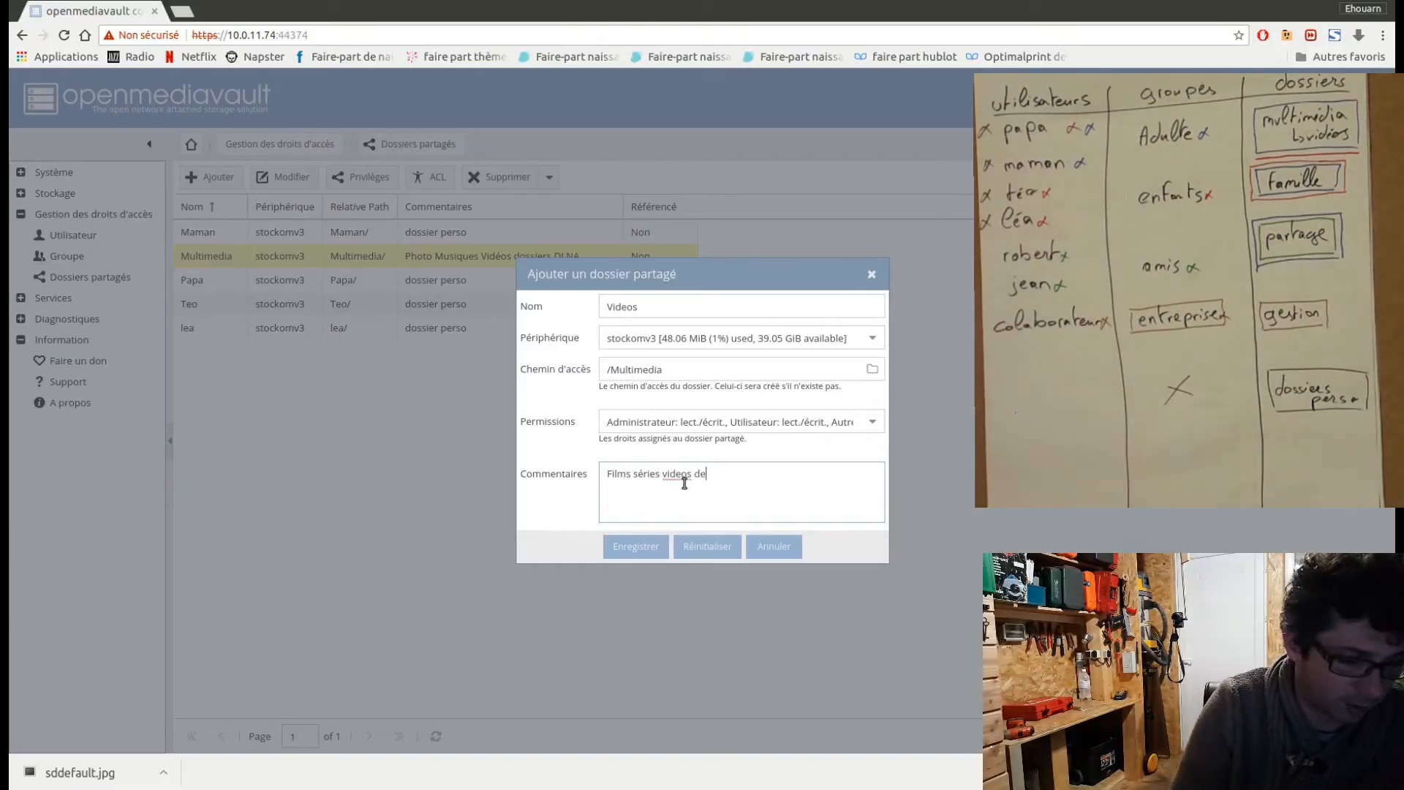
type(" famille")
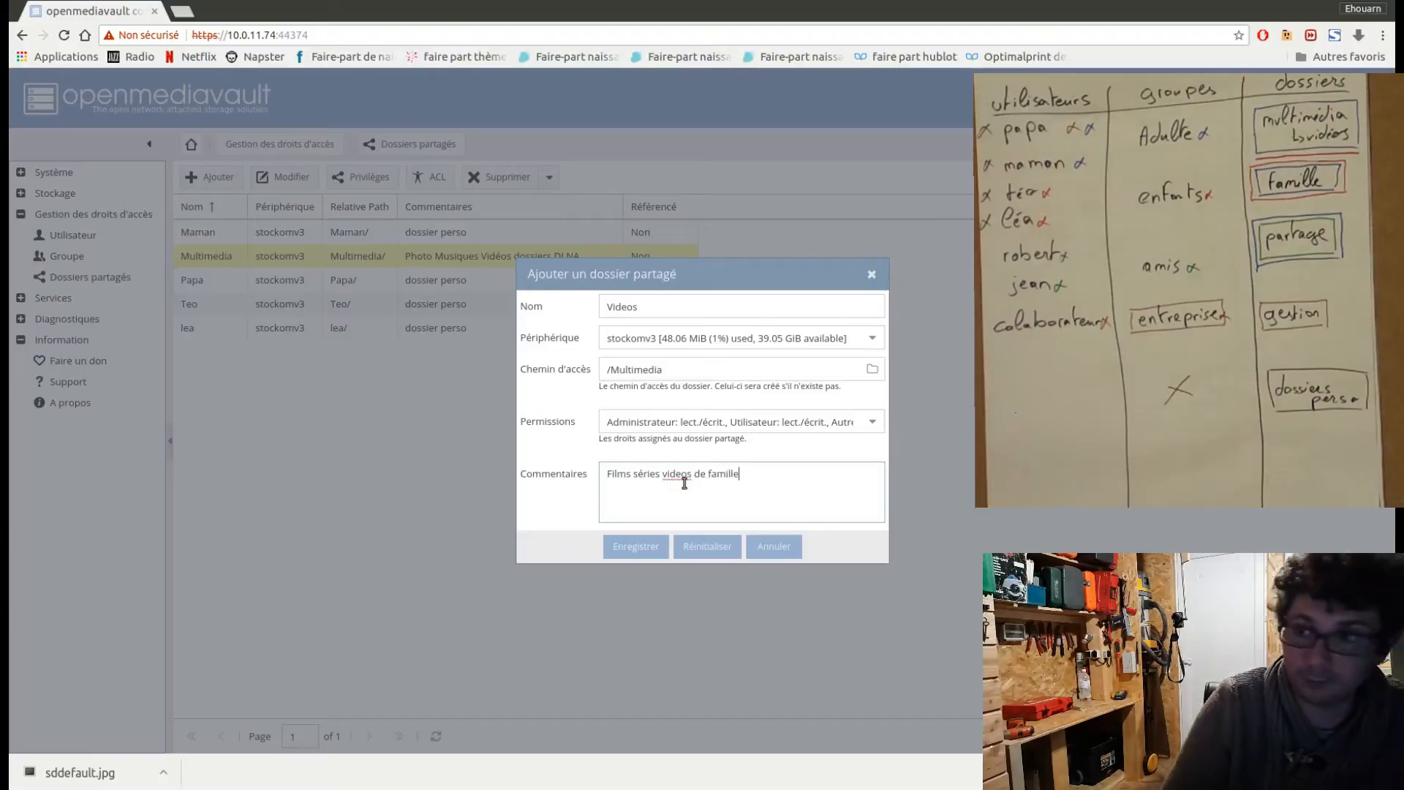
left_click(647, 550)
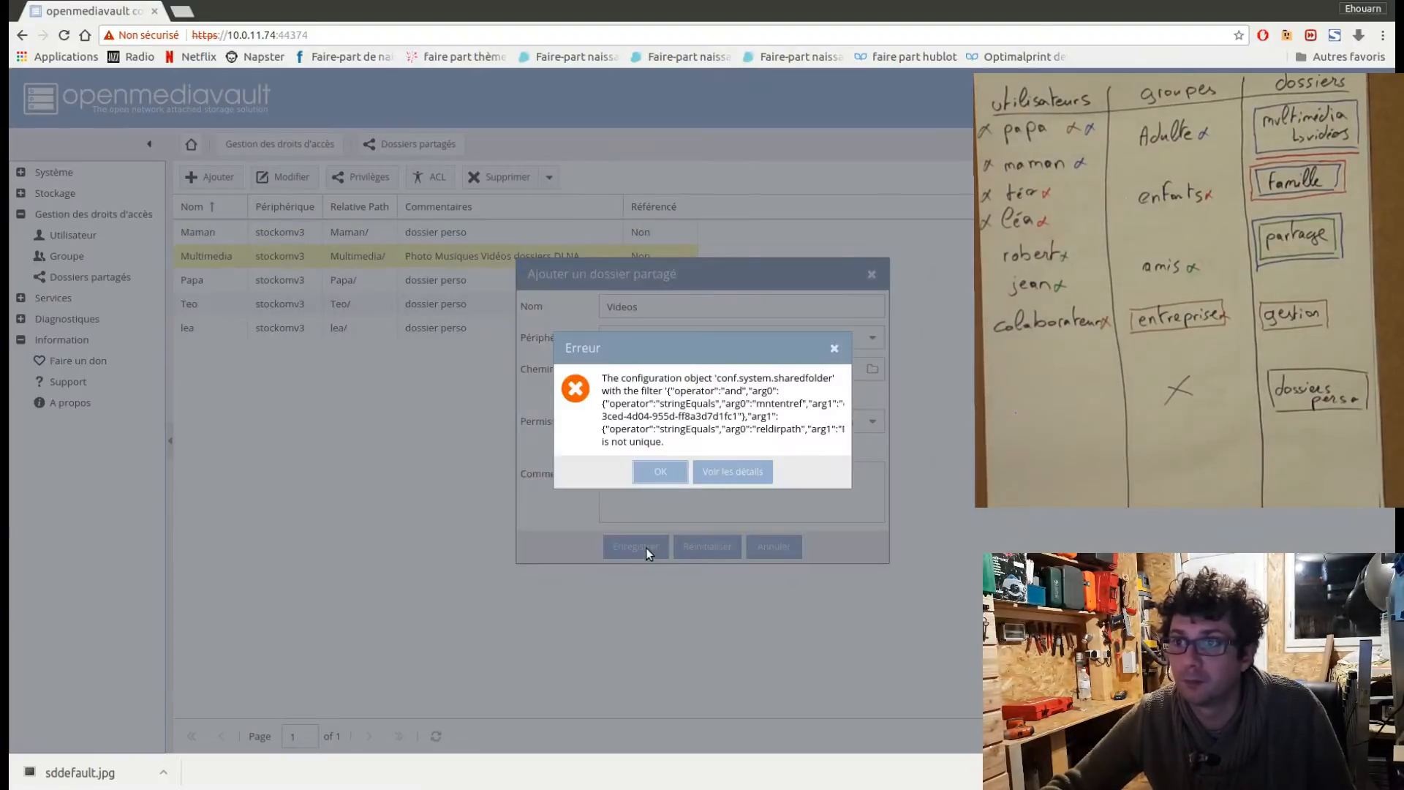
Dismiss the error, extend the Videos folder's access path to /Multimedia/Videos, and save the shared folder.
left_click(659, 474)
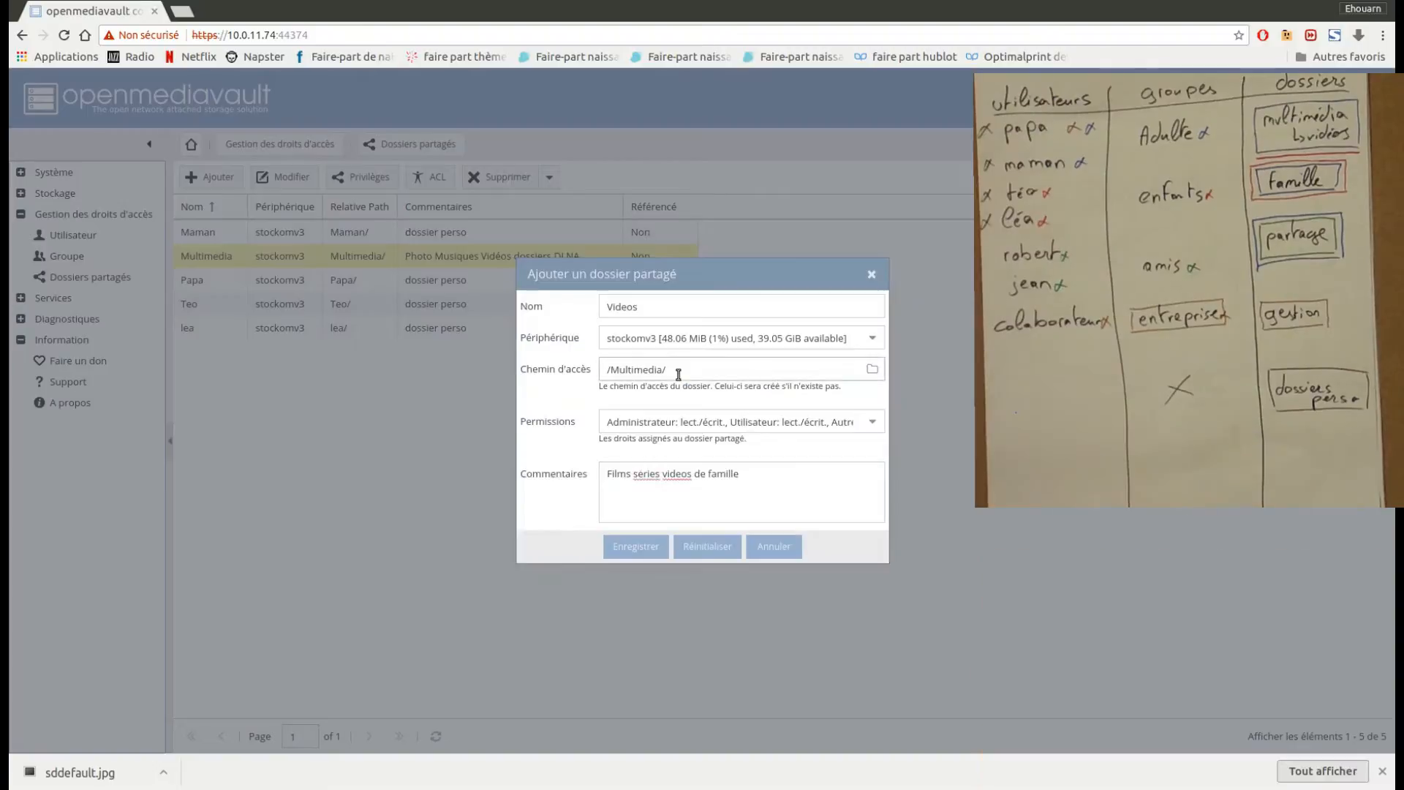
type("Videos")
left_click(638, 547)
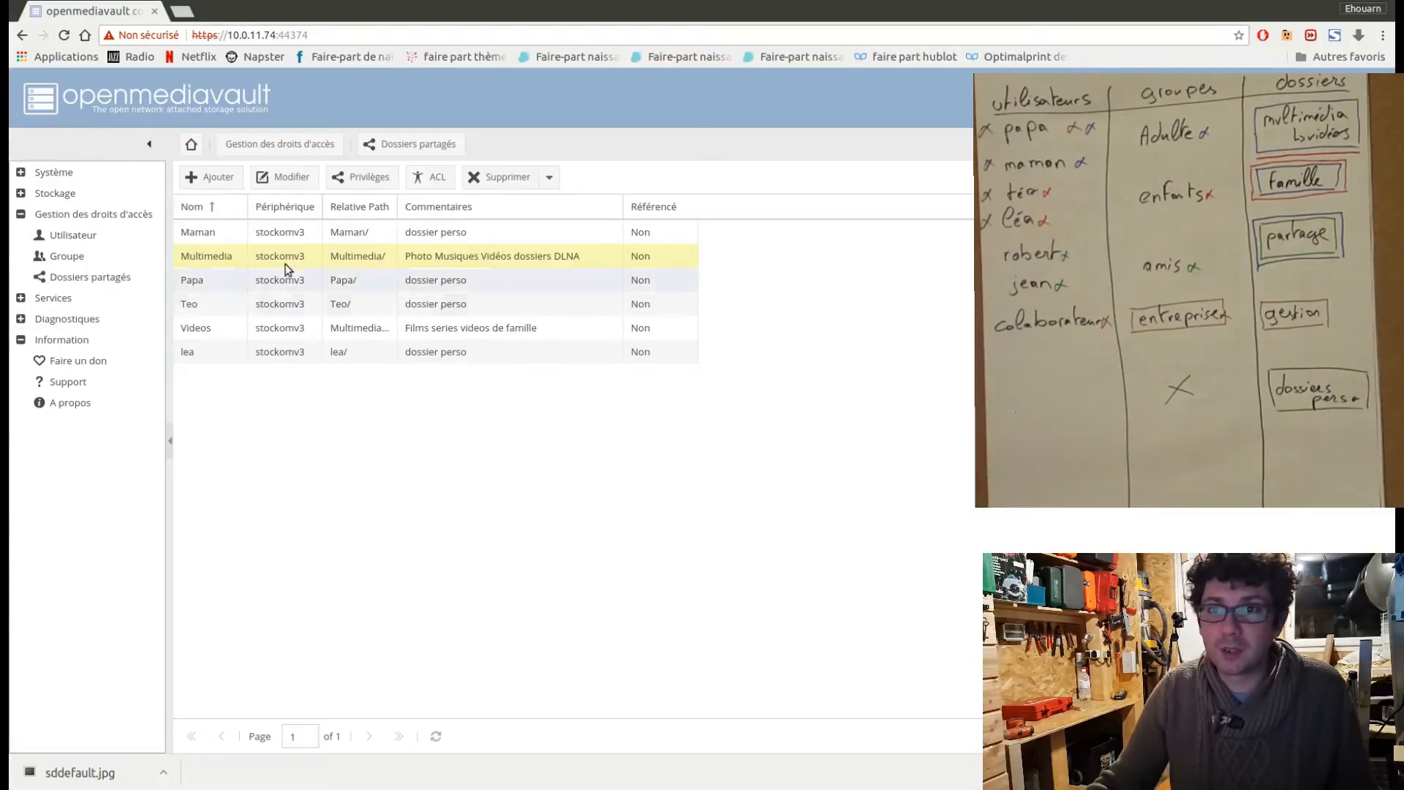
Start a new shared folder named Famille and place it on the stockomv3 device.
left_click(208, 189)
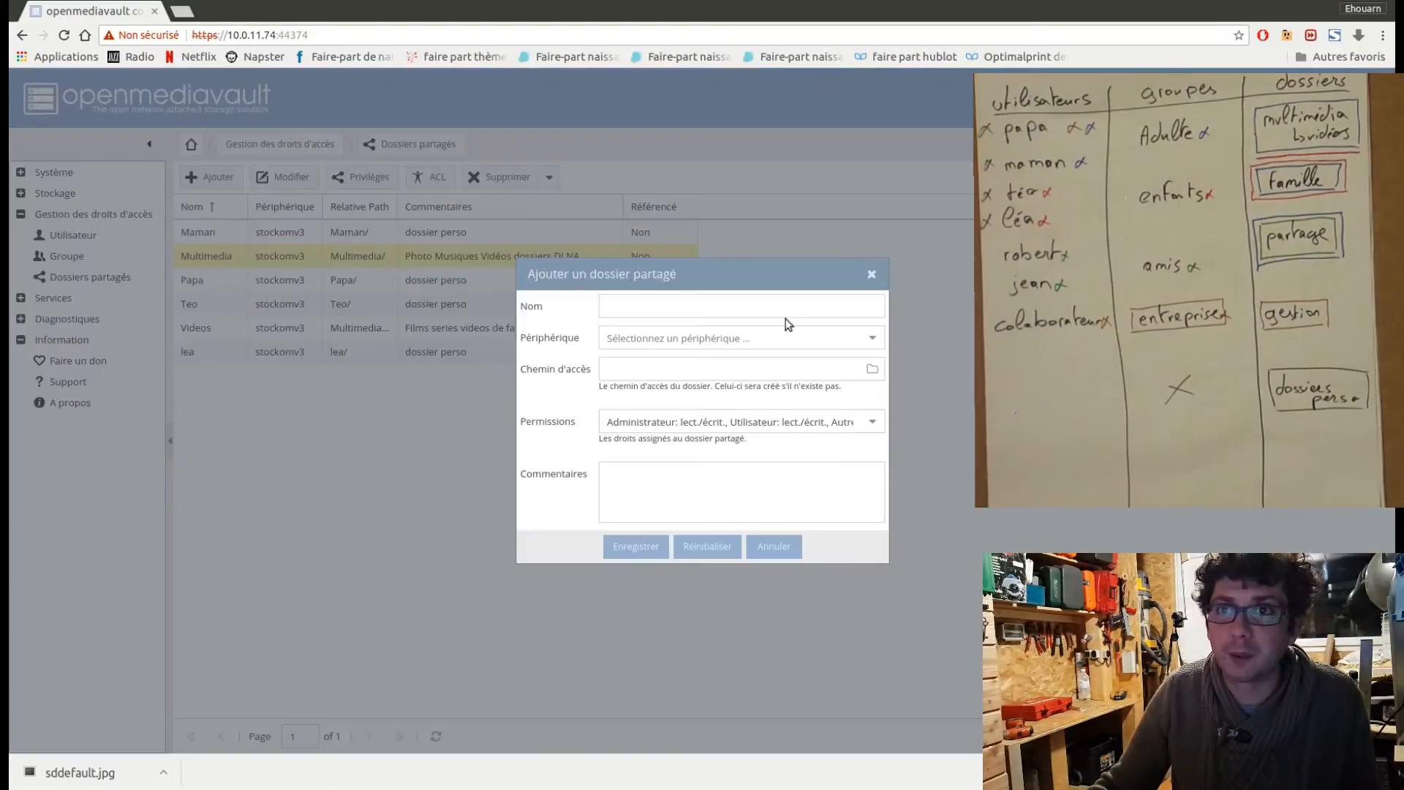
left_click(618, 302)
type("Famille")
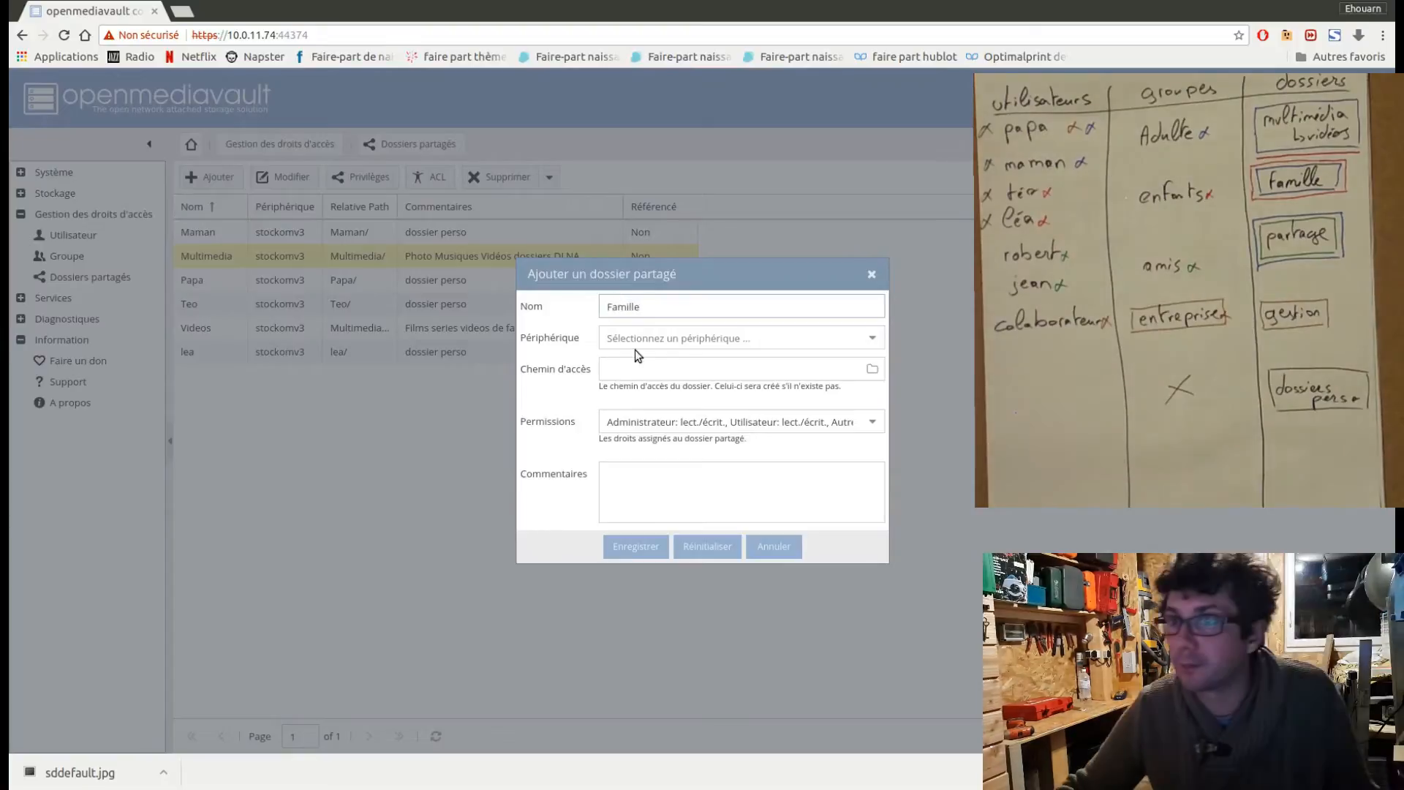
left_click(637, 339)
left_click(680, 380)
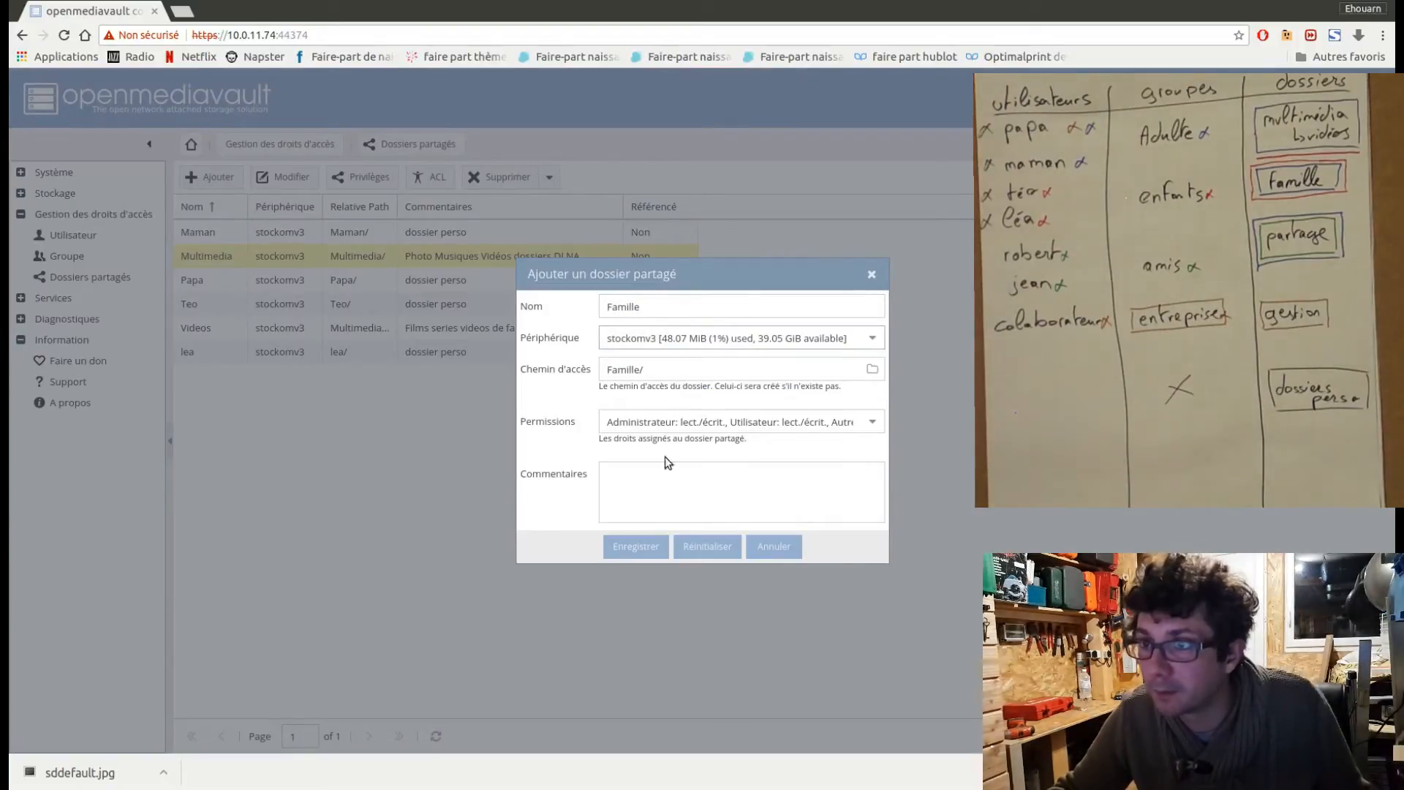
Comment the Famille folder "partage familial" and save the shared folder.
left_click(654, 504)
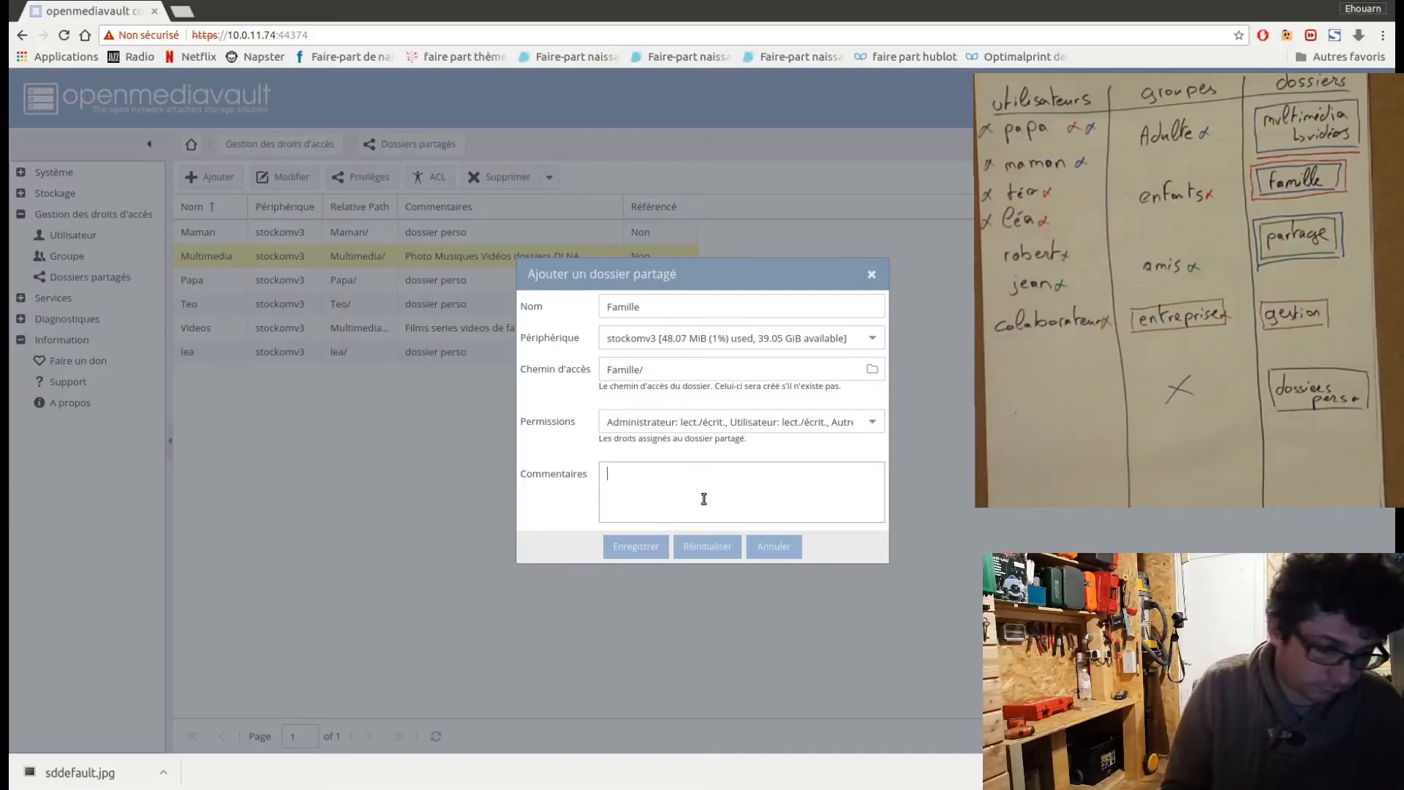
type("par")
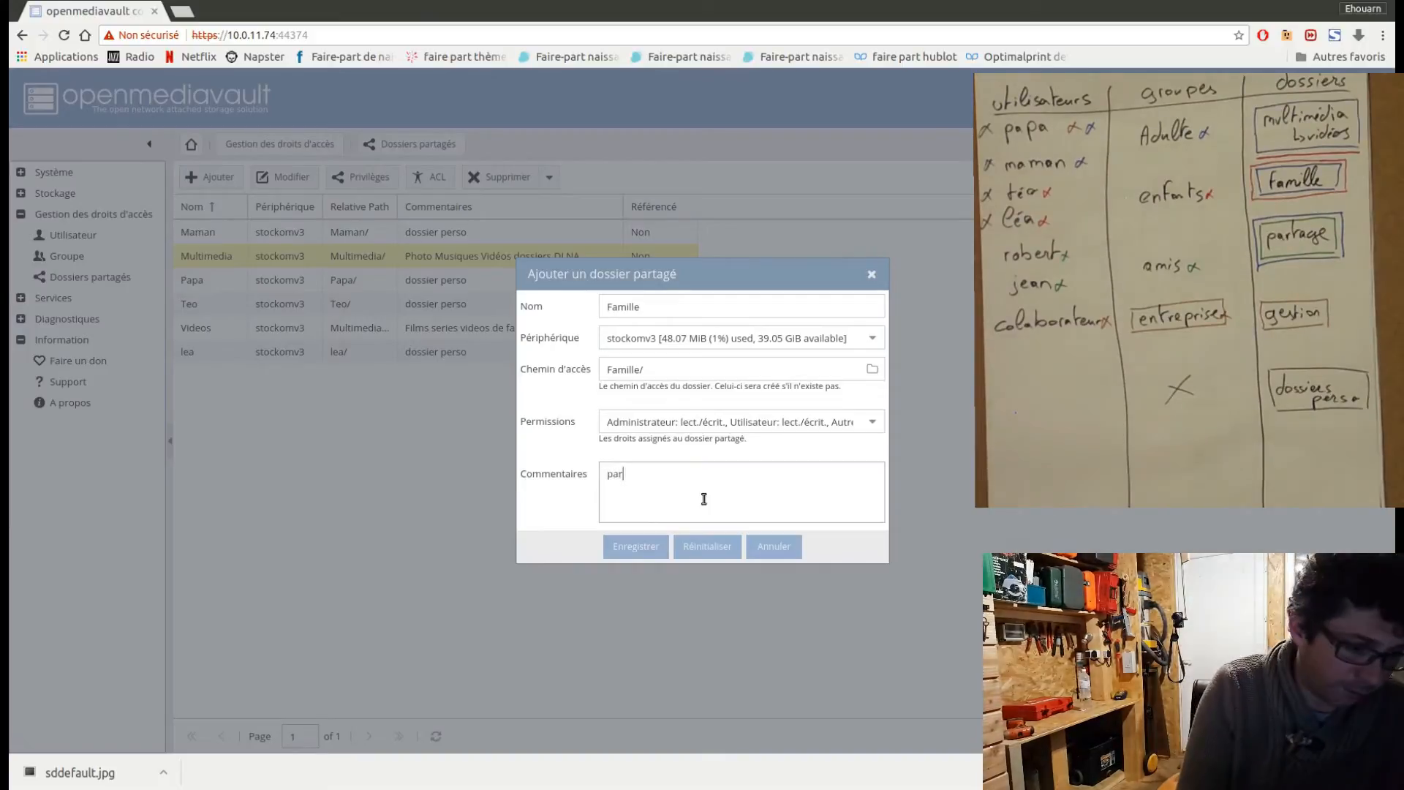
type("tage fam")
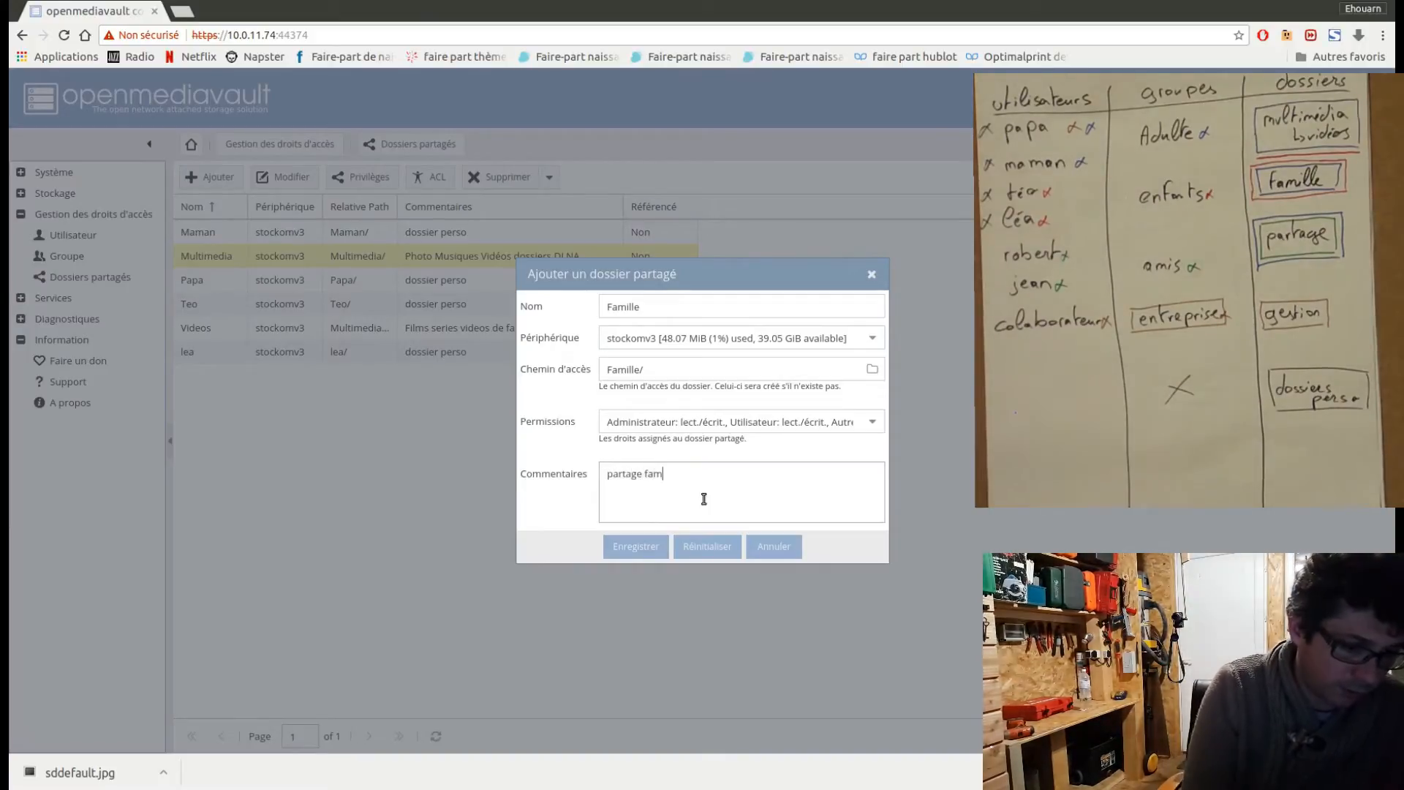
type("ilial")
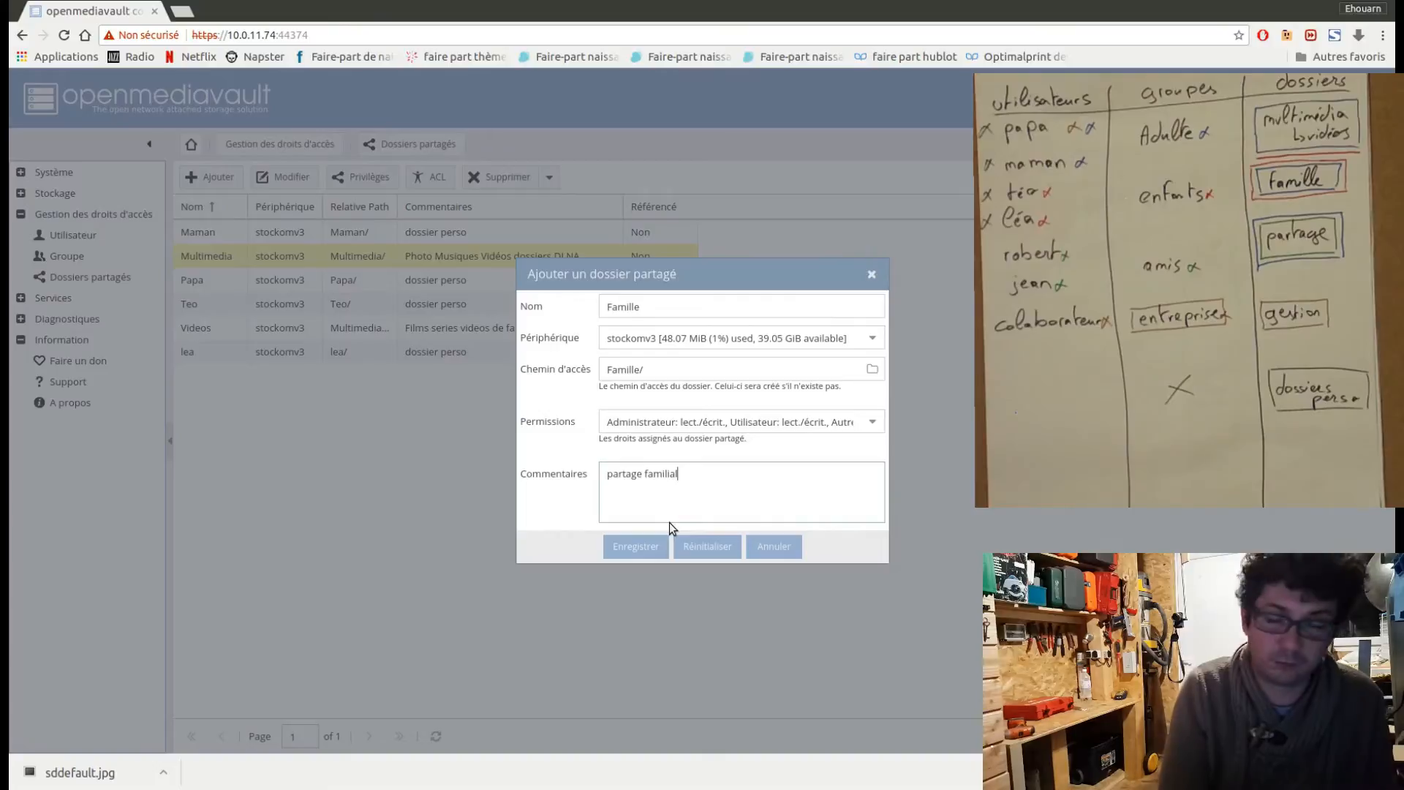
left_click(652, 544)
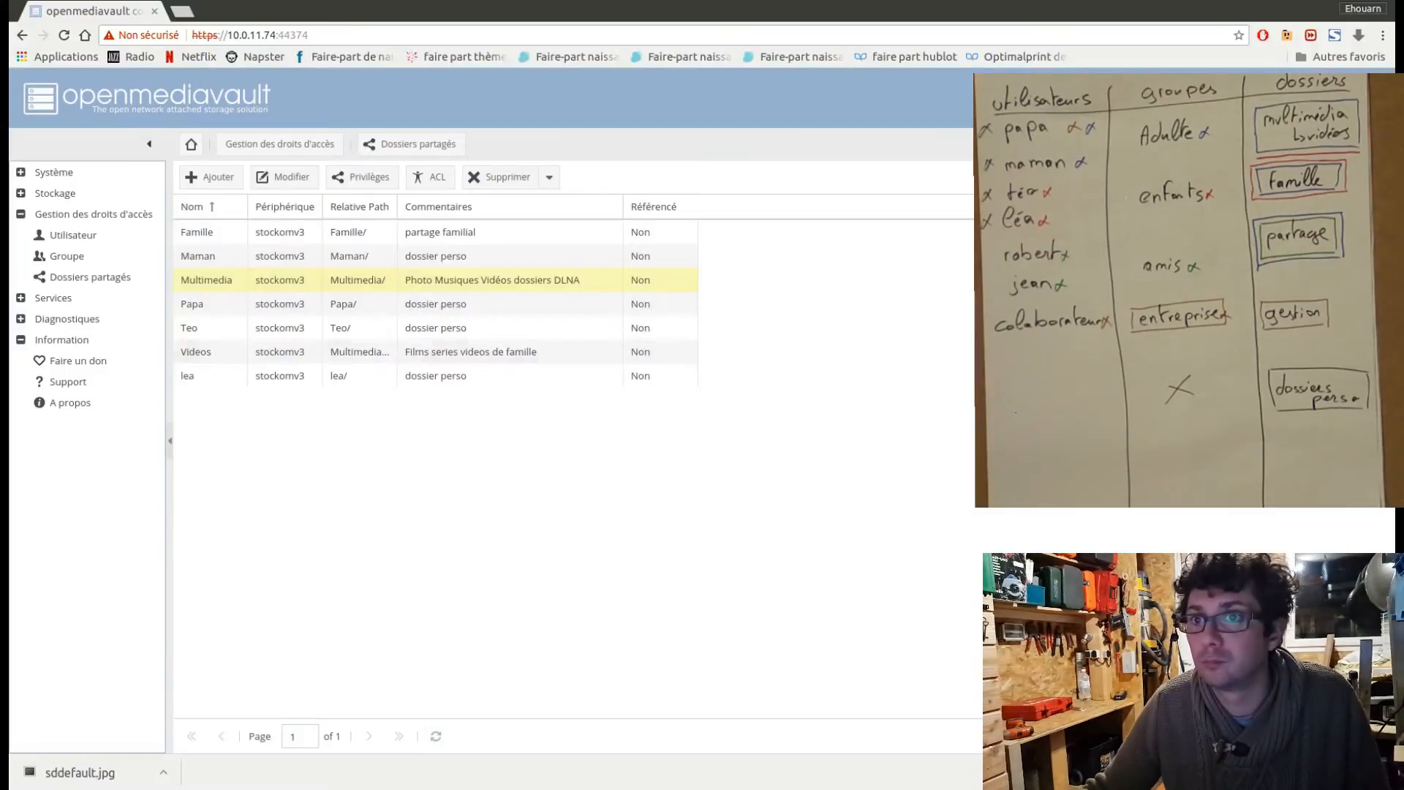
Create a shared folder named Partage on the stockomv3 device with the comment "Partage libre" and save it.
left_click(204, 179)
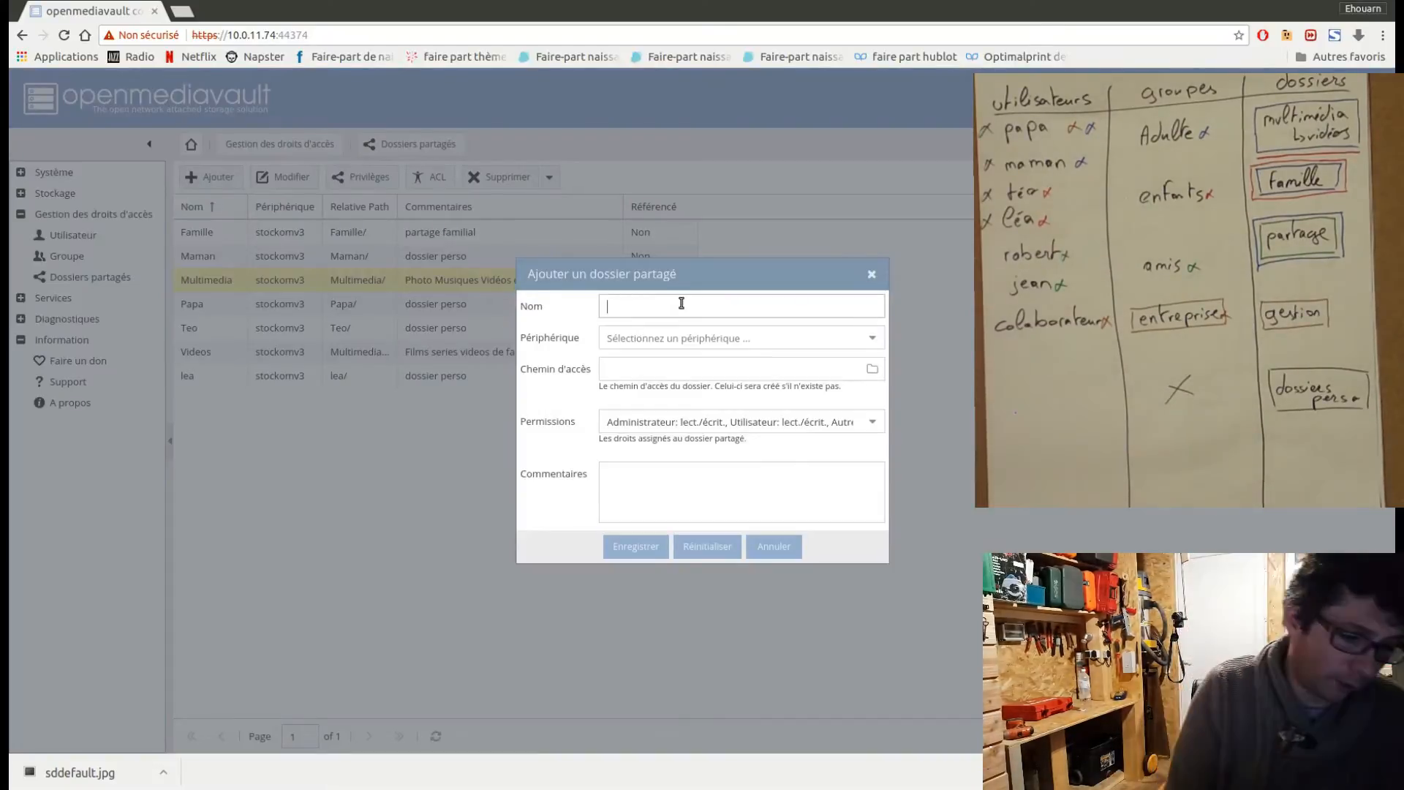
type("Partage")
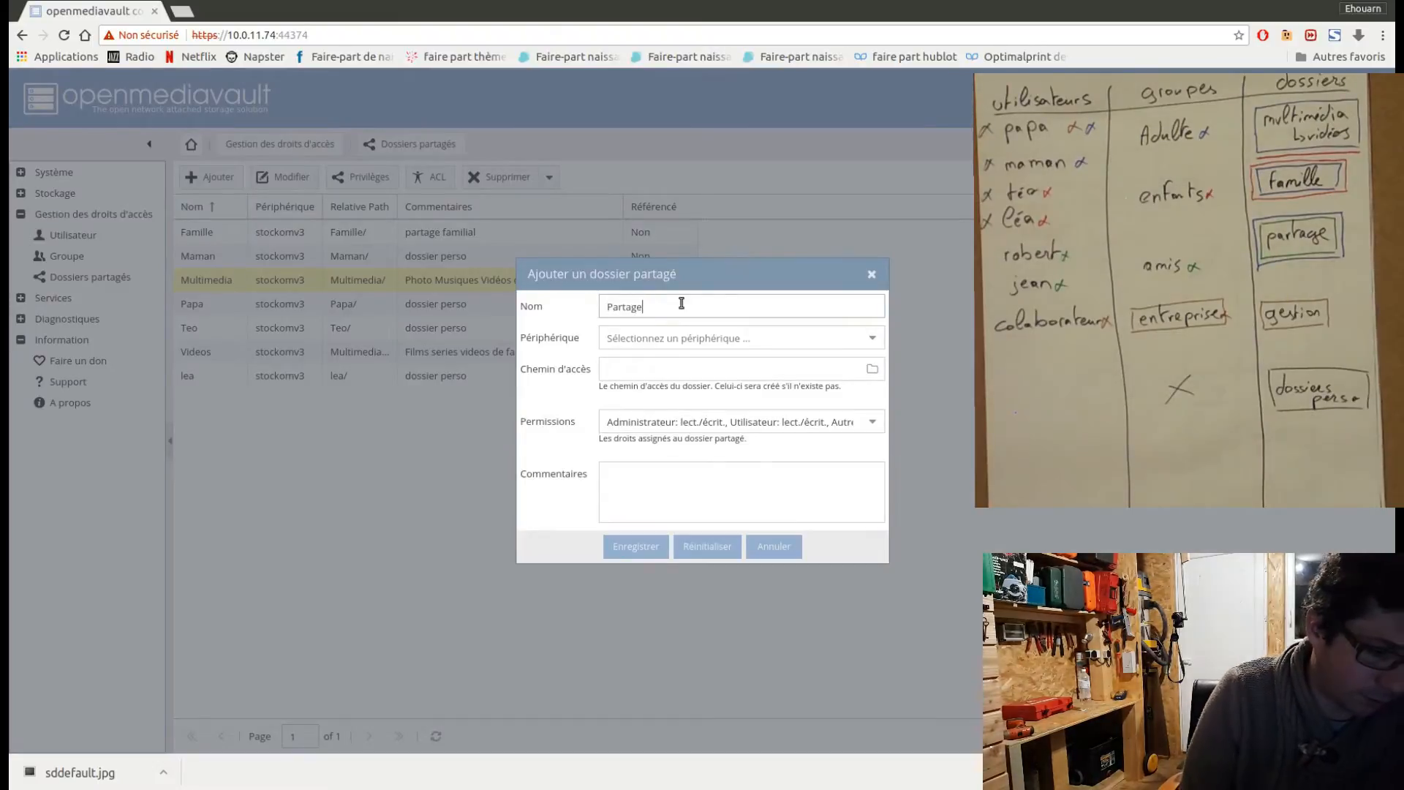
left_click(858, 344)
left_click(834, 386)
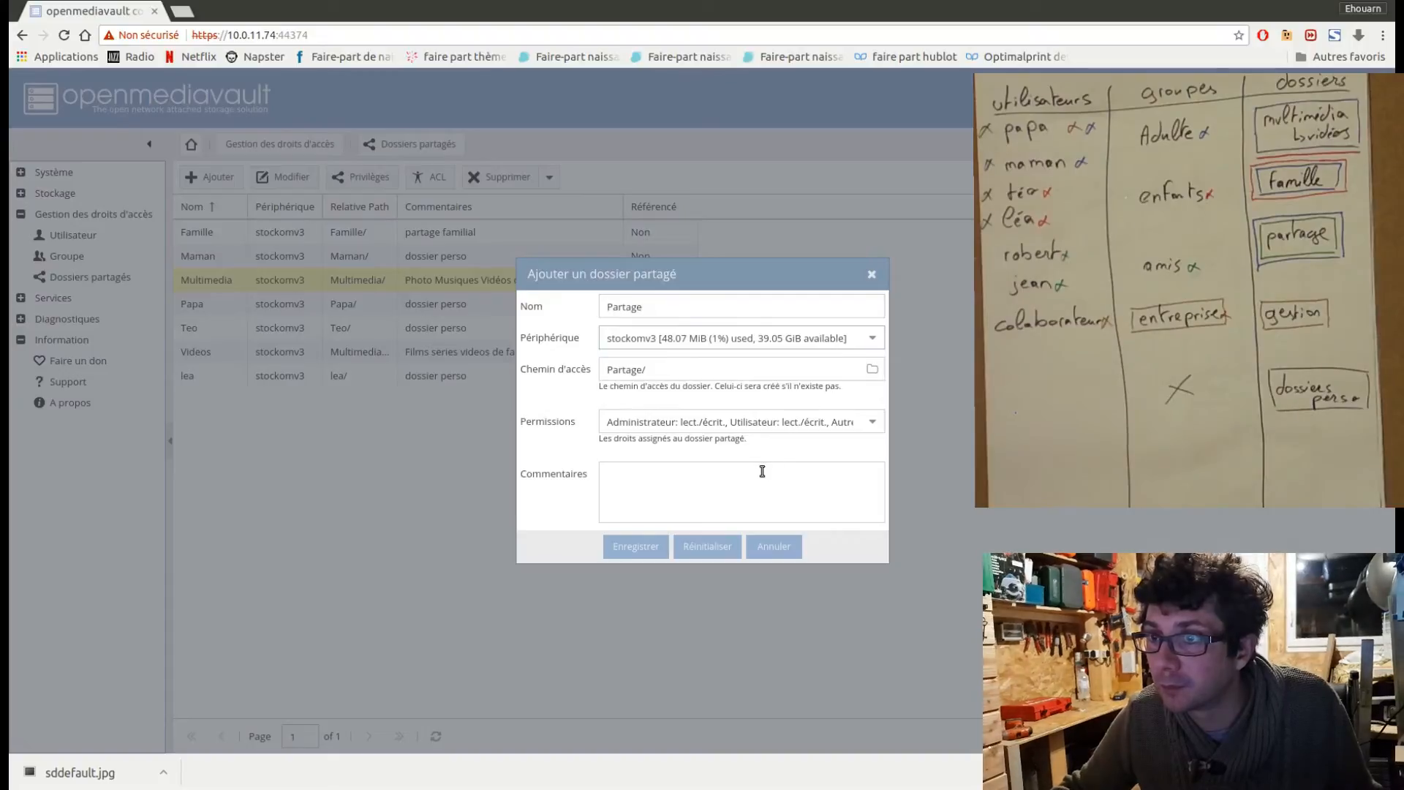
left_click(627, 494)
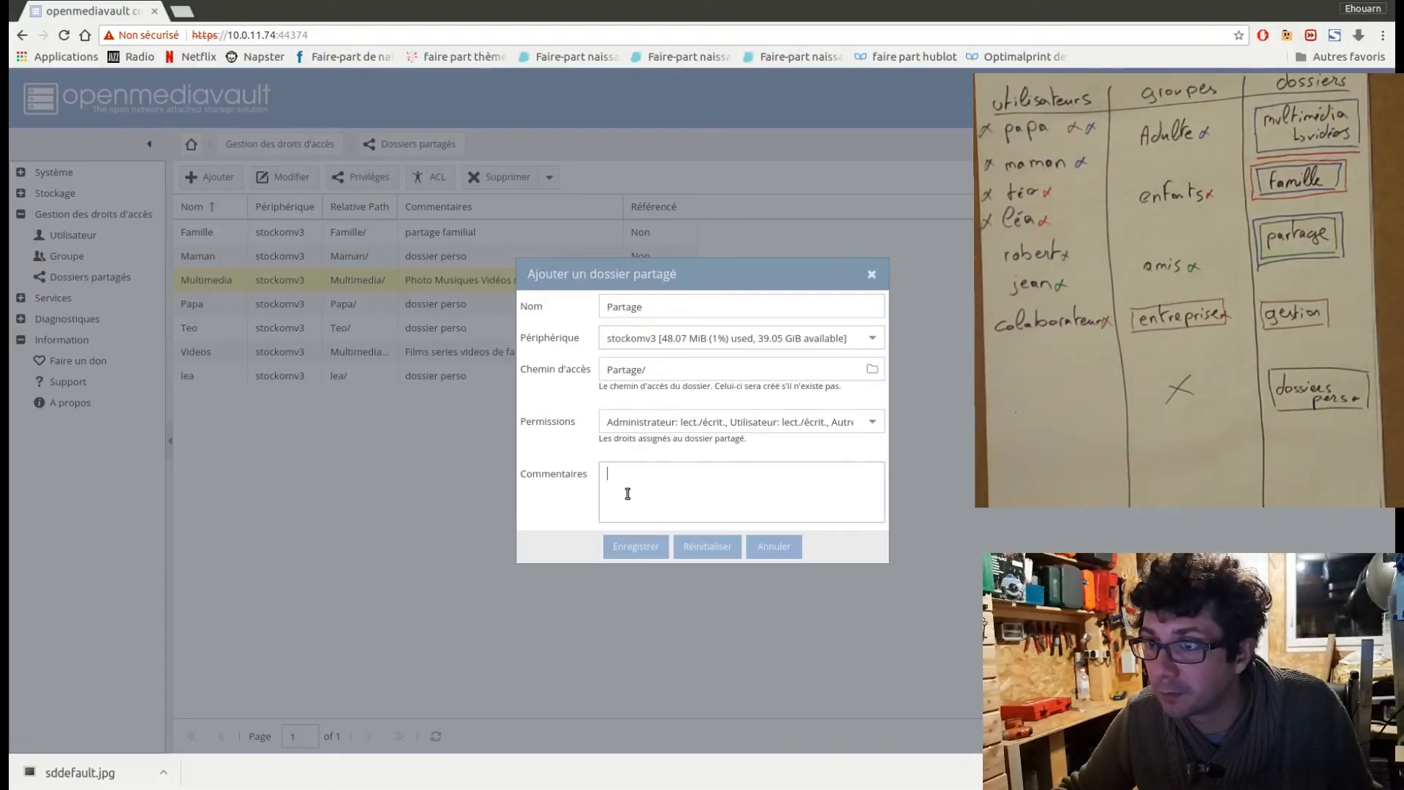
type("Part")
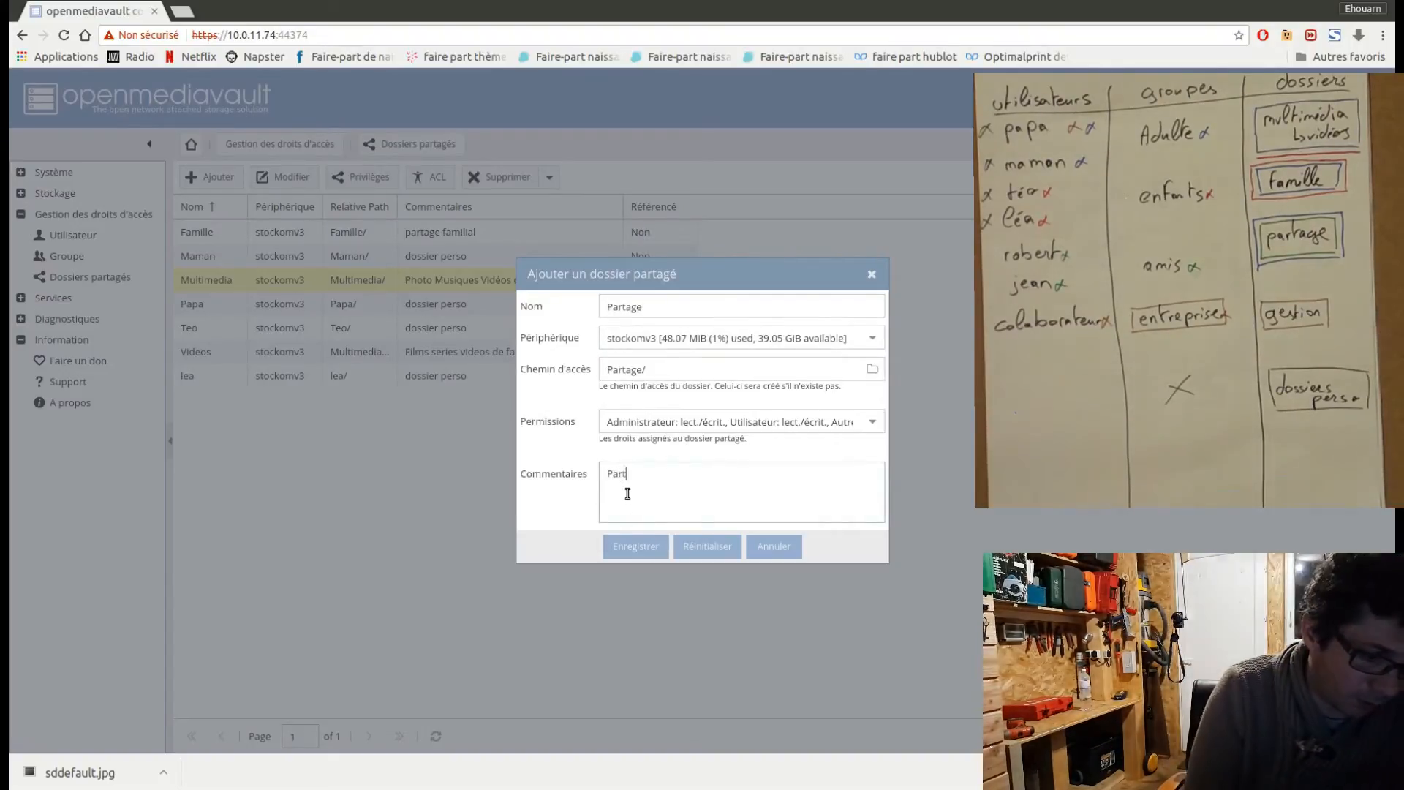
type("age libre")
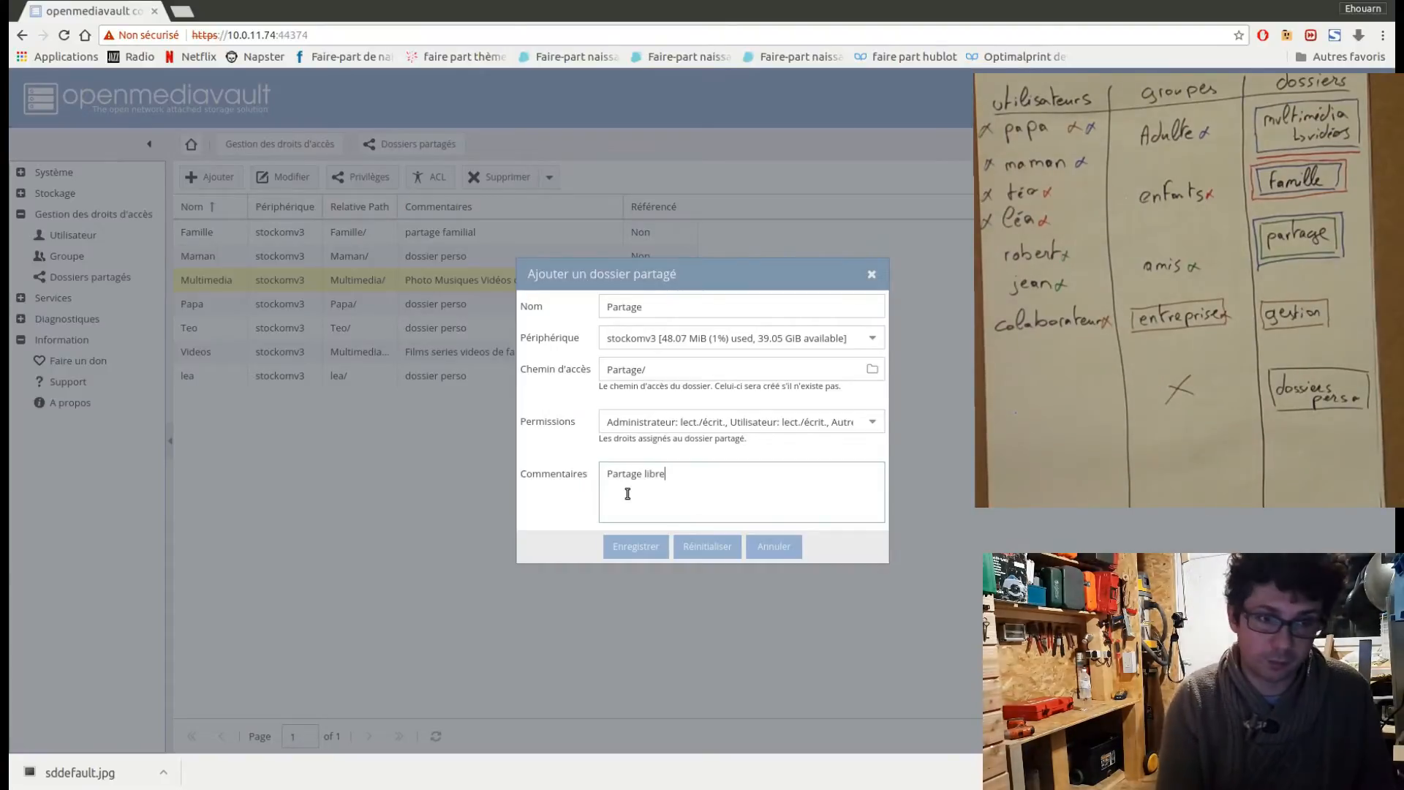
left_click(644, 547)
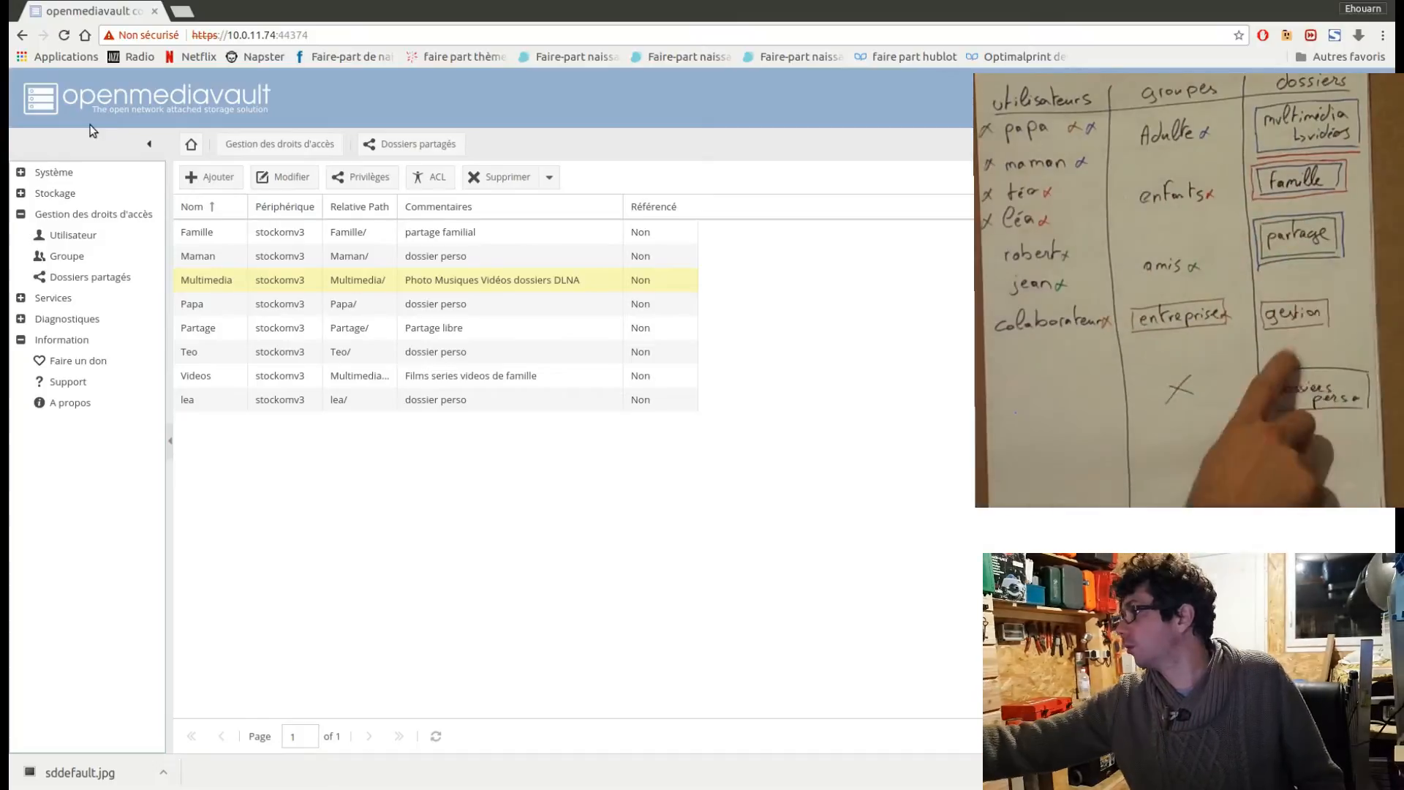
Create a shared folder named Gestion on the stockomv3 device with the comment "entreprise gestion" and save it.
left_click(218, 177)
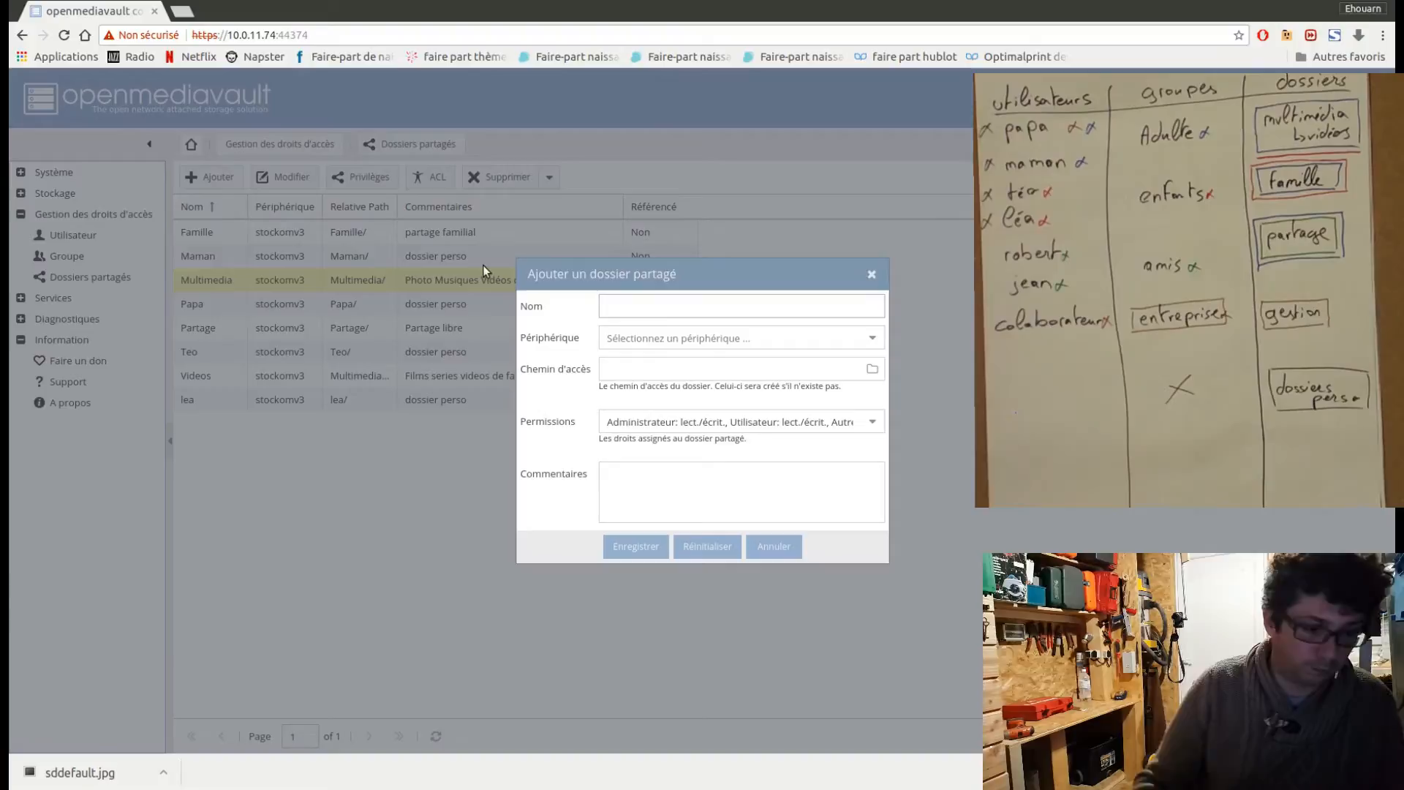
type("Gestion")
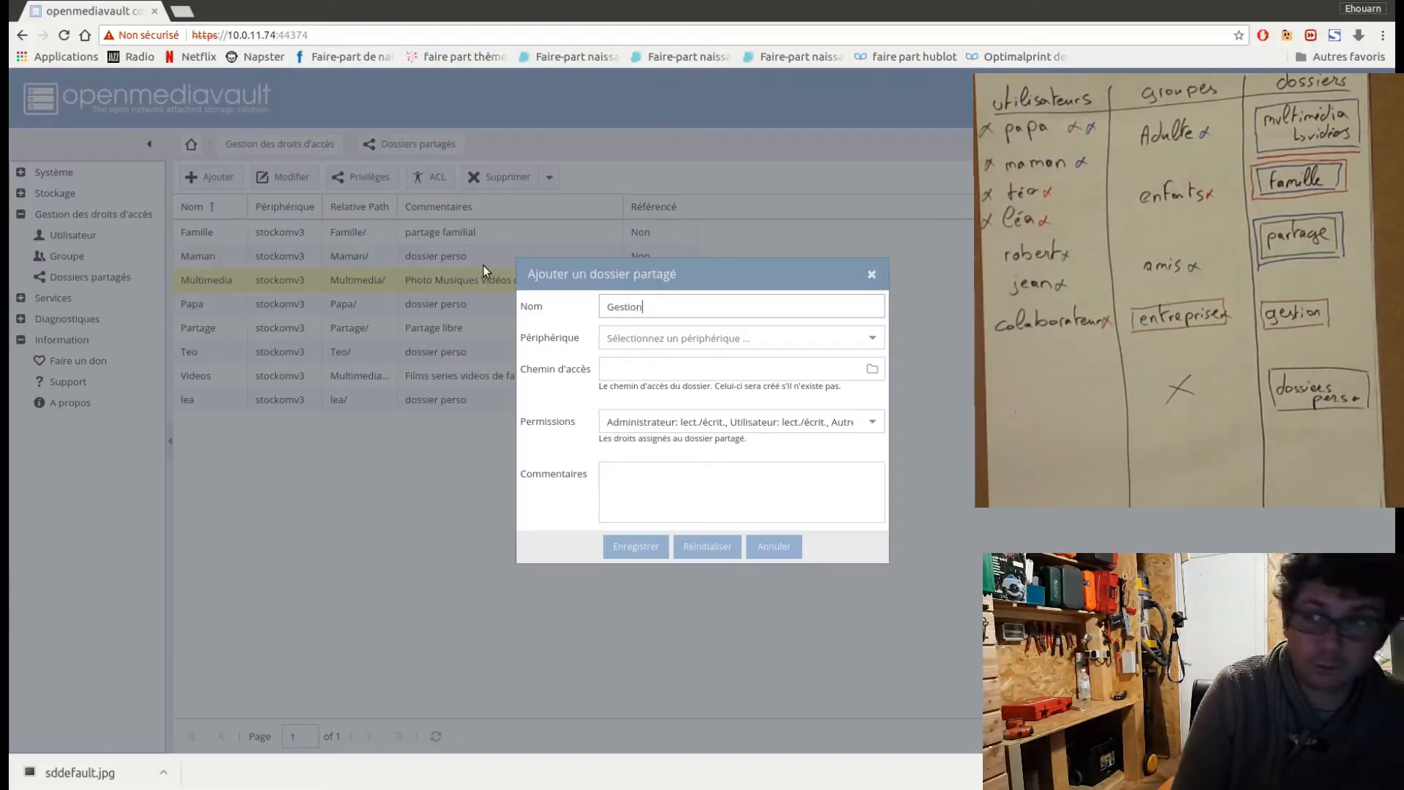
left_click(666, 334)
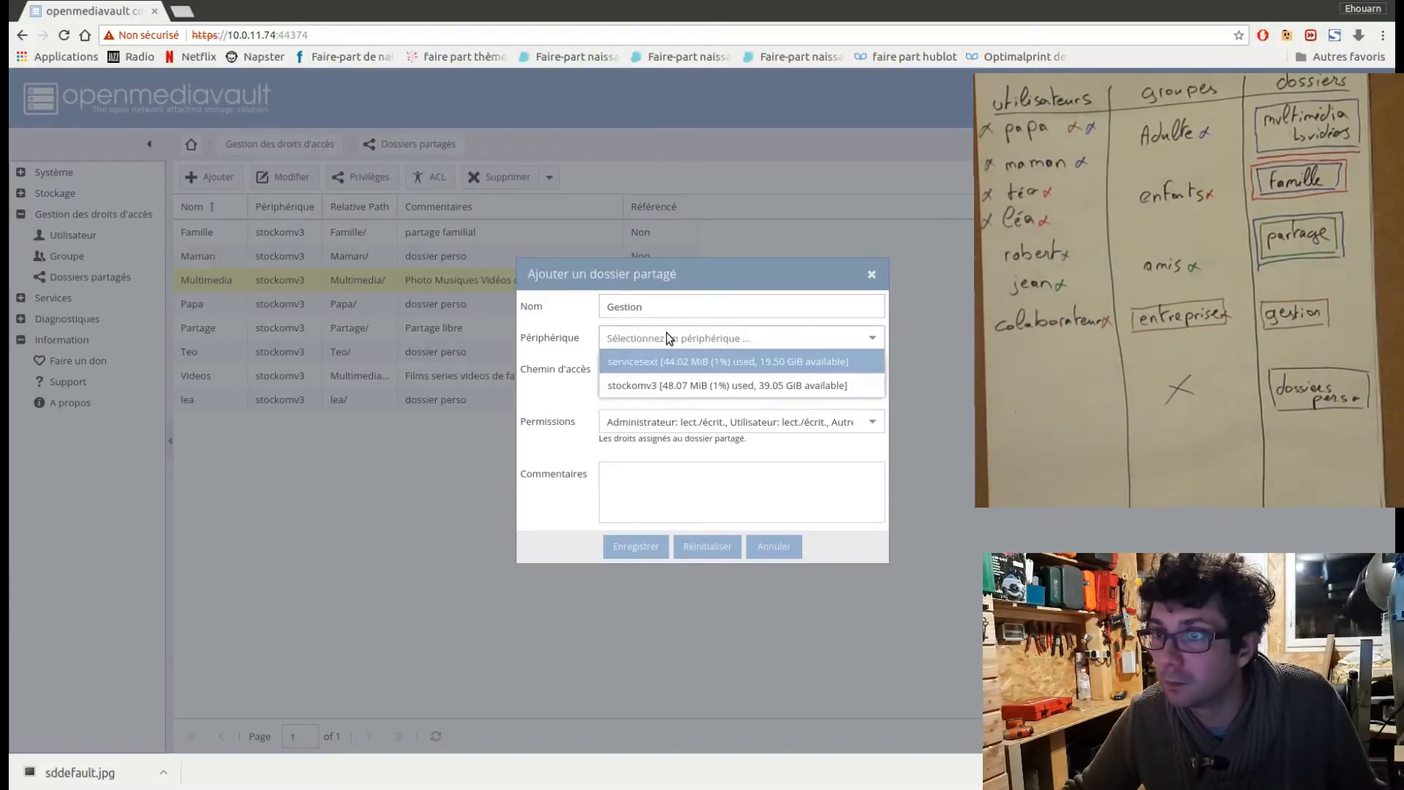
left_click(674, 387)
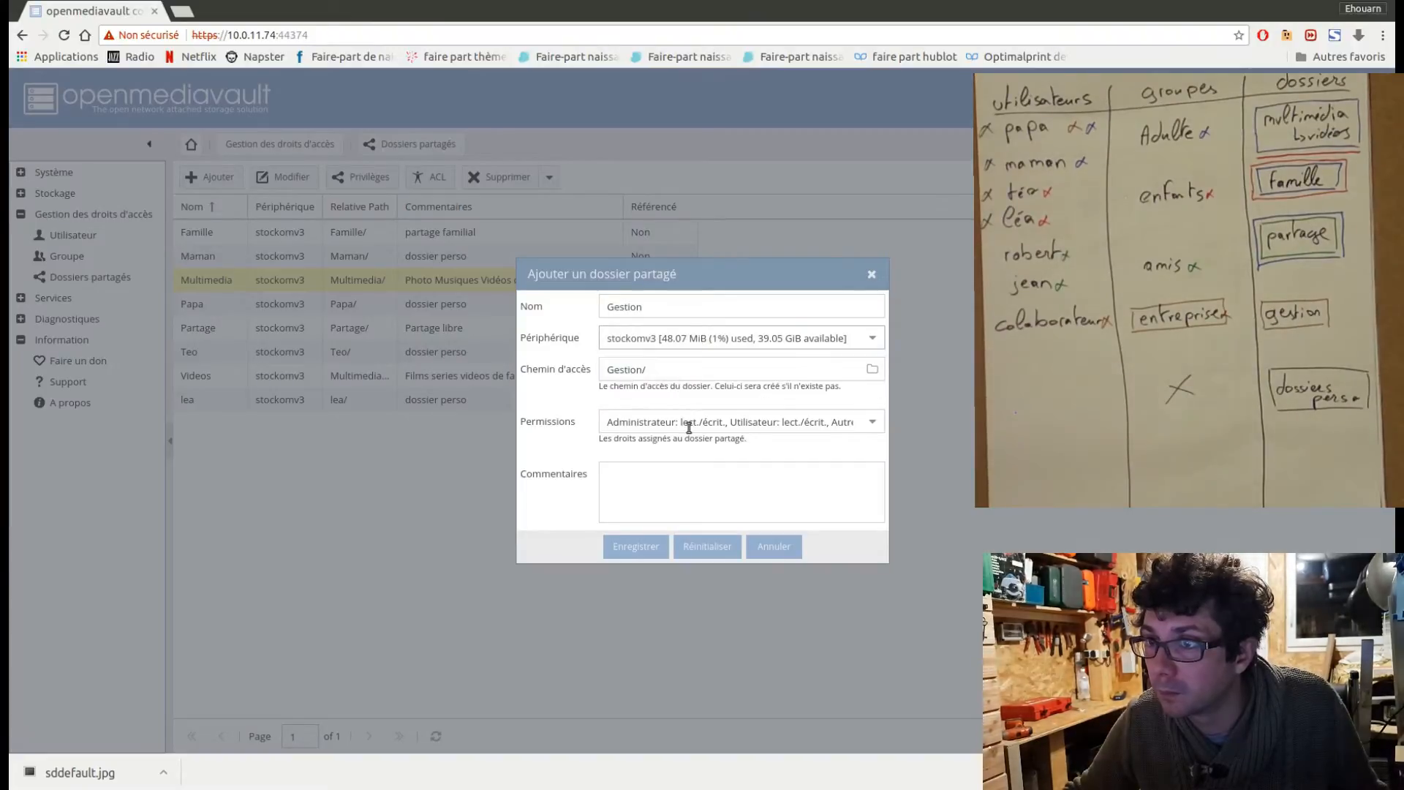
left_click(654, 486)
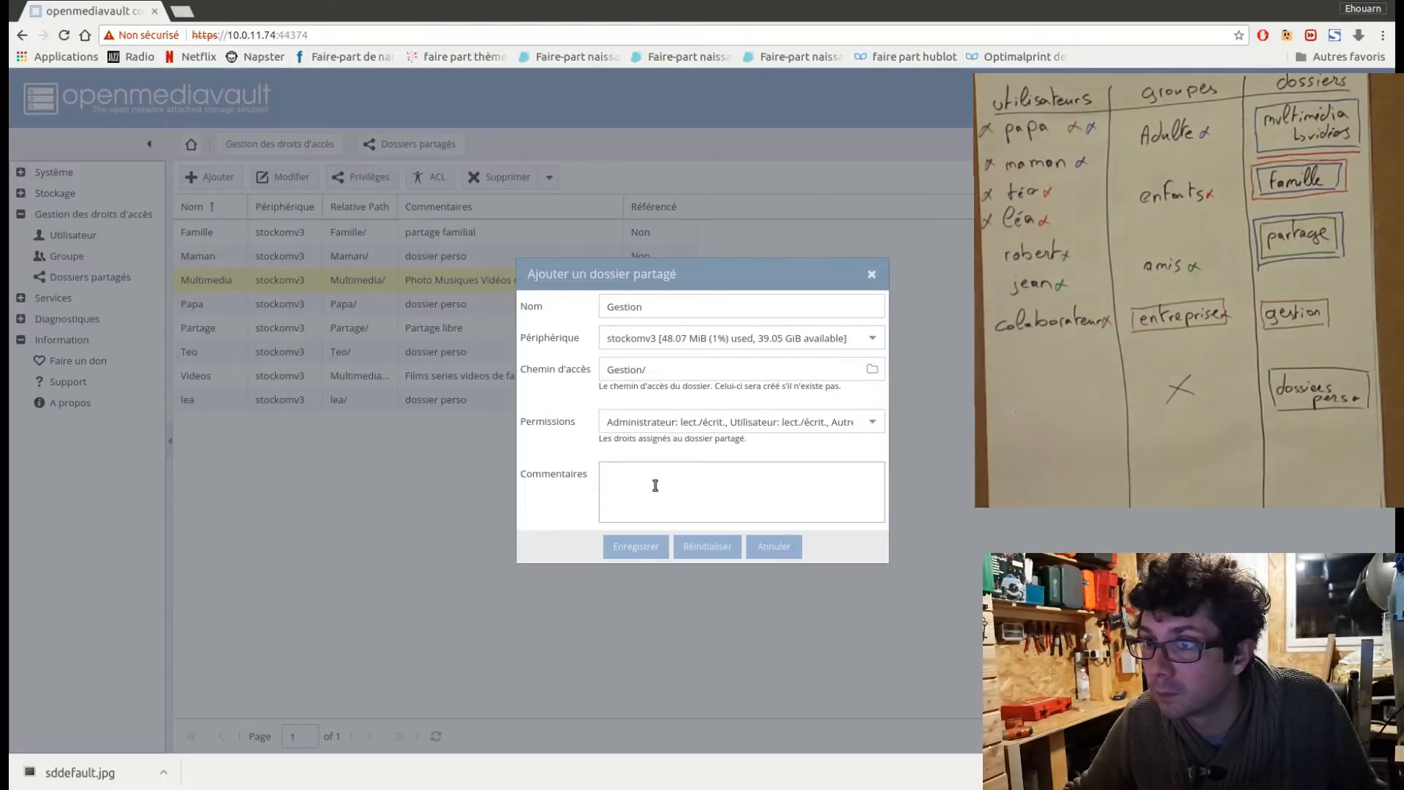
type("entrepri")
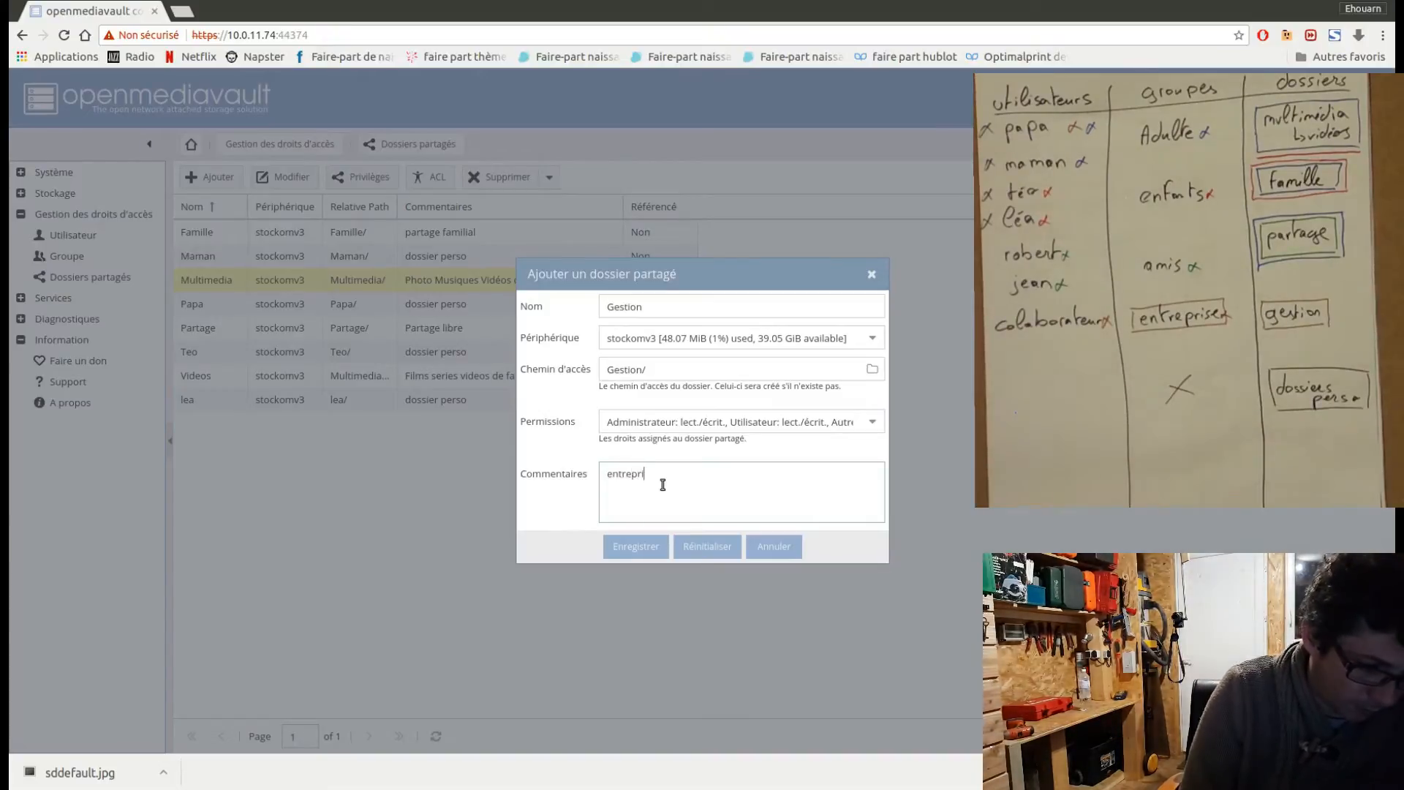
type("se gestion")
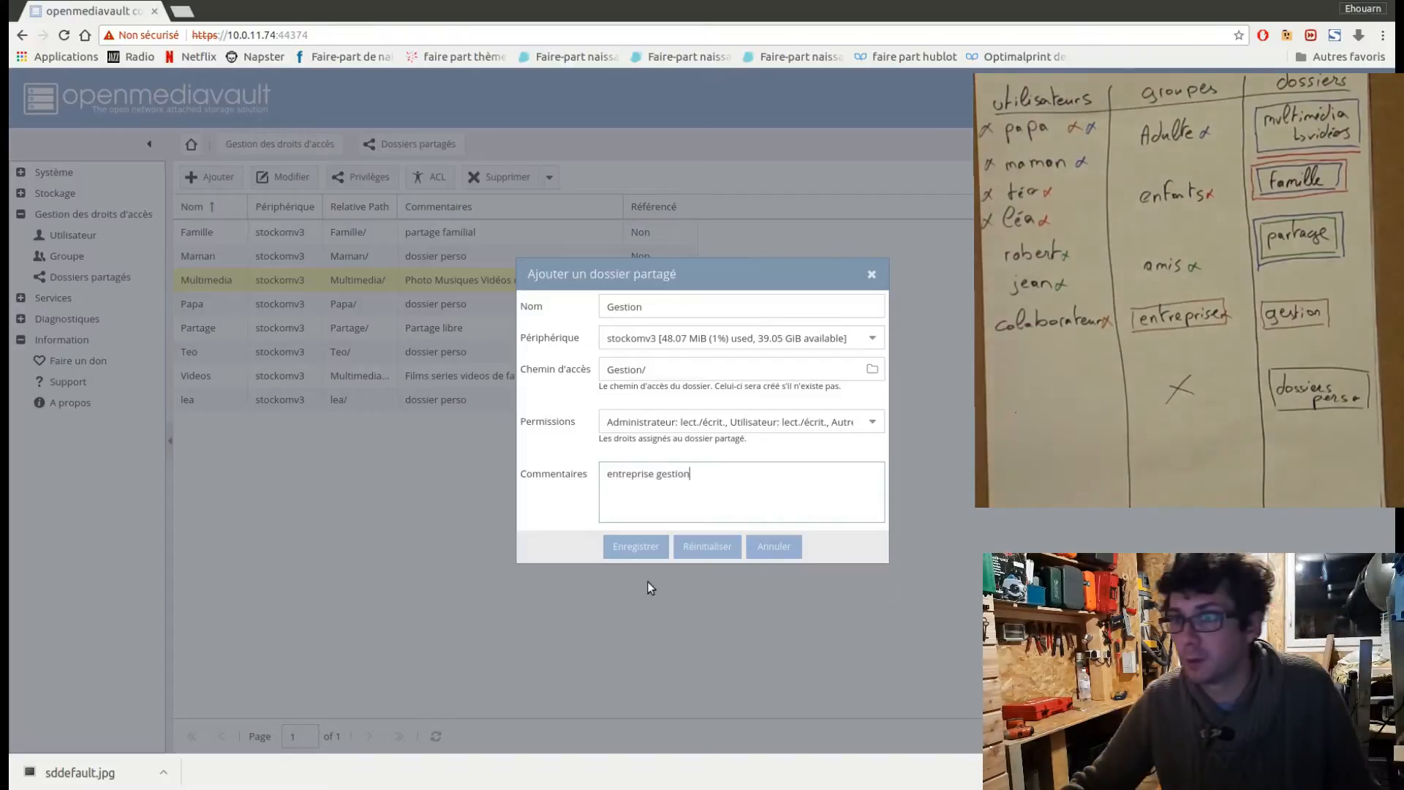
left_click(641, 544)
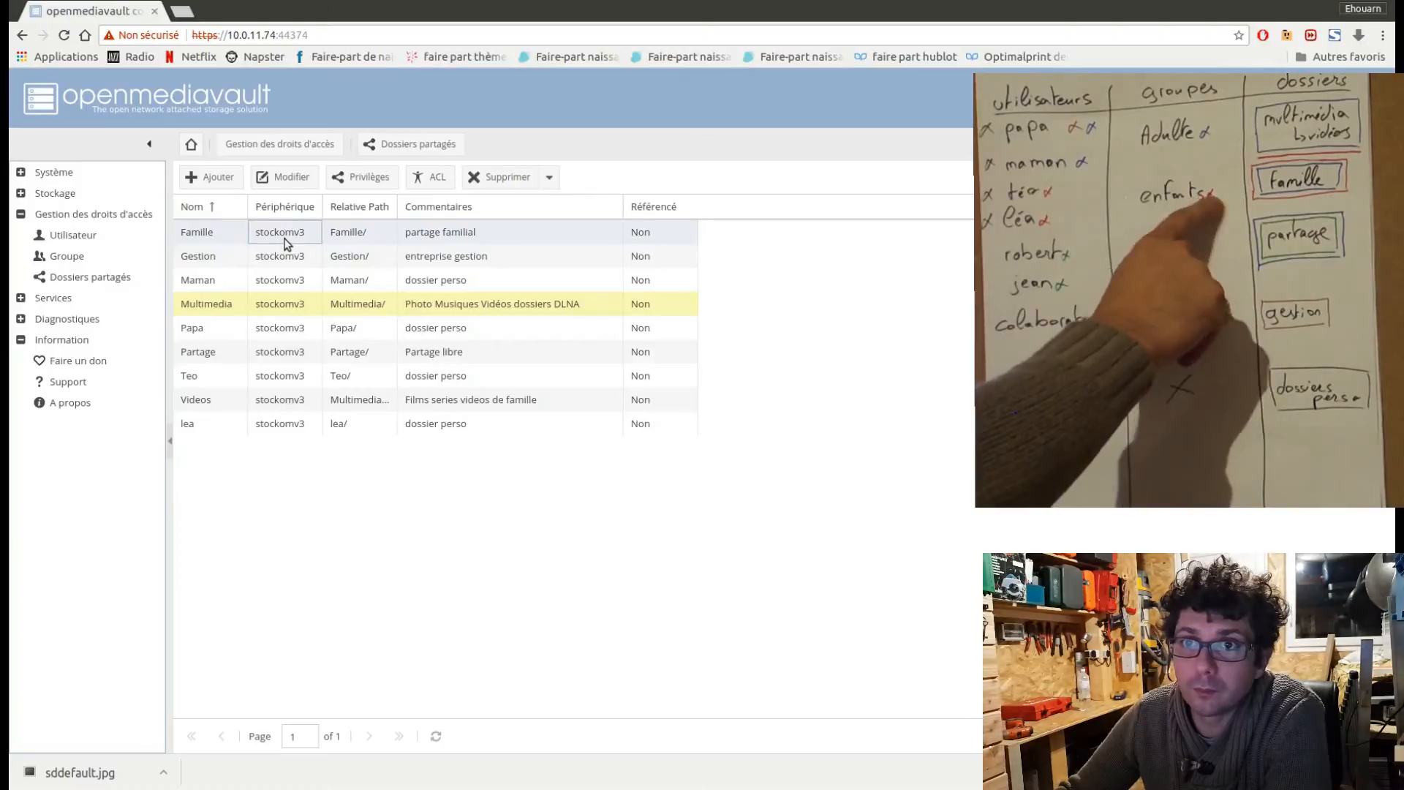
Give the Adultes and Enfants groups read/write privileges on the Famille folder, deny access to Amis and Entreprise, and save.
left_click(284, 233)
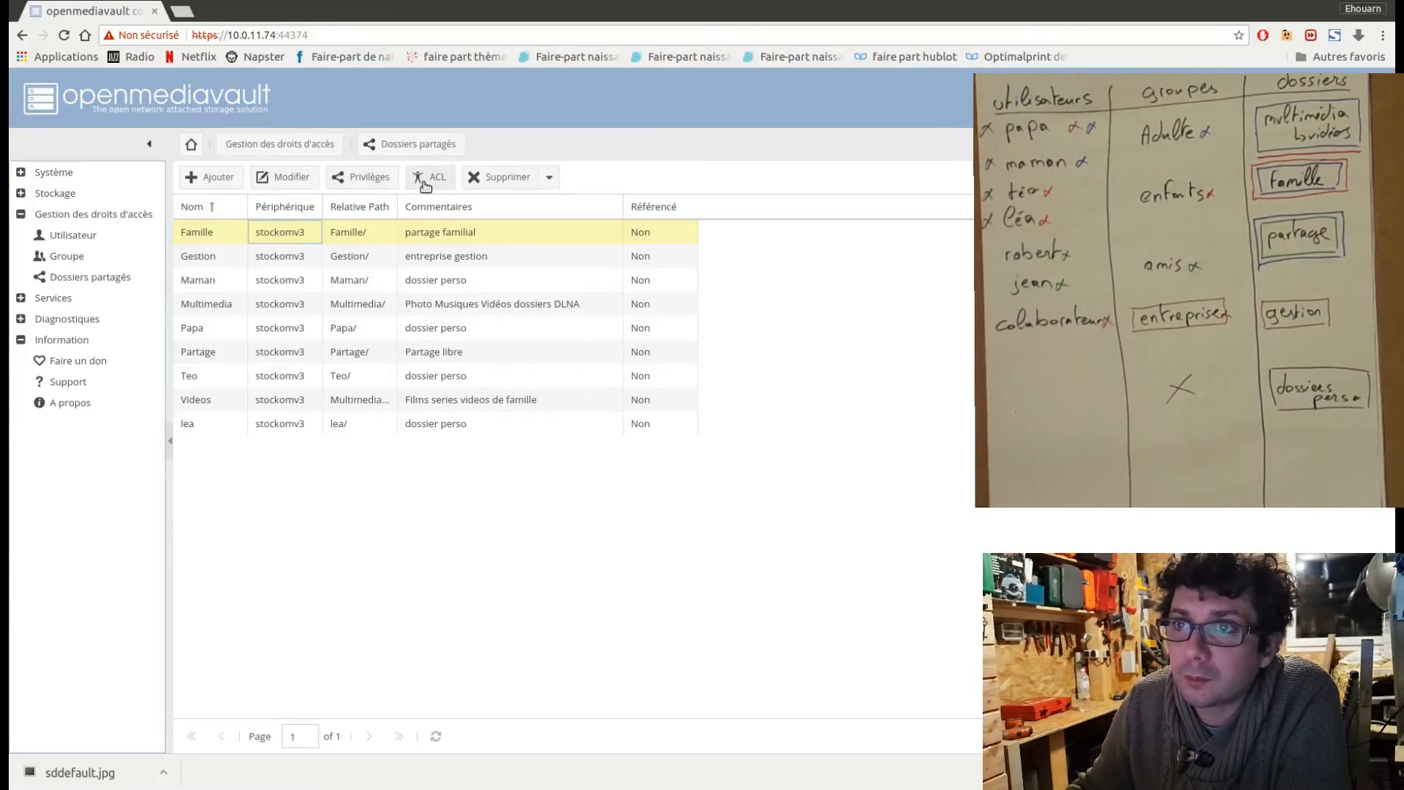
left_click(375, 185)
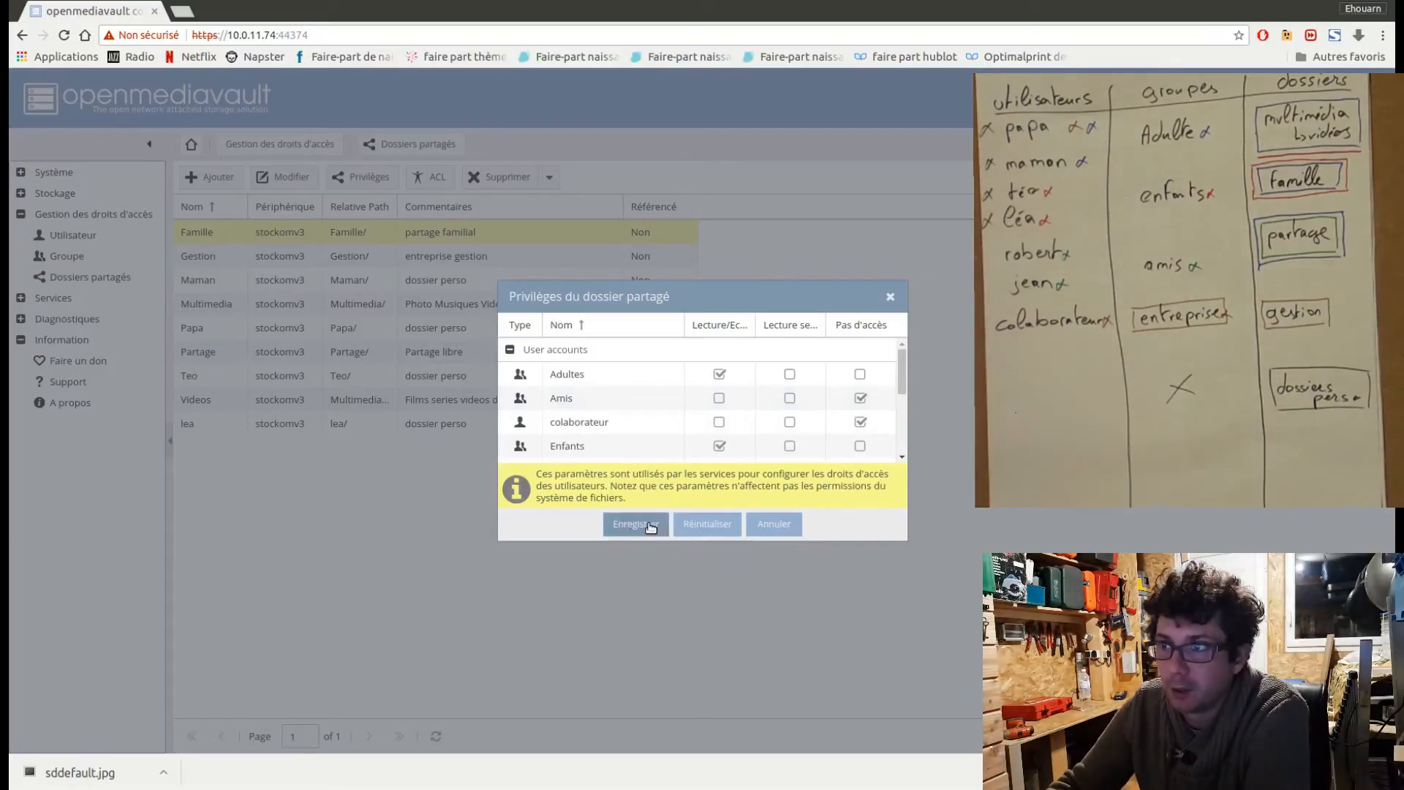
left_click(861, 423)
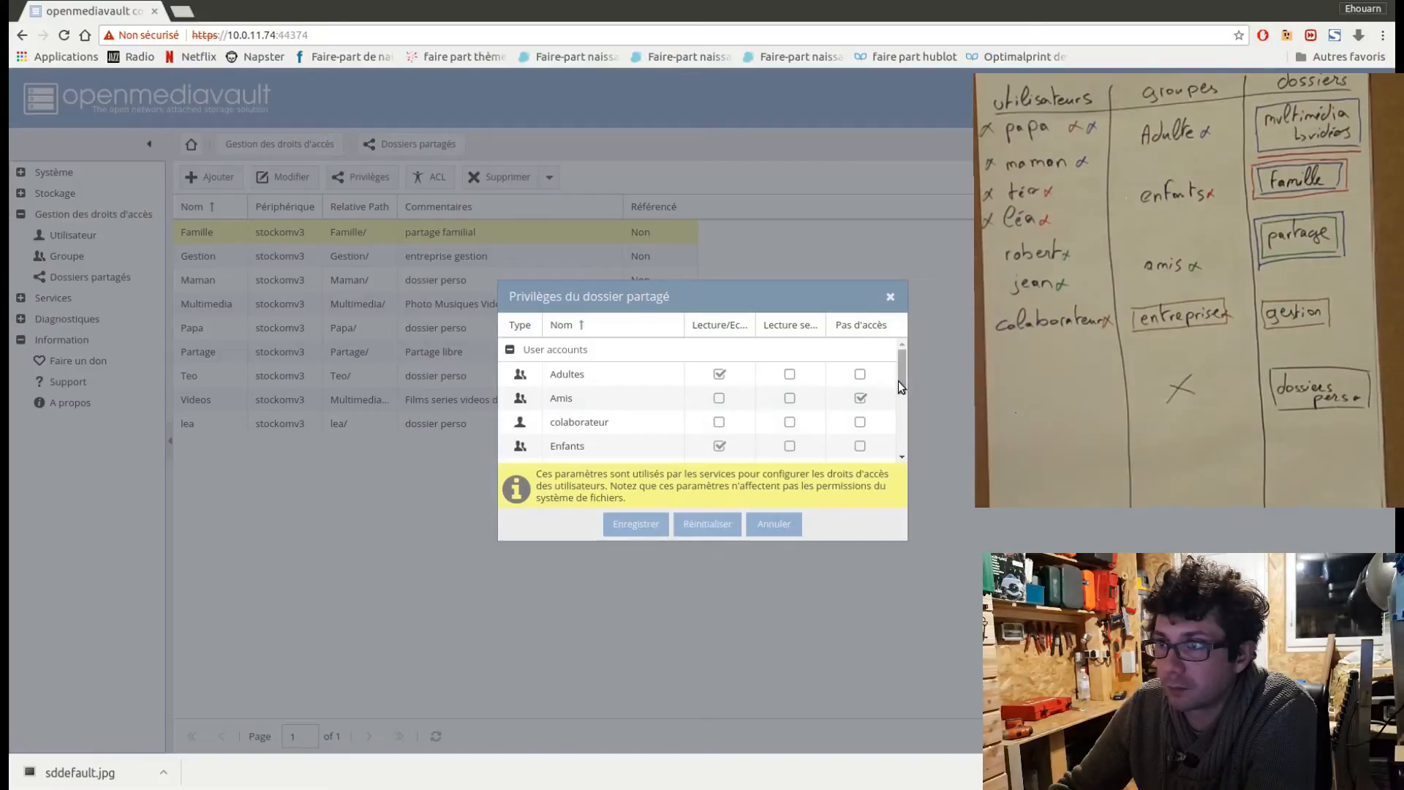
left_click_drag(898, 381, 902, 397)
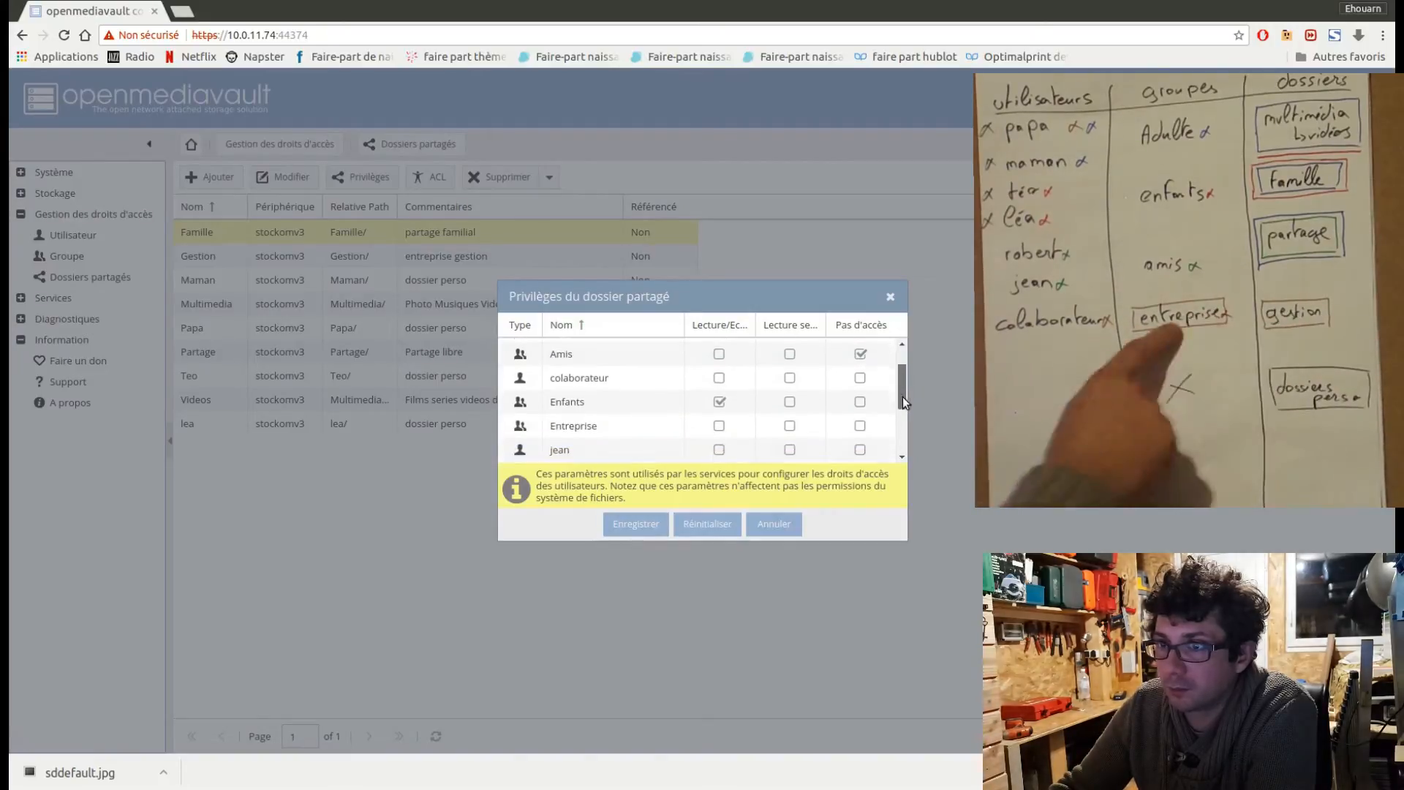
left_click(860, 426)
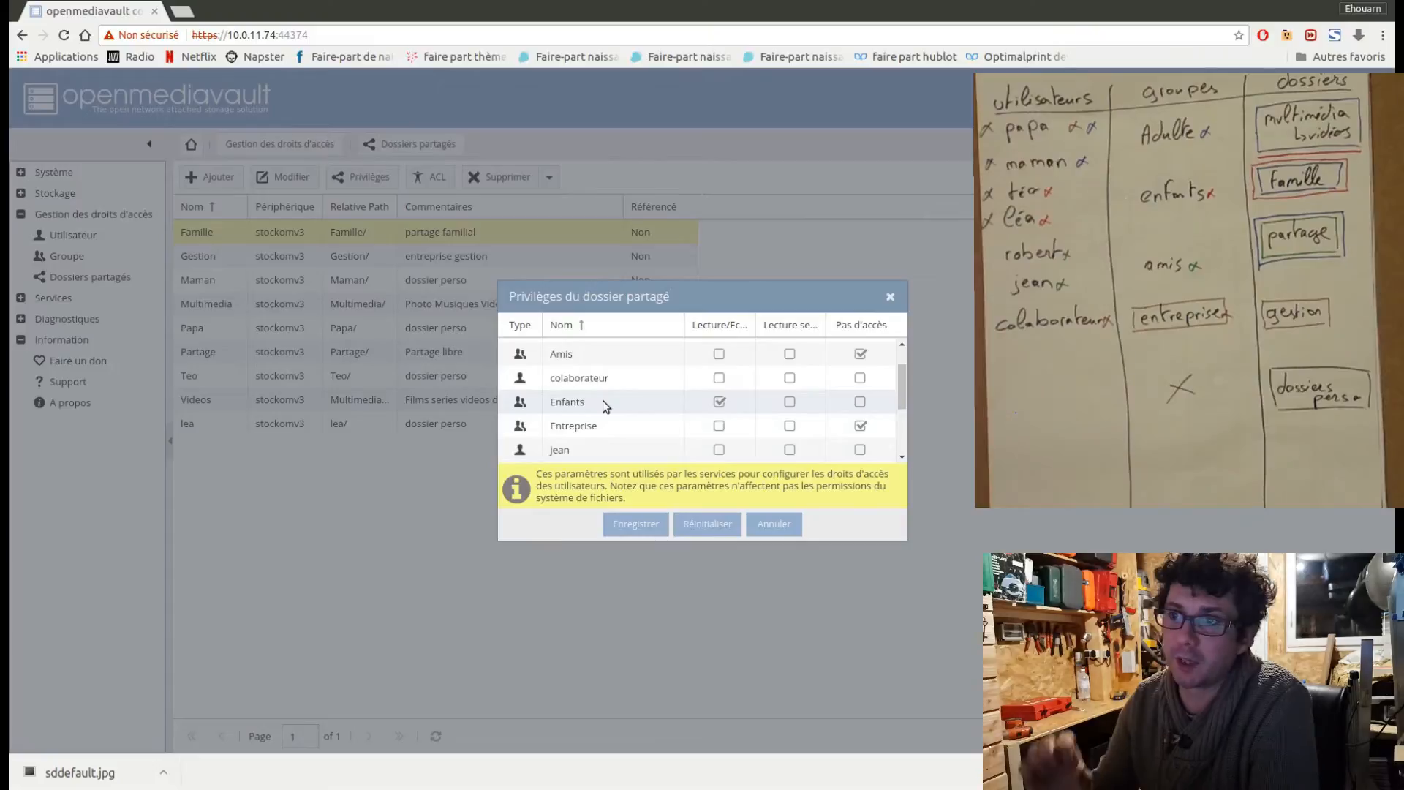
left_click(637, 524)
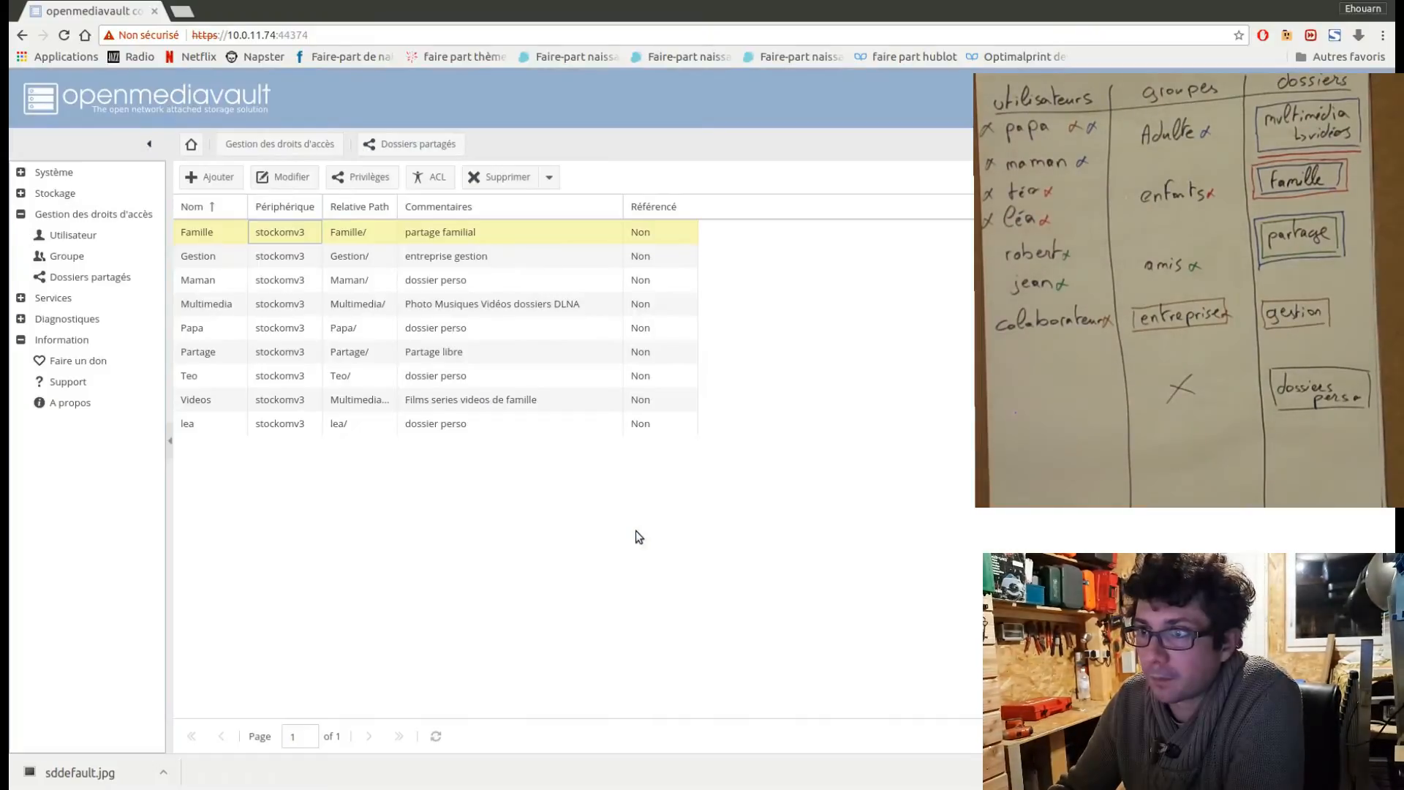
Open the ACL settings of the Gestion shared folder and enlarge the dialog.
left_click(307, 258)
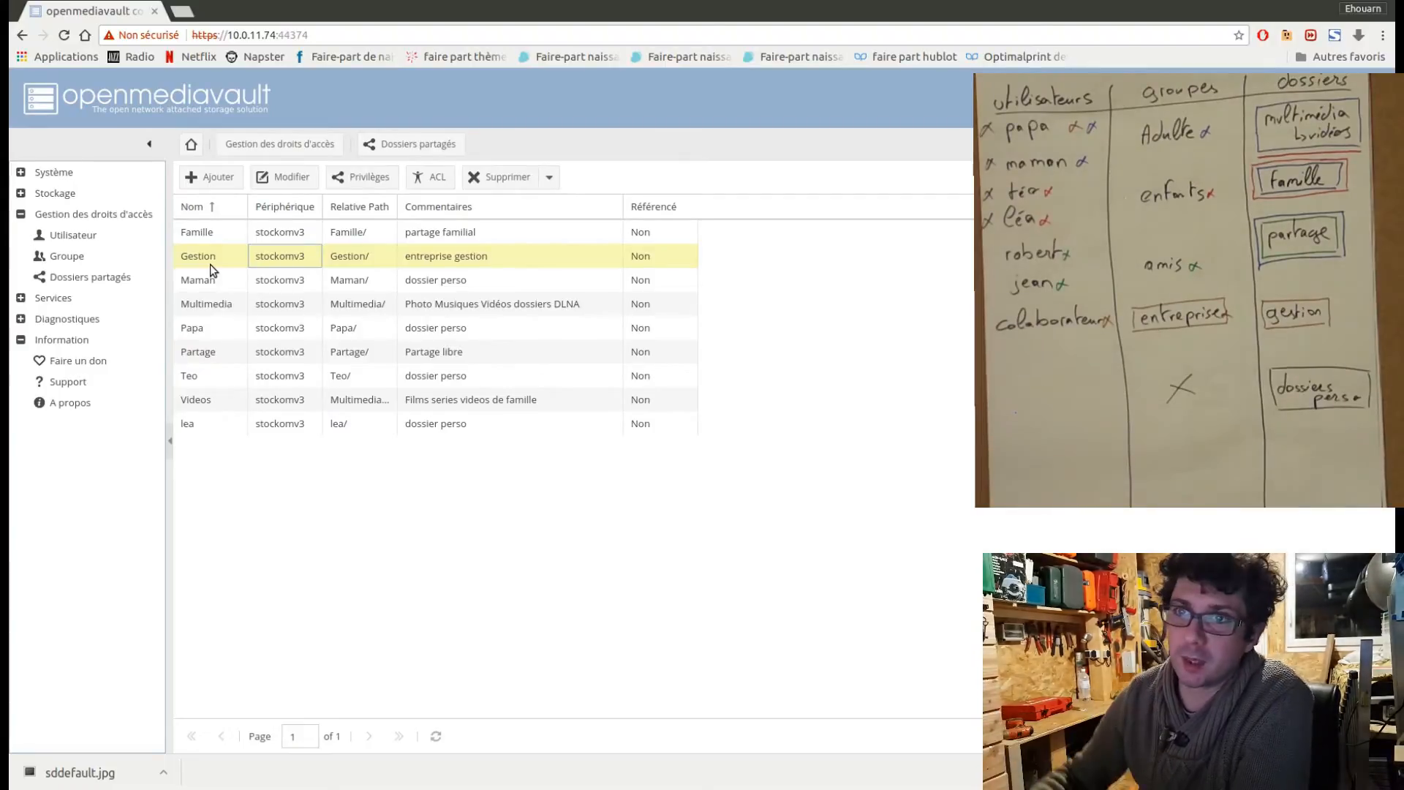
left_click(430, 180)
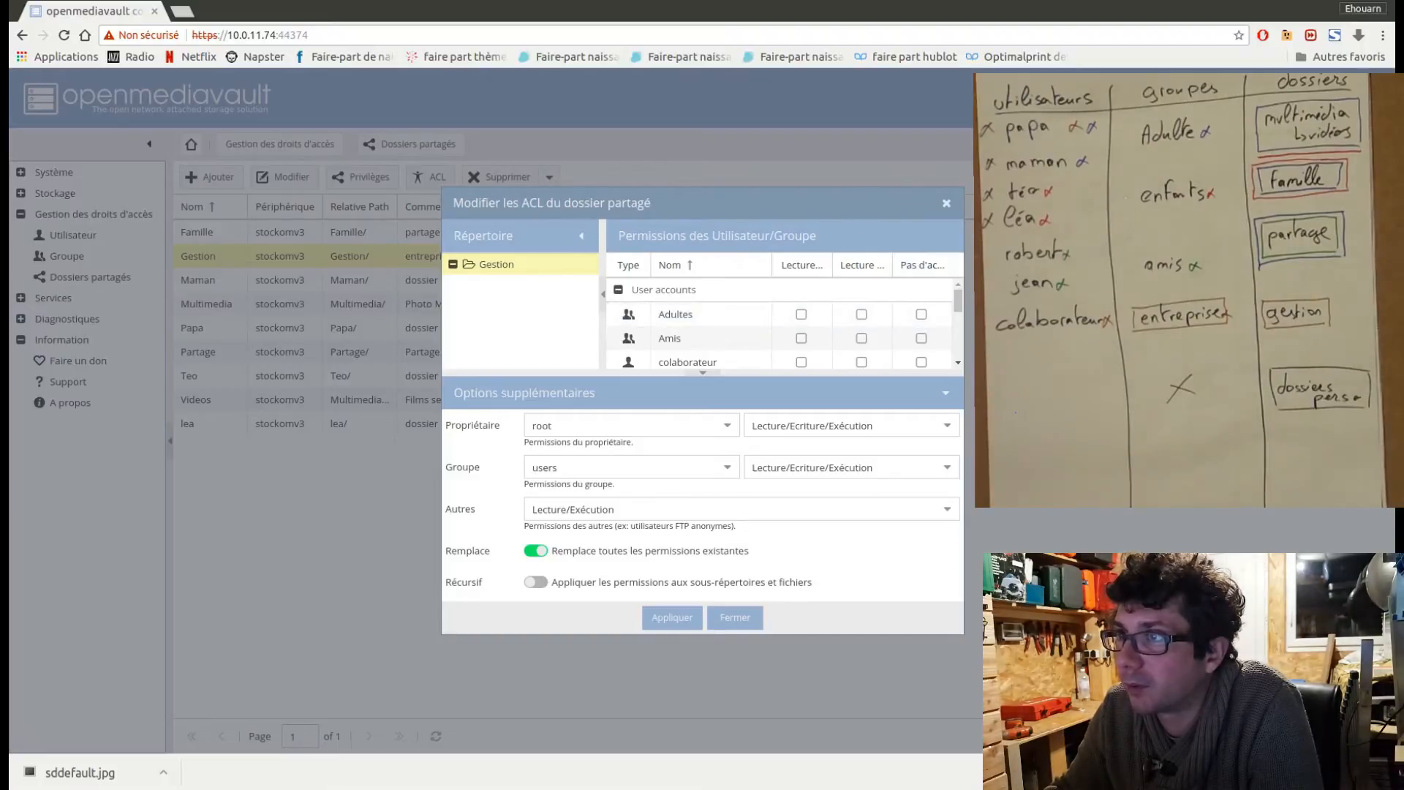
left_click_drag(973, 637, 1215, 707)
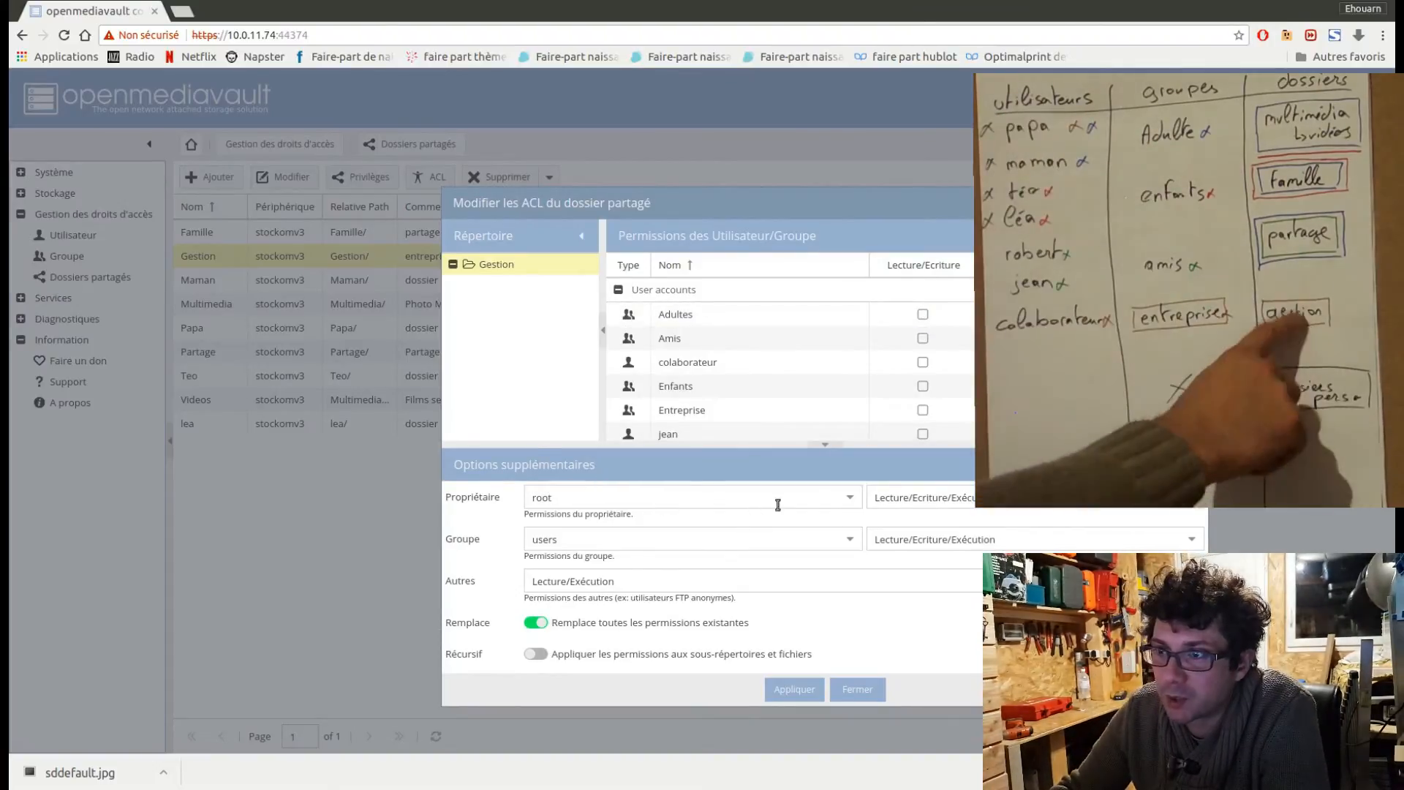
left_click(852, 498)
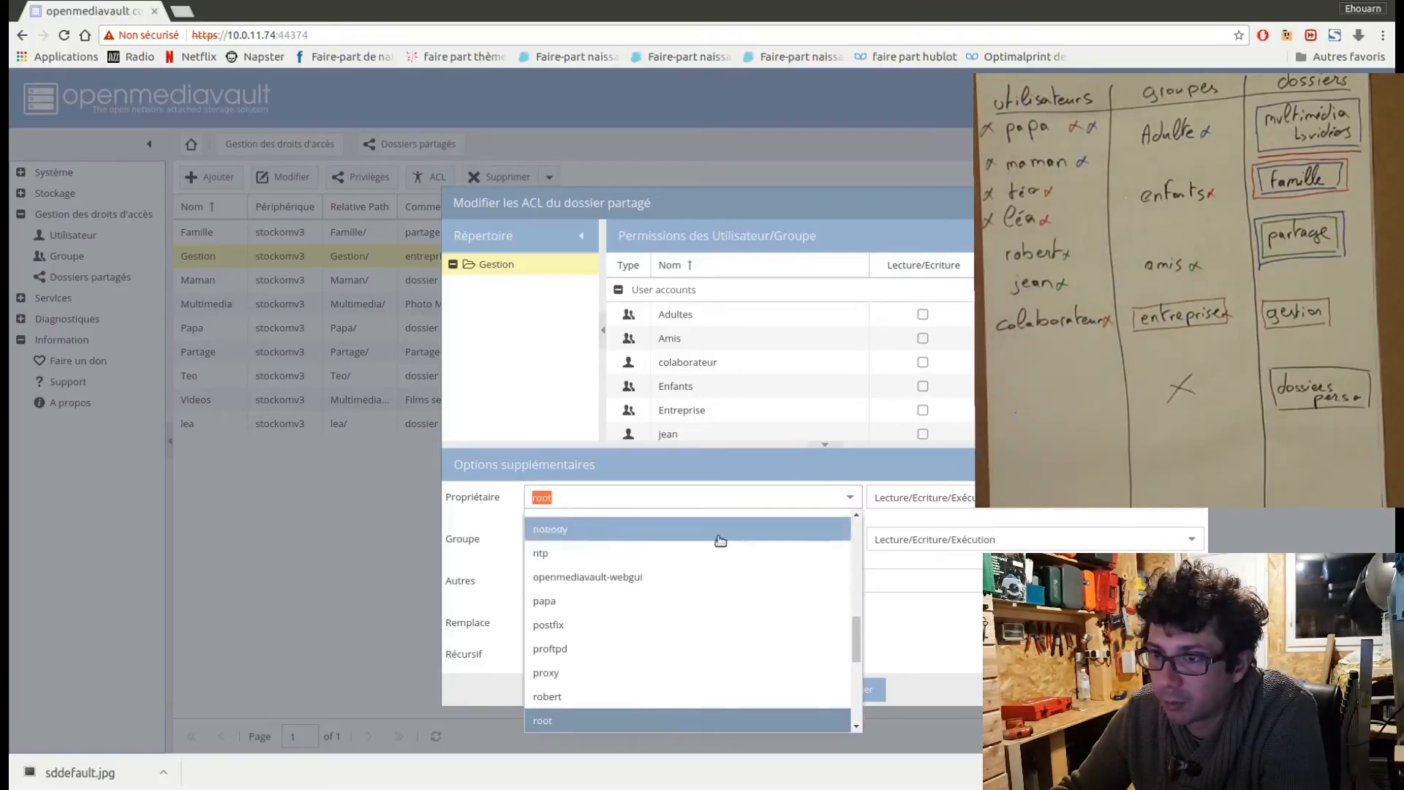
scroll(624, 699, "up", 3)
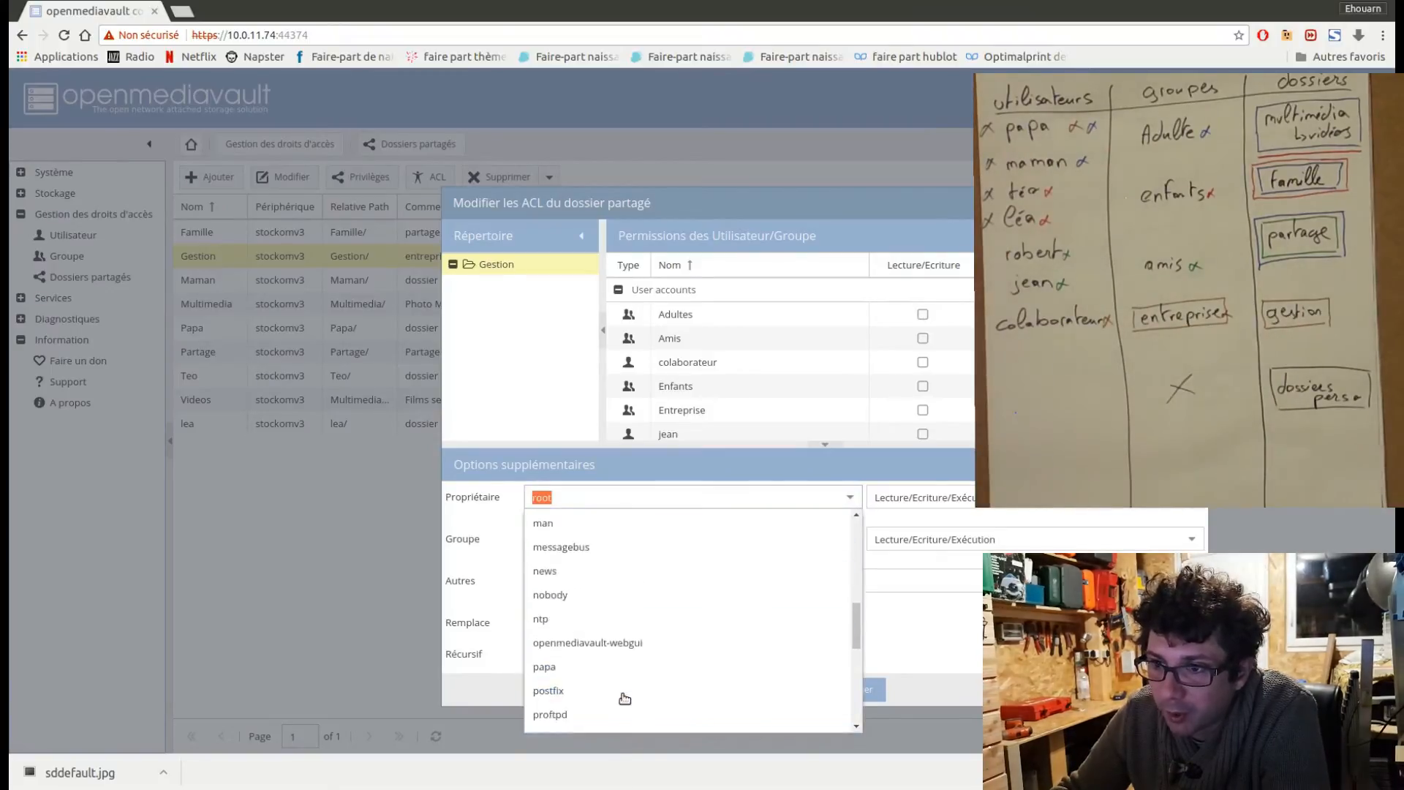
scroll(624, 699, "up", 3)
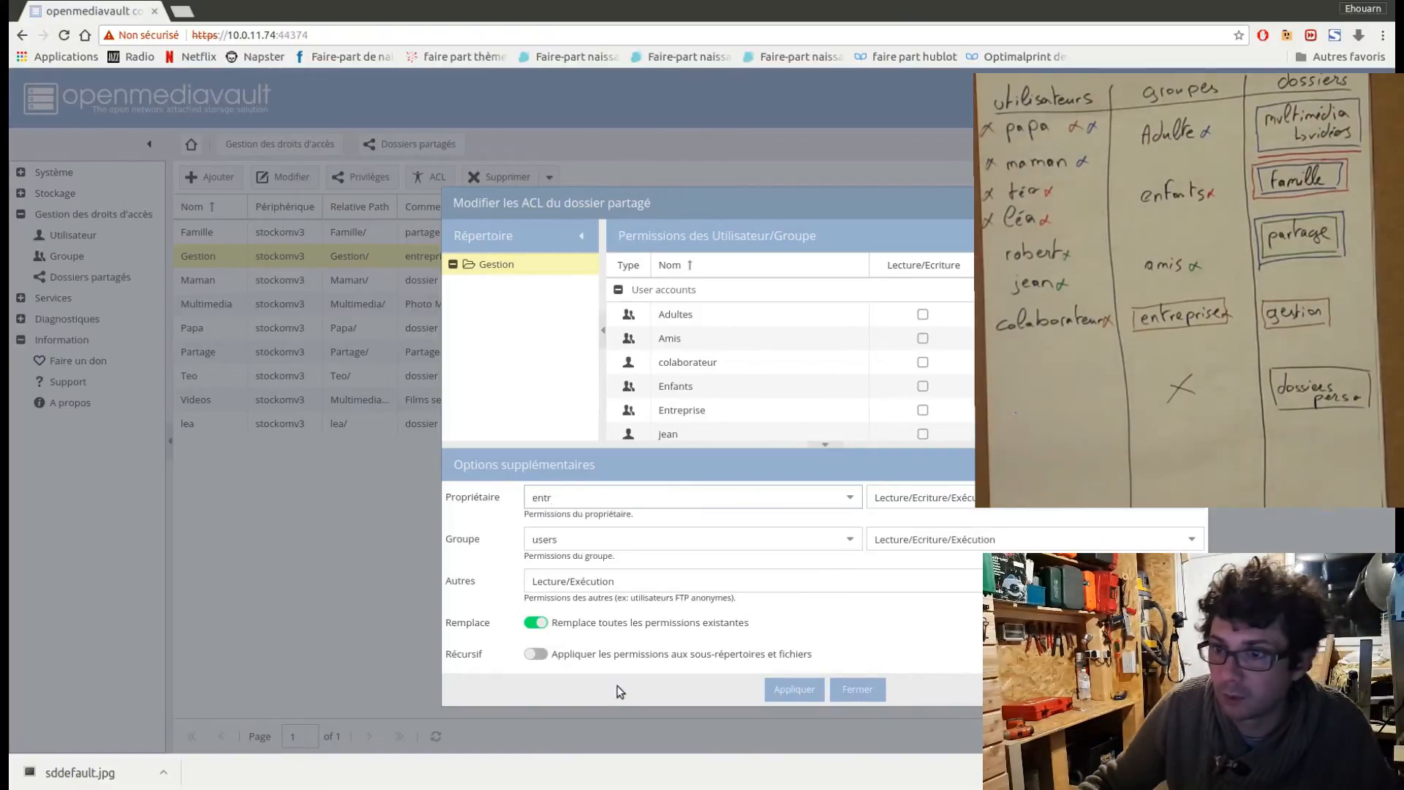
key("BackSpace")
key("BackSpace")
key("BackSpace")
key("BackSpace")
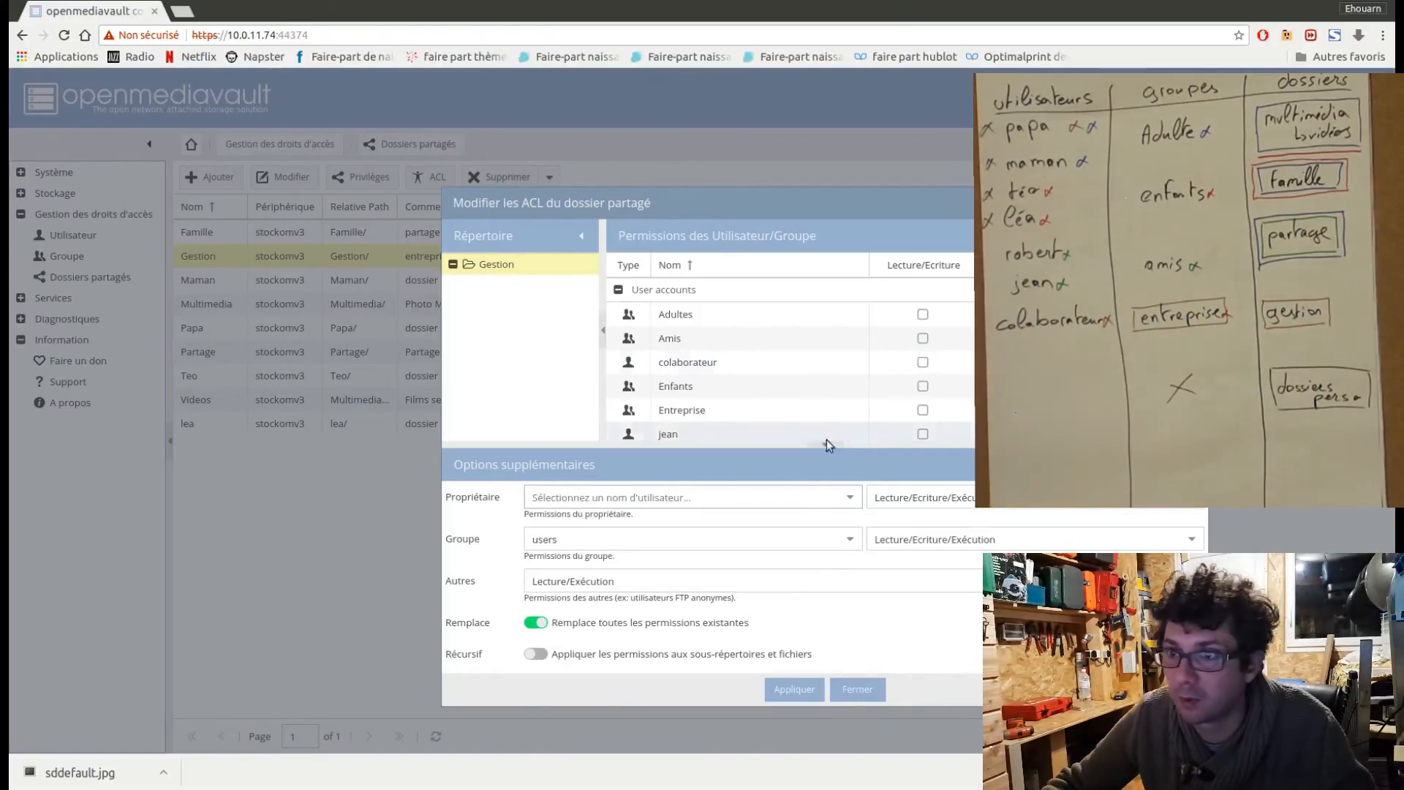
Set the Gestion folder's owner to papa and its group to Entreprise in the ACL options.
left_click(850, 498)
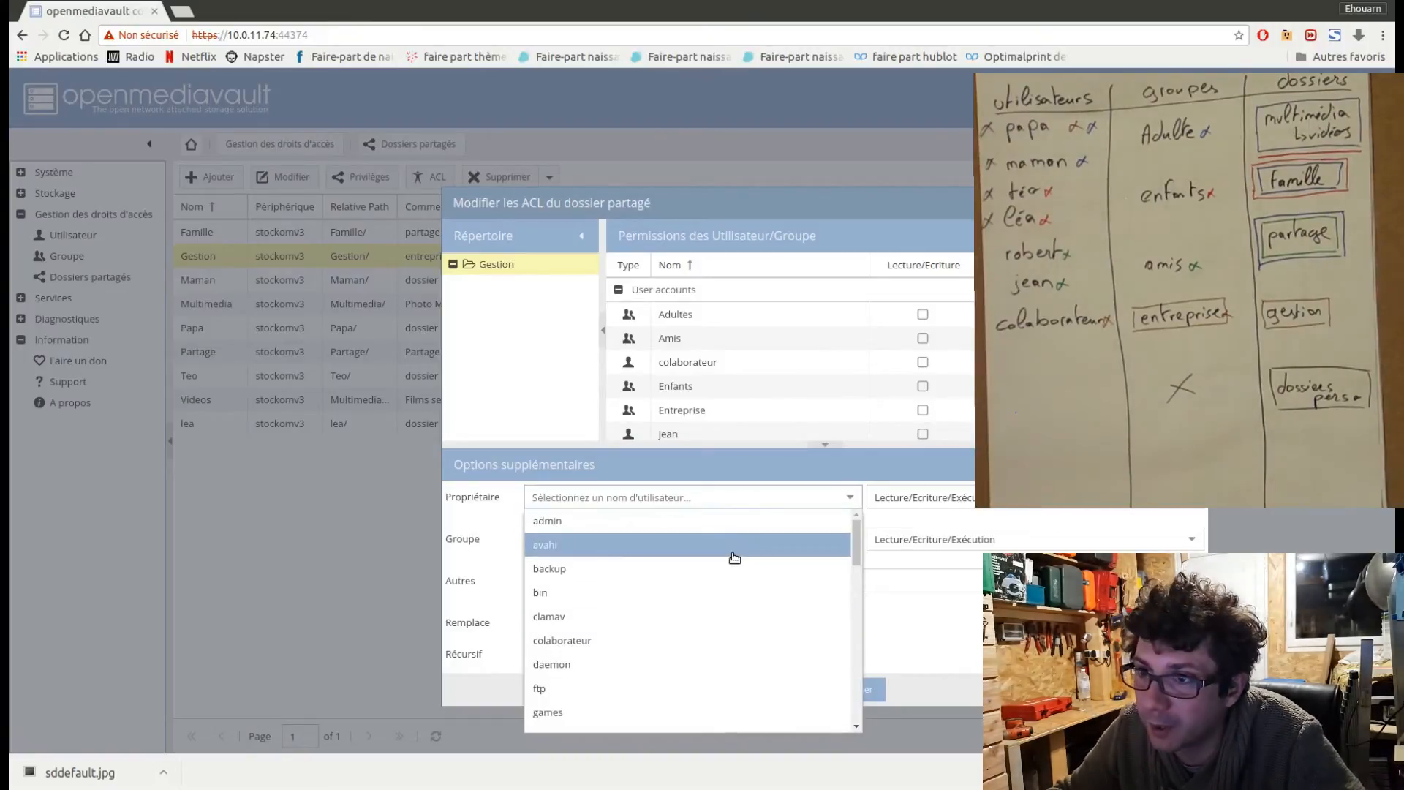
type("papa")
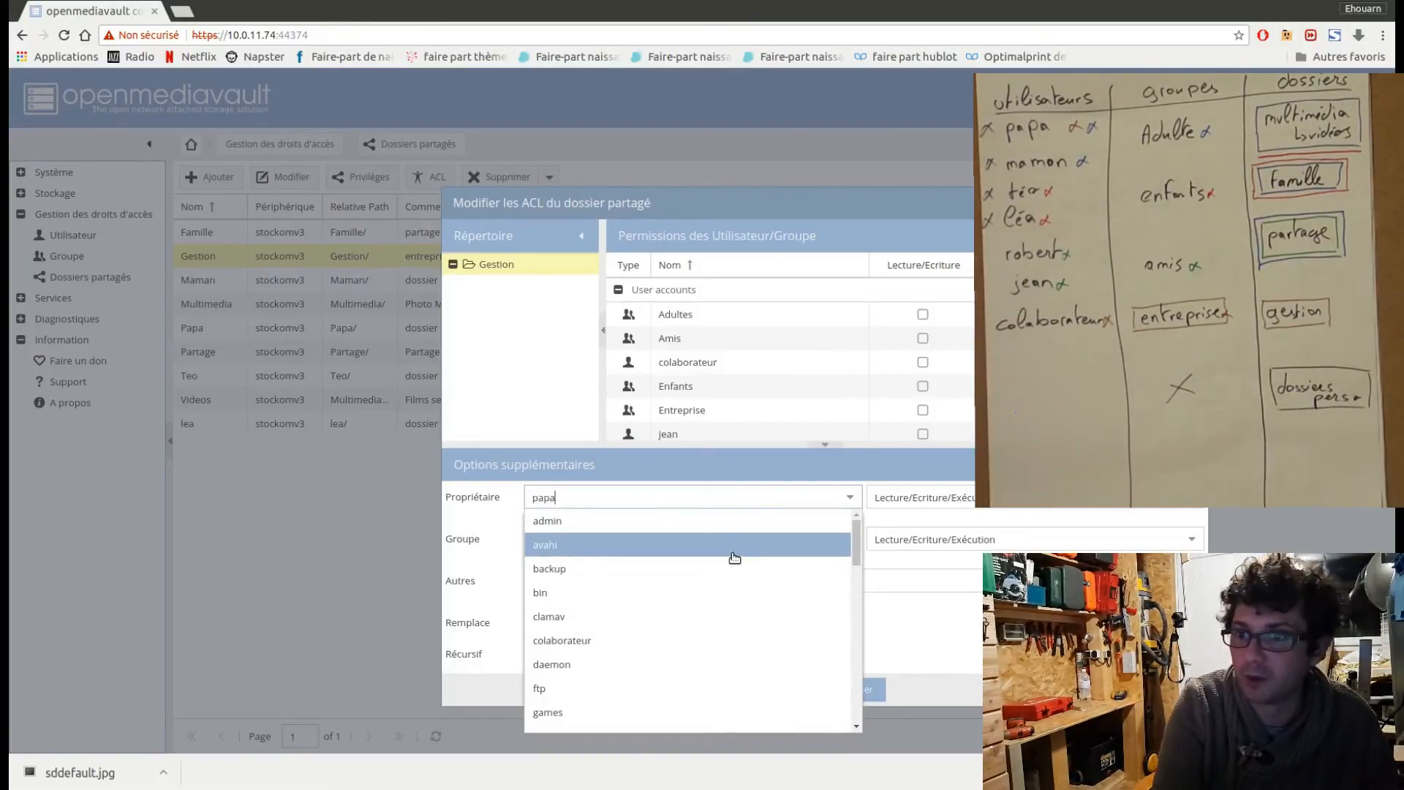
left_click(688, 524)
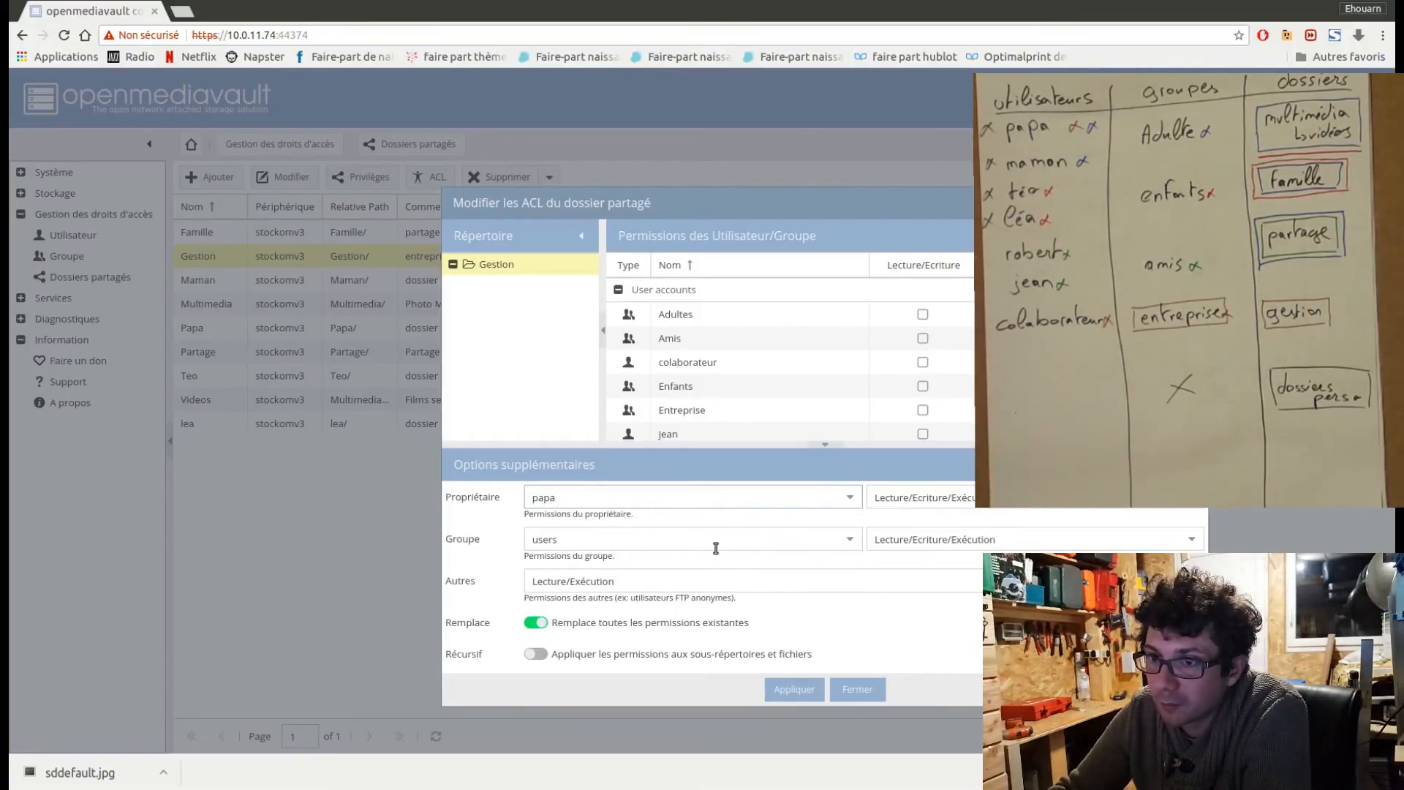
left_click(848, 540)
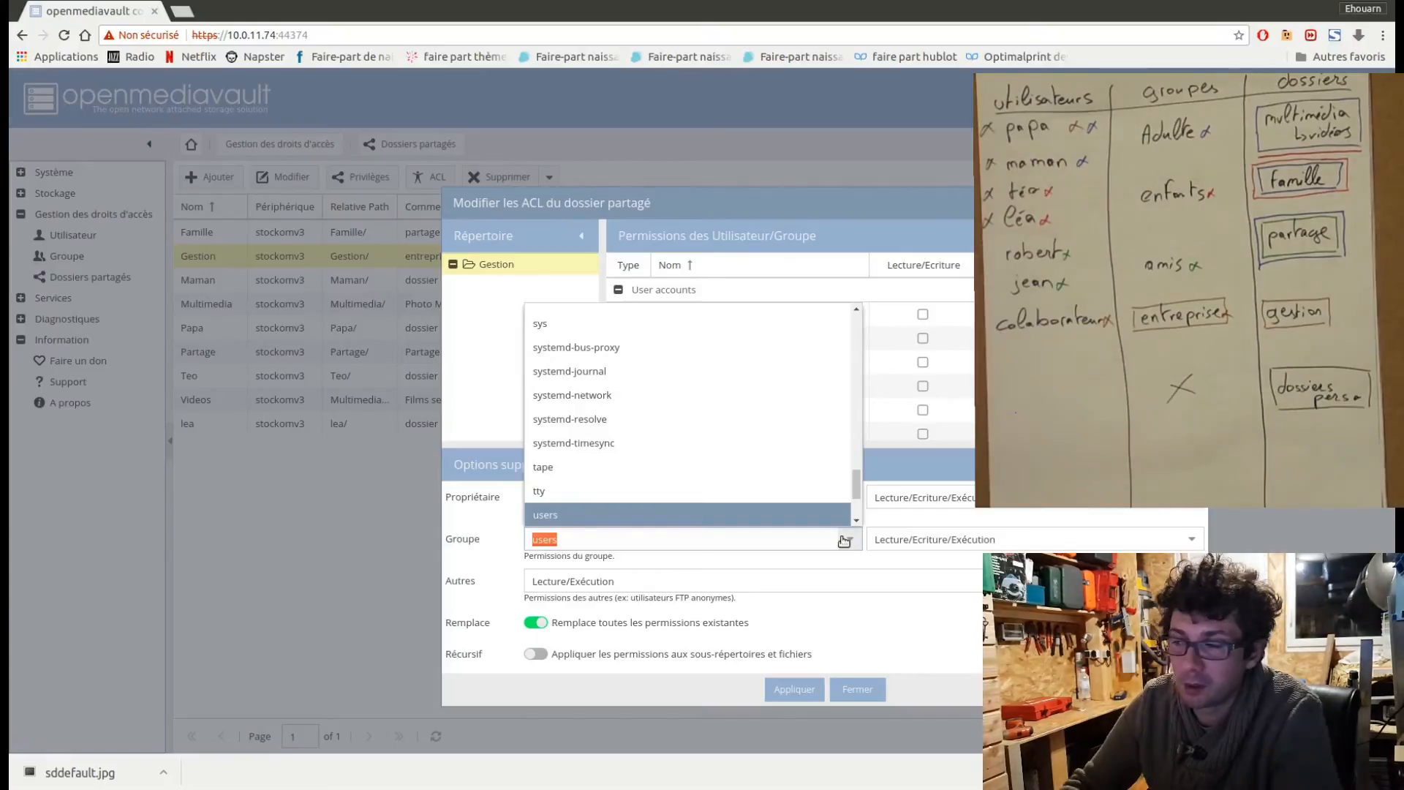
type("entr")
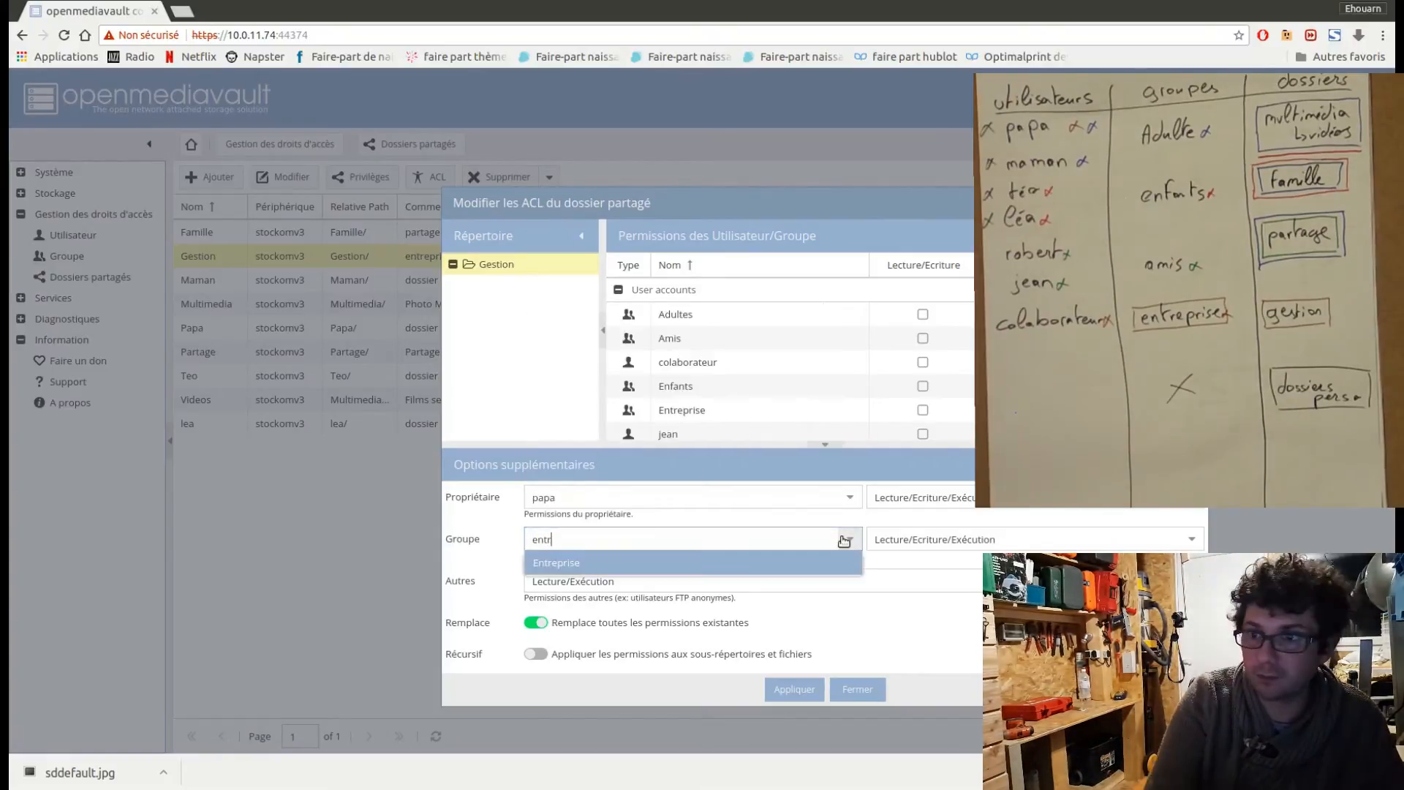
left_click(771, 566)
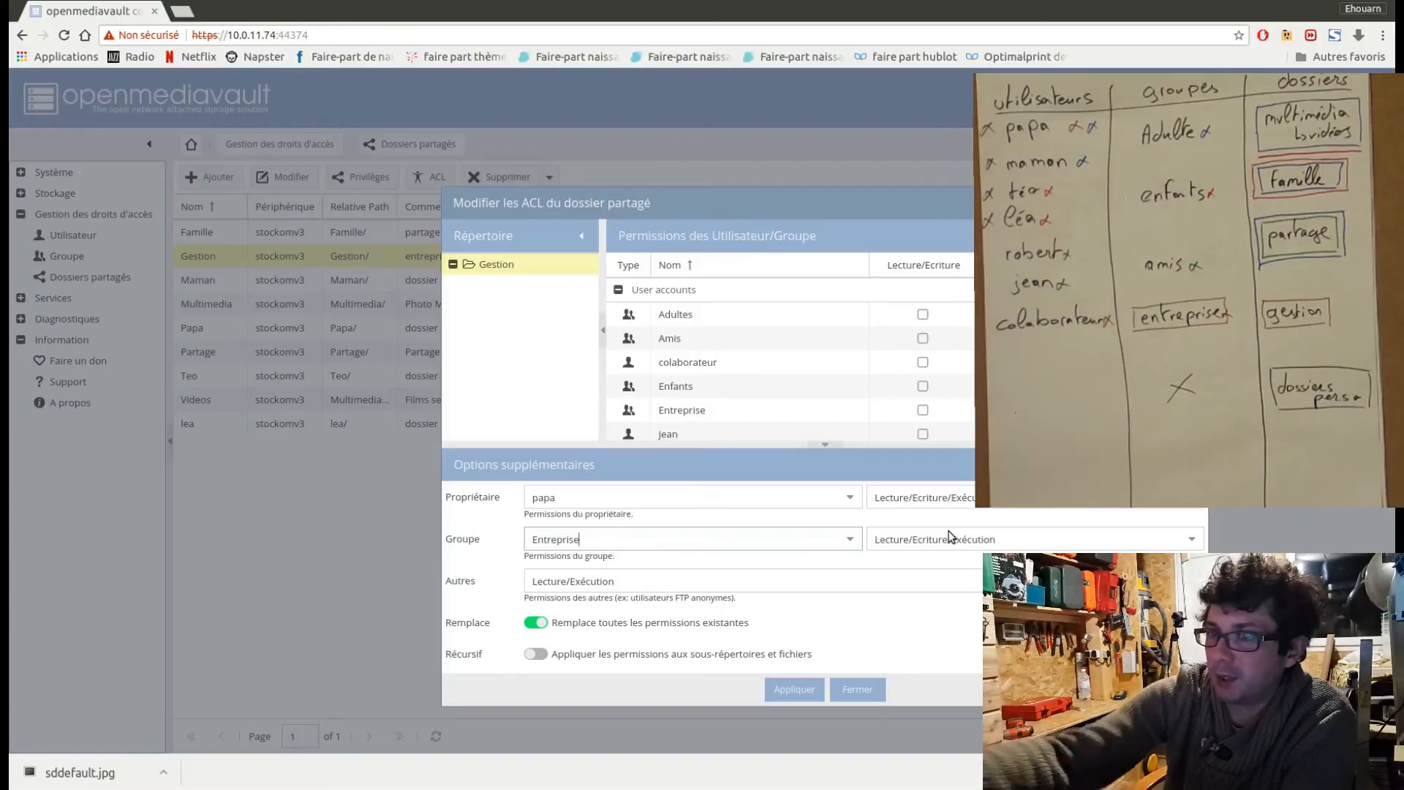
Set the Gestion folder's permissions for others to Aucun, make them recursive, and apply the ACL.
left_click(637, 587)
left_click(630, 390)
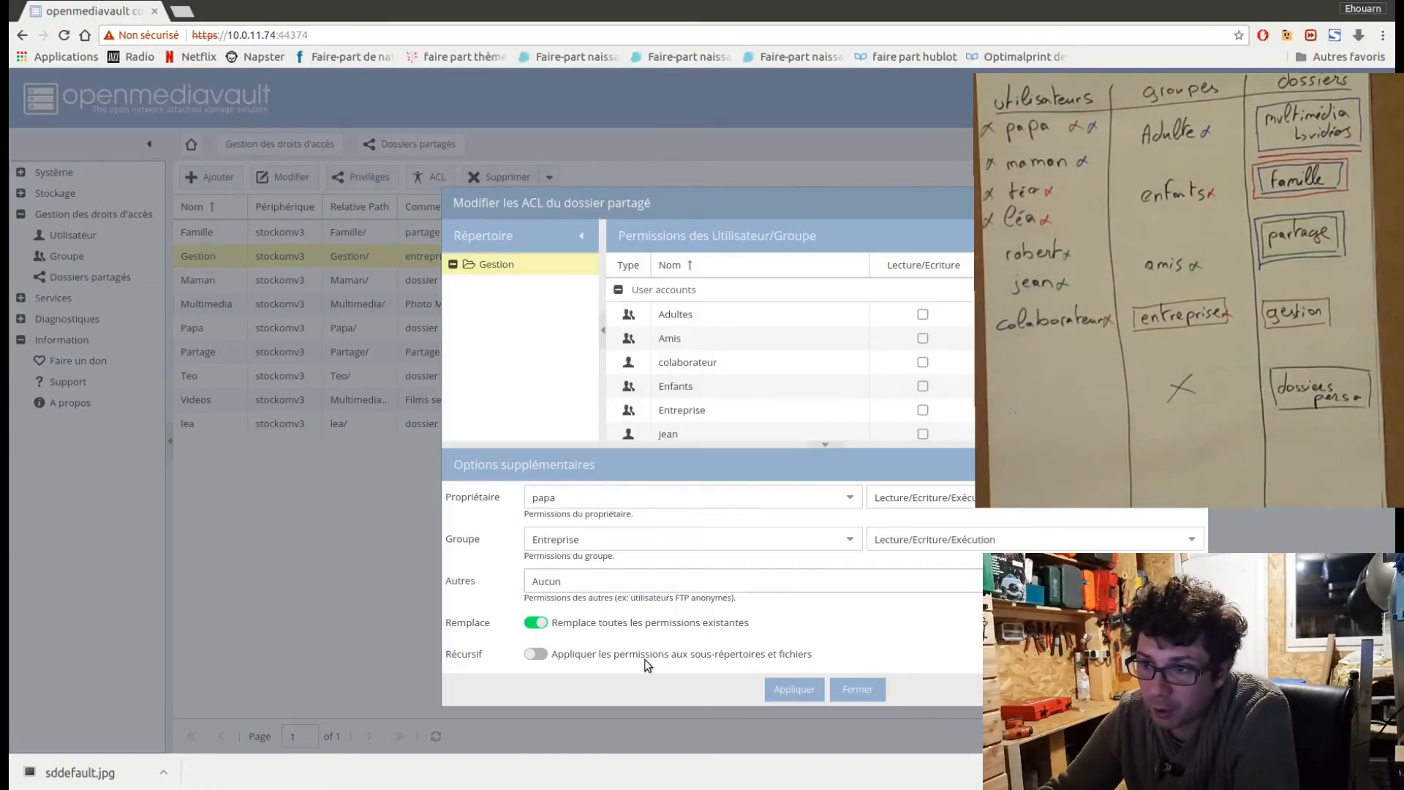
left_click(537, 657)
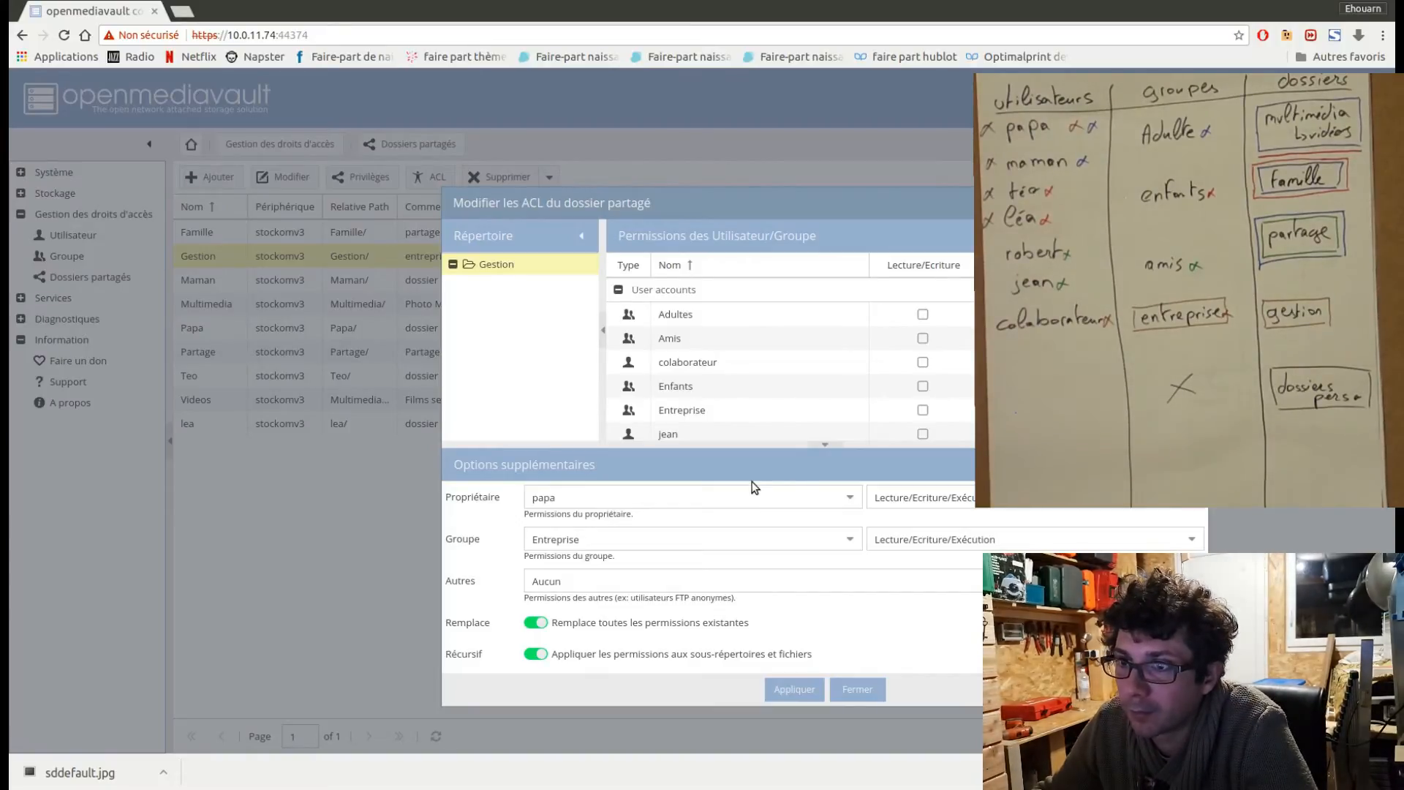
left_click(812, 688)
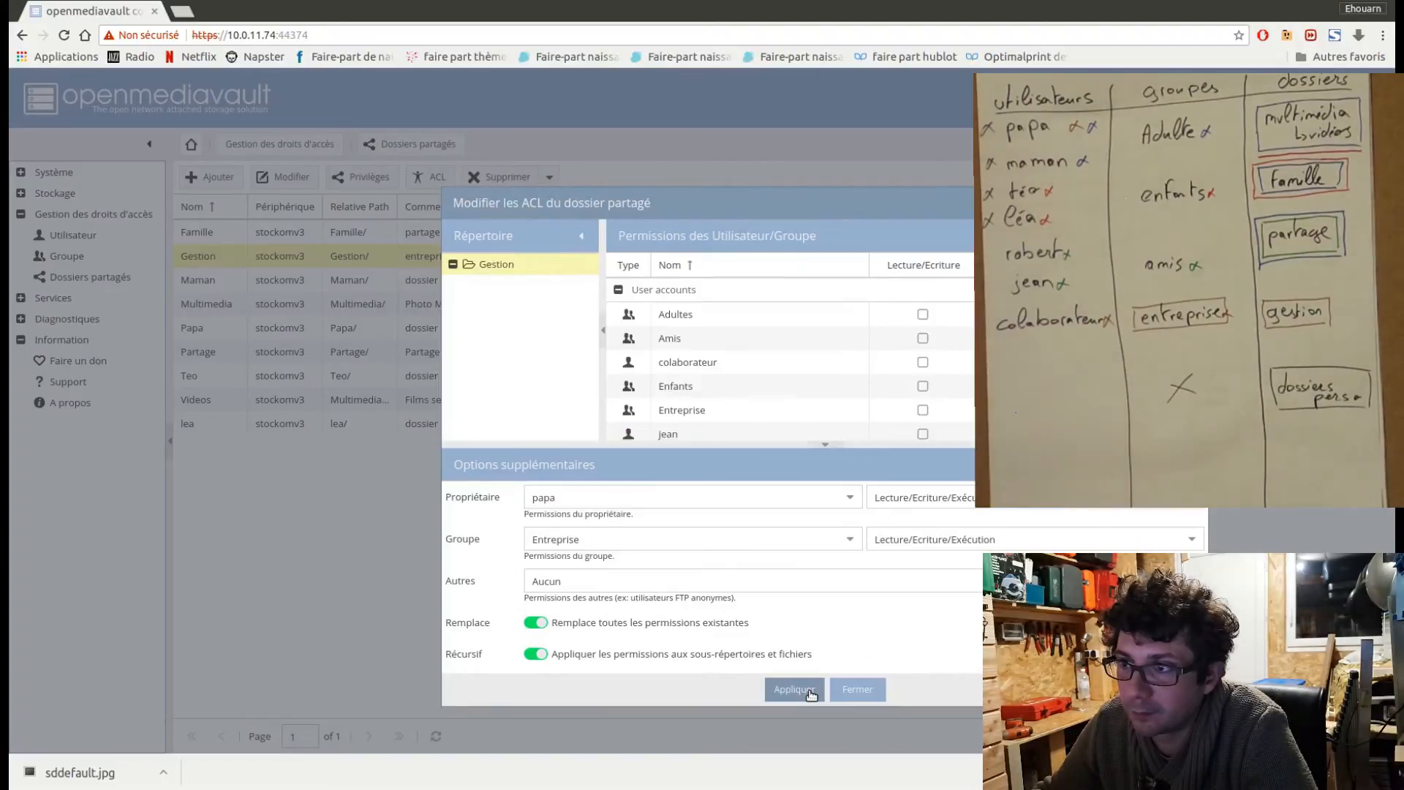
left_click(858, 689)
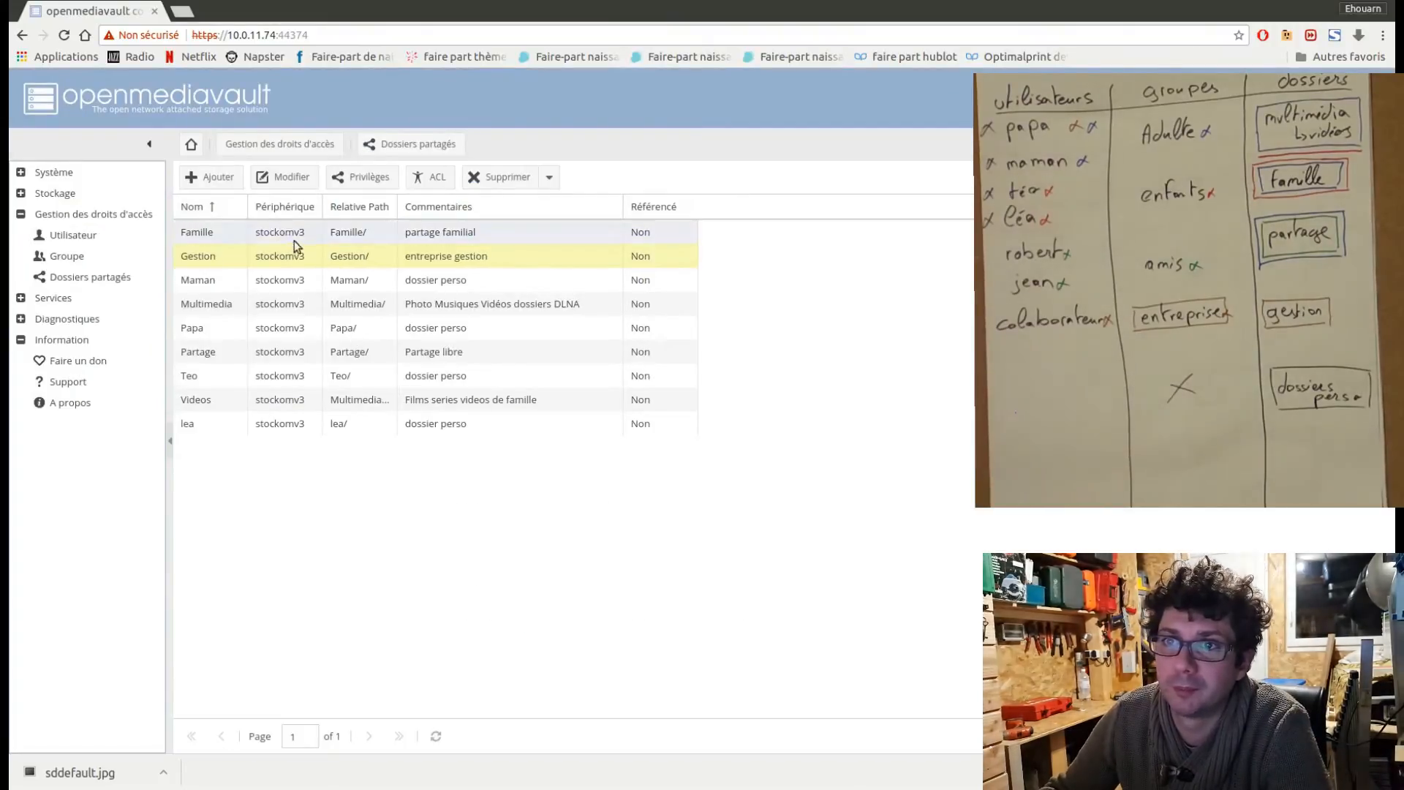
Open the ACL settings of the Maman shared folder and set its owner to maman.
left_click(344, 287)
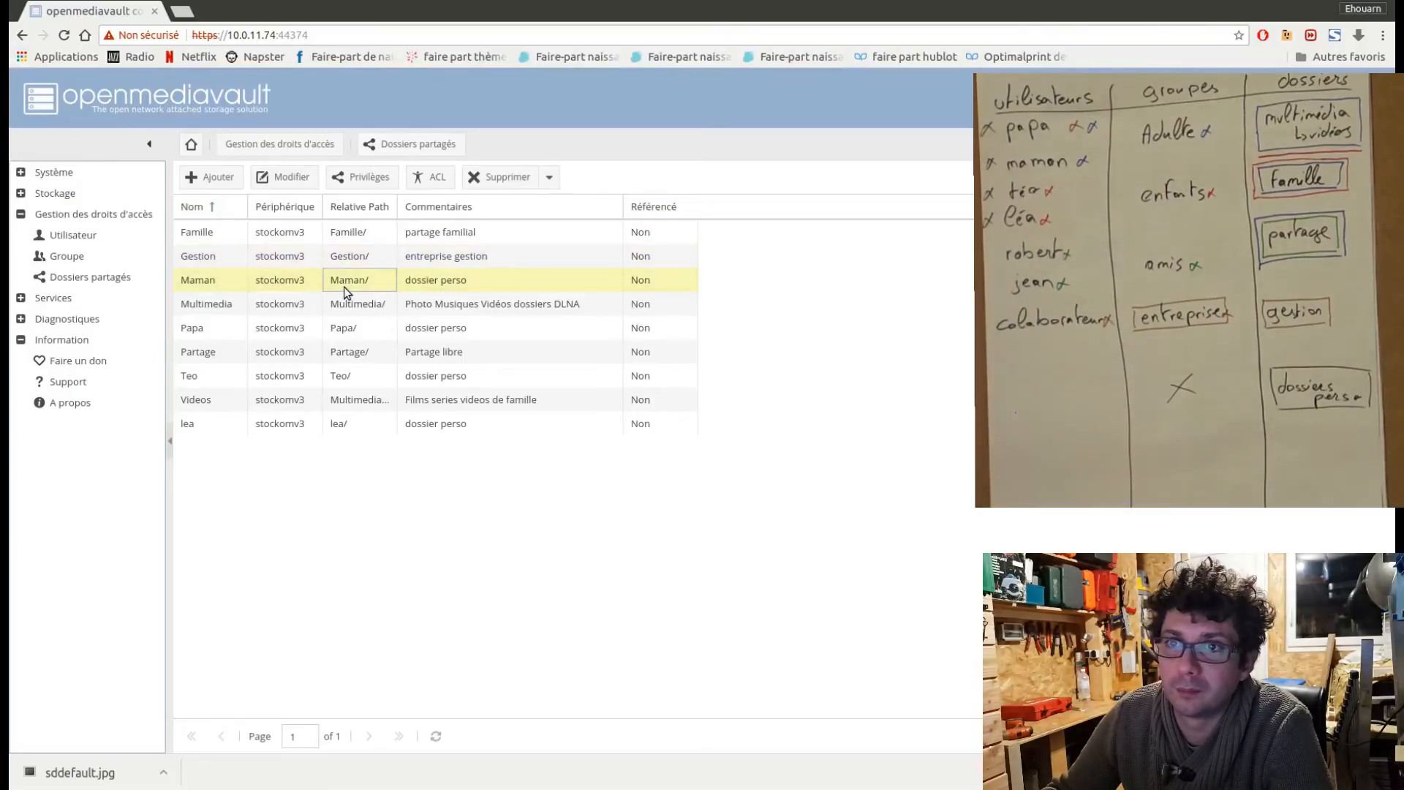
left_click(436, 183)
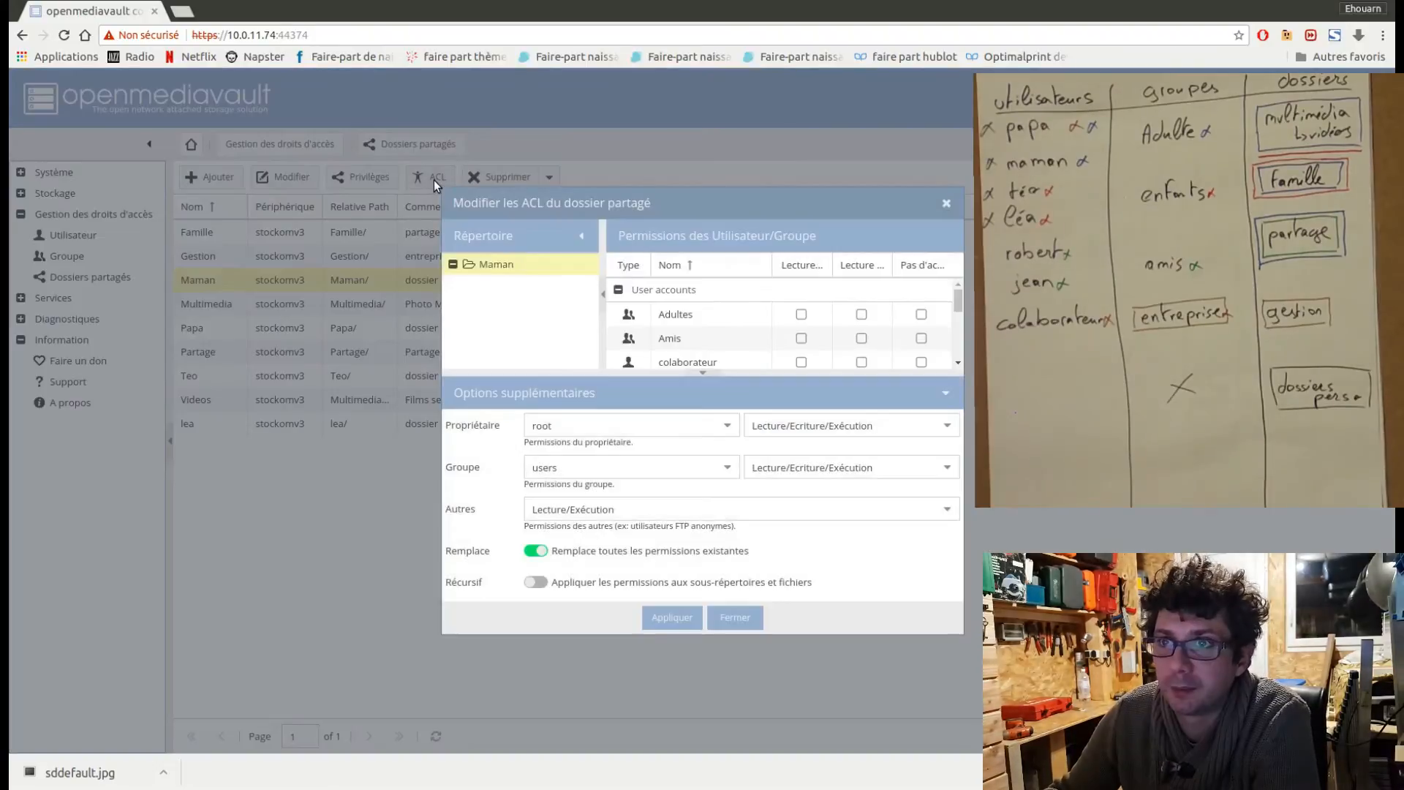
left_click_drag(902, 212, 915, 168)
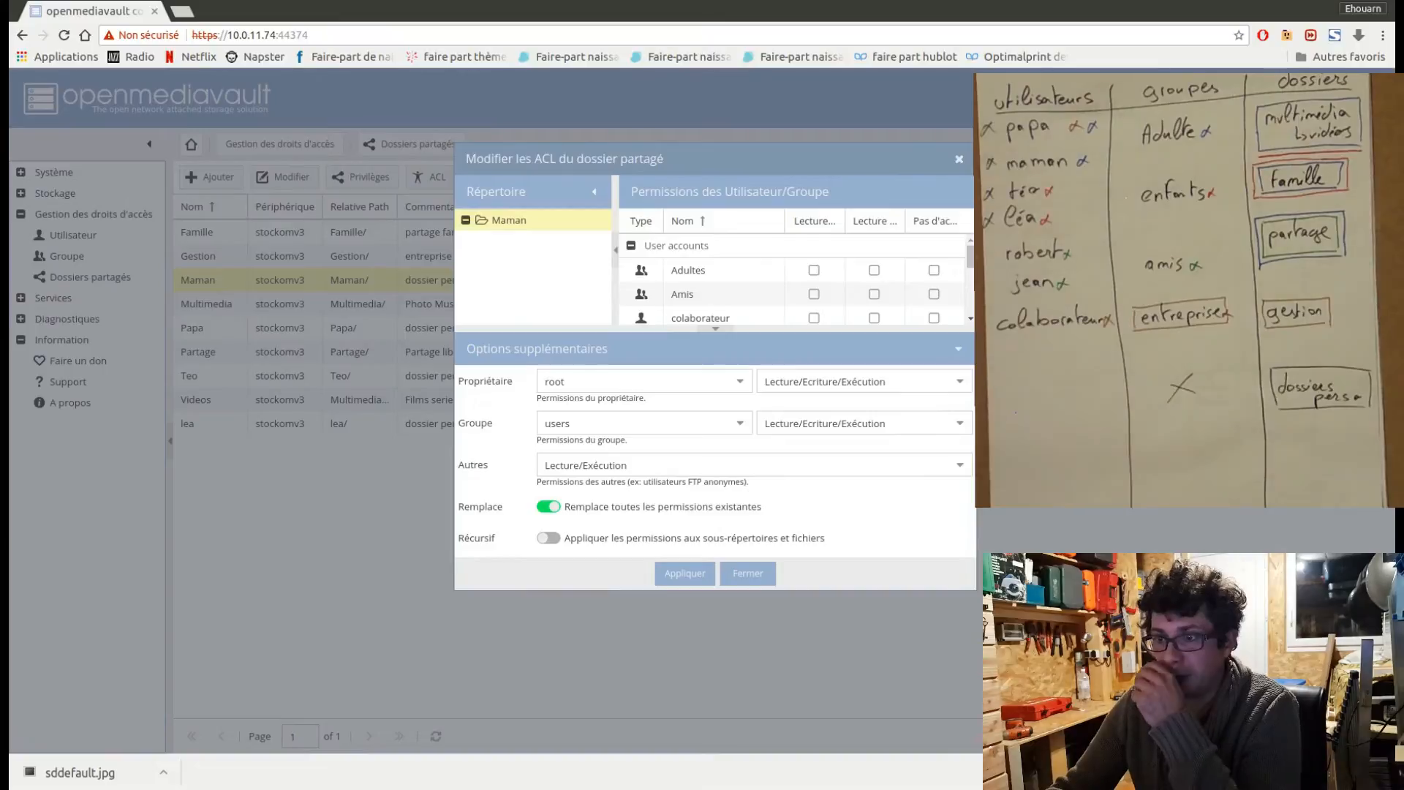
left_click_drag(975, 588, 1099, 681)
left_click(656, 473)
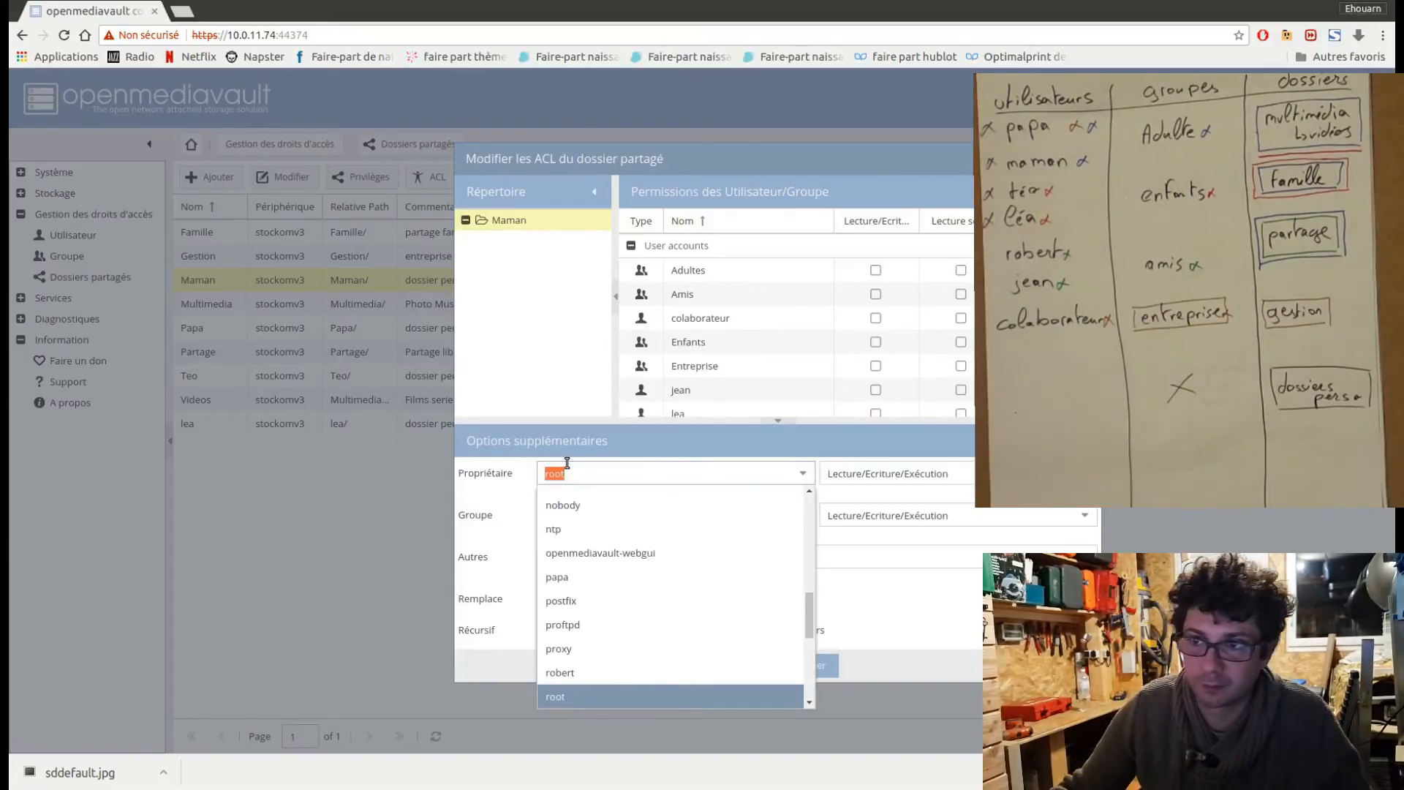
type("maman")
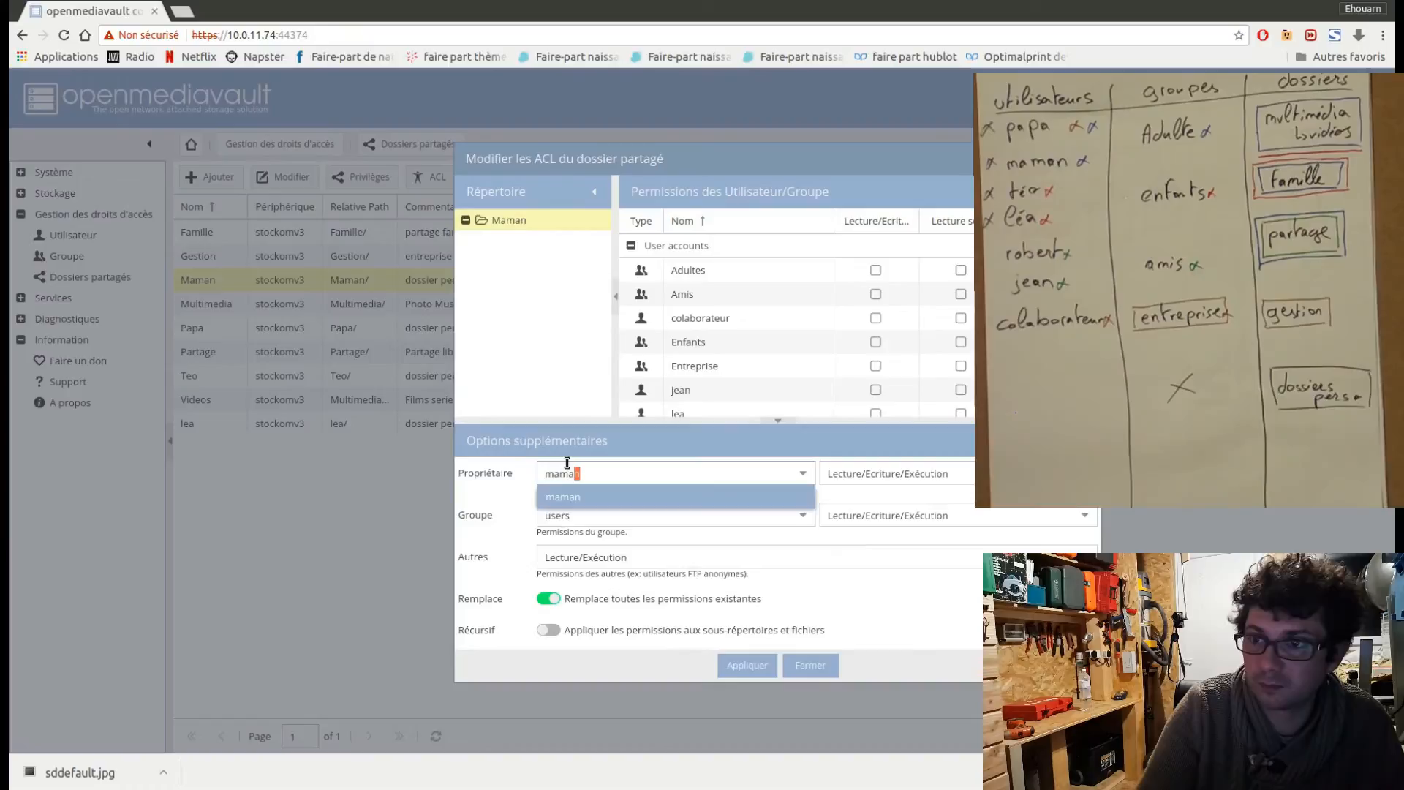
left_click(604, 501)
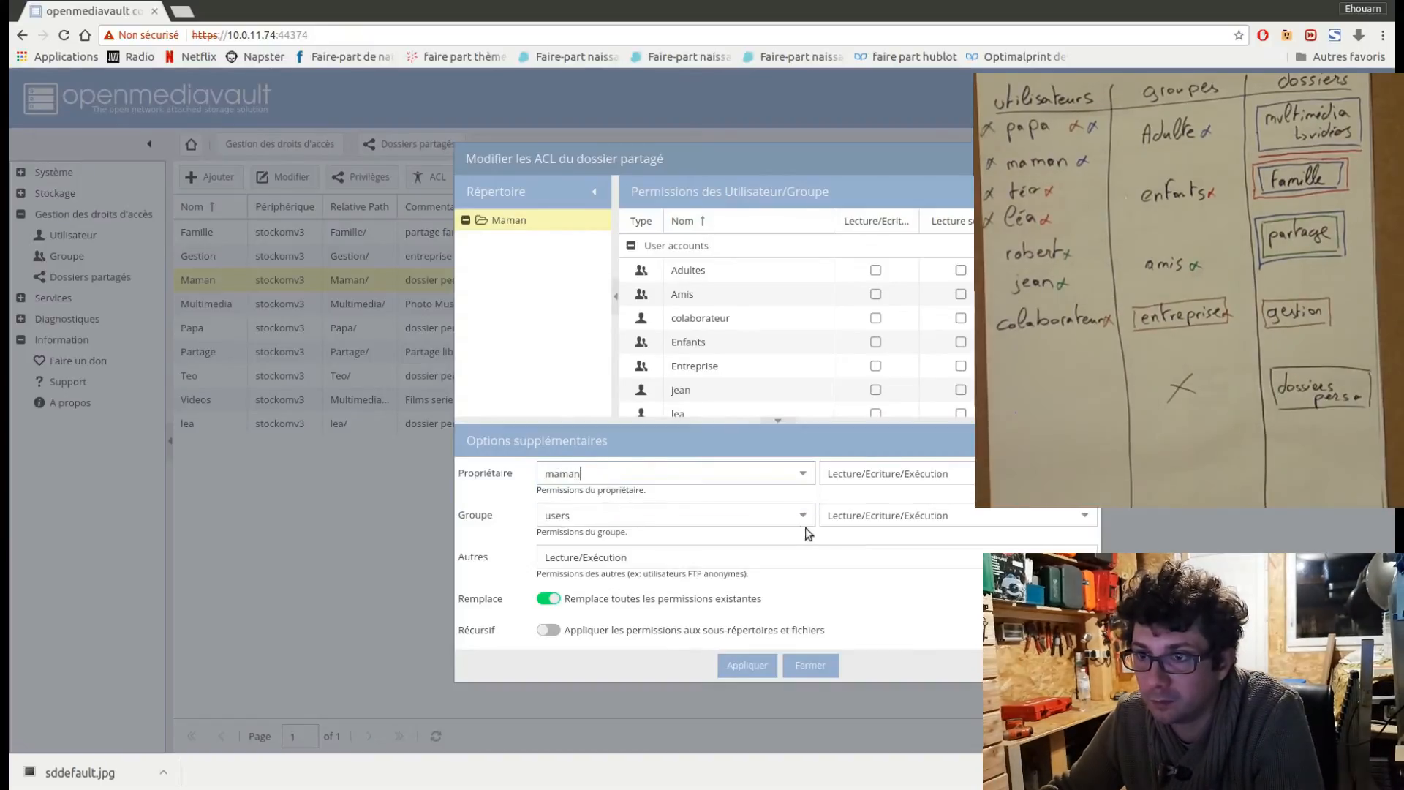
Set the Maman folder's group and others permissions to Aucun, make them recursive, and apply the ACL.
left_click(1090, 519)
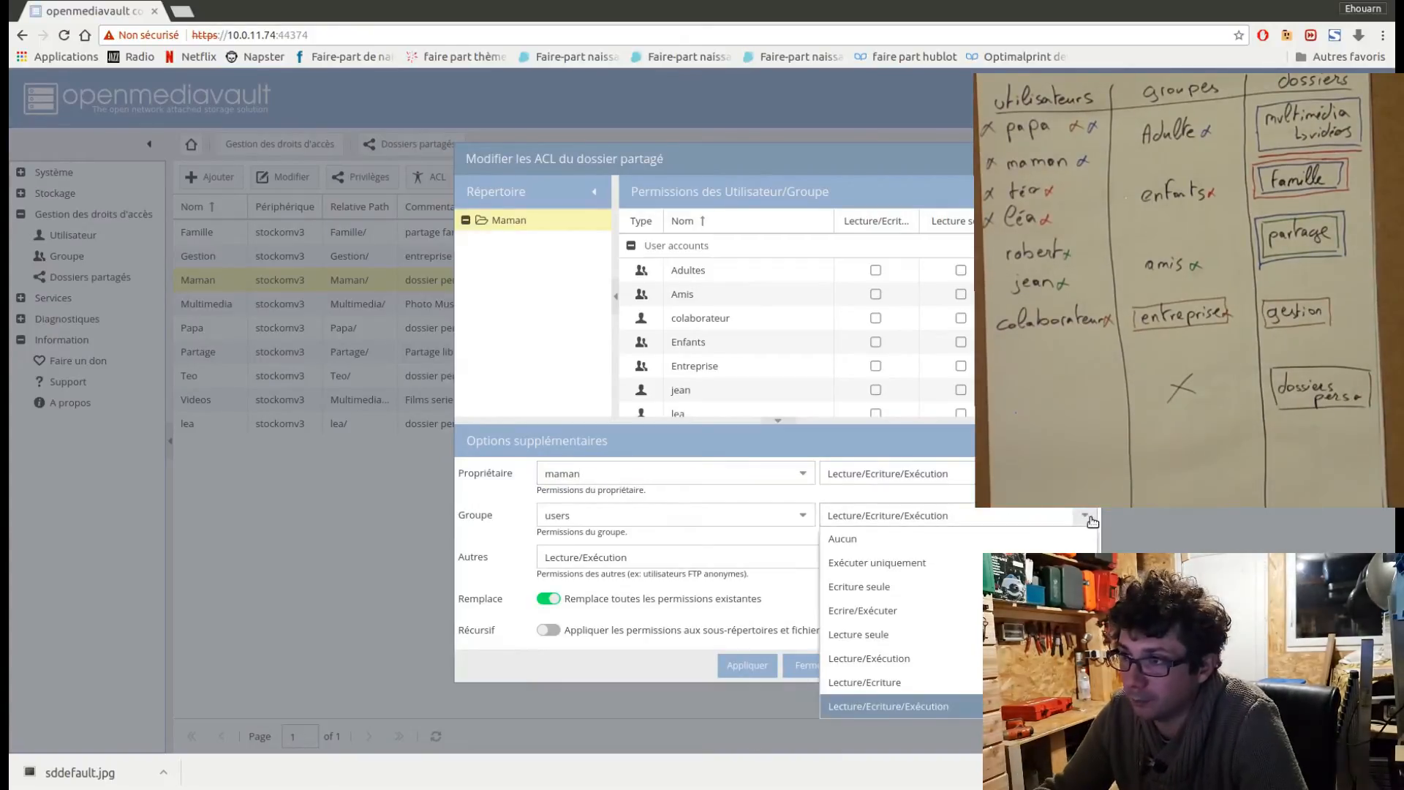
left_click(1034, 540)
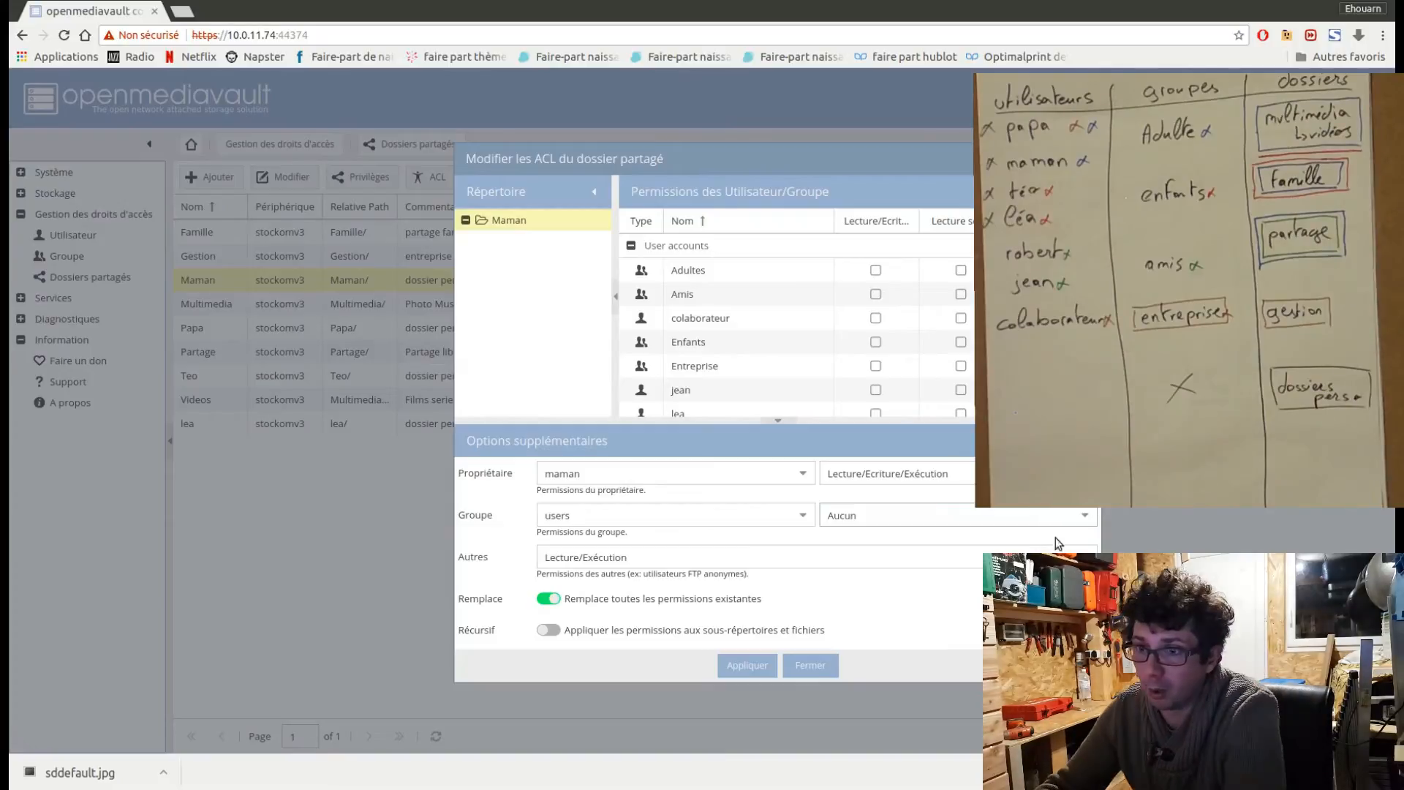
left_click(1084, 557)
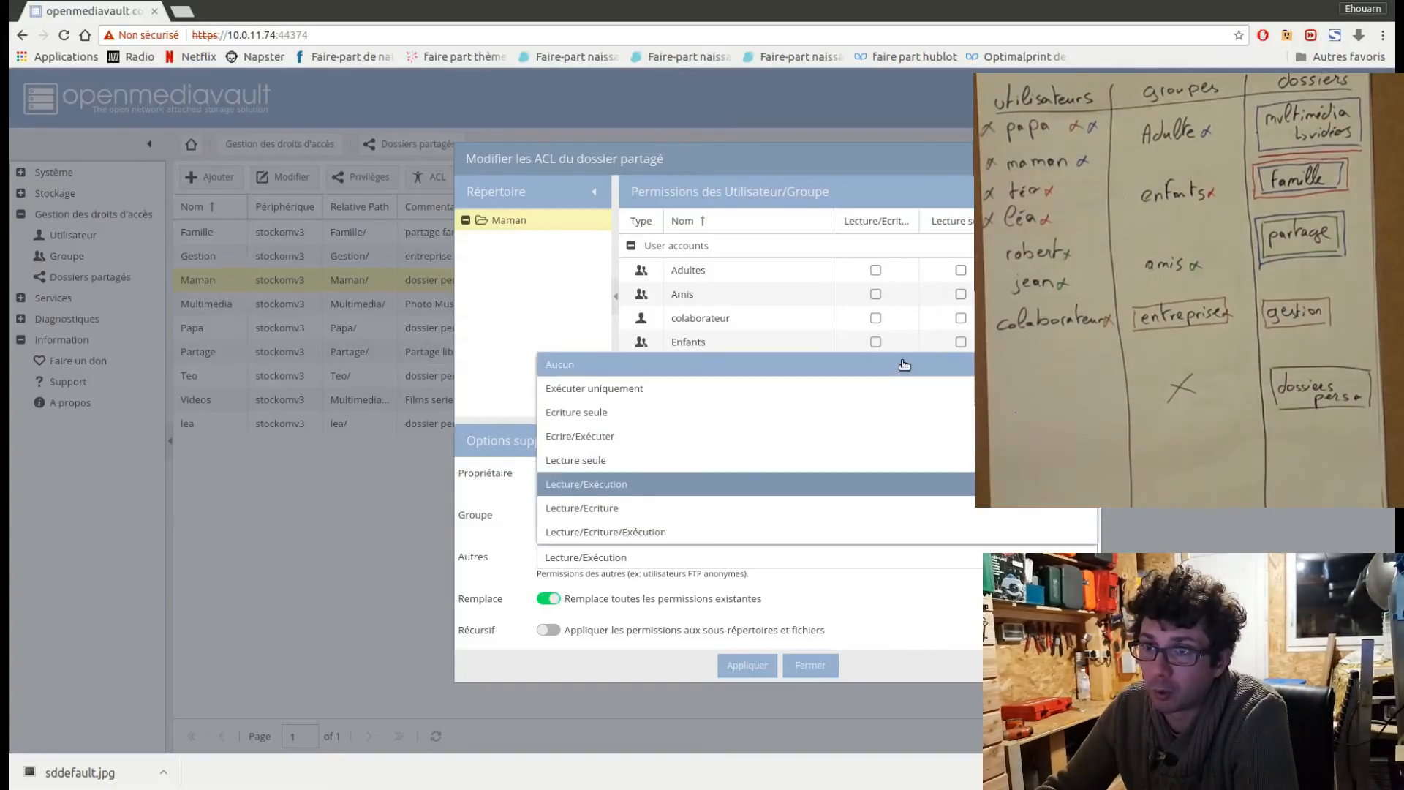
left_click(919, 365)
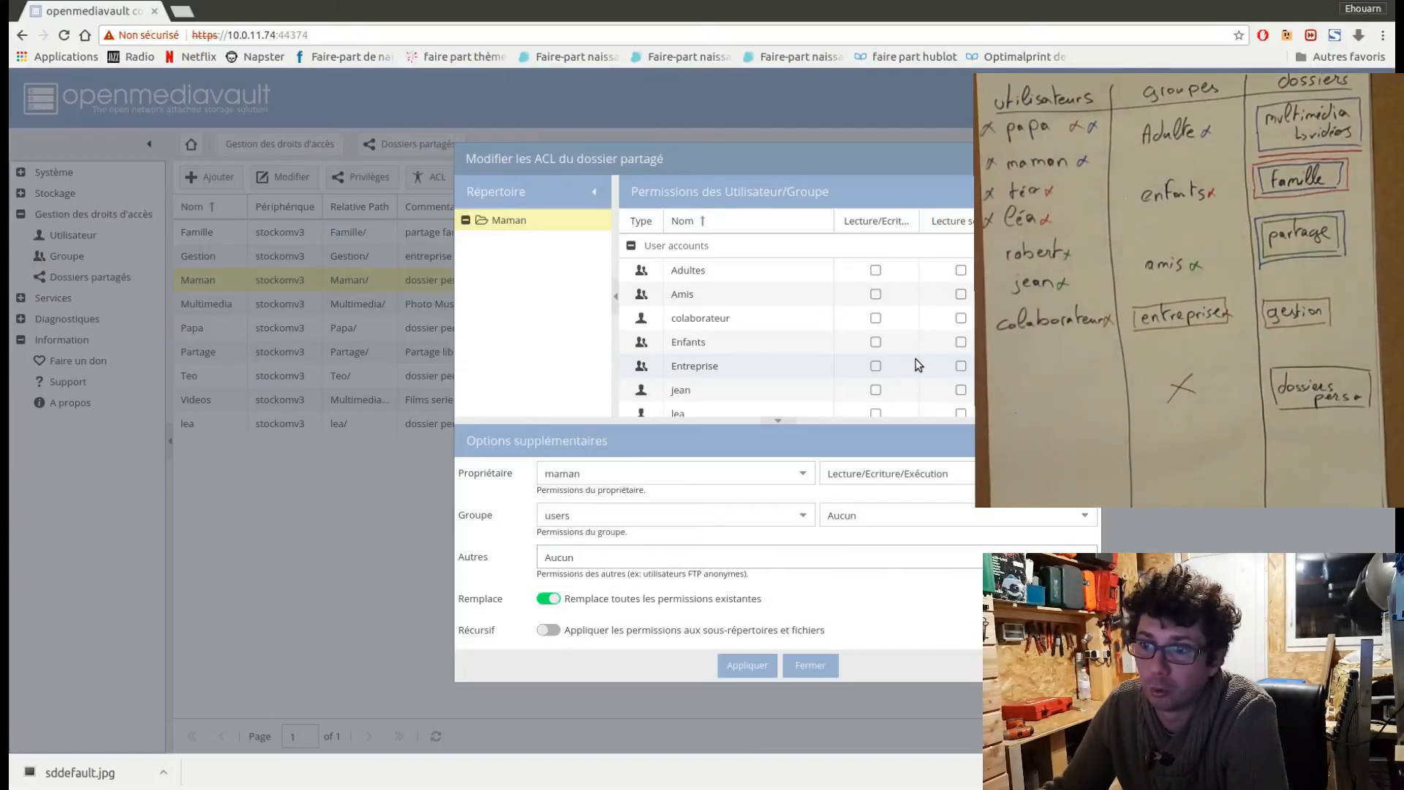
left_click(549, 632)
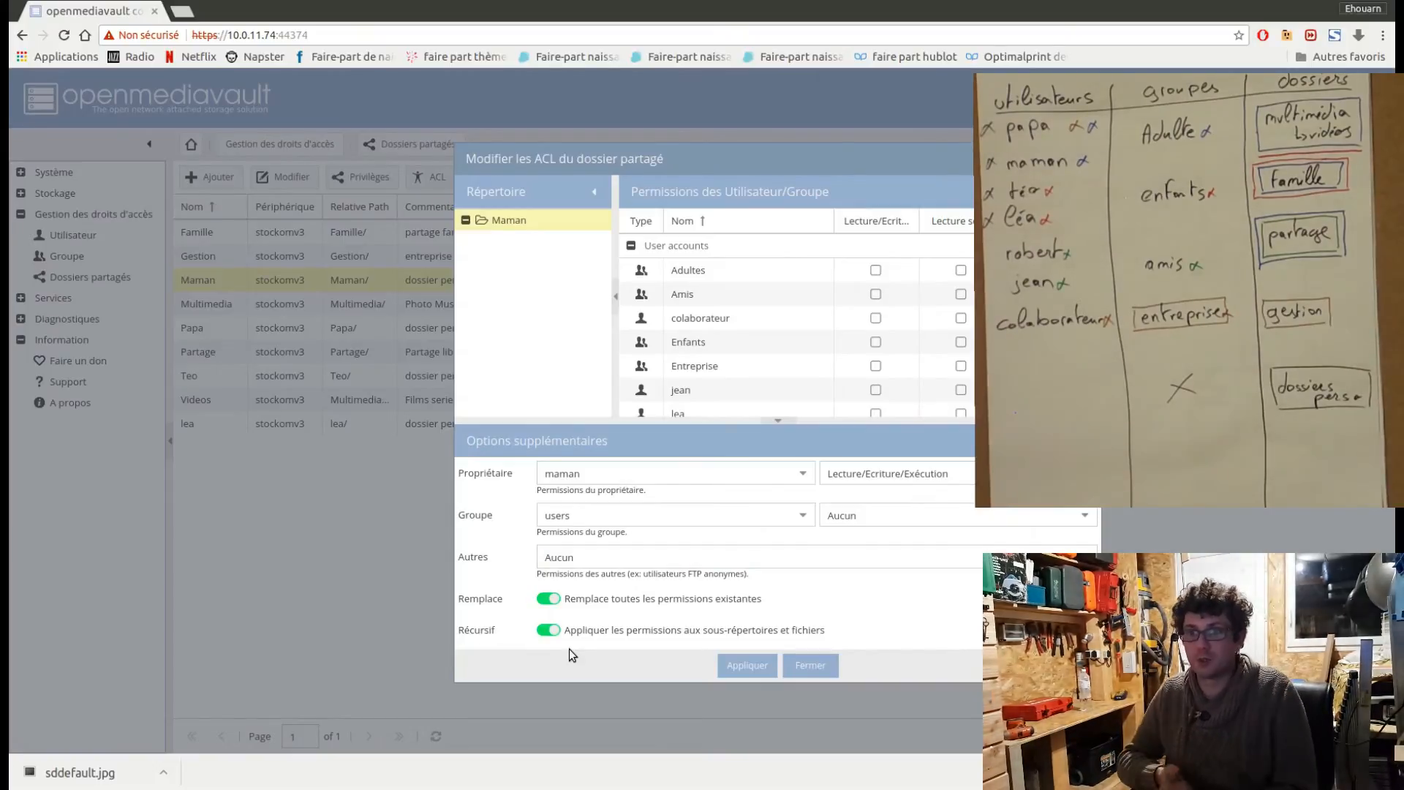
left_click(740, 669)
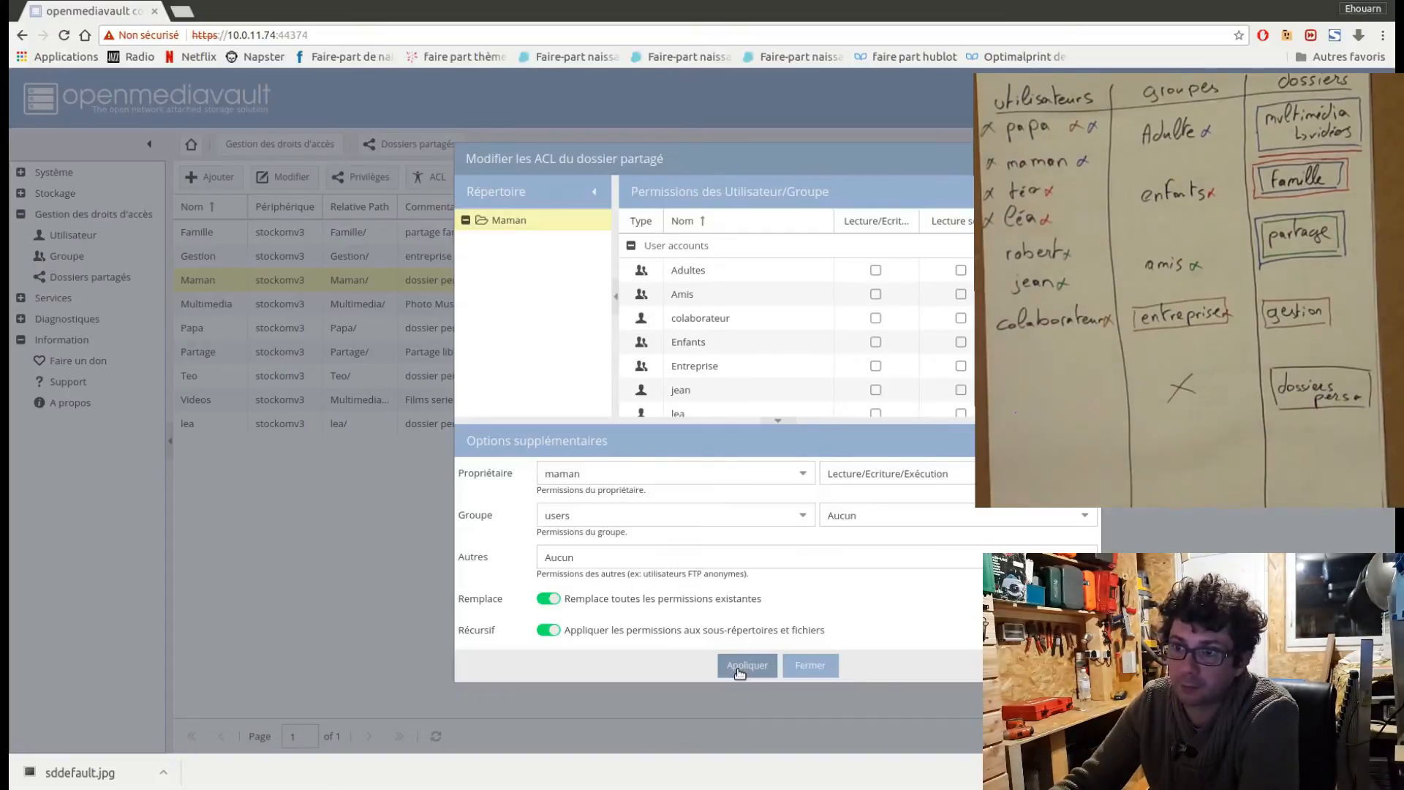
left_click(809, 668)
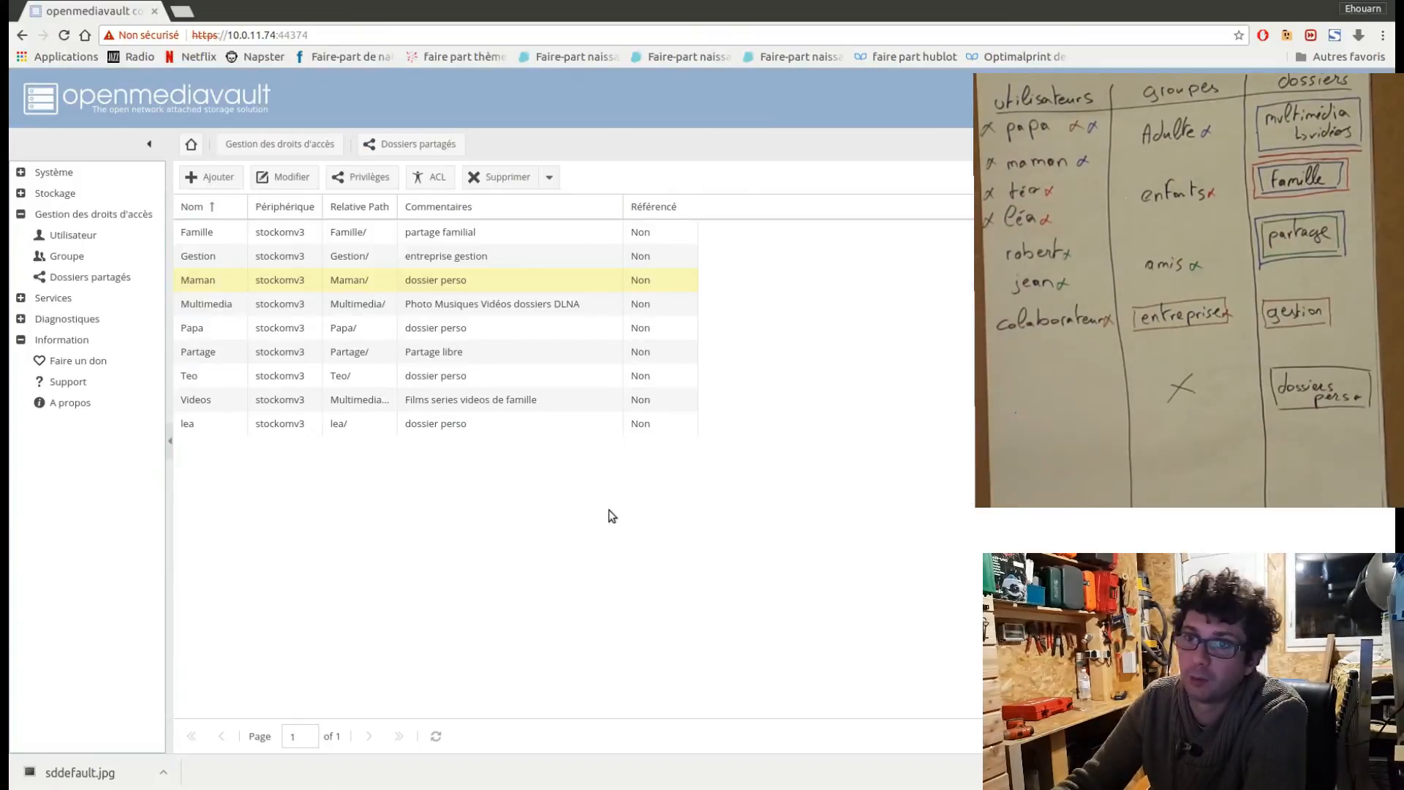
Deny the Amis and Entreprise groups access to the Multimedia folder in its privileges and save.
left_click(277, 310)
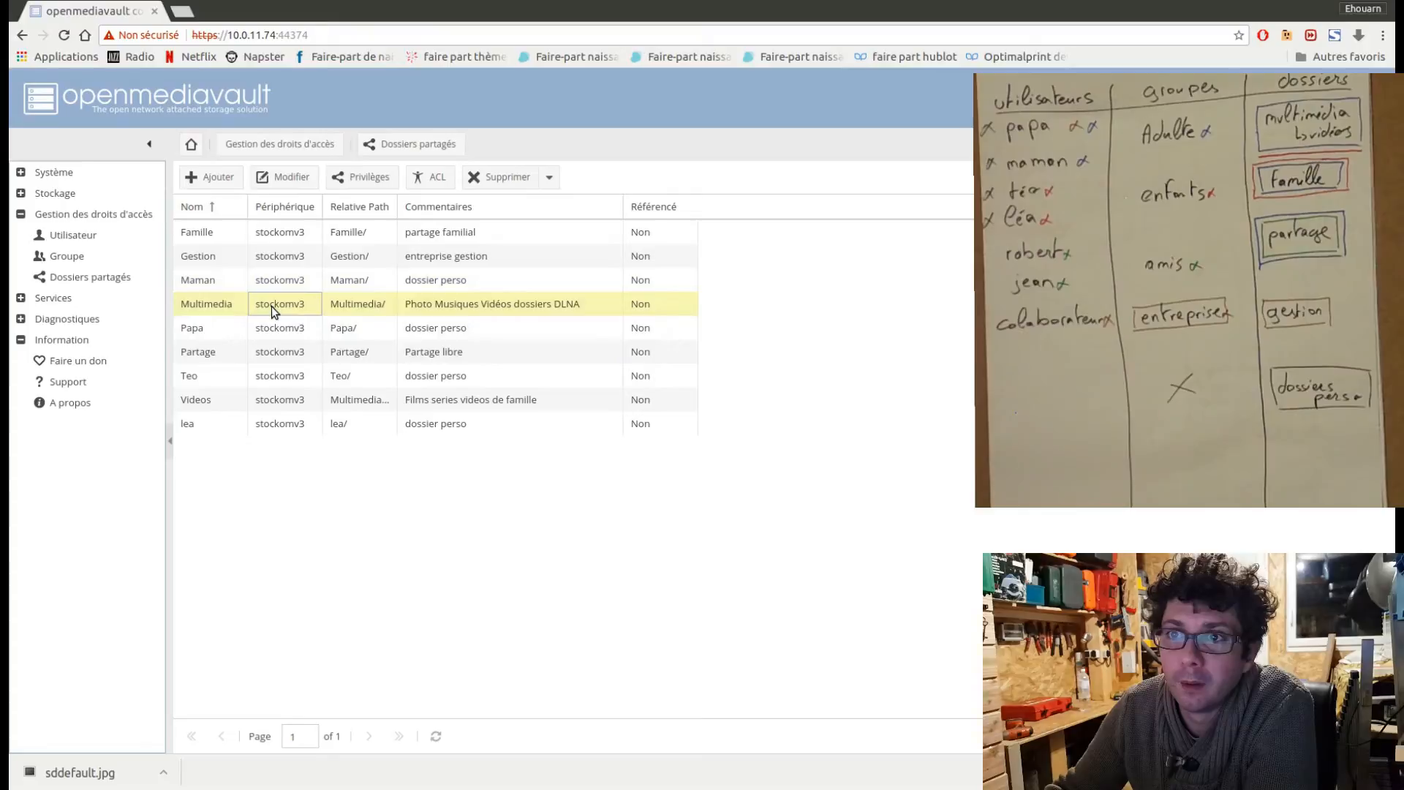
left_click(381, 179)
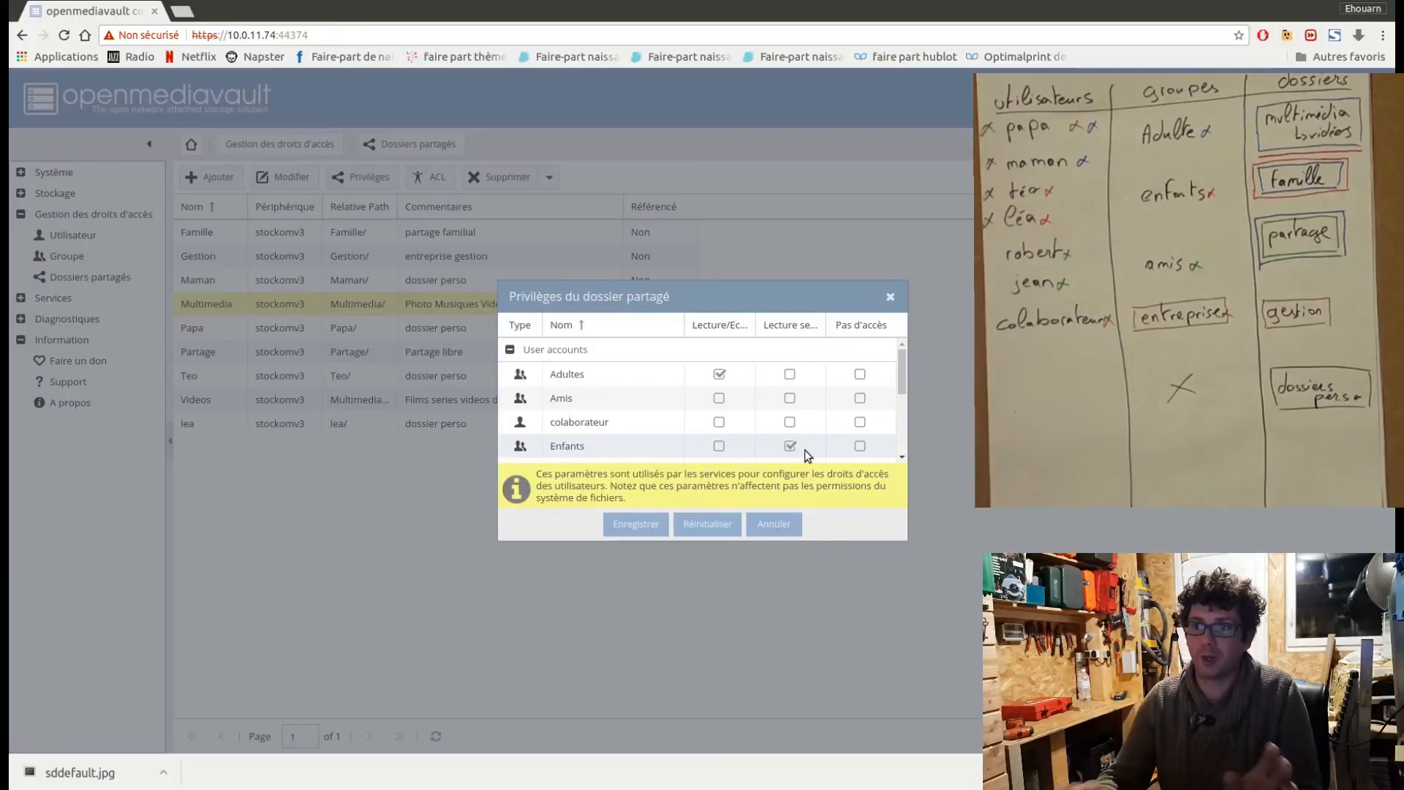
left_click(861, 398)
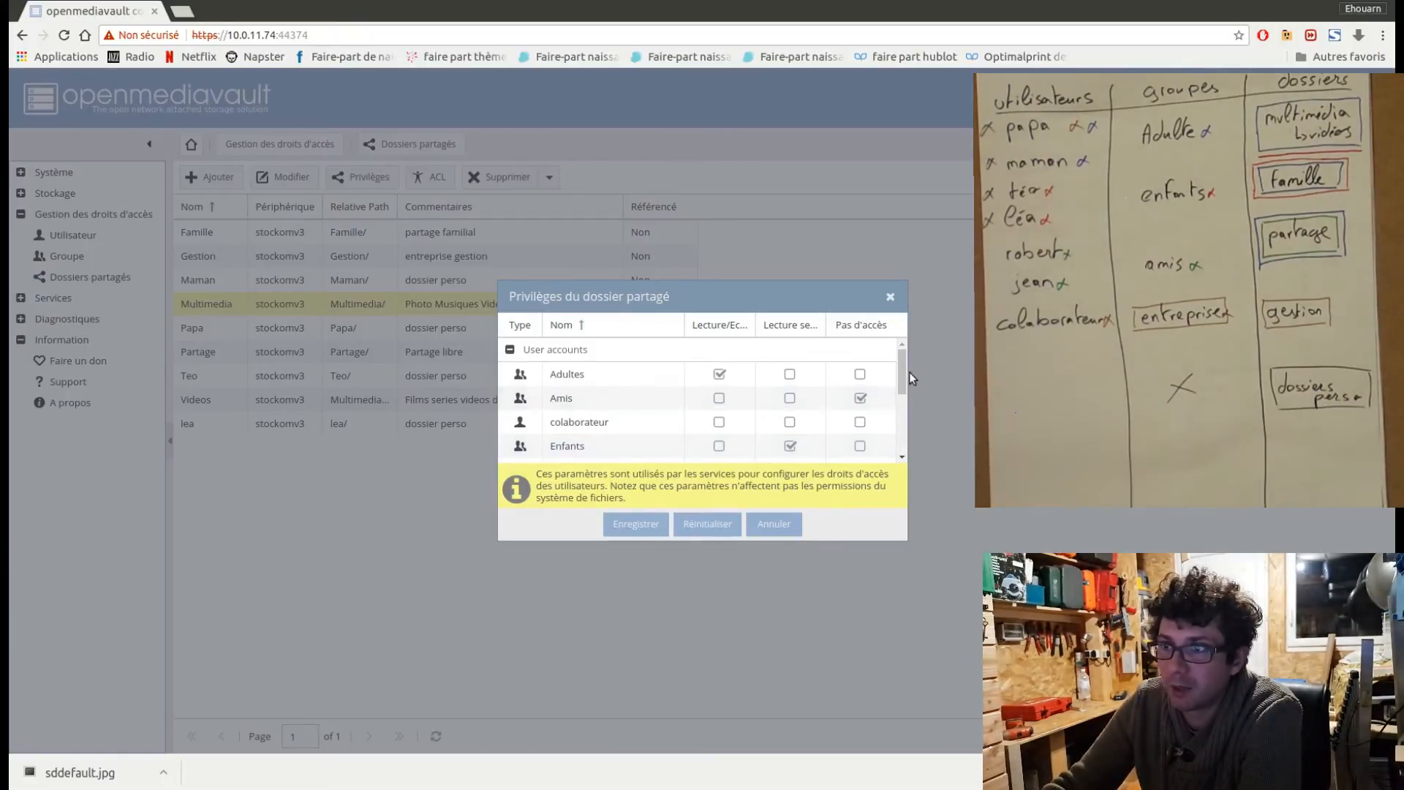
left_click_drag(909, 379, 946, 390)
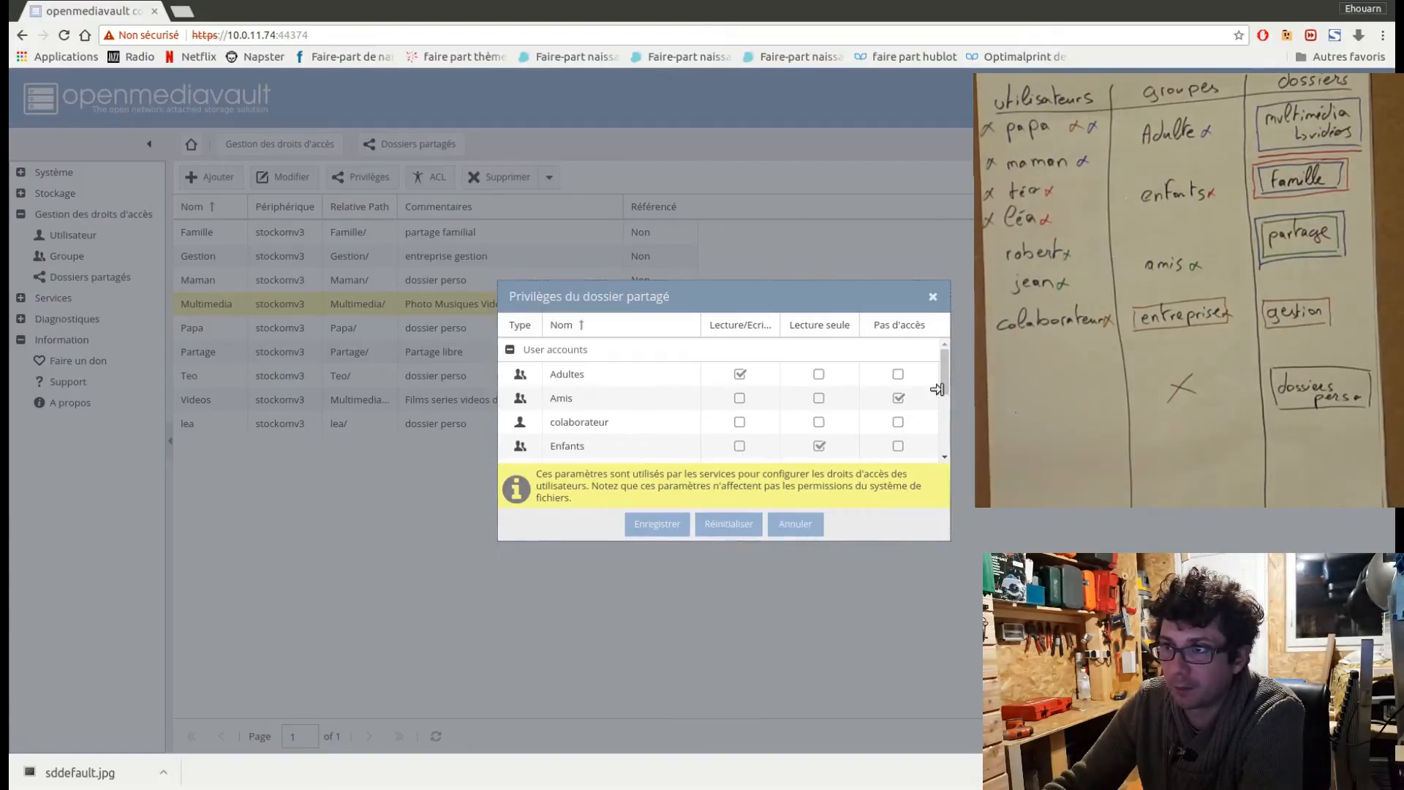
left_click_drag(940, 379, 941, 393)
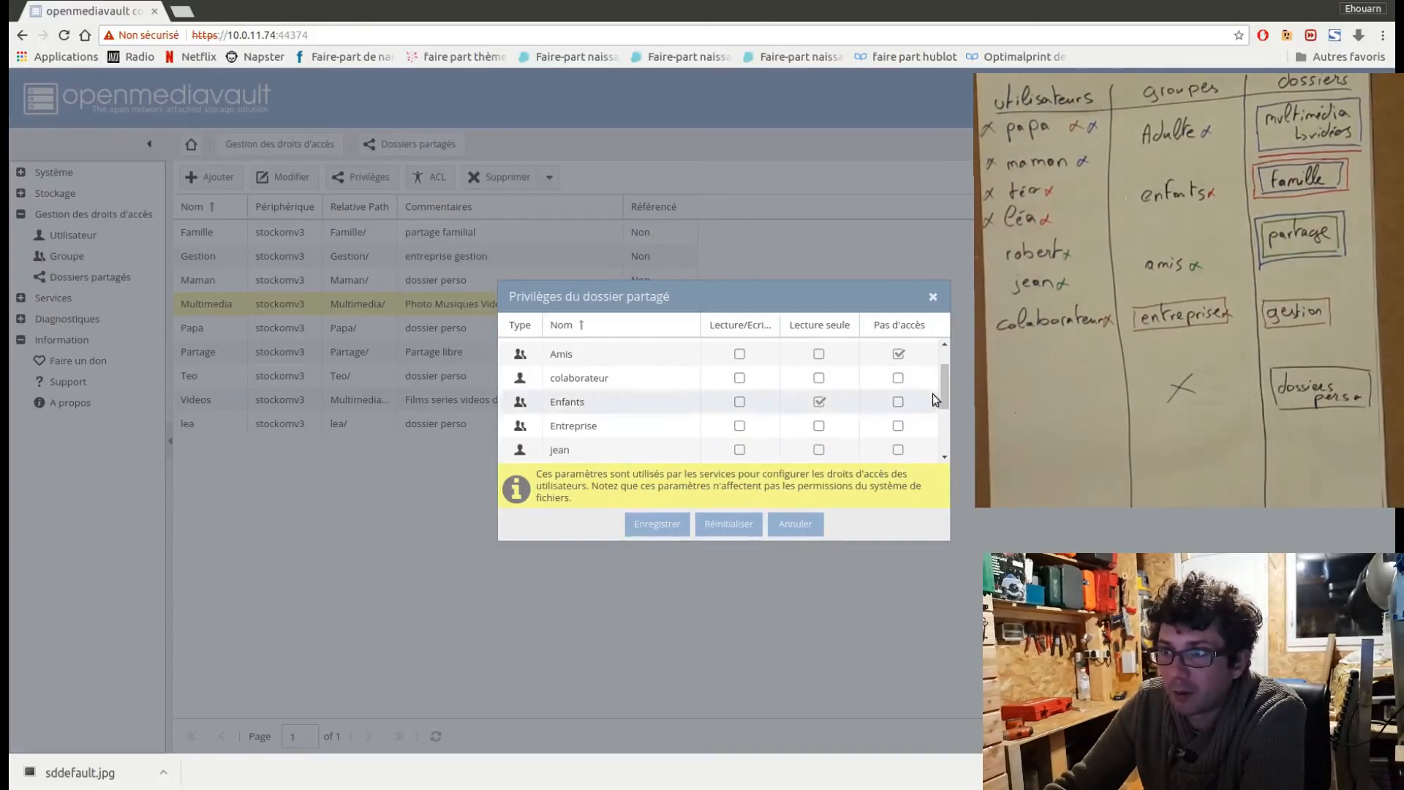
left_click(898, 426)
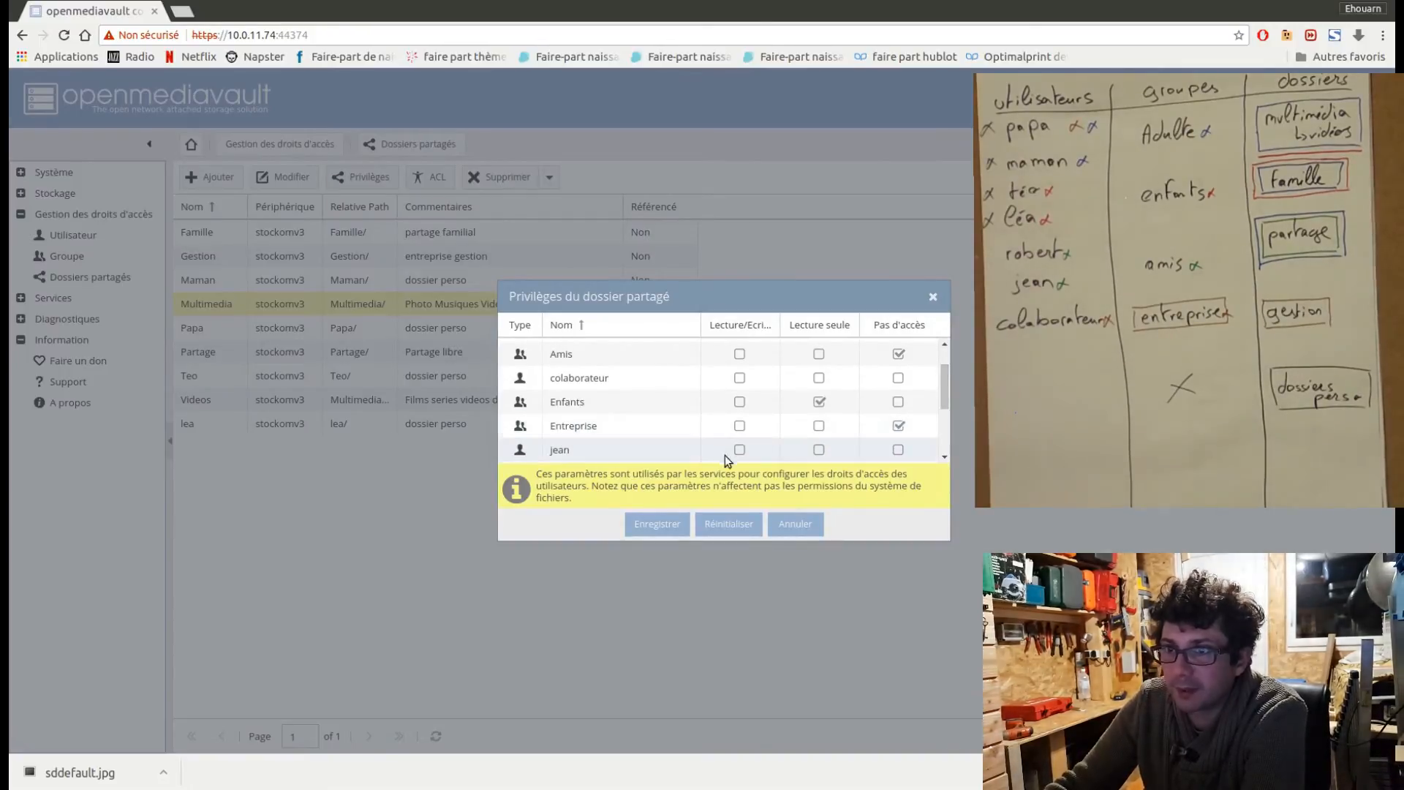
left_click(675, 524)
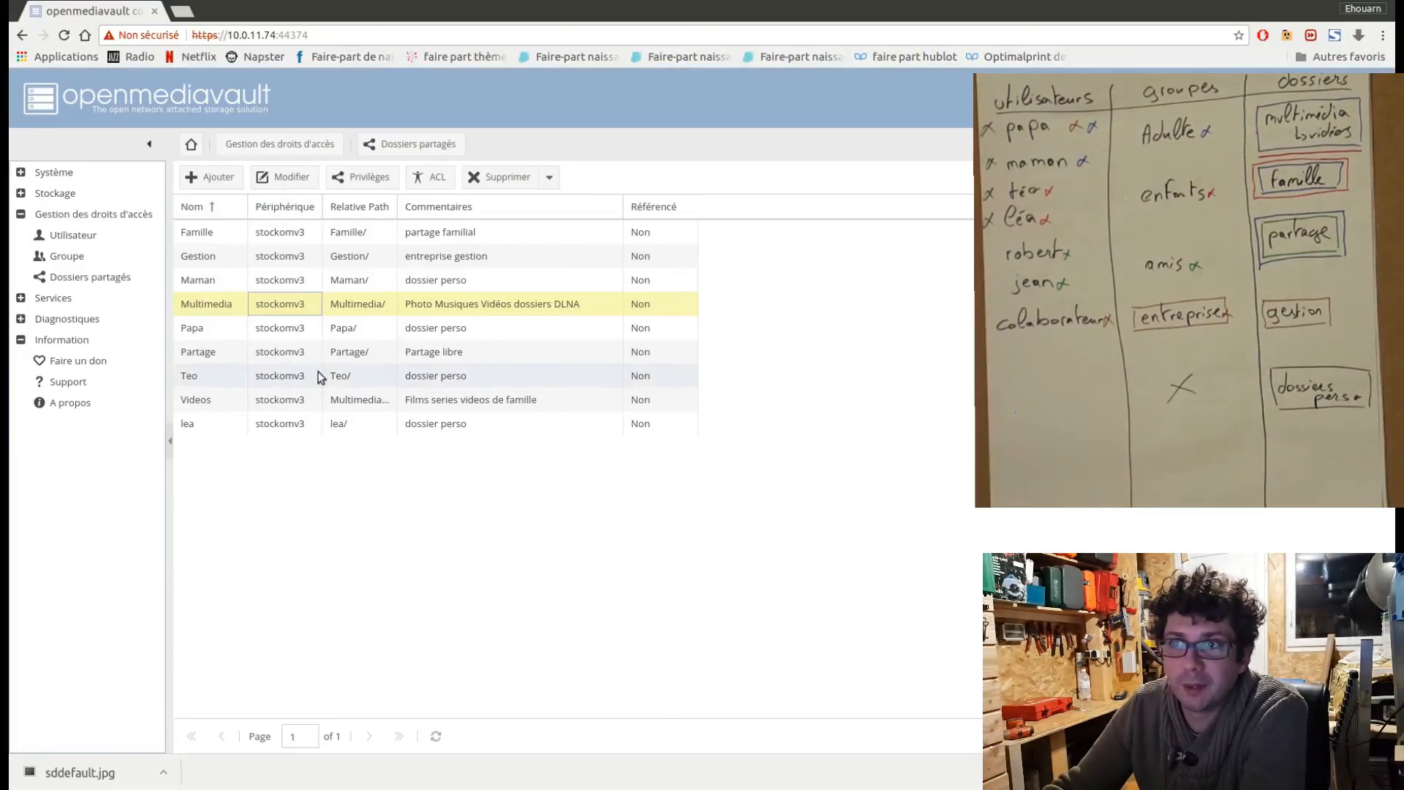
Open the ACL settings of the Papa shared folder and set its owner to papa.
left_click(297, 330)
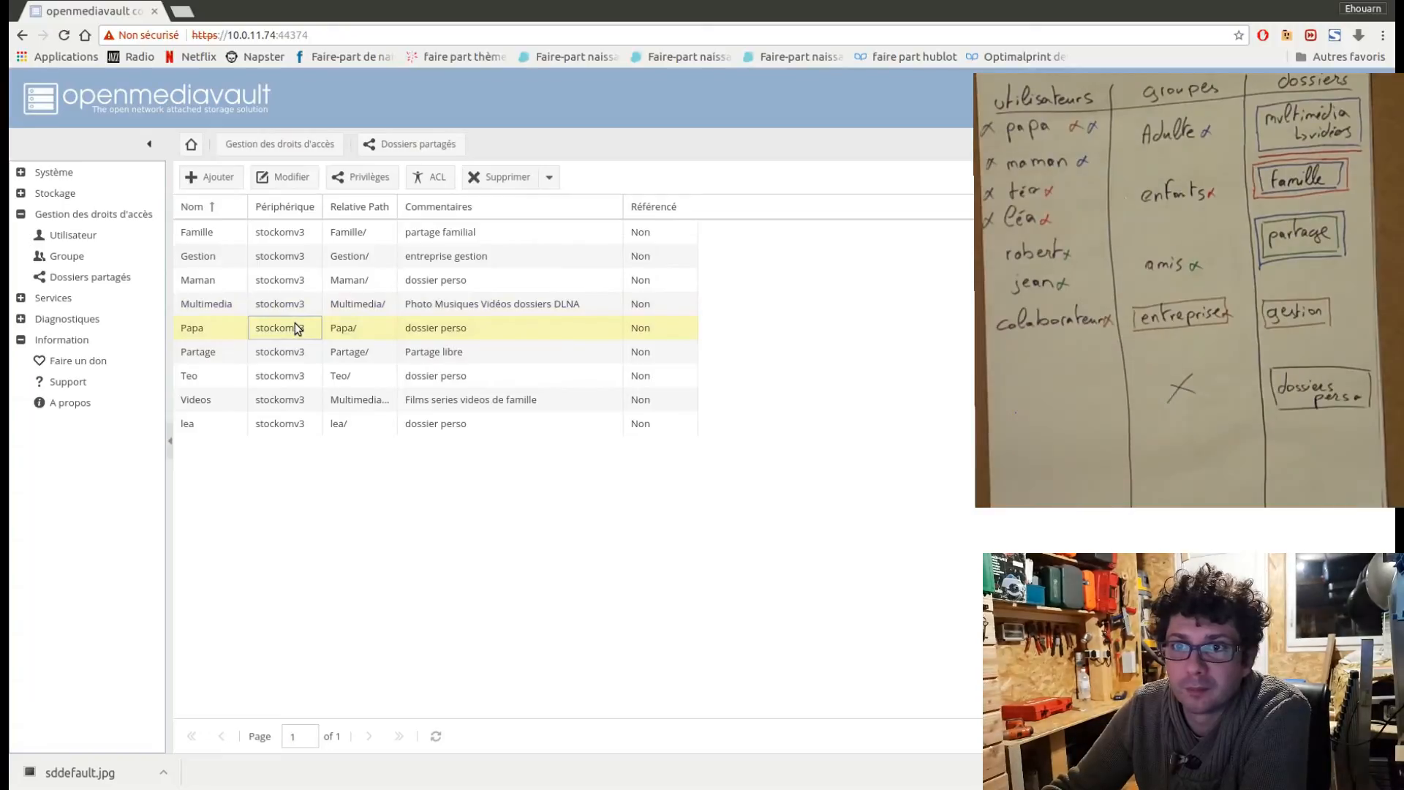
left_click(428, 180)
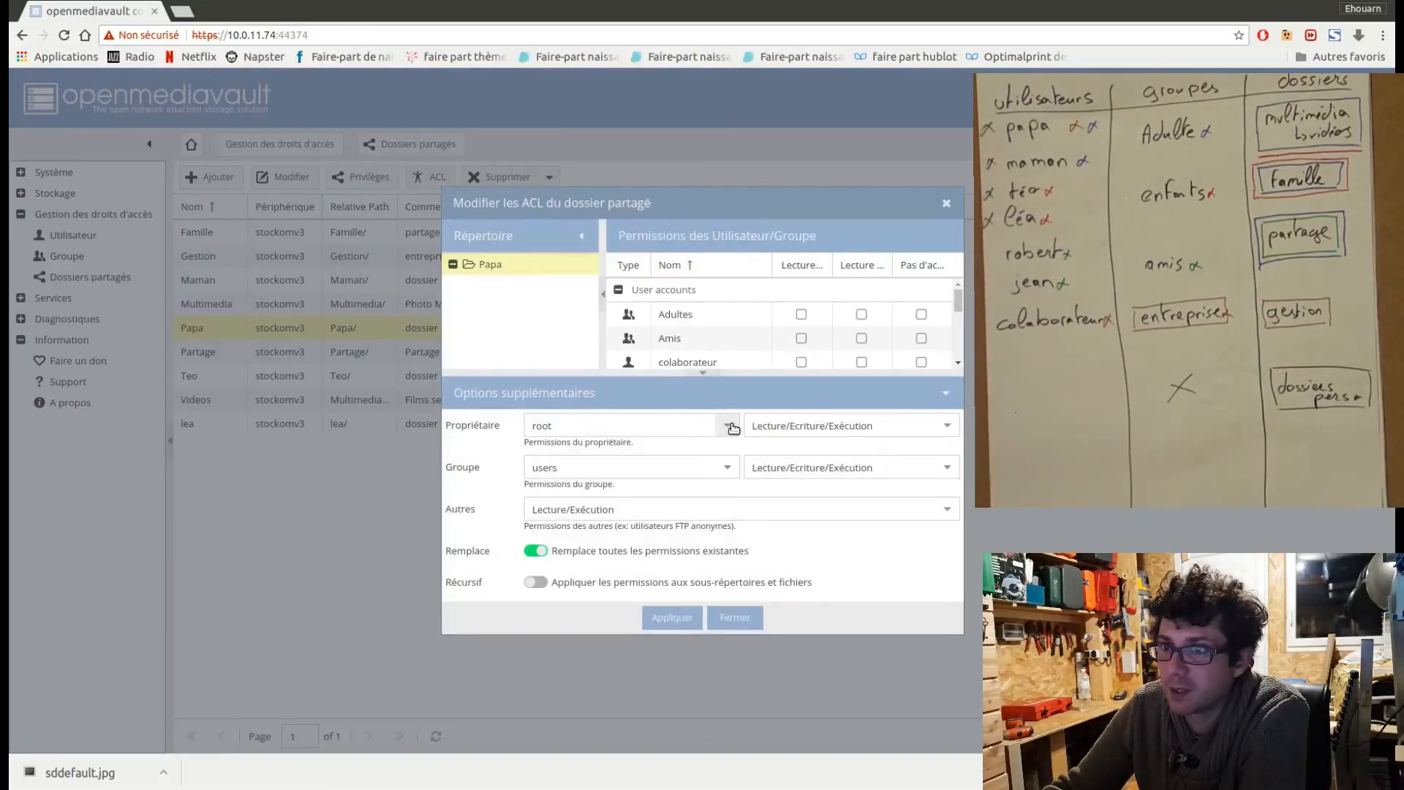
left_click(730, 427)
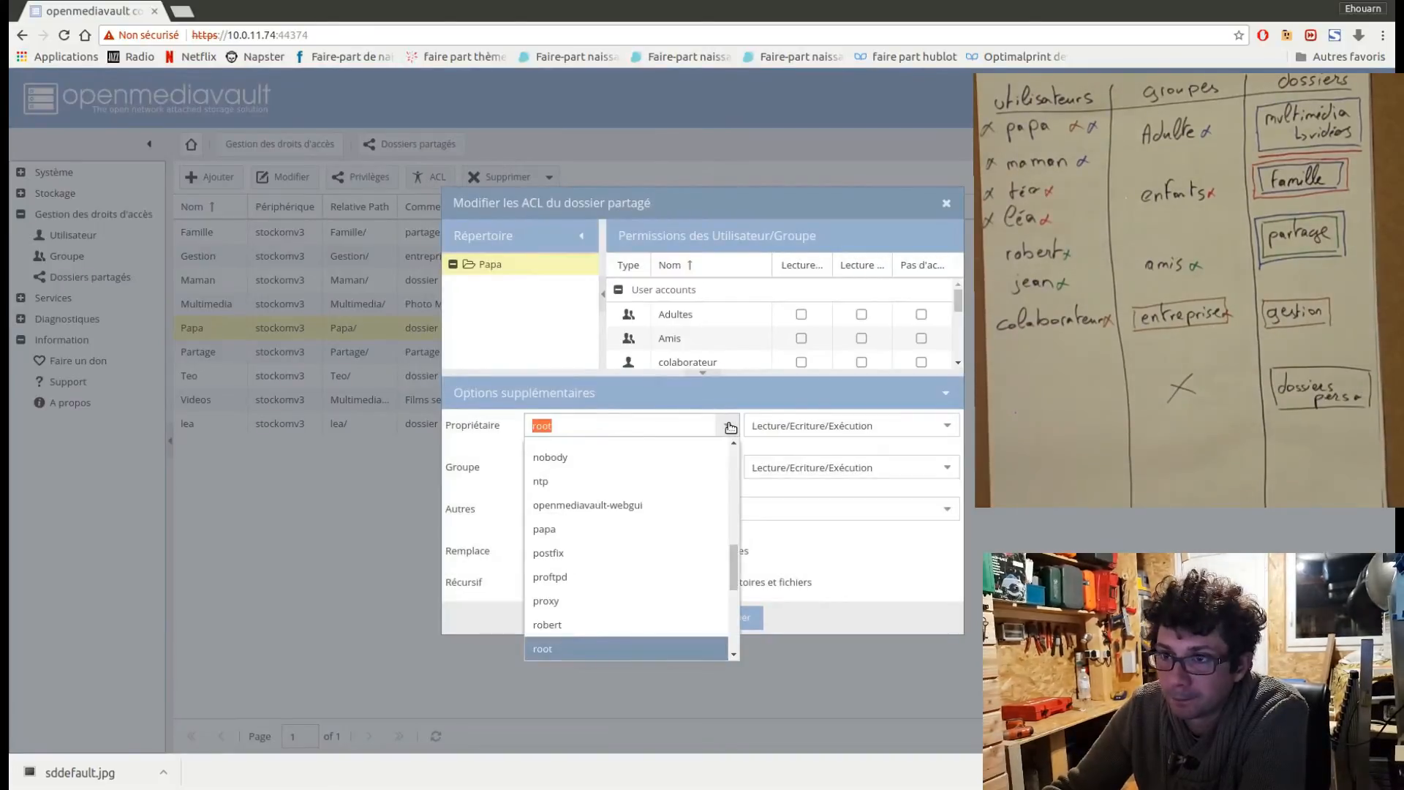
left_click(730, 428)
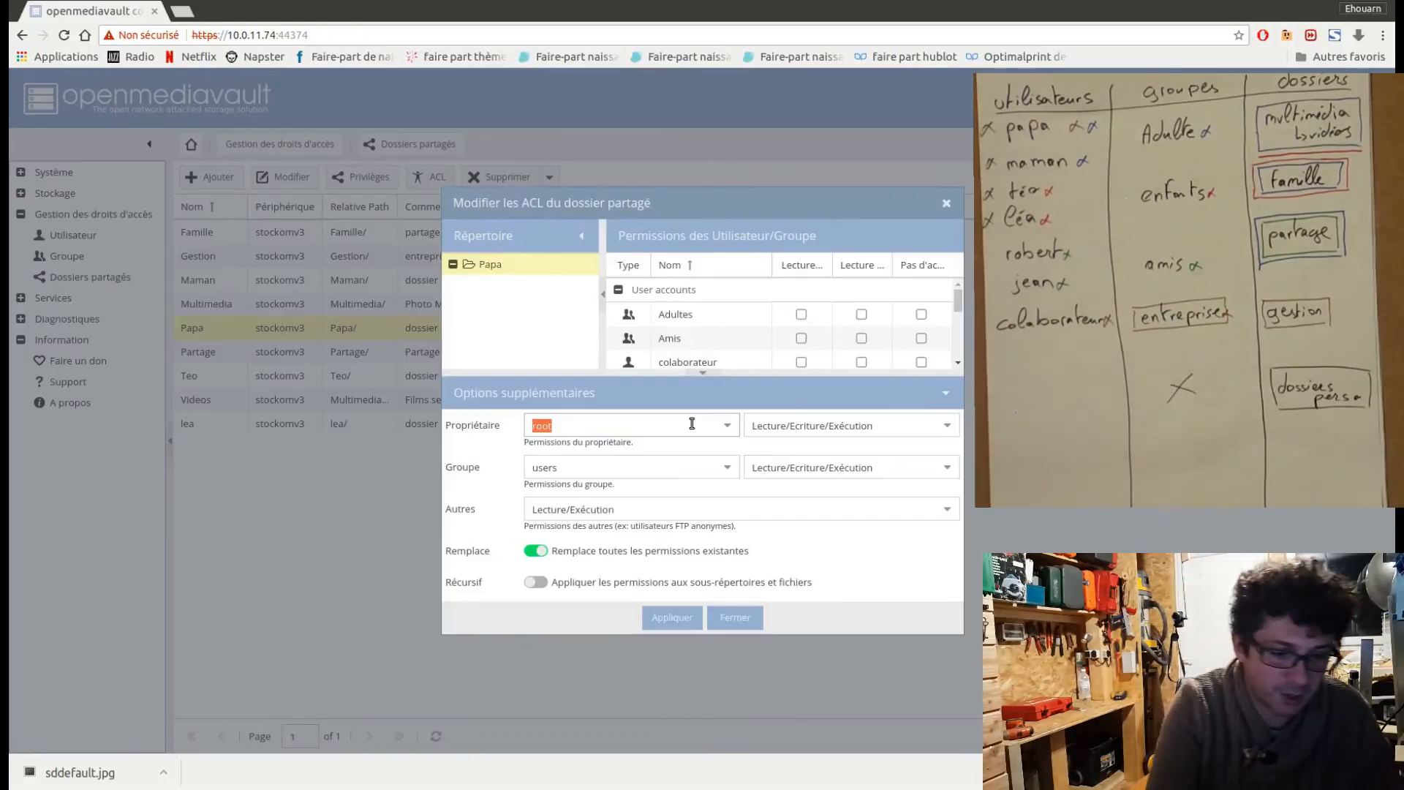
type("papa")
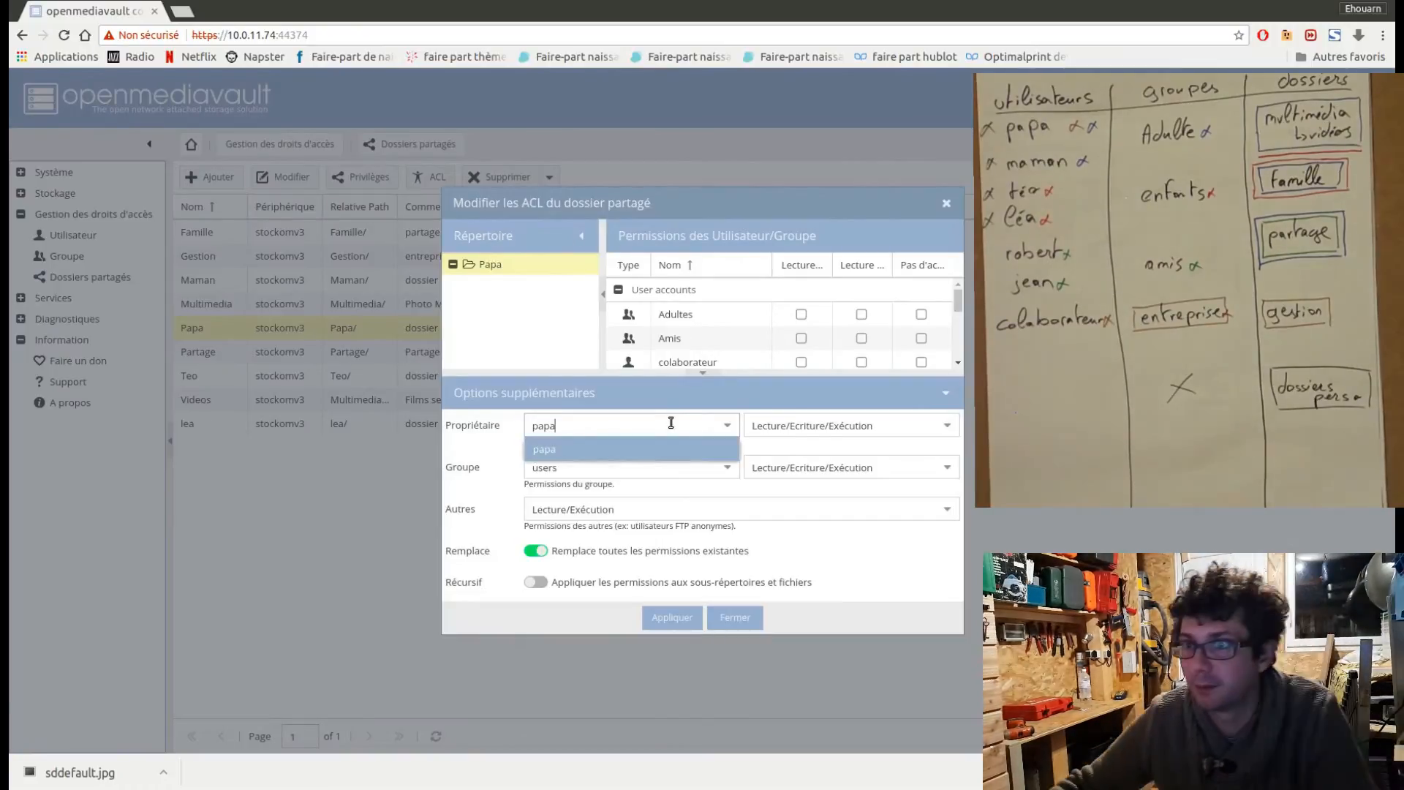
left_click(671, 450)
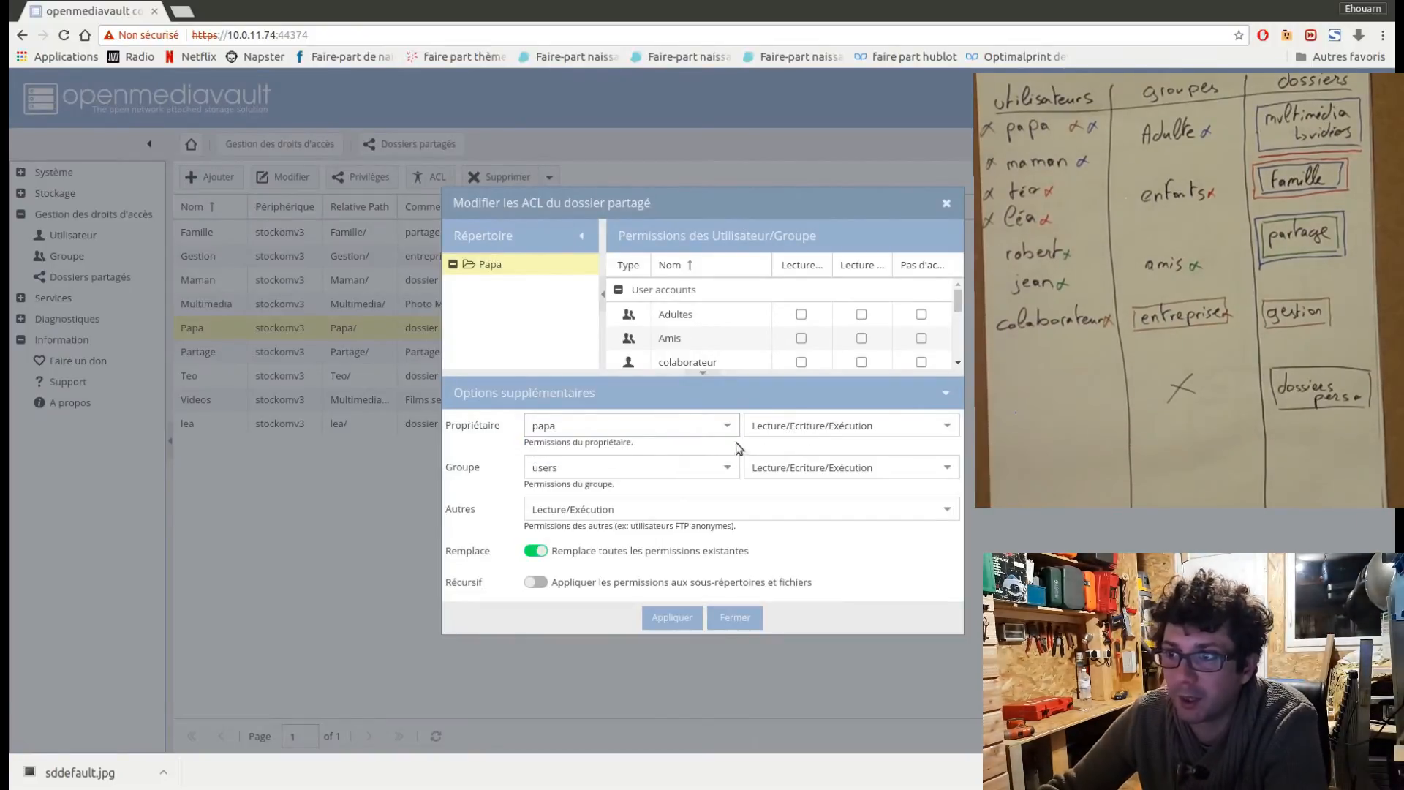
Set the Papa folder's group and others permissions to Aucun, make them recursive, apply the ACL and close it.
left_click(684, 467)
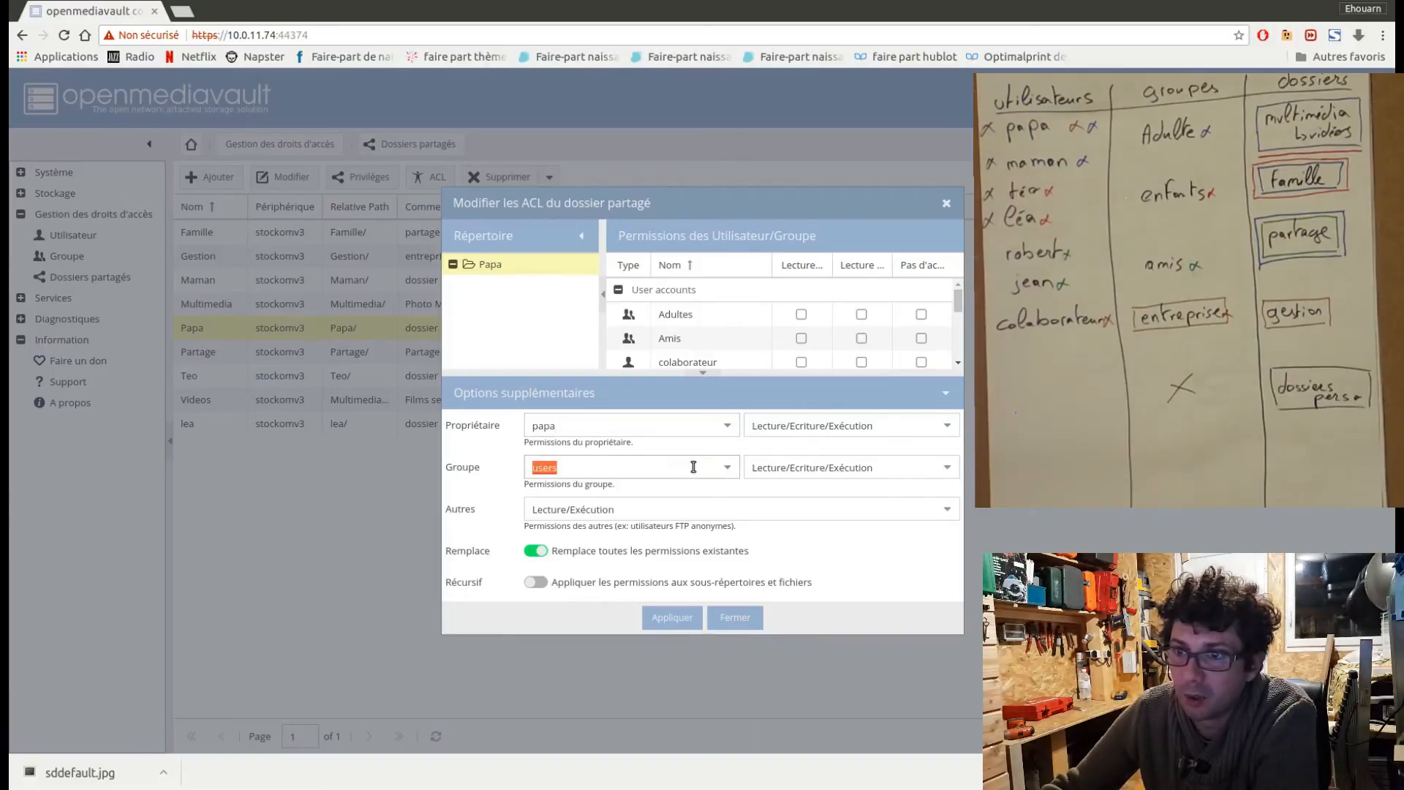
left_click(733, 472)
left_click(733, 472)
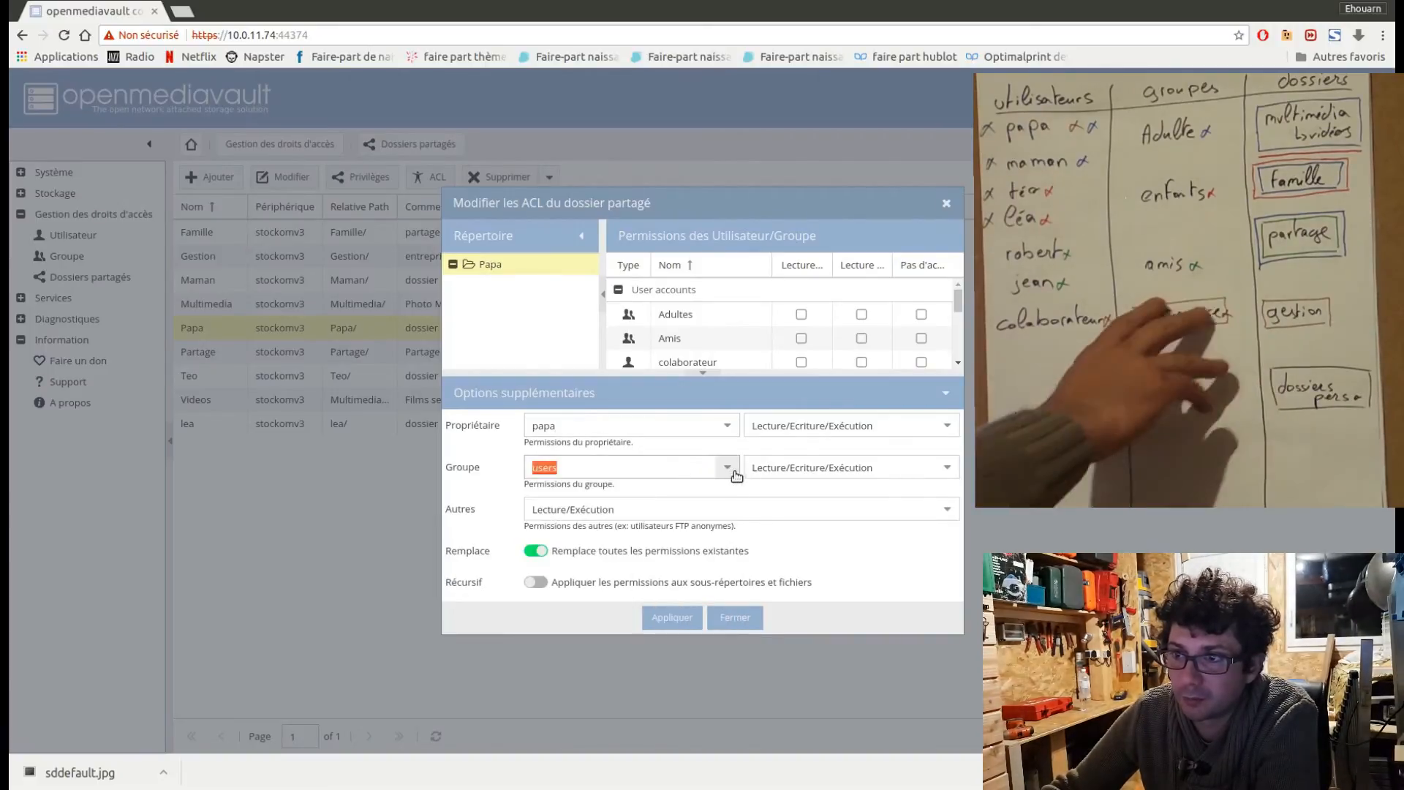
left_click(946, 468)
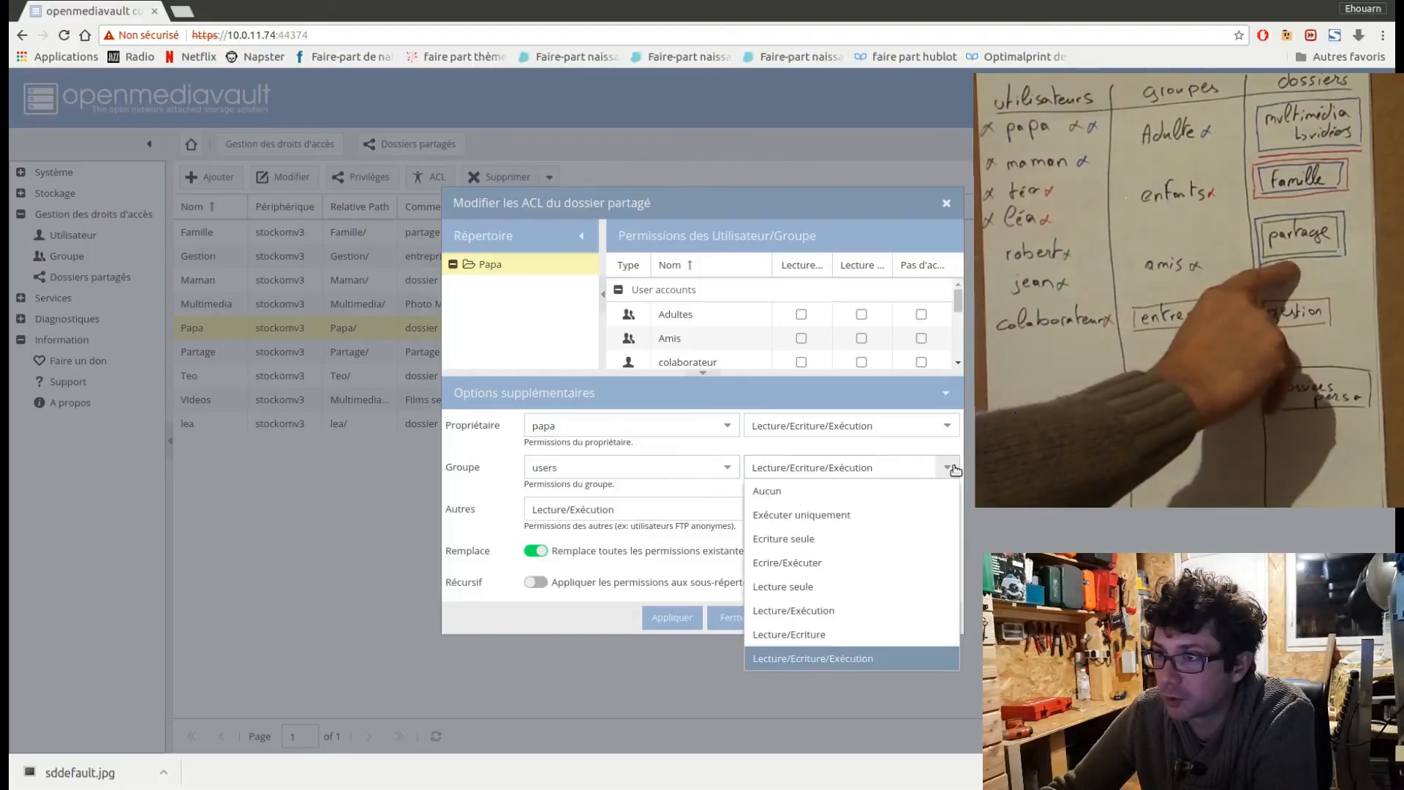
left_click(897, 497)
left_click(947, 509)
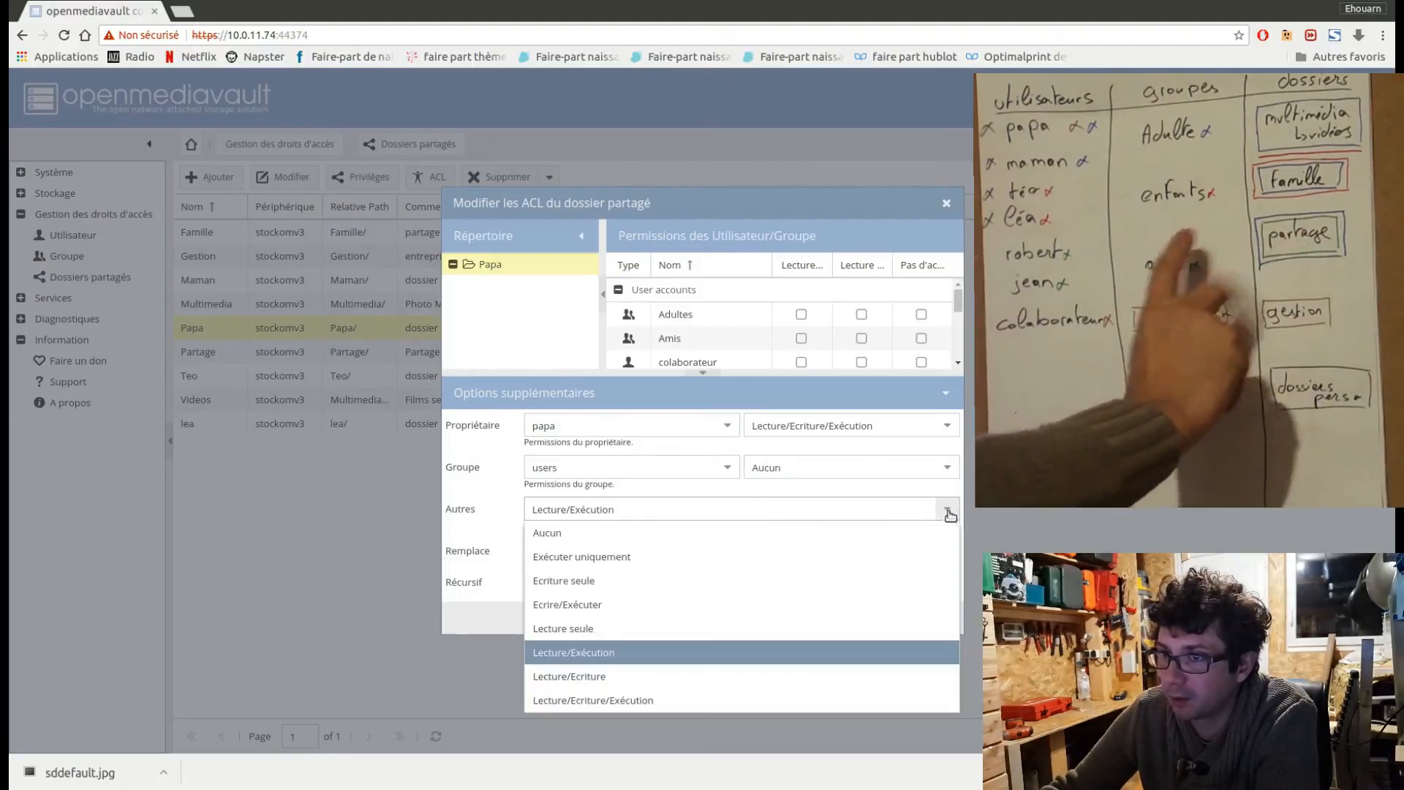
left_click(918, 532)
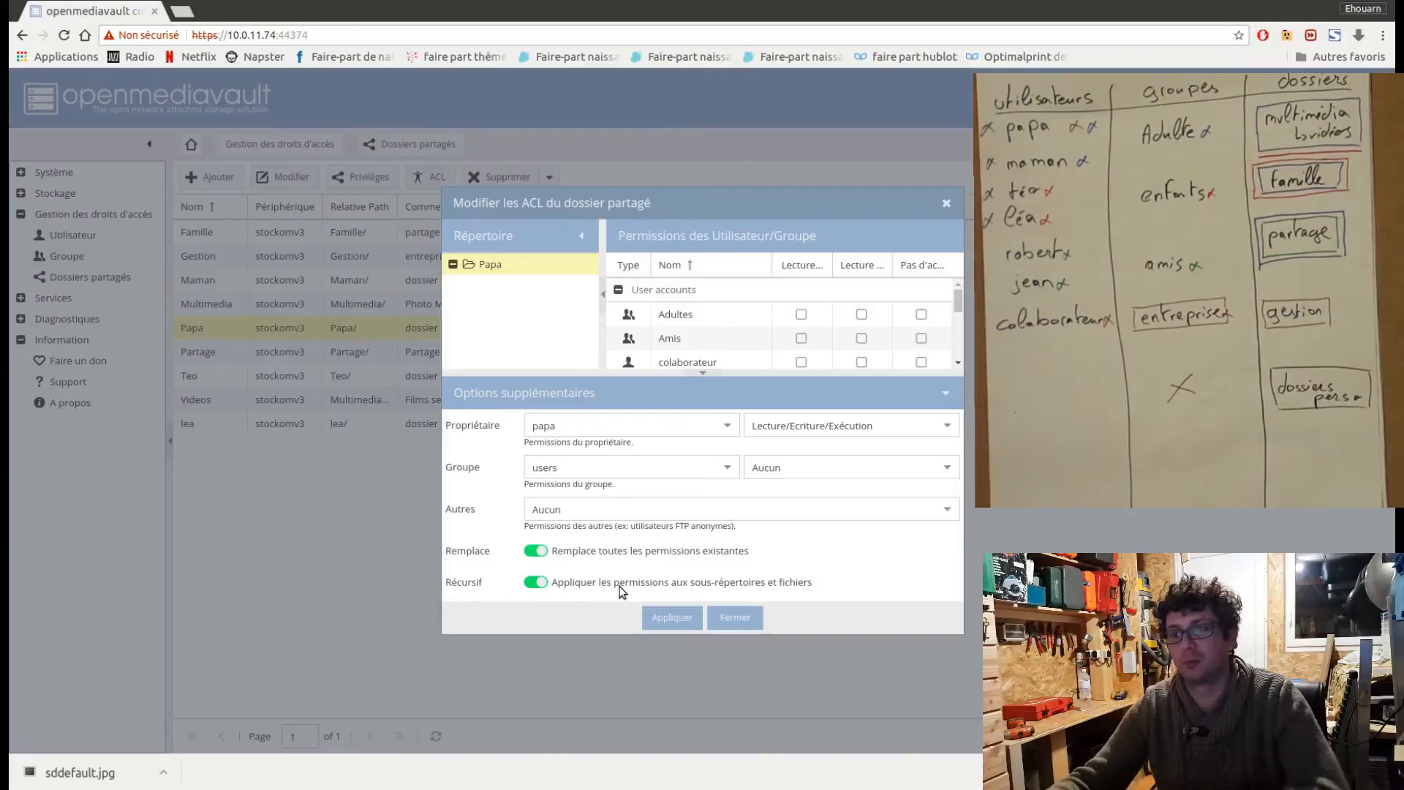
left_click(673, 619)
left_click(726, 619)
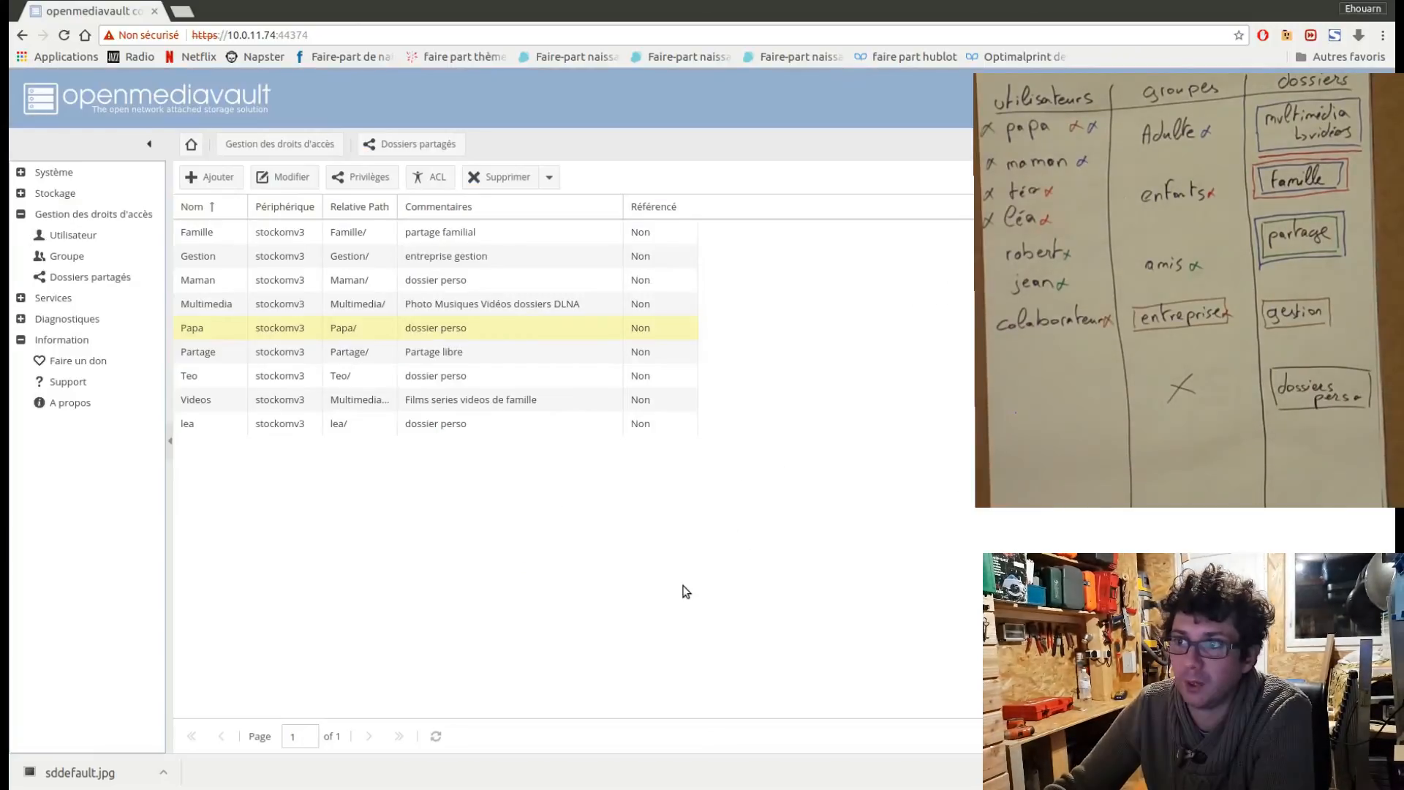
Open the privileges of the Partage shared folder and give the Adultes and Amis groups read/write access.
left_click(275, 354)
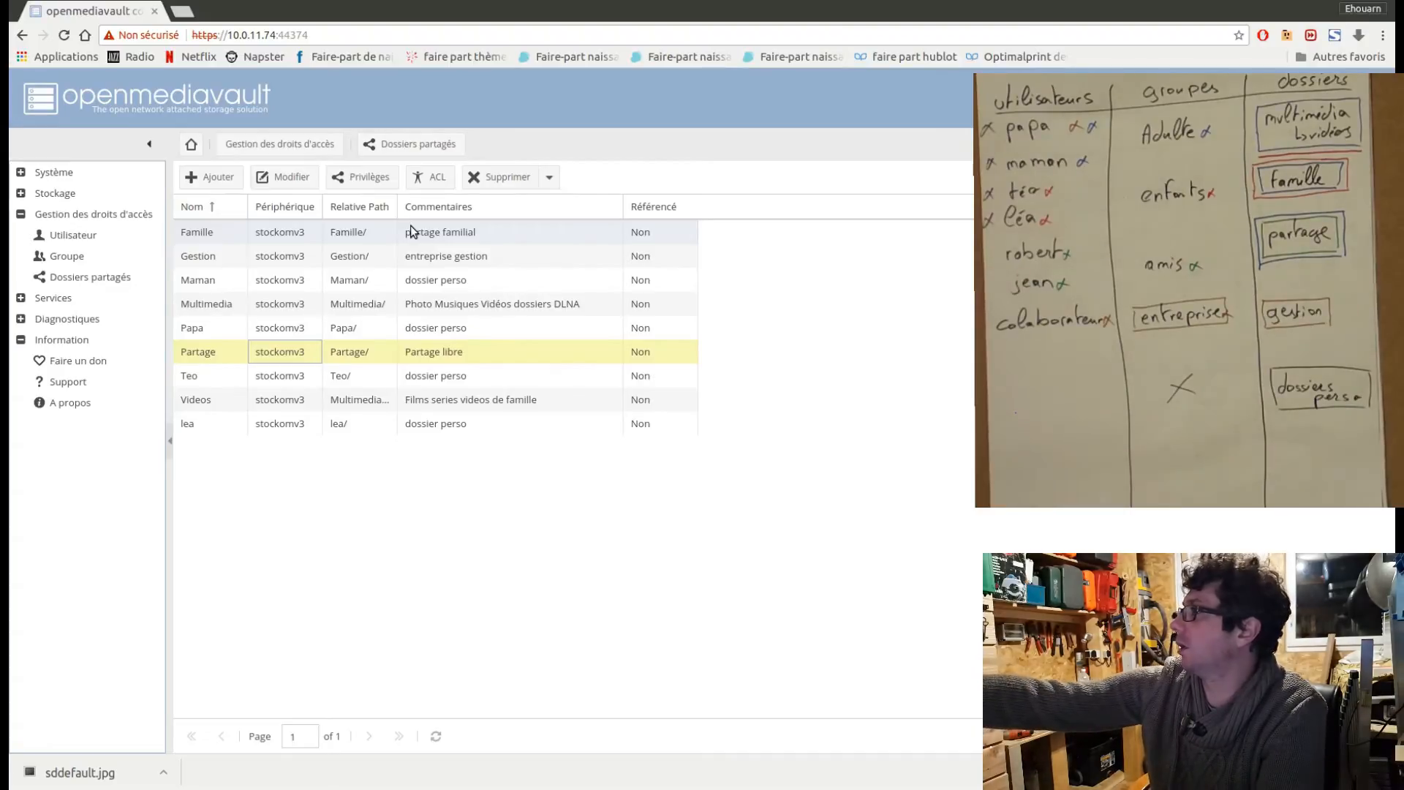
left_click(383, 180)
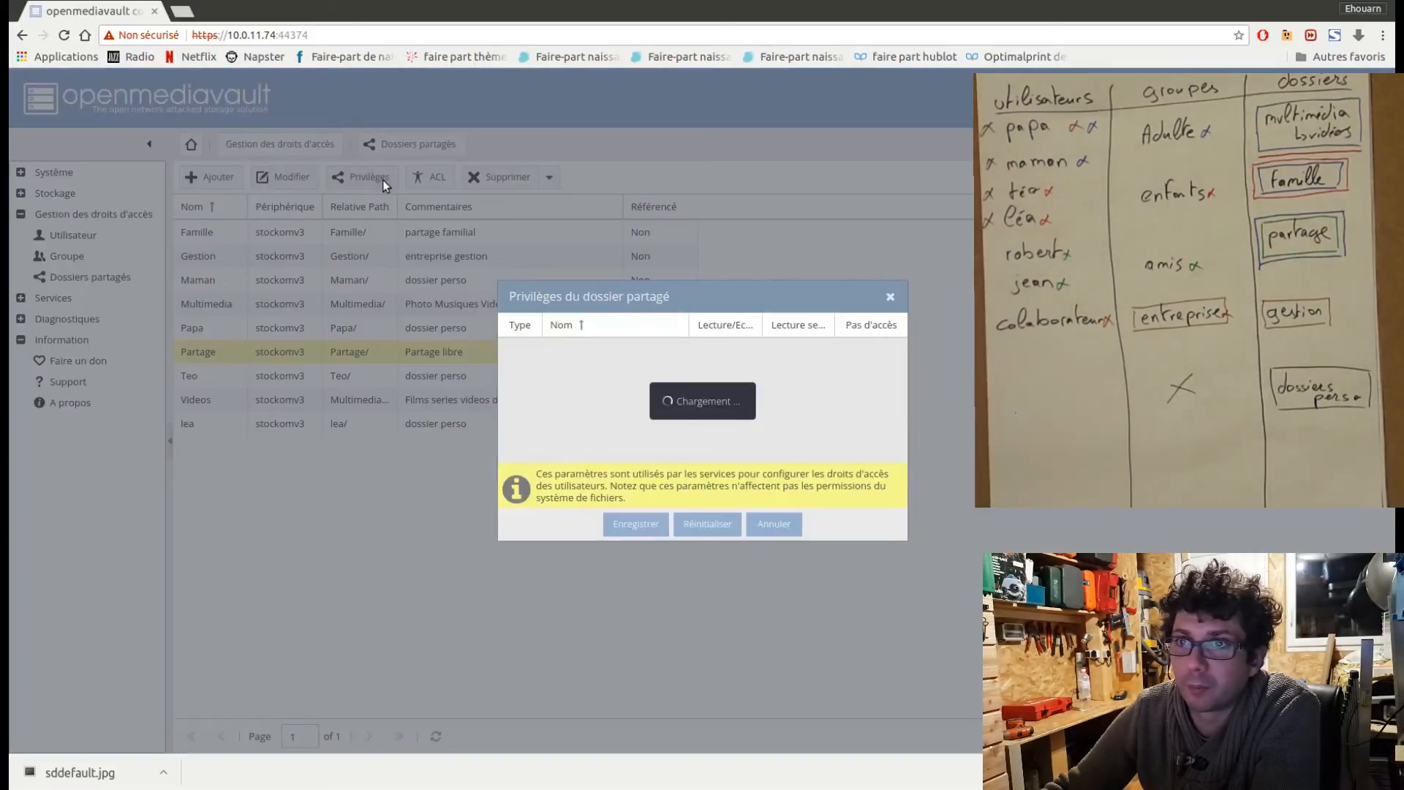
left_click(719, 374)
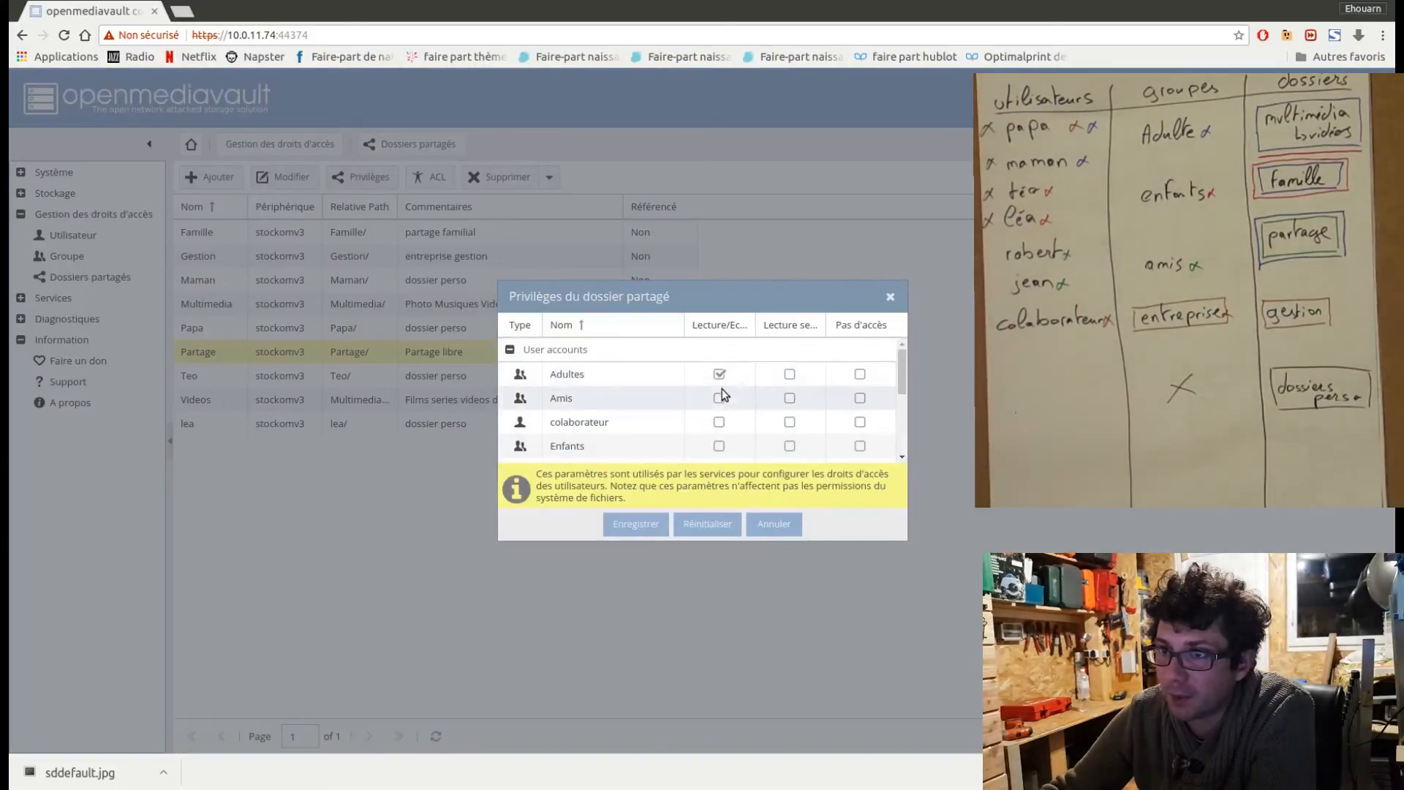
left_click(719, 398)
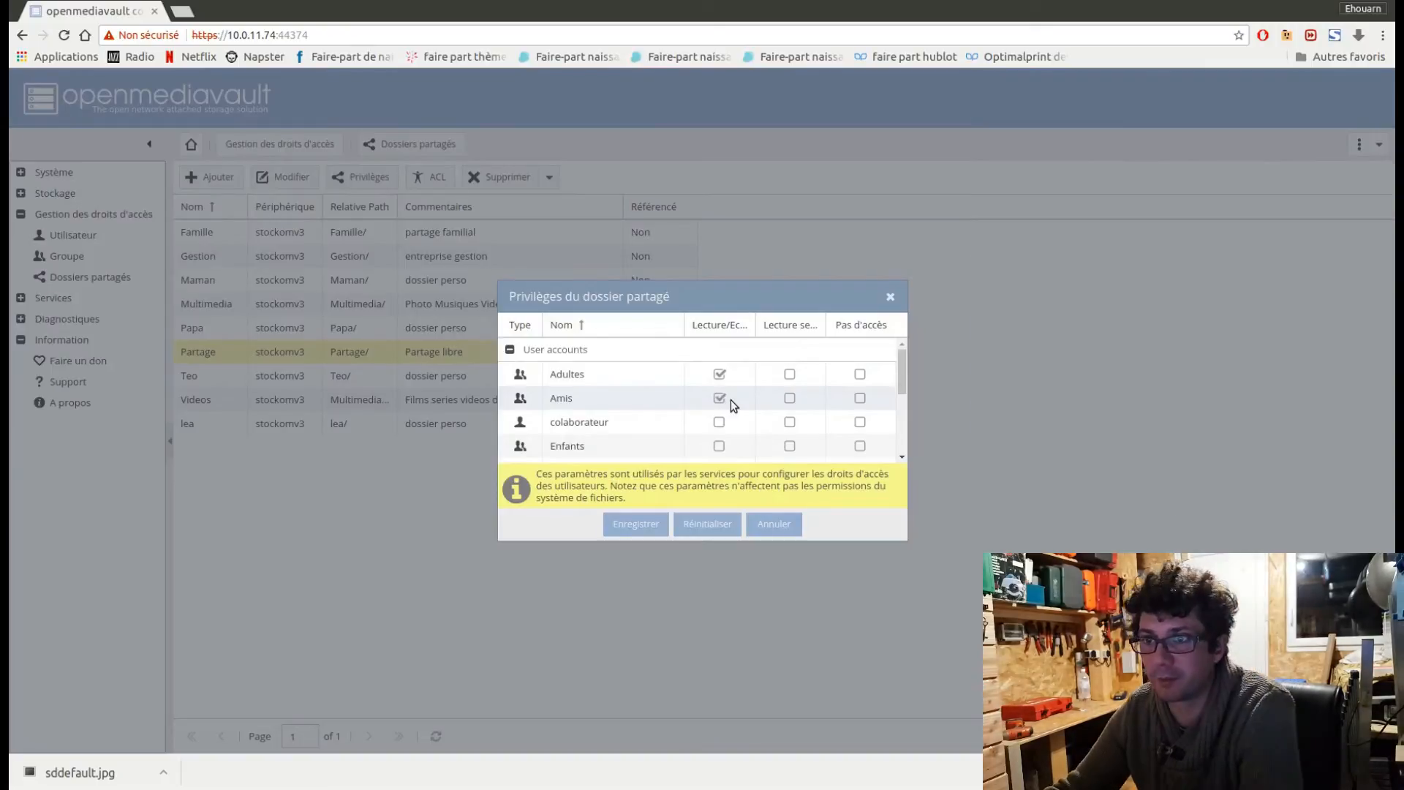
Deny the Enfants and Entreprise groups access to the Partage folder and save its privileges.
left_click(860, 445)
scroll(880, 430, "down", 1)
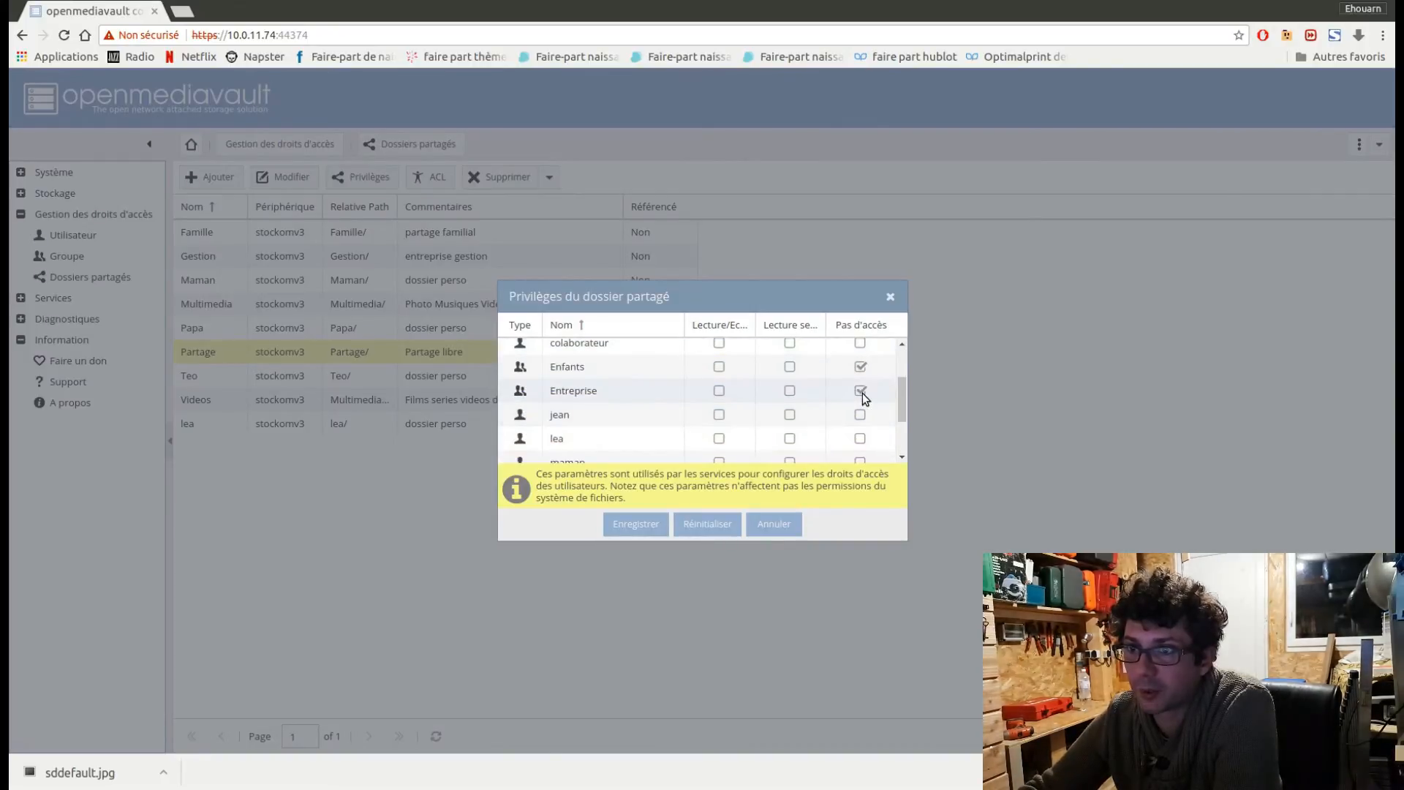
scroll(871, 400, "up", 1)
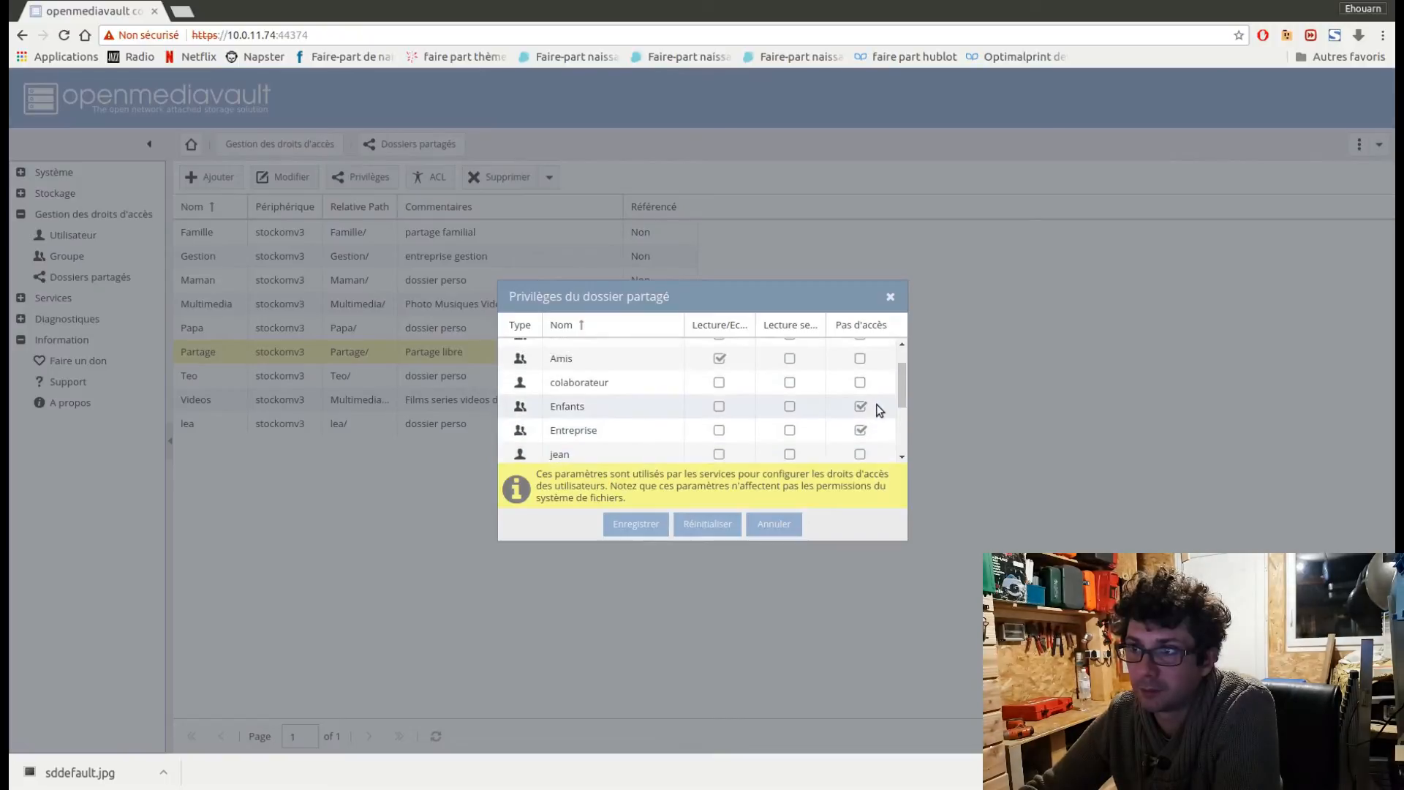
scroll(880, 409, "down", 1)
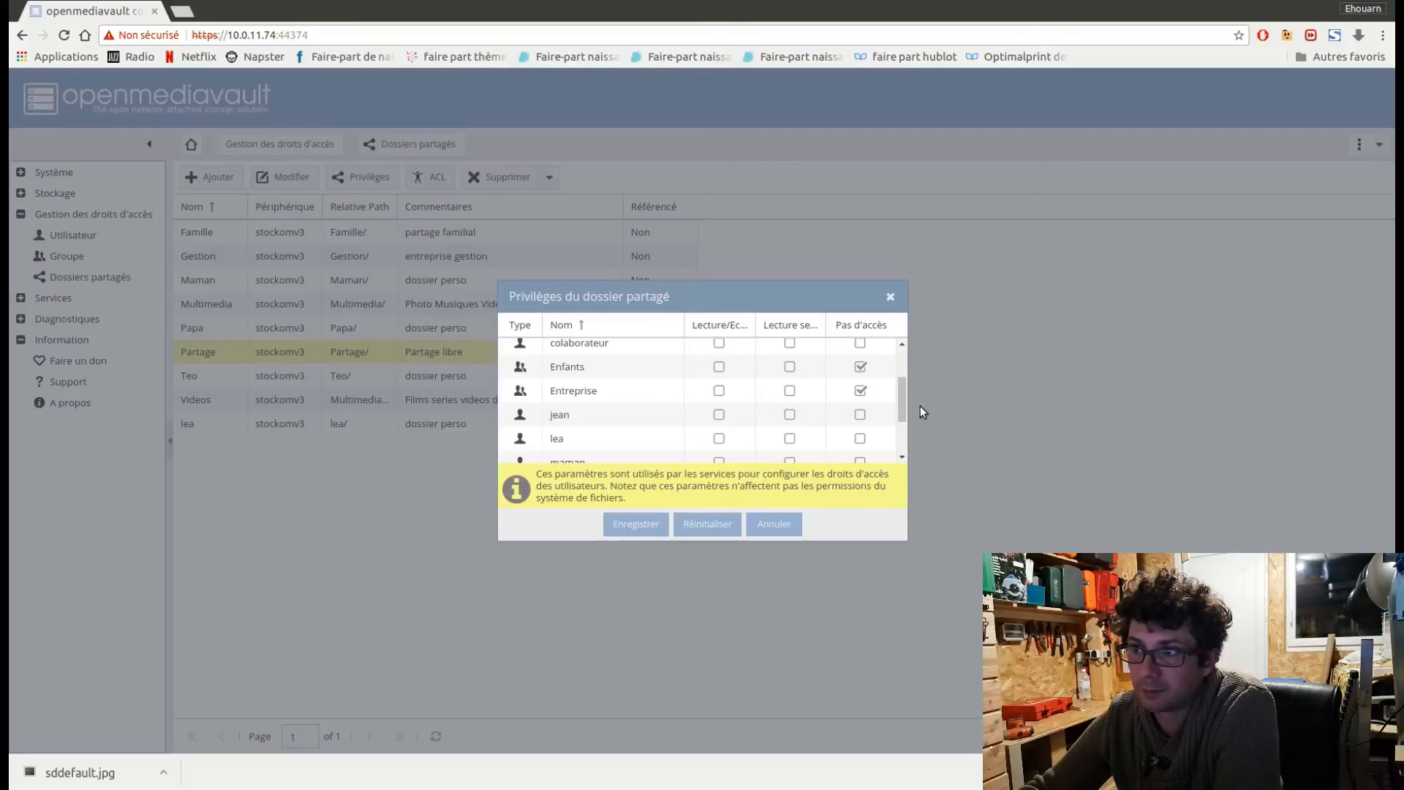
mouse_move(907, 402)
left_mouse_down()
mouse_move(906, 387)
mouse_move(901, 402)
left_mouse_up()
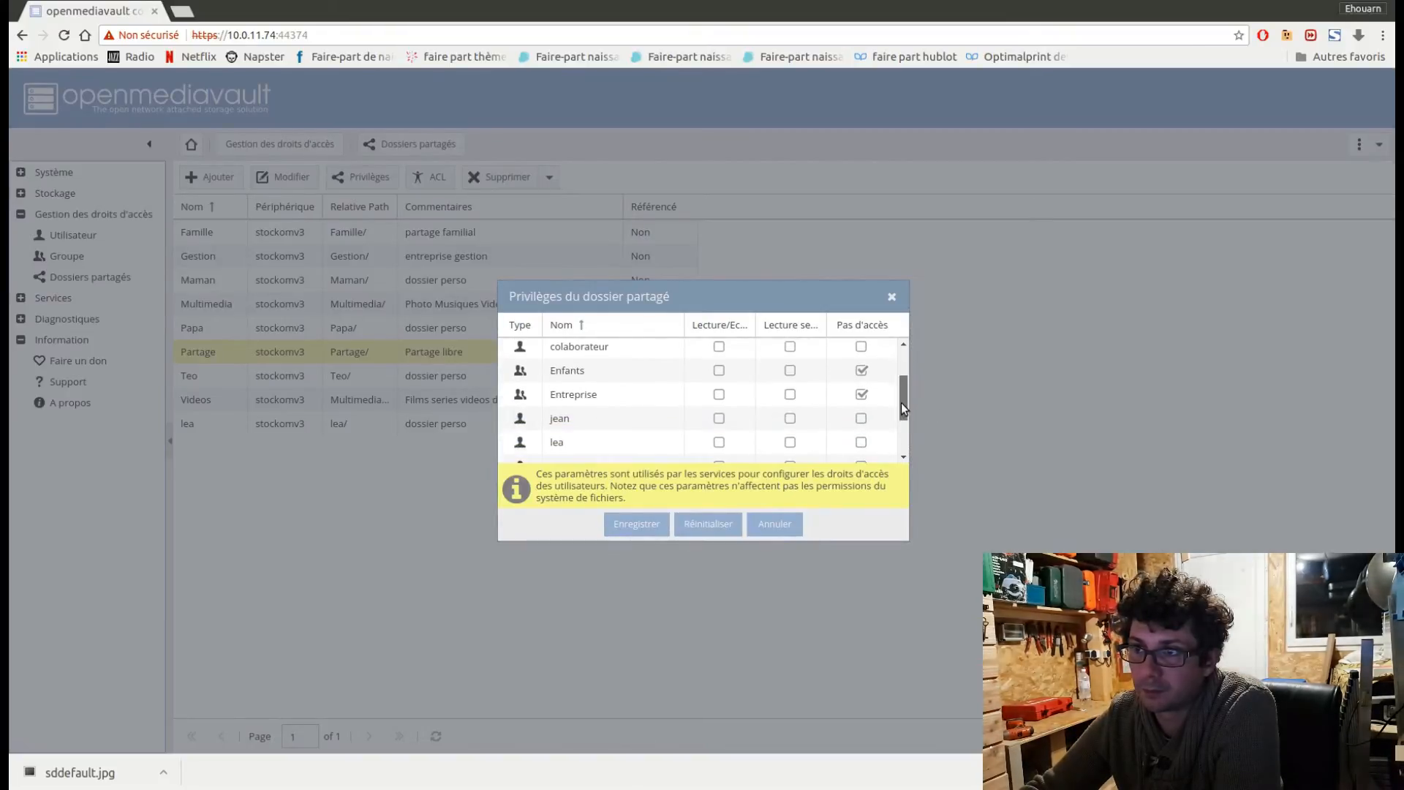
left_click(647, 532)
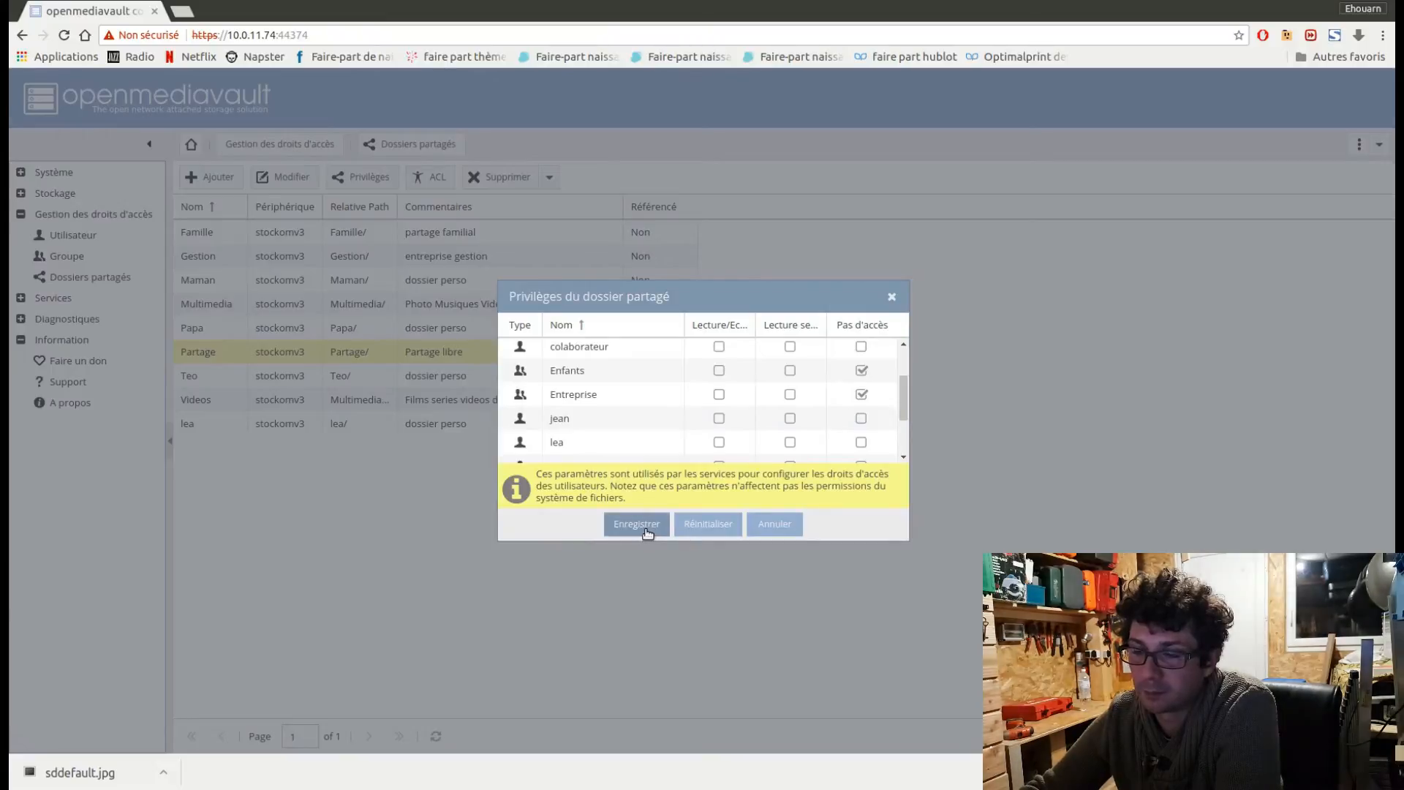
Open the ACL settings of the Teo shared folder and set its owner to the user of the same name.
left_click(370, 376)
left_click(423, 177)
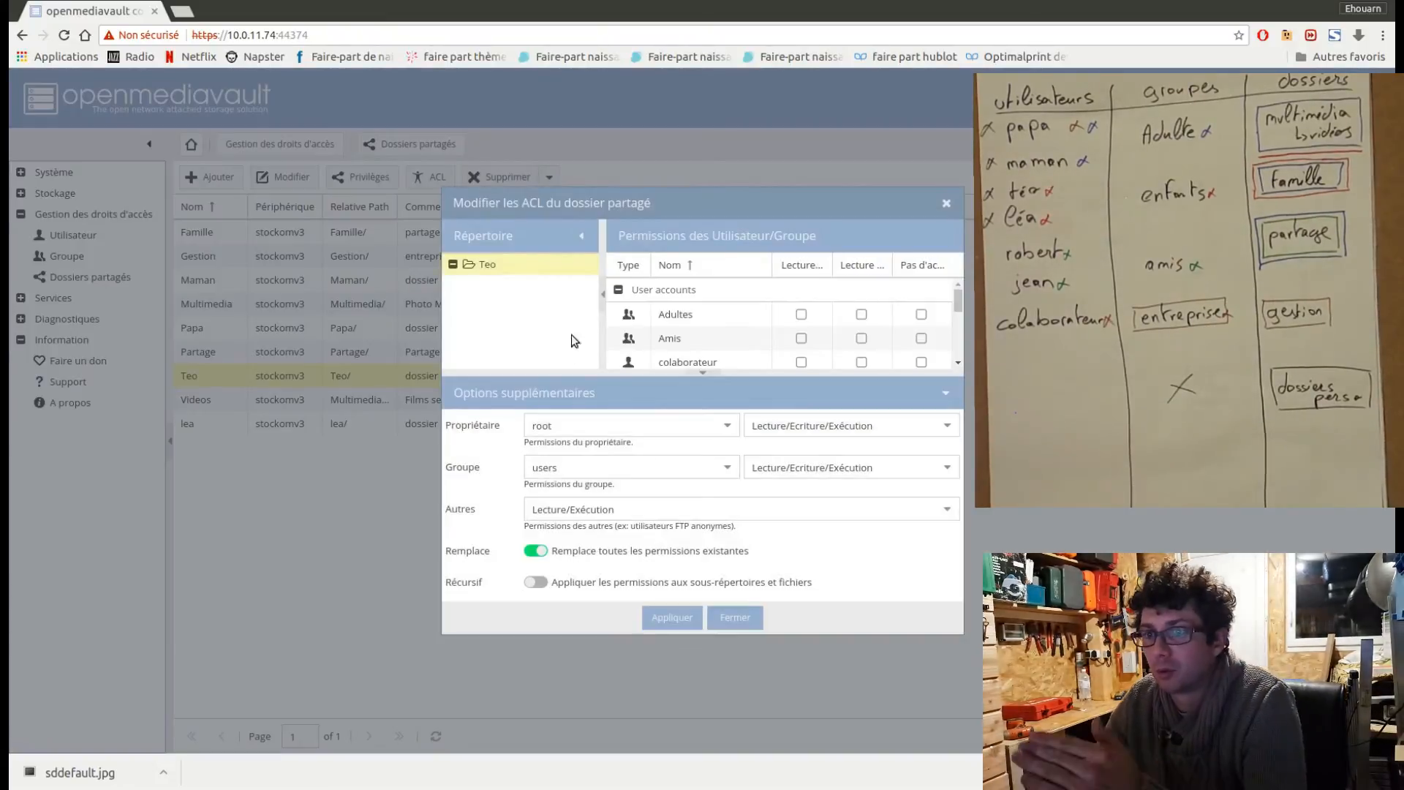
left_click(561, 426)
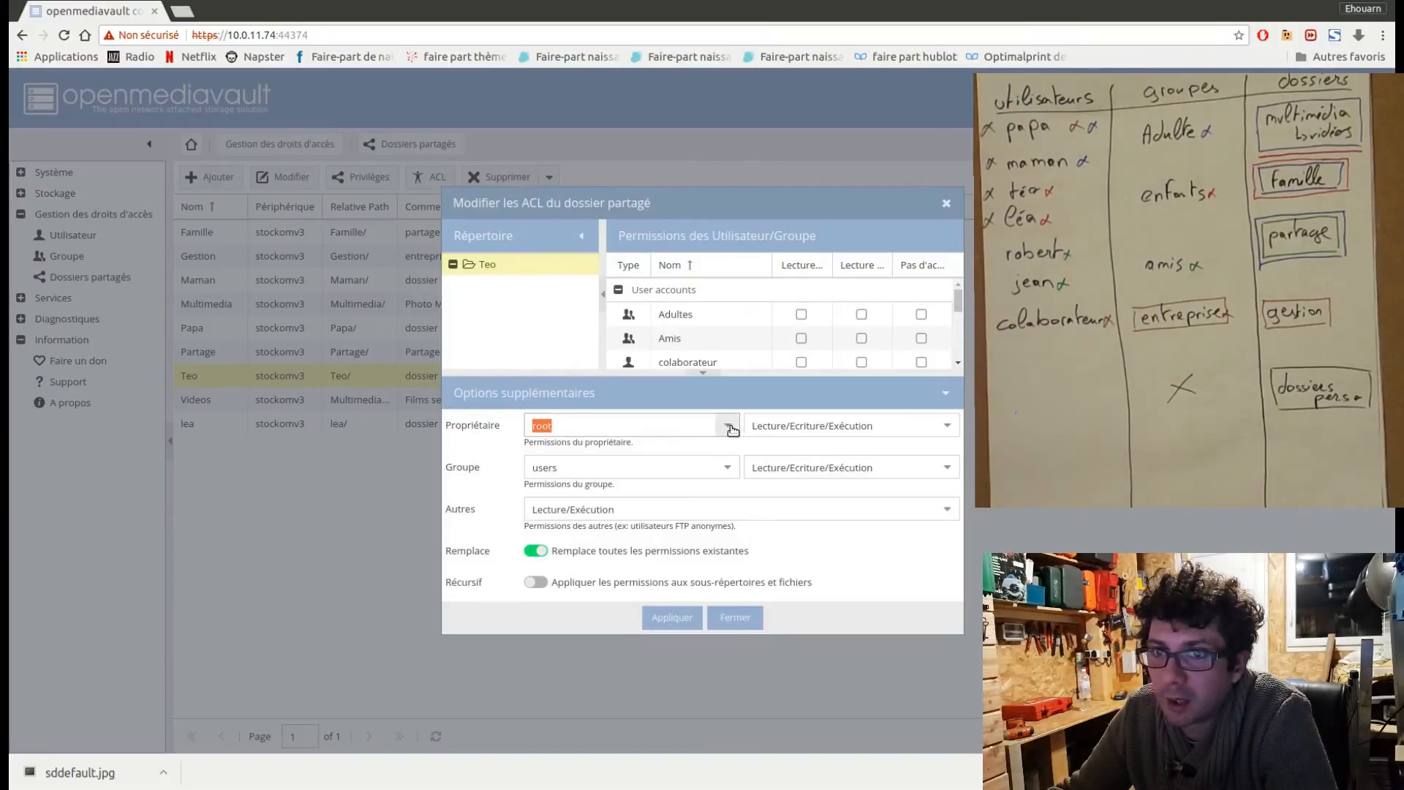
left_click(729, 427)
type("Teo")
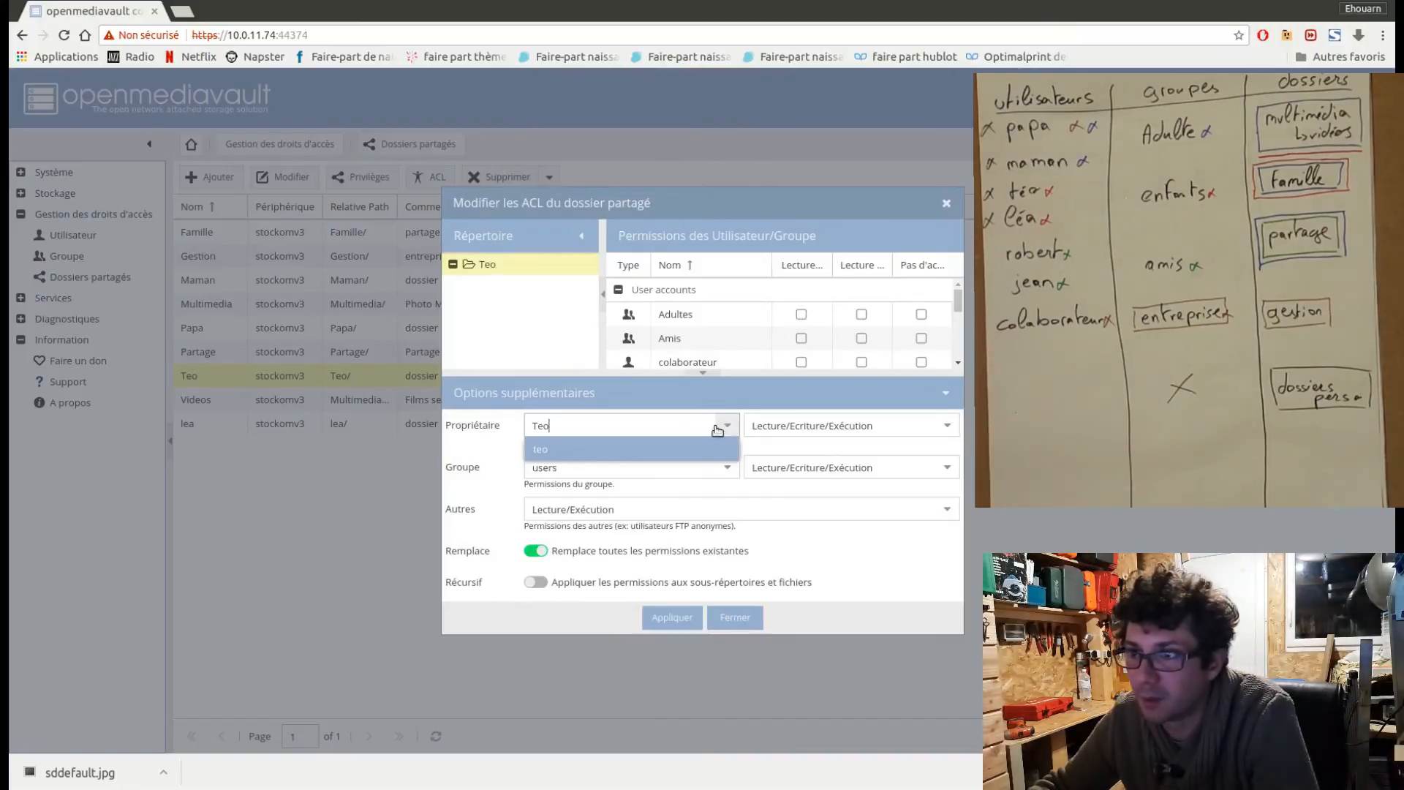
left_click(667, 449)
Set the Teo folder's group and others permissions to Aucun, make them recursive, apply the ACL and close it.
left_click(685, 464)
left_click(938, 472)
left_click(914, 491)
left_click(941, 517)
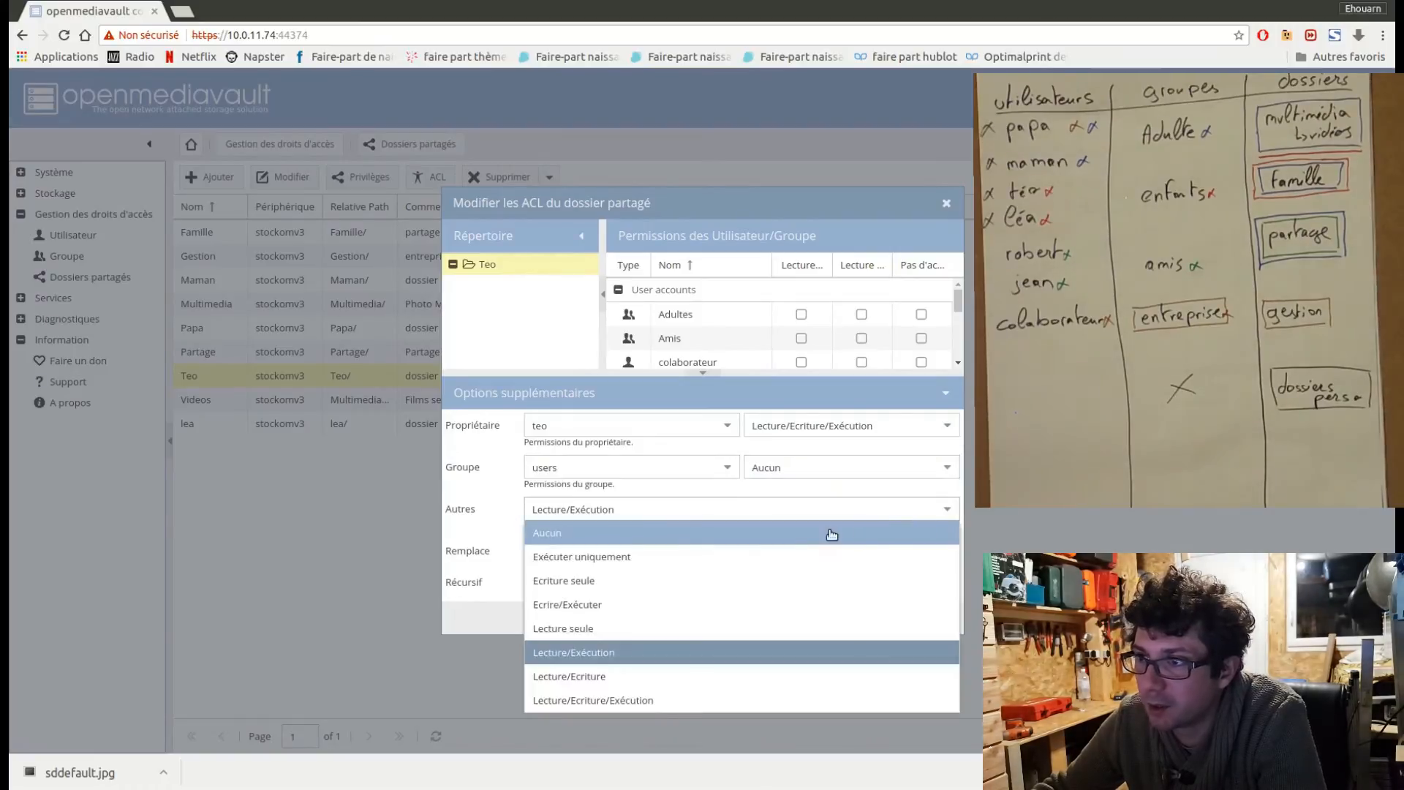
left_click(831, 532)
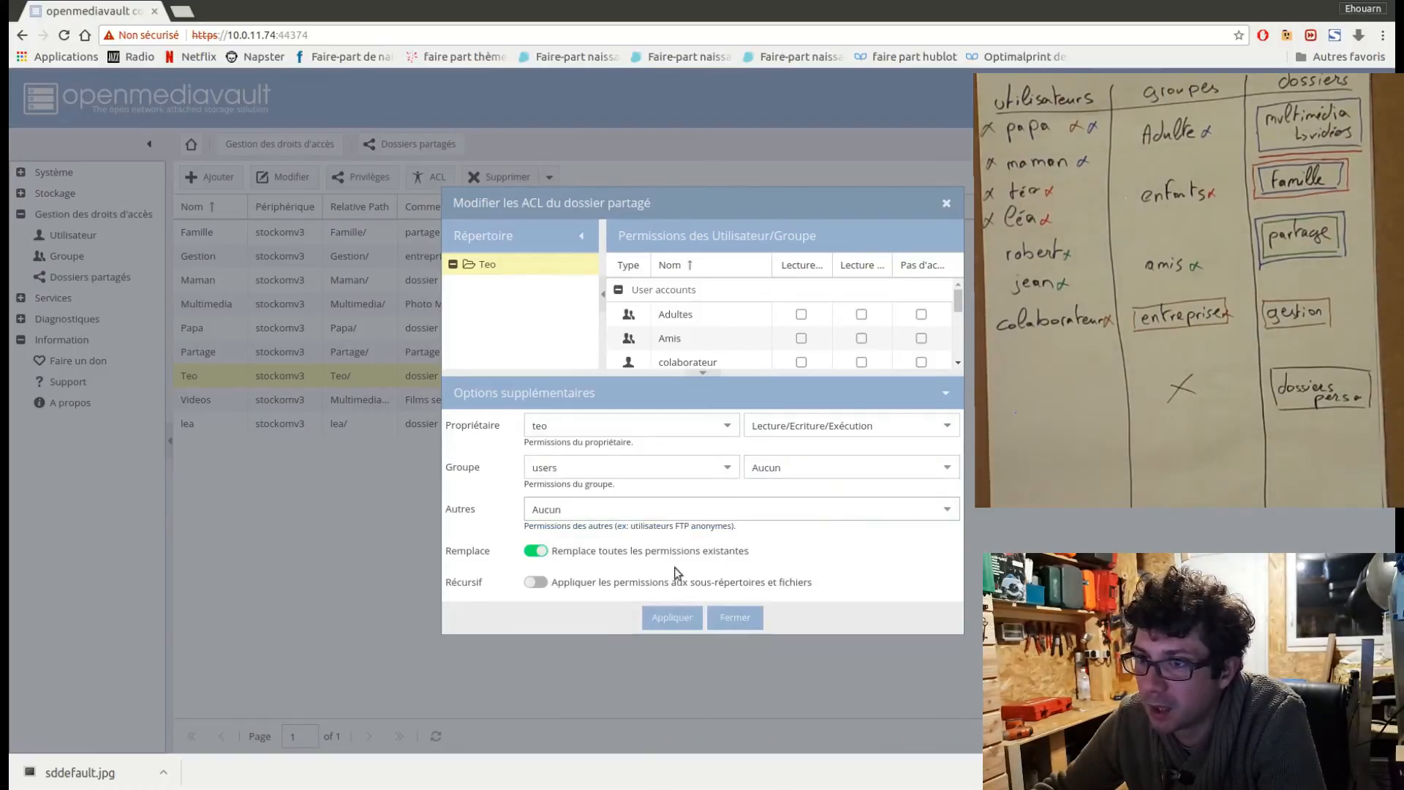
left_click(671, 618)
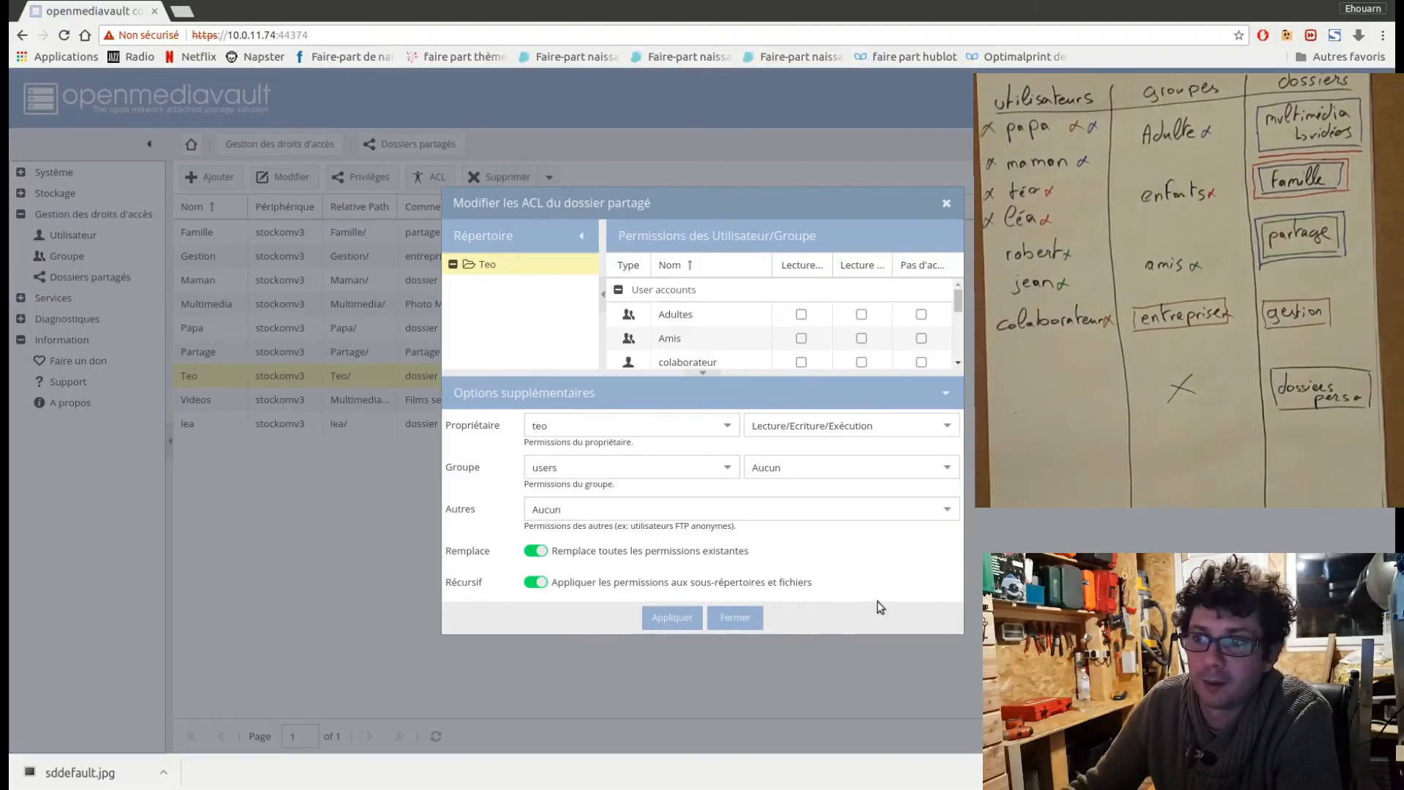
left_click(736, 618)
In the Videos folder's privileges, give the Adultes group read/write access and the Enfants group read-only access.
left_click(326, 405)
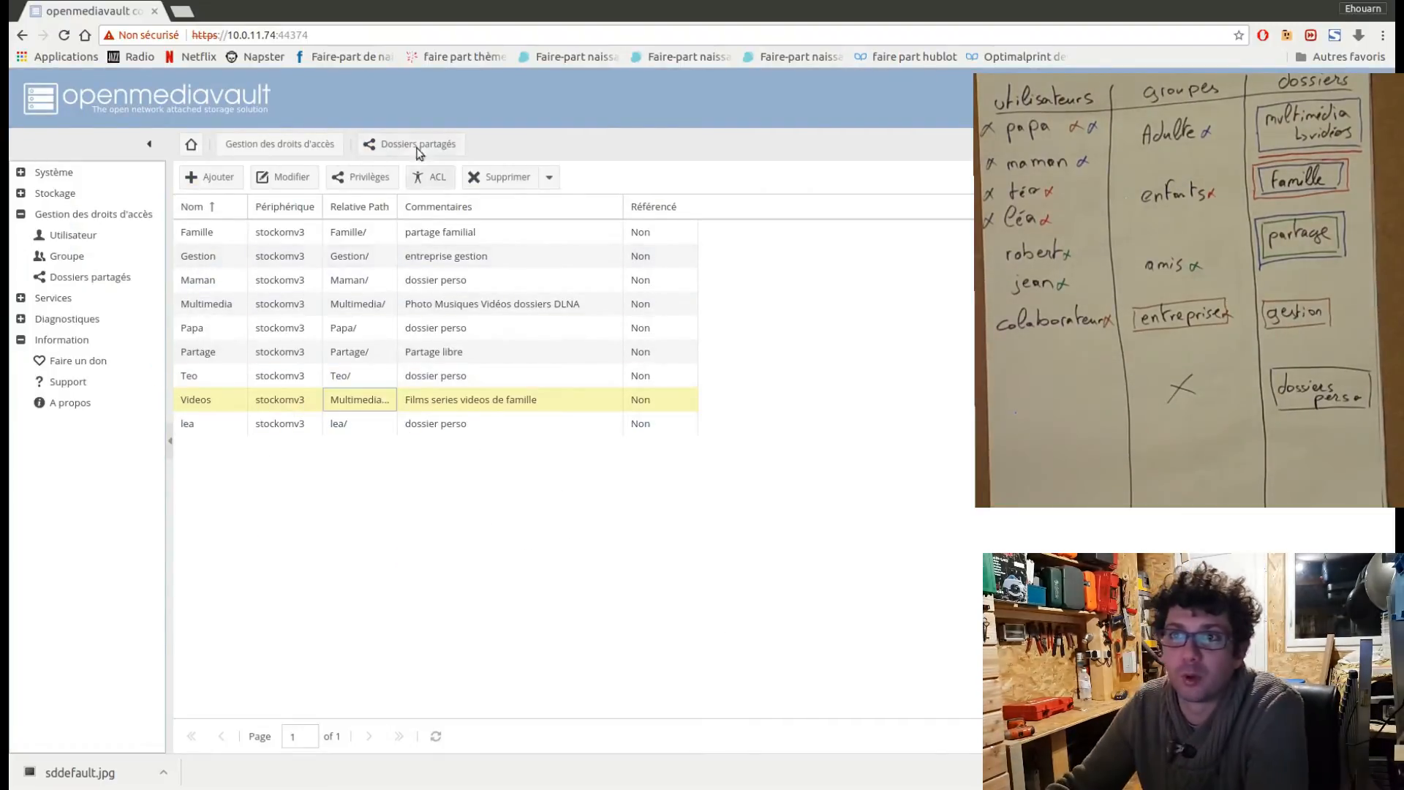
left_click(374, 179)
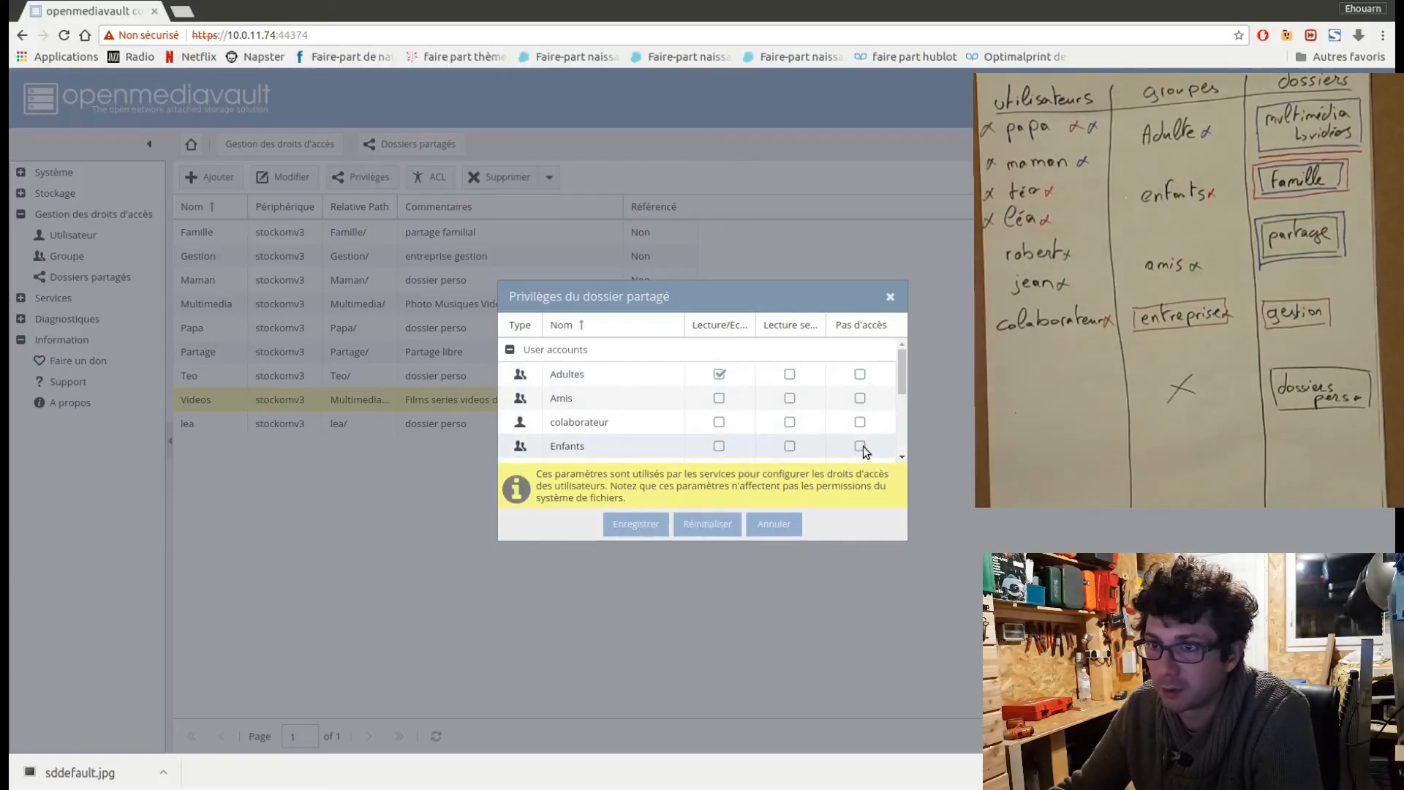
left_click(791, 447)
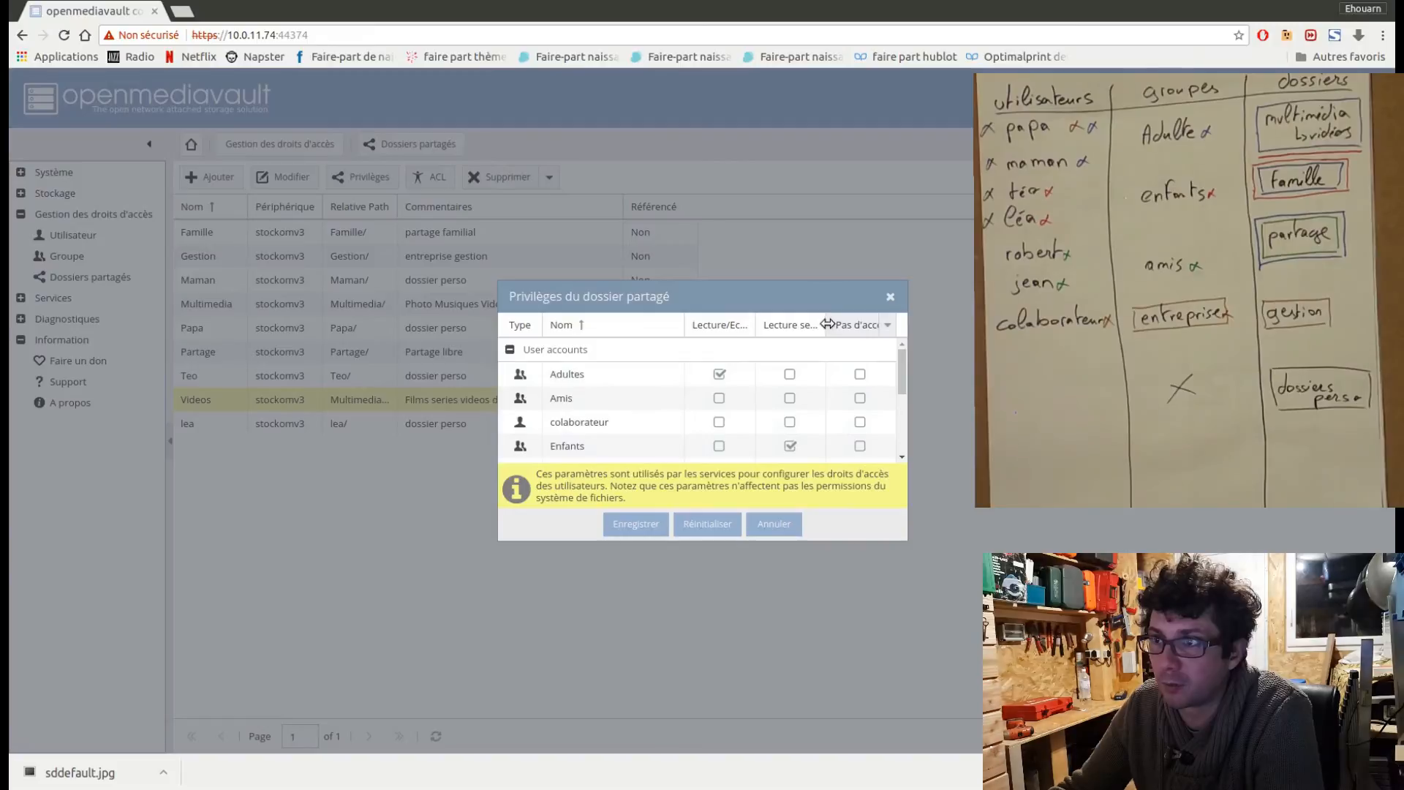
left_click_drag(825, 324, 852, 324)
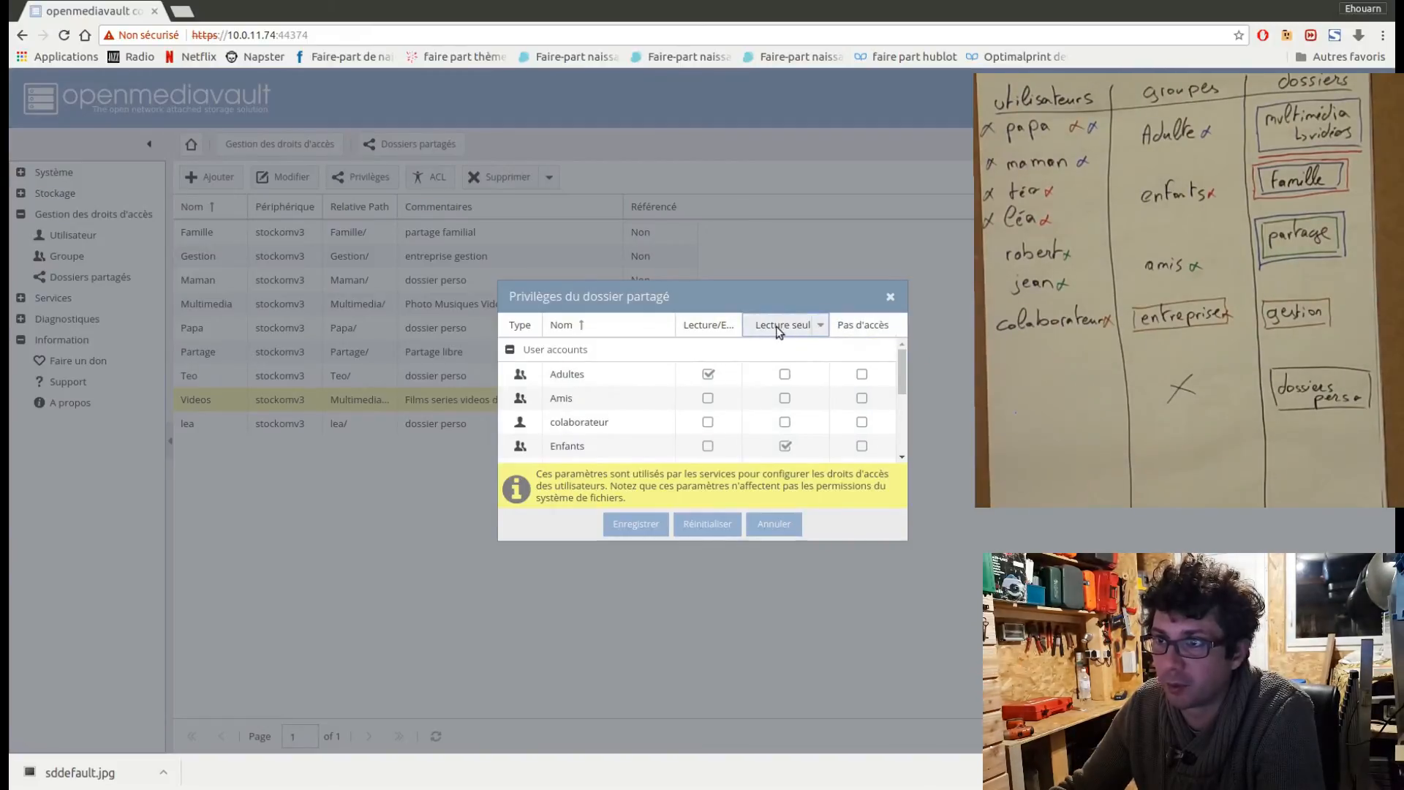
left_click_drag(743, 325, 763, 327)
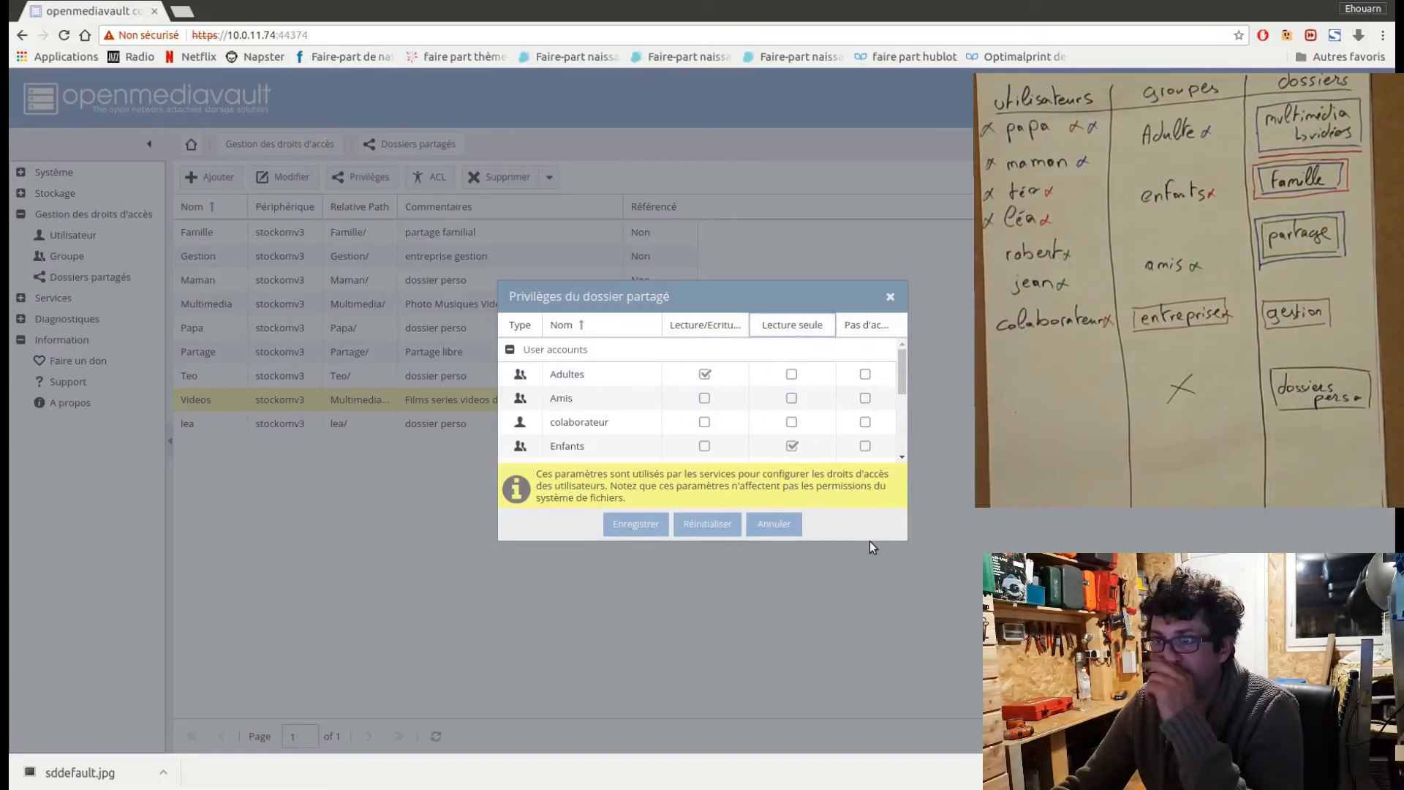
Deny the Amis and Entreprise groups access to the Videos folder and save its privileges.
left_click(866, 399)
mouse_move(897, 382)
left_mouse_down()
mouse_move(910, 385)
mouse_move(897, 410)
left_mouse_up()
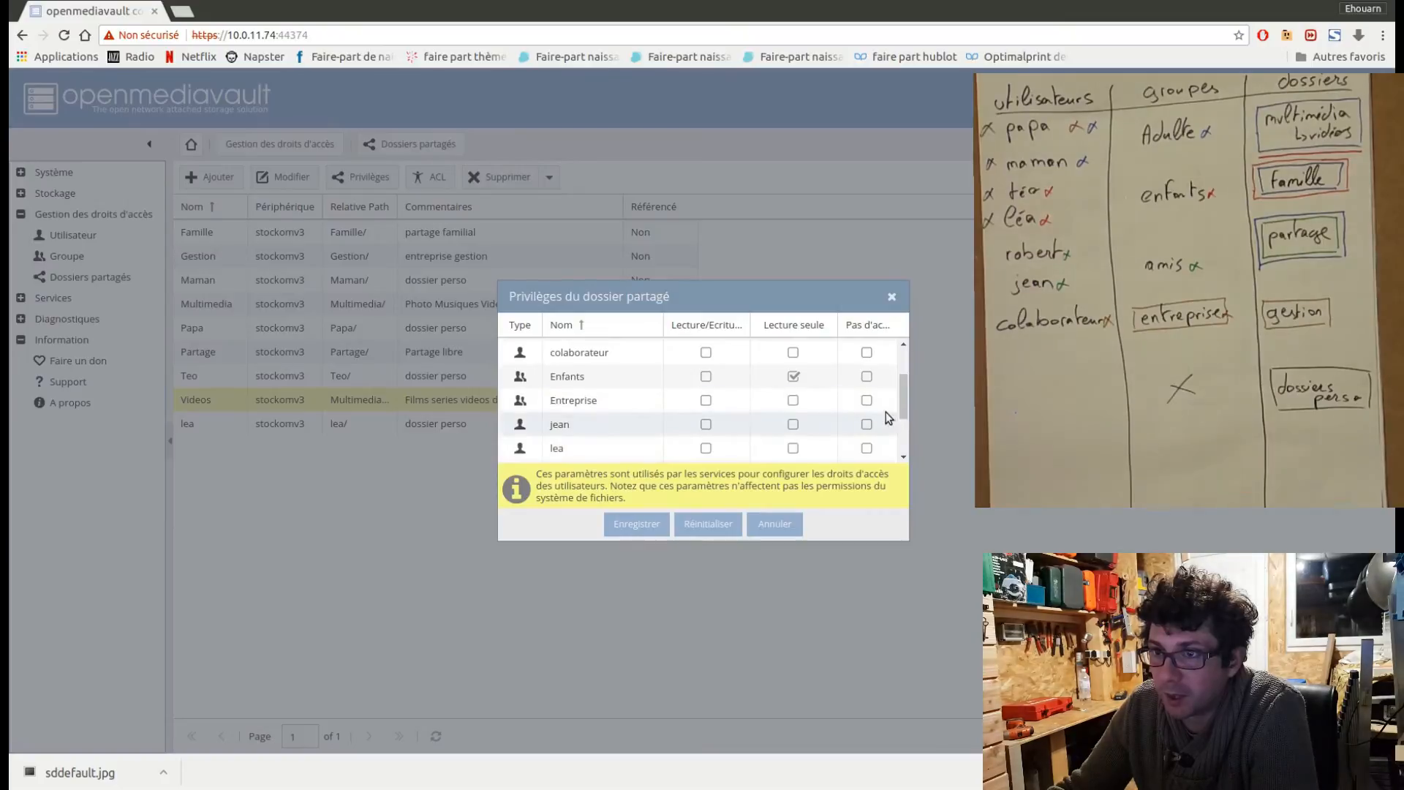
left_click(866, 401)
left_click(636, 524)
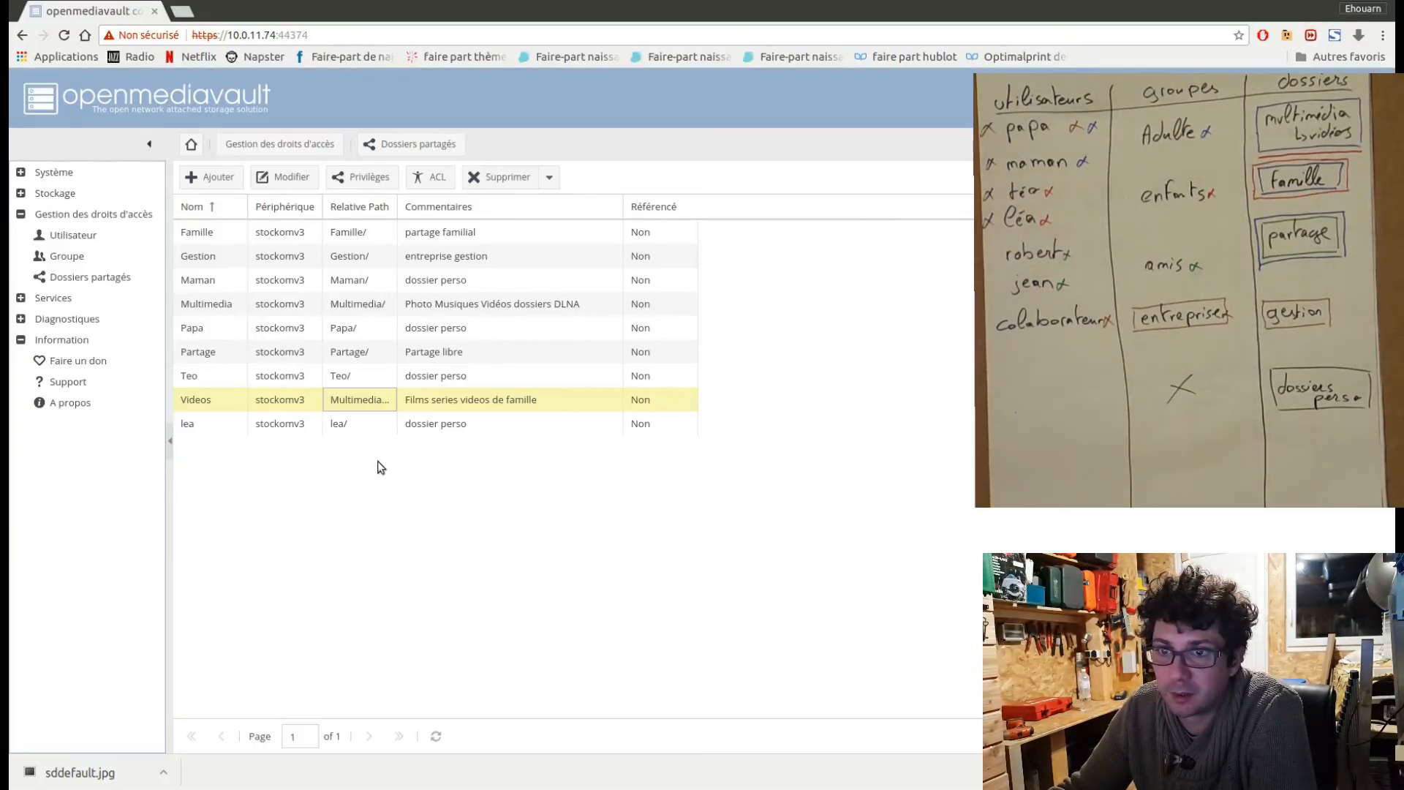
Open the ACL settings of the lea shared folder and set its owner to the user of the same name.
left_click(300, 426)
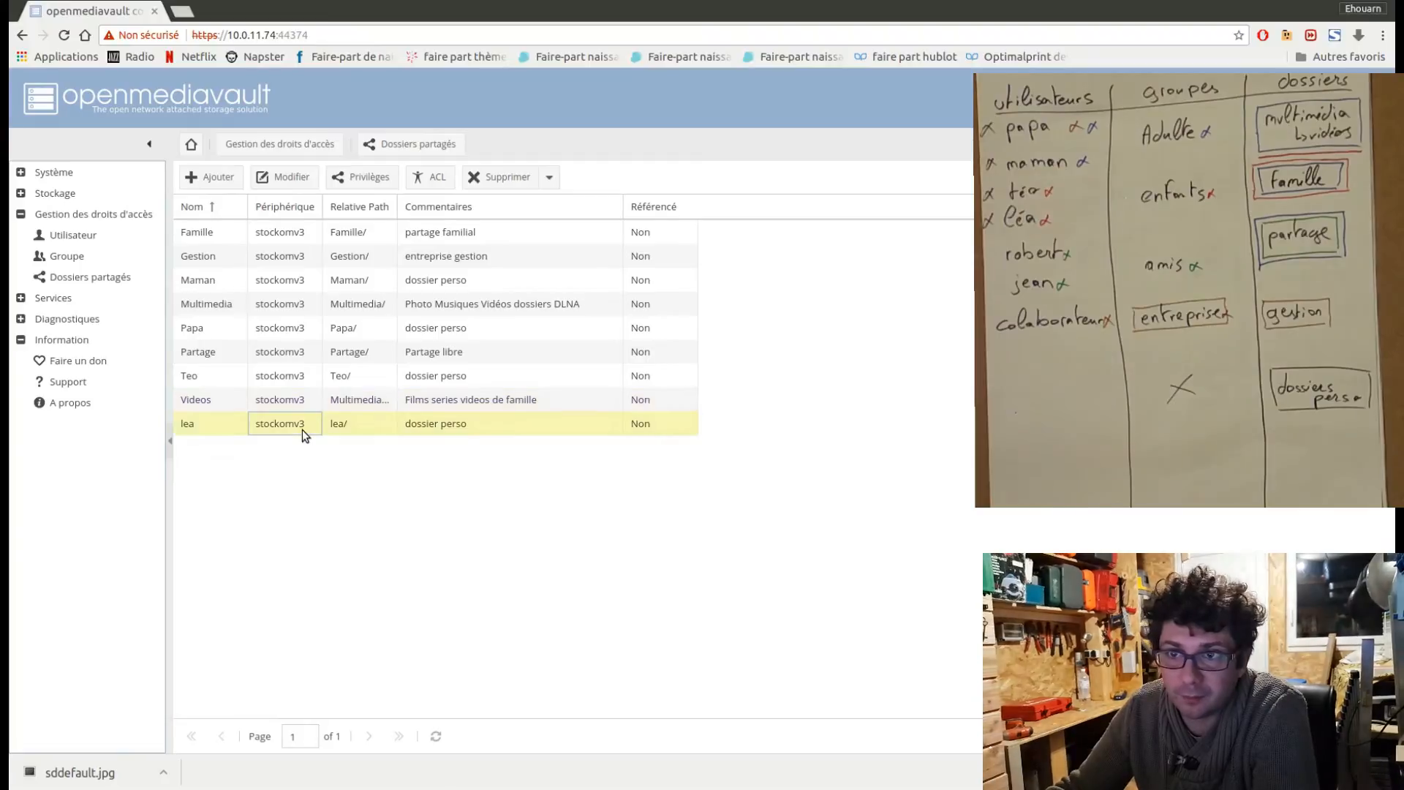
left_click(432, 177)
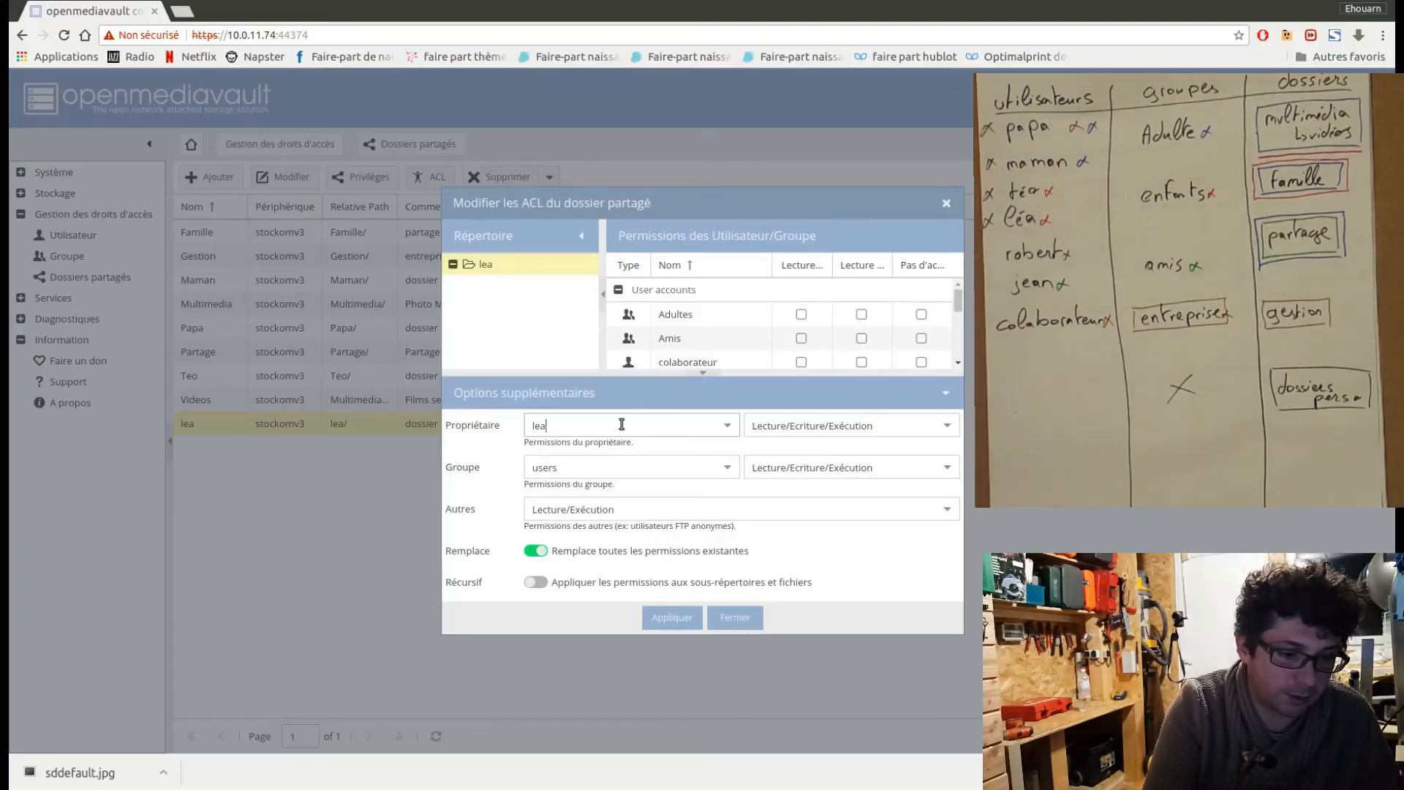
left_click(580, 446)
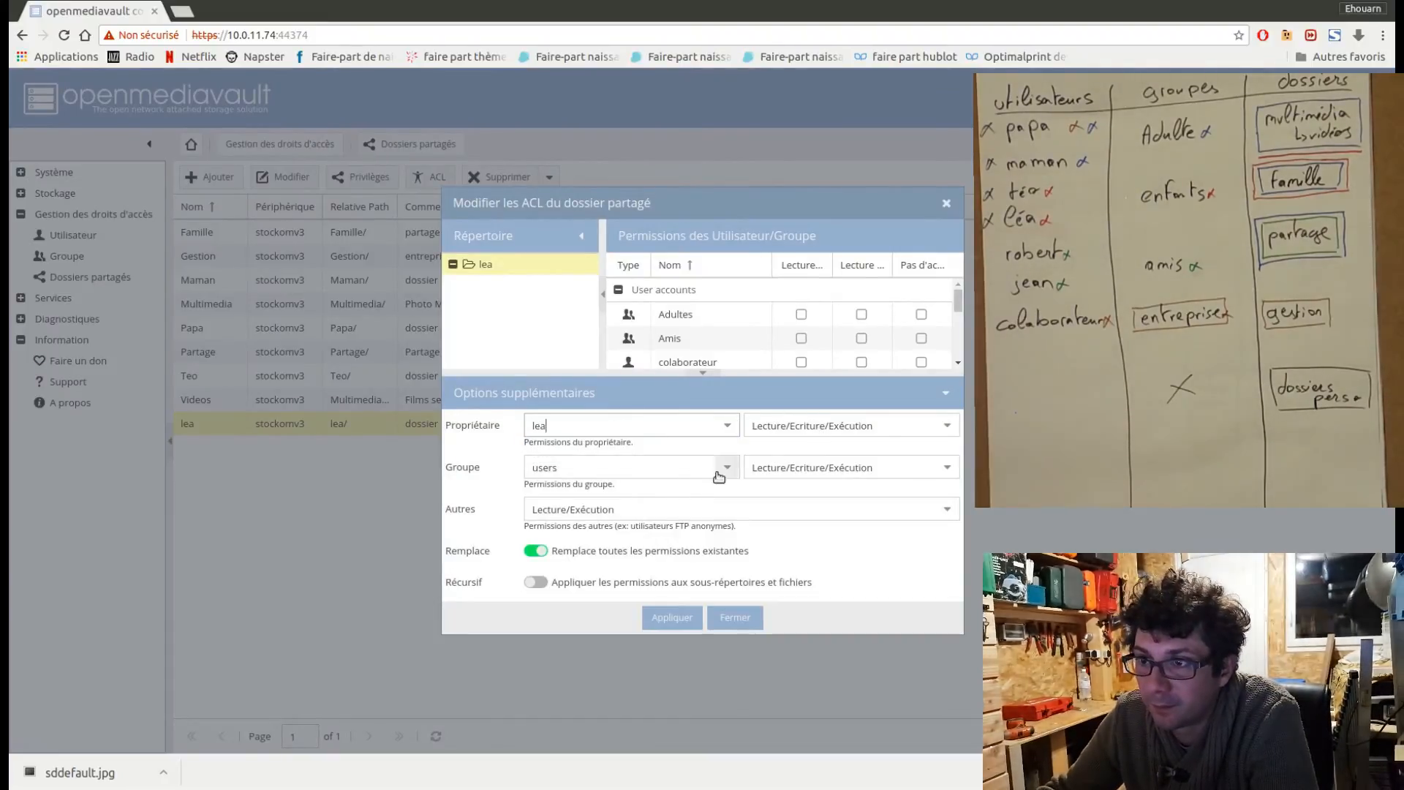
Set the lea folder's group and others permissions to Aucun, make them recursive, apply the ACL and close it.
left_click(792, 467)
left_click(797, 490)
left_click(823, 511)
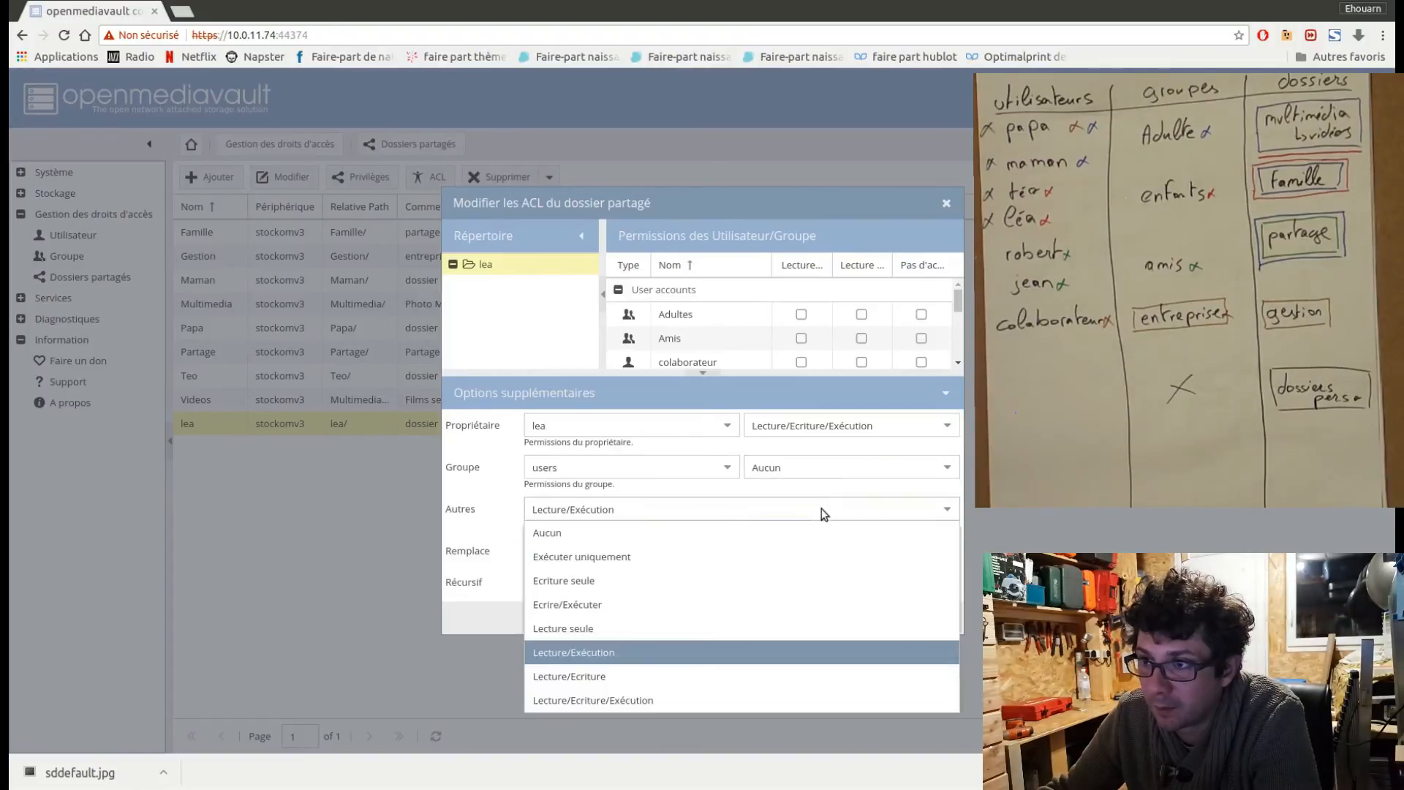
left_click(796, 532)
left_click(534, 583)
left_click(667, 619)
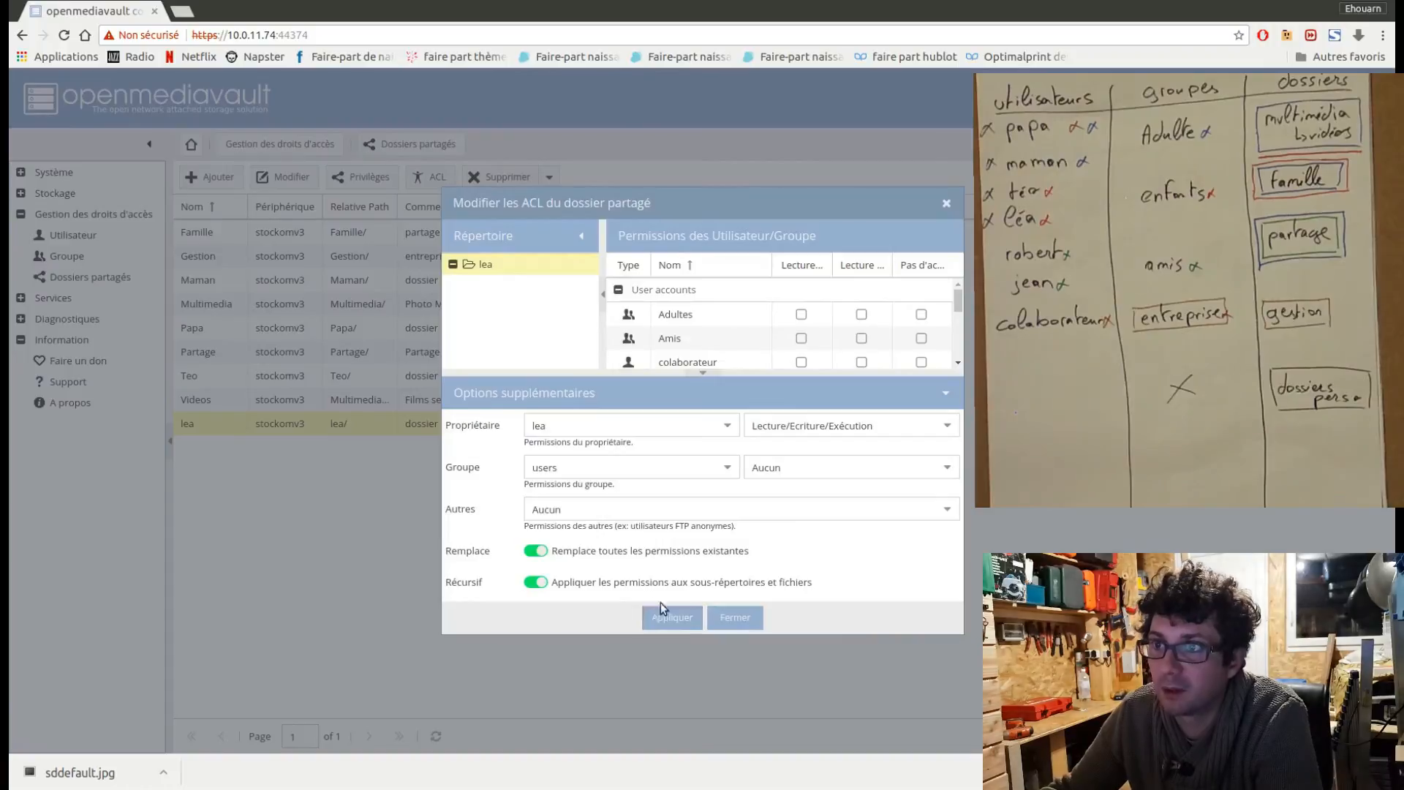
left_click(735, 618)
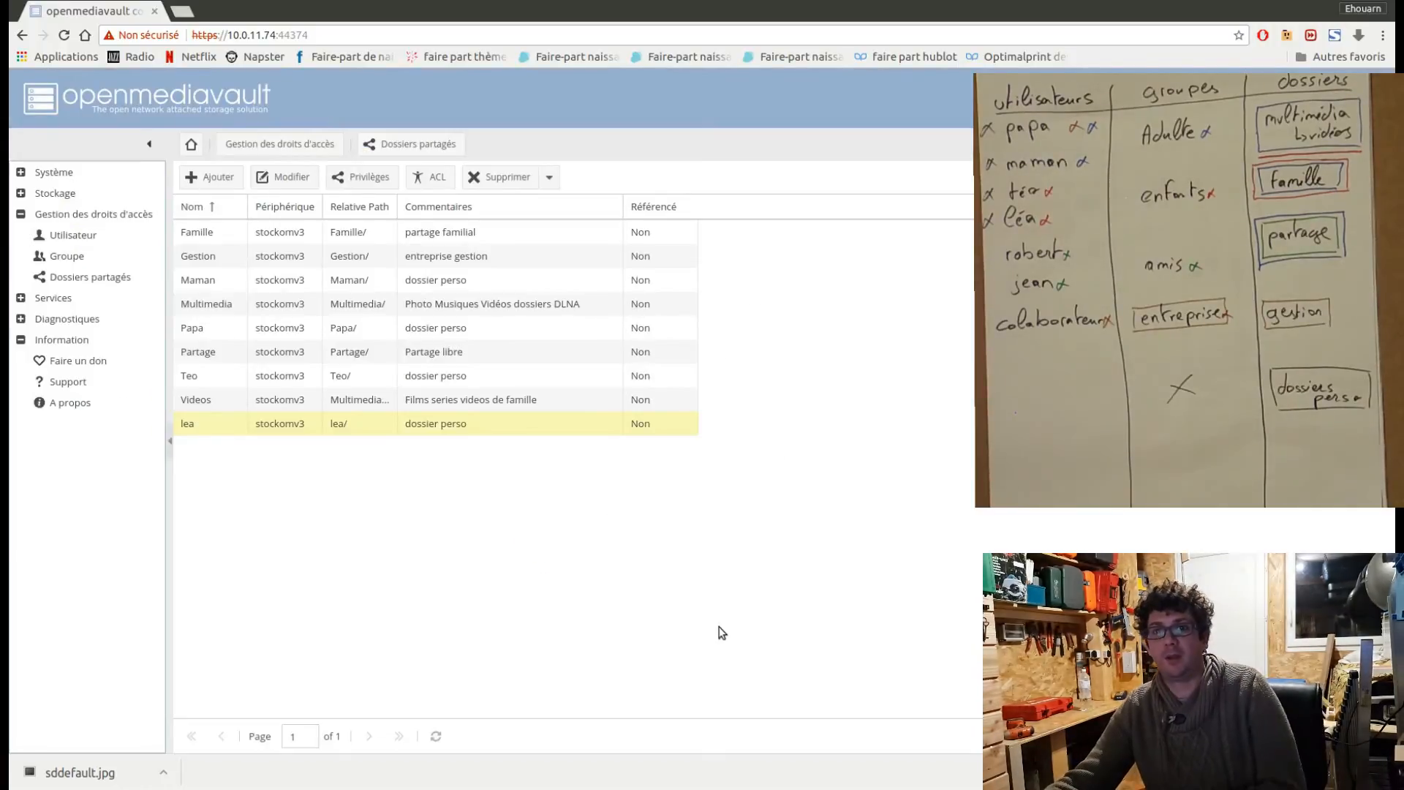